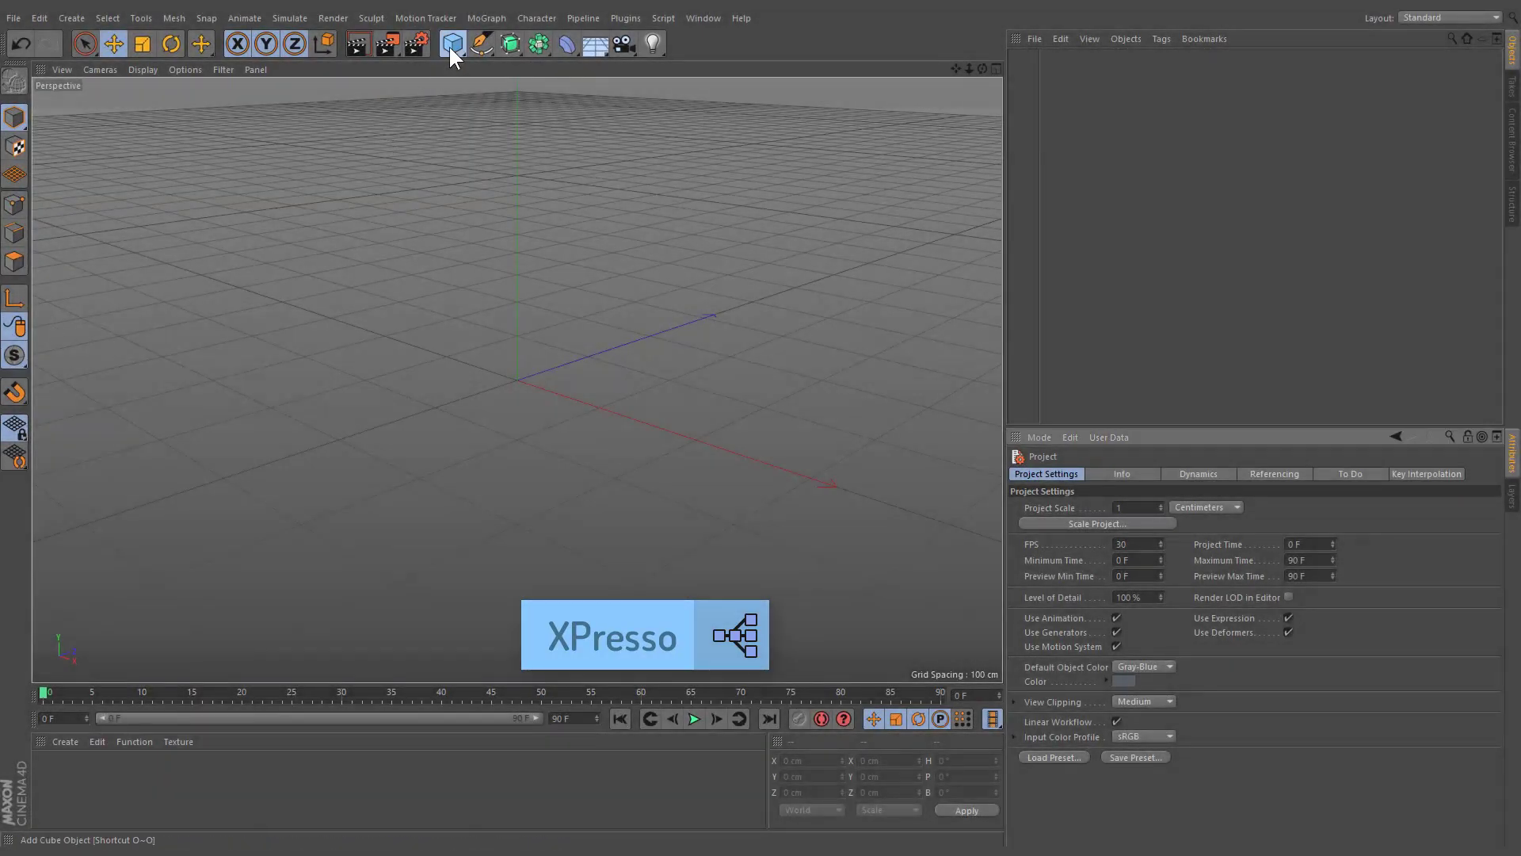
# Add a Cube primitive dragged to X -200 cm, then a Sphere dragged to X 50 cm
pyautogui.click(451, 45)
pyautogui.moveTo(629, 424); pyautogui.dragTo(483, 370)
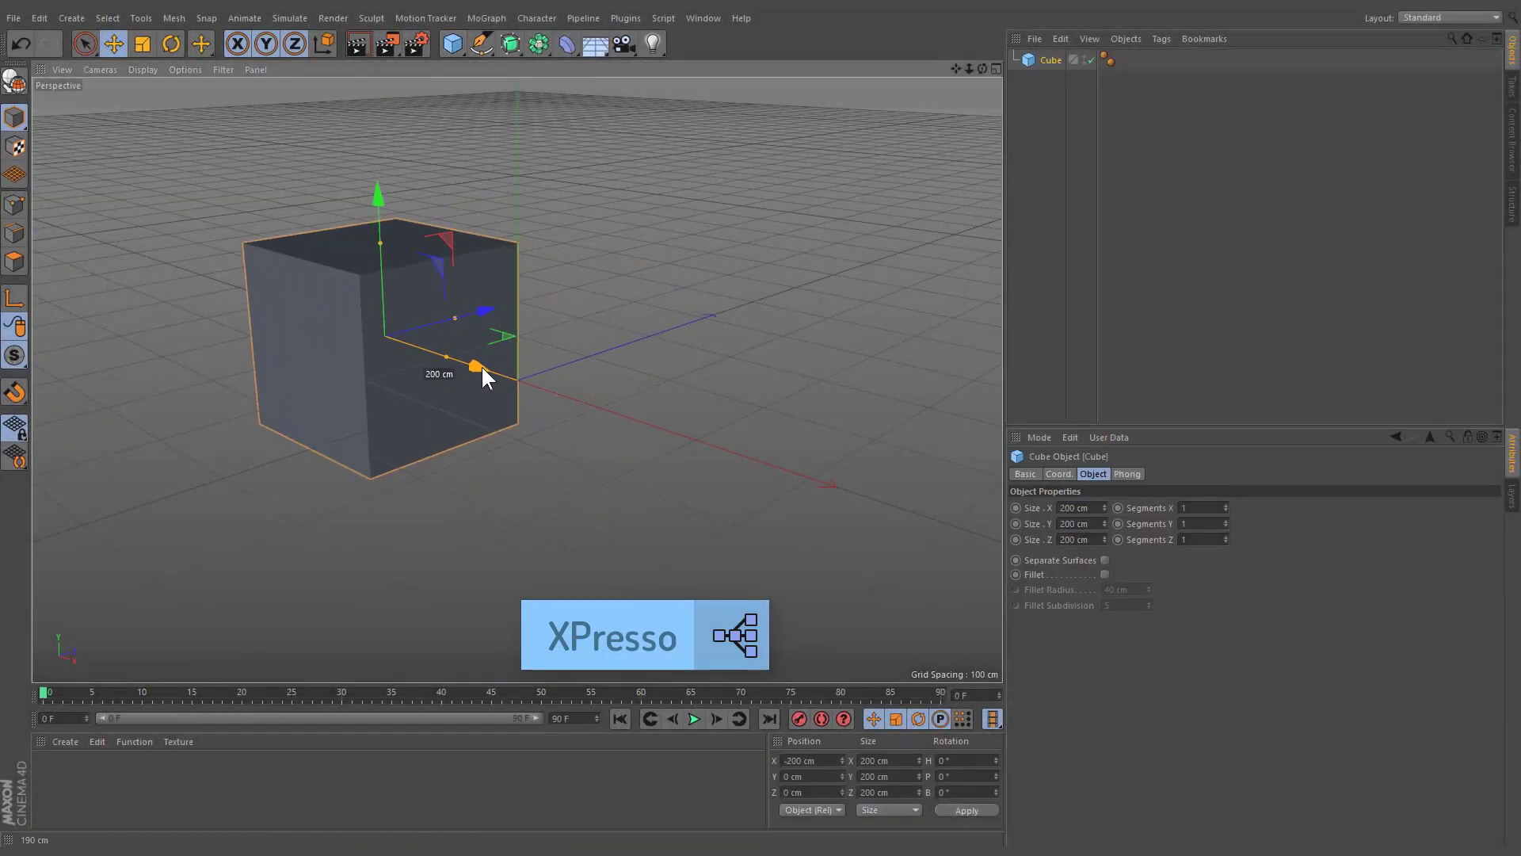
pyautogui.click(457, 52)
pyautogui.click(754, 98)
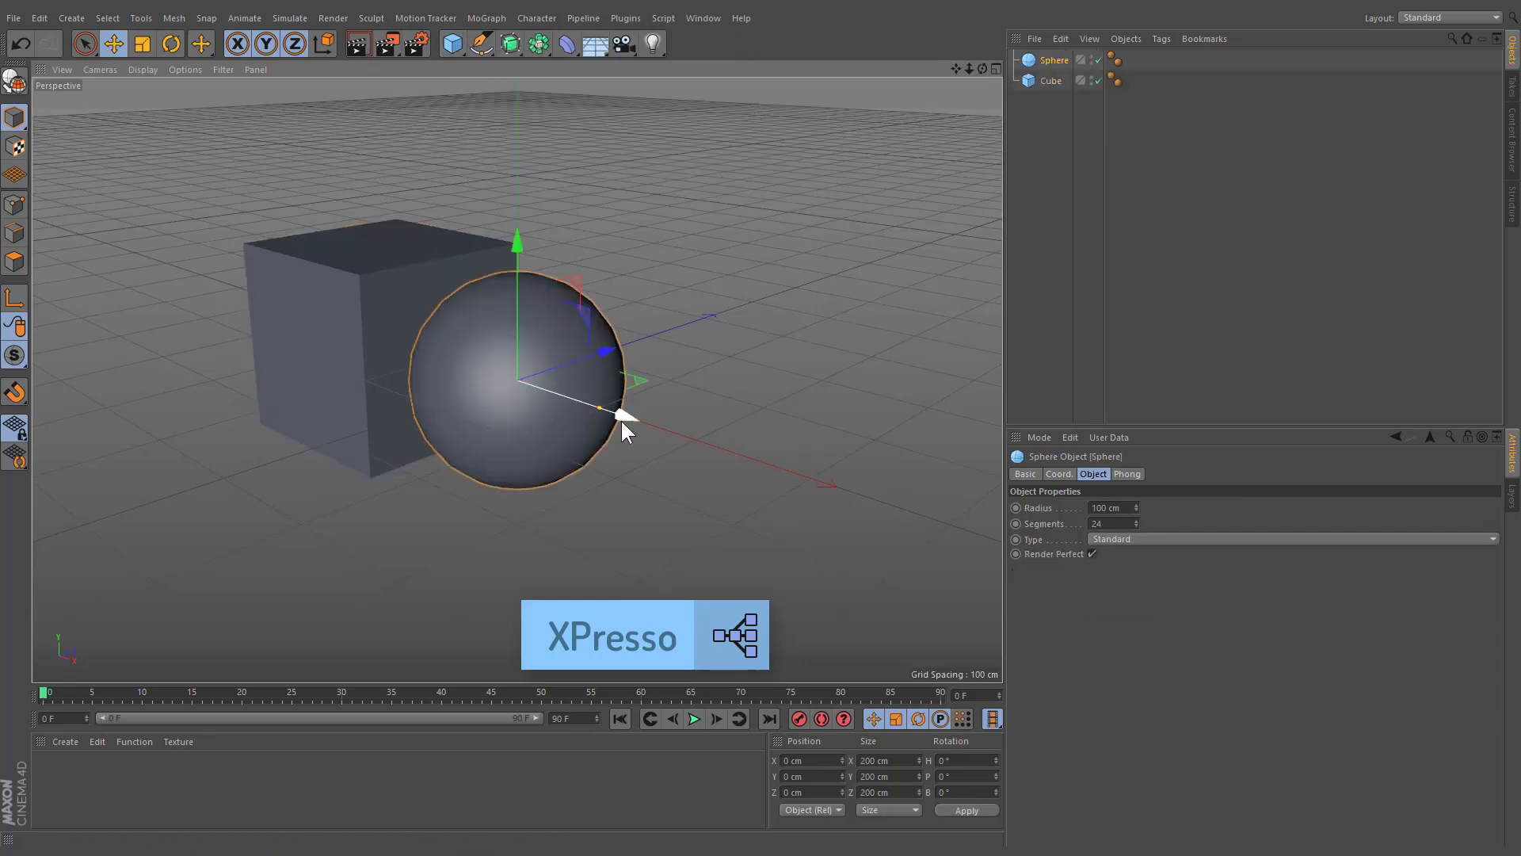
pyautogui.moveTo(621, 419); pyautogui.dragTo(656, 451)
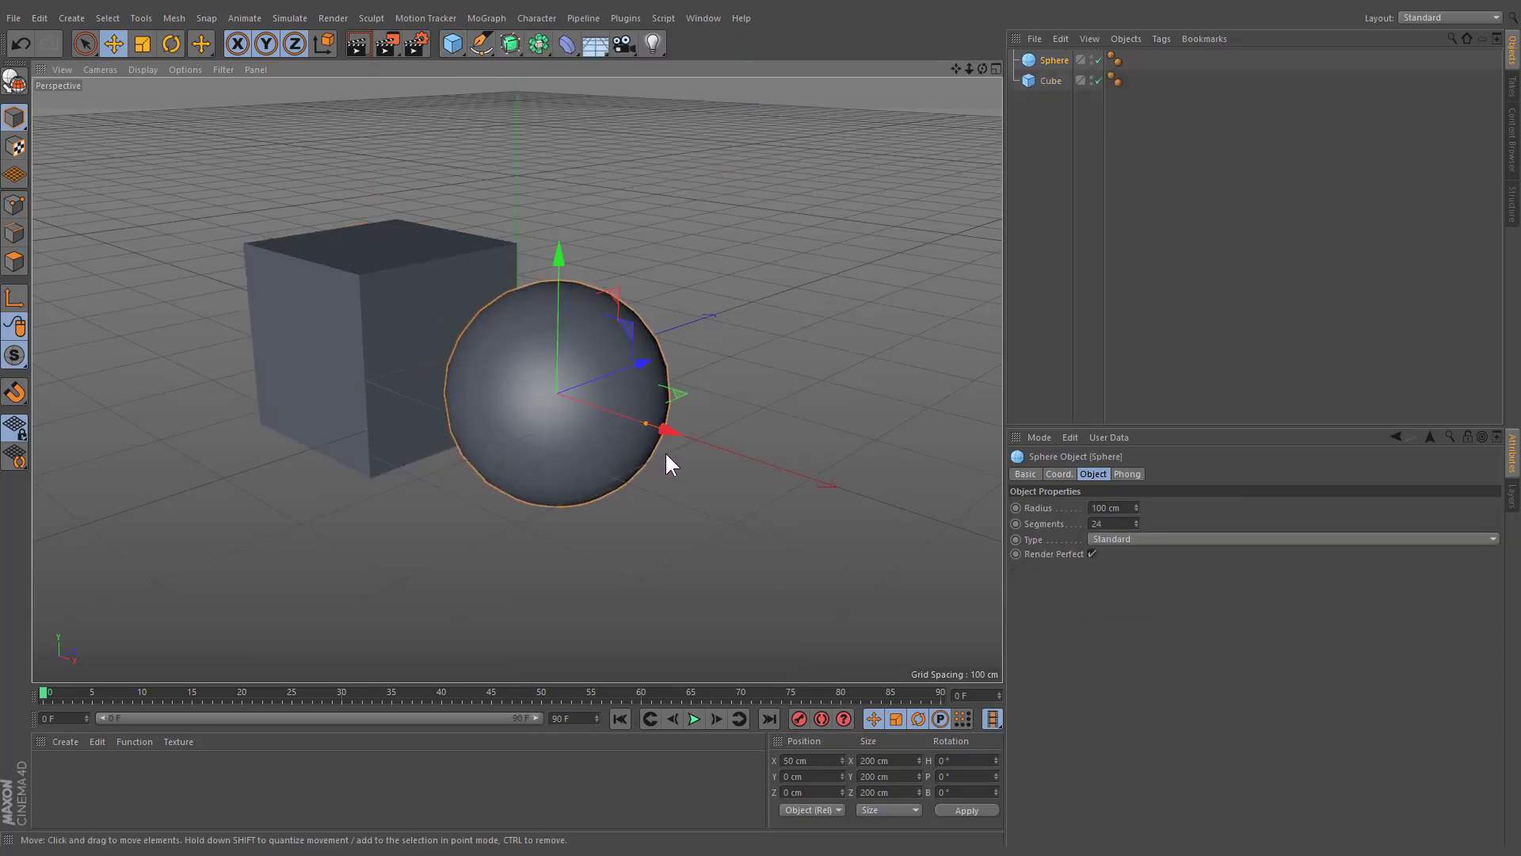
# Set the cube's P.Y in the Coord. tab as an XPressions driver
pyautogui.click(1031, 76)
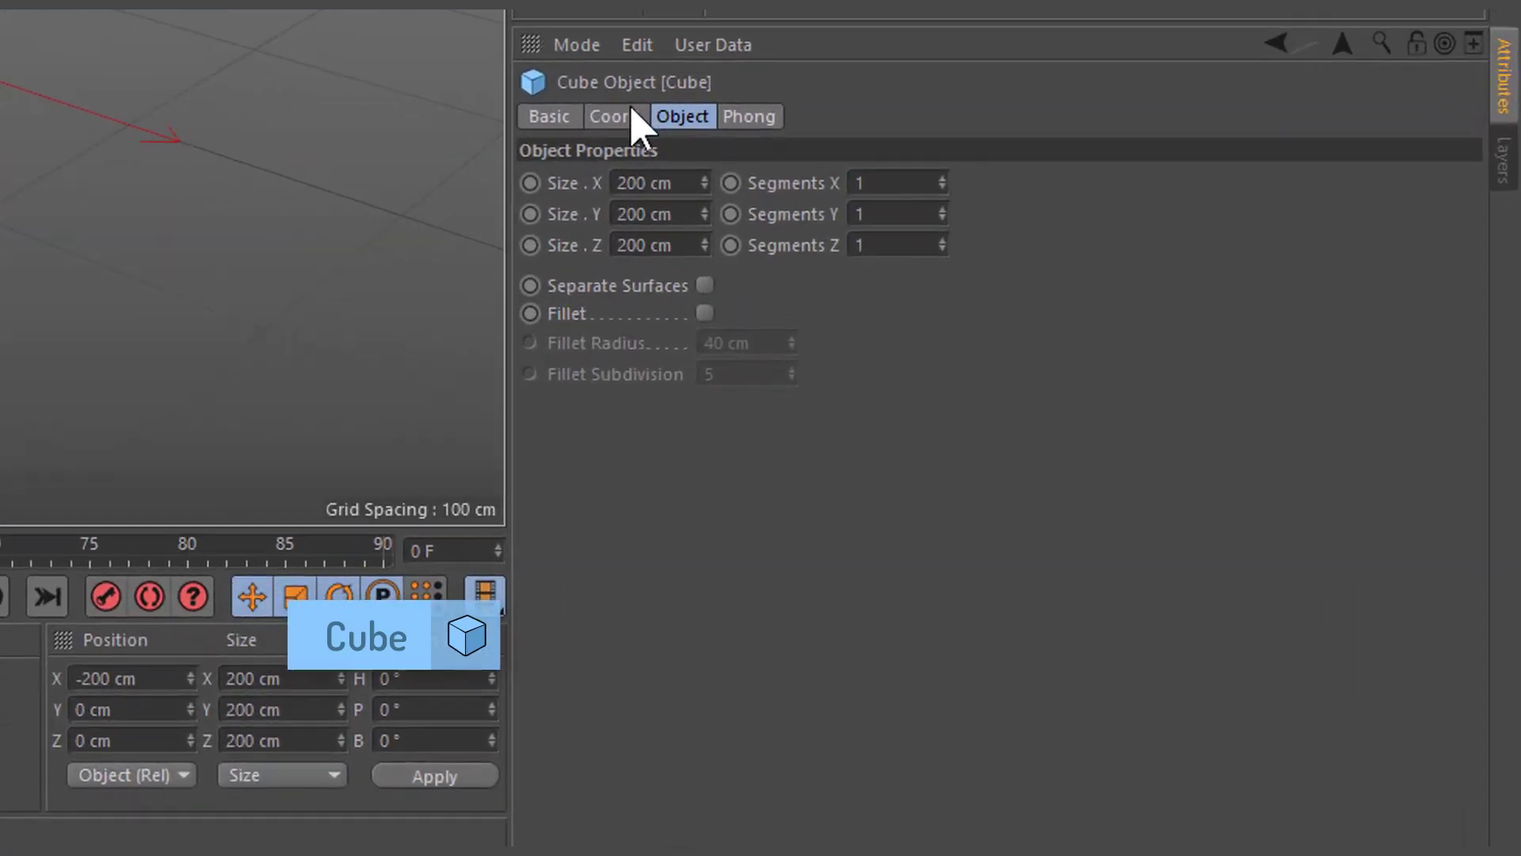
pyautogui.click(845, 294)
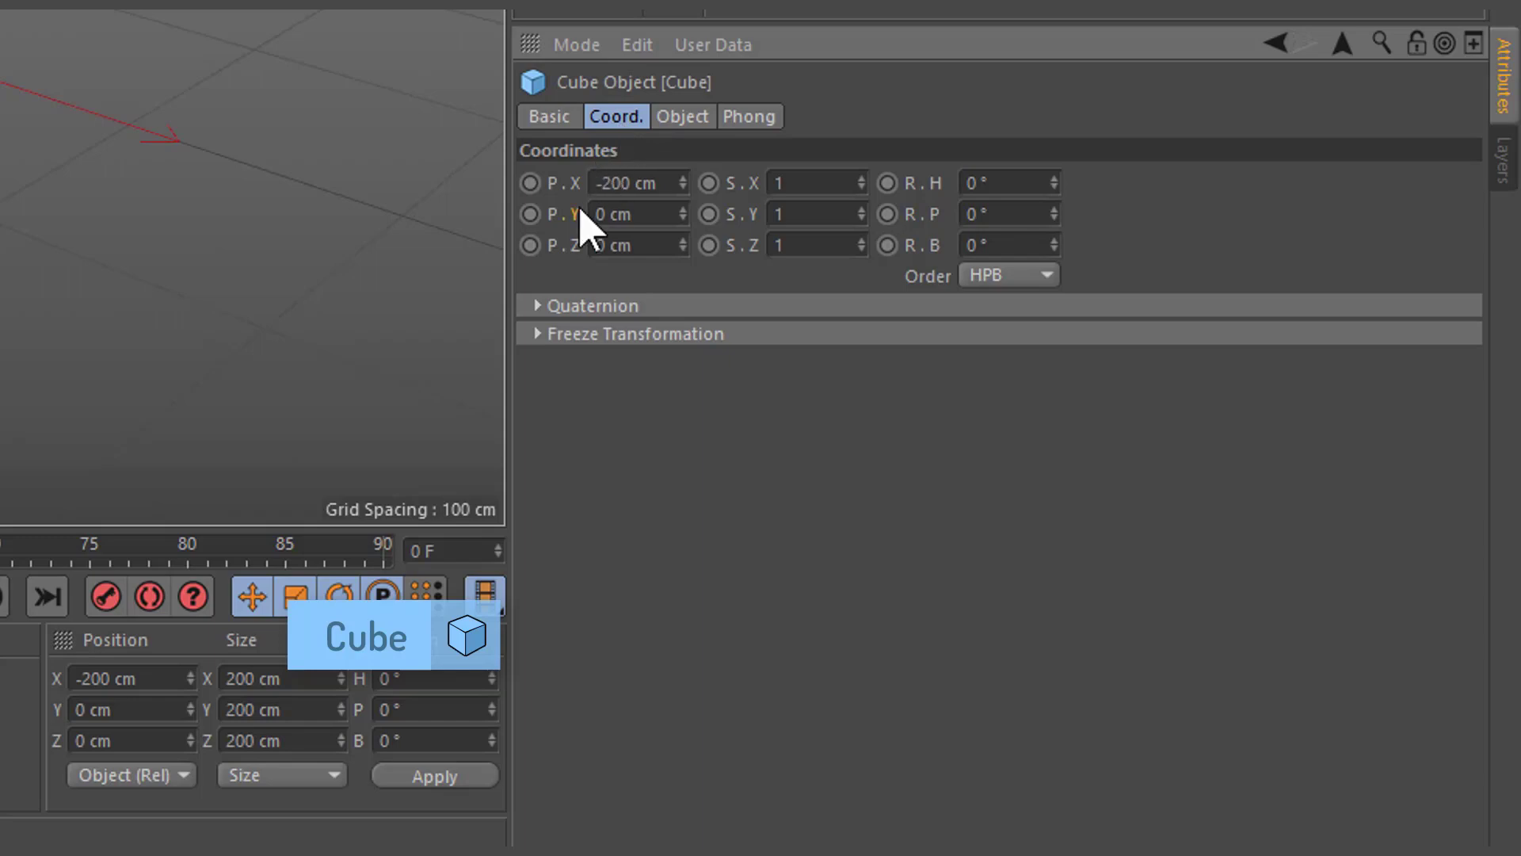
pyautogui.rightClick(591, 228)
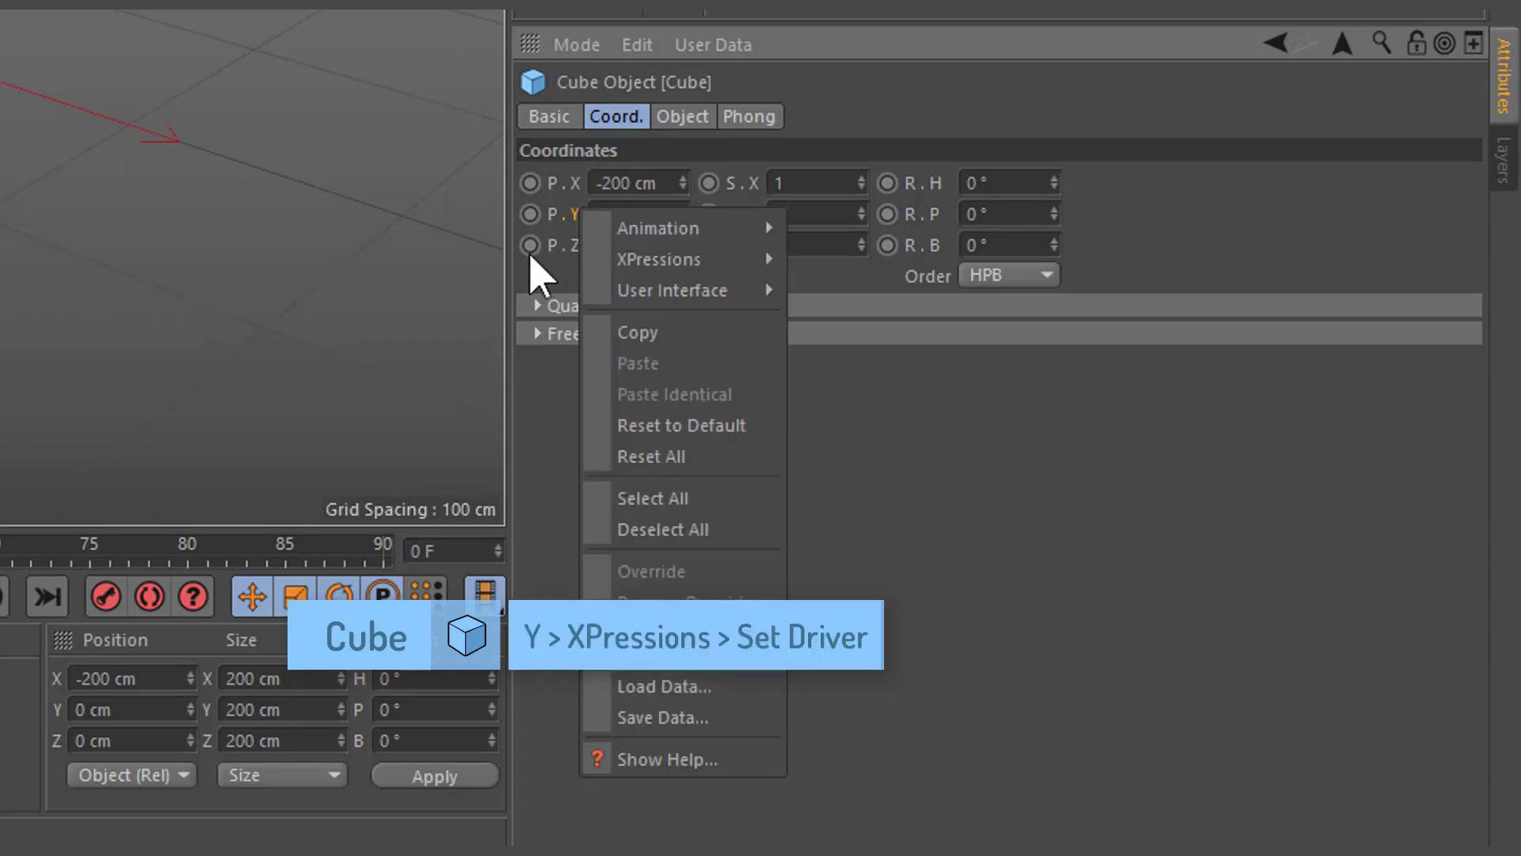
pyautogui.moveTo(632, 254)
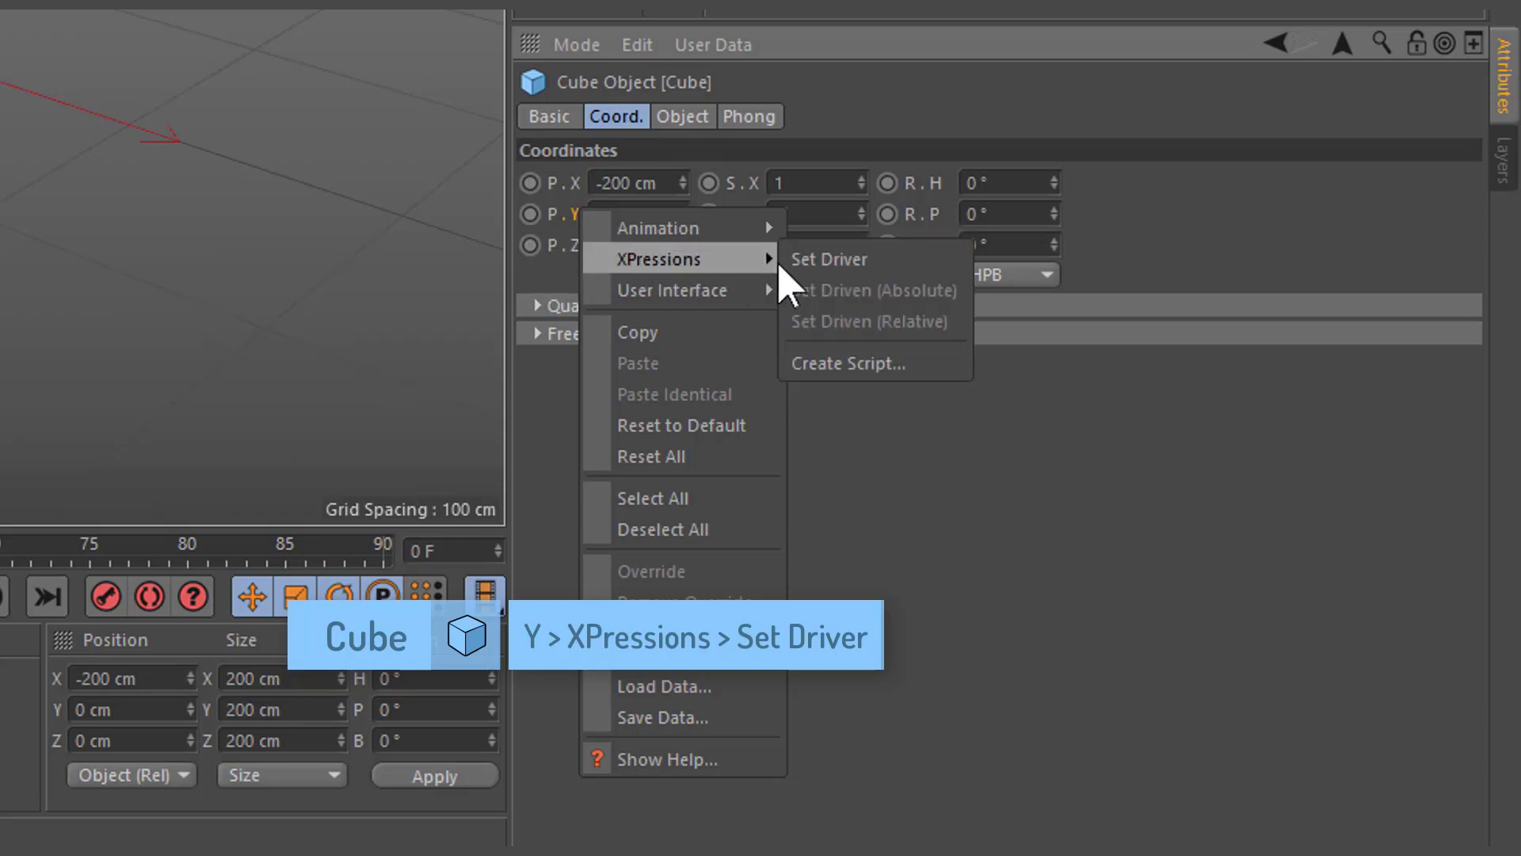
pyautogui.click(871, 259)
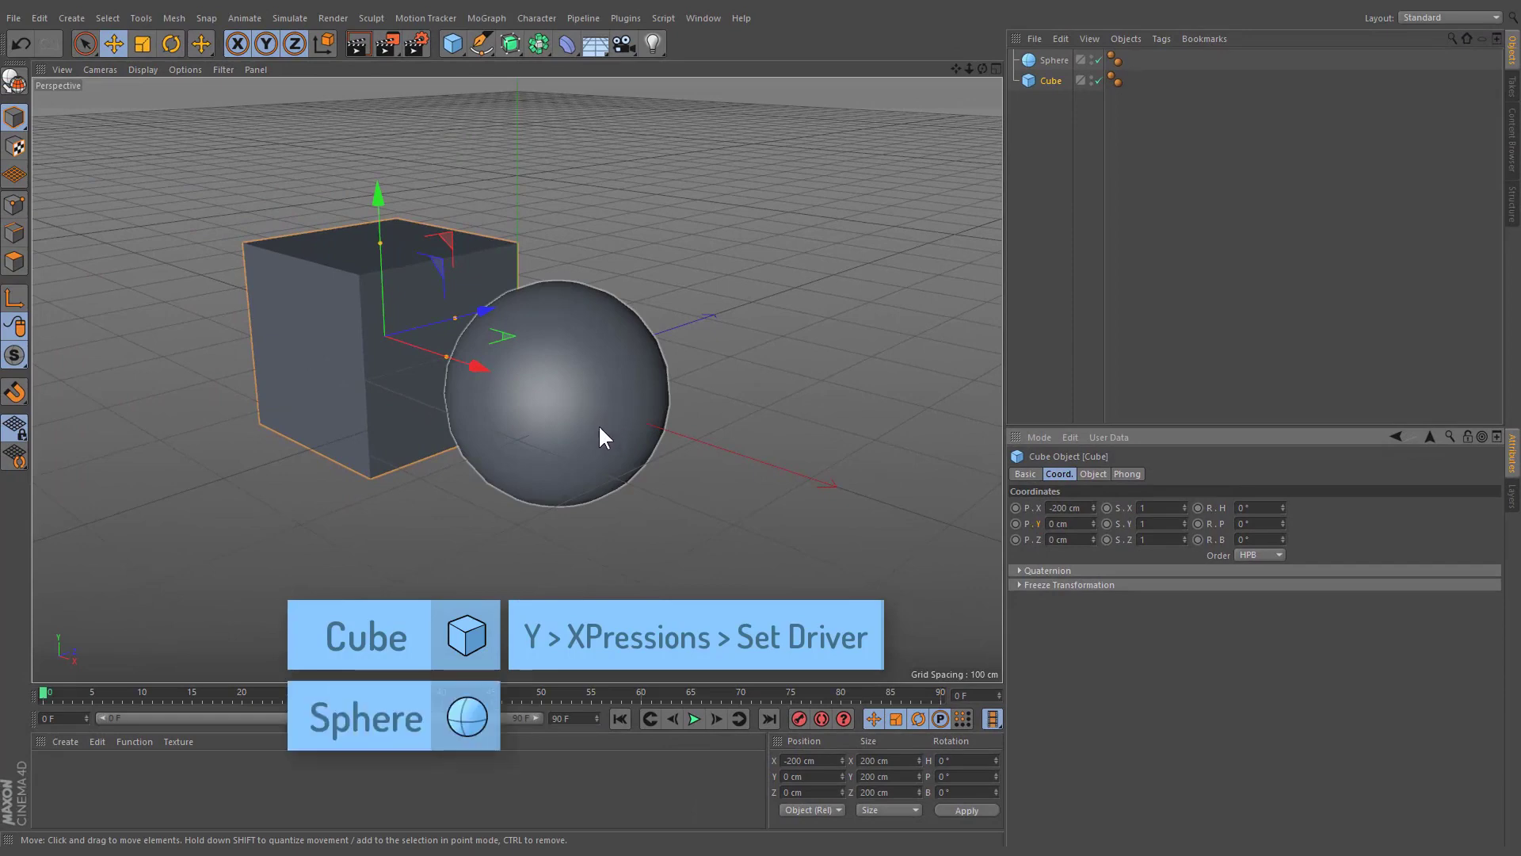
# Set the sphere's P.Z to XPressions > Set Driven (Absolute), linking it to the cube's Y
pyautogui.click(1043, 60)
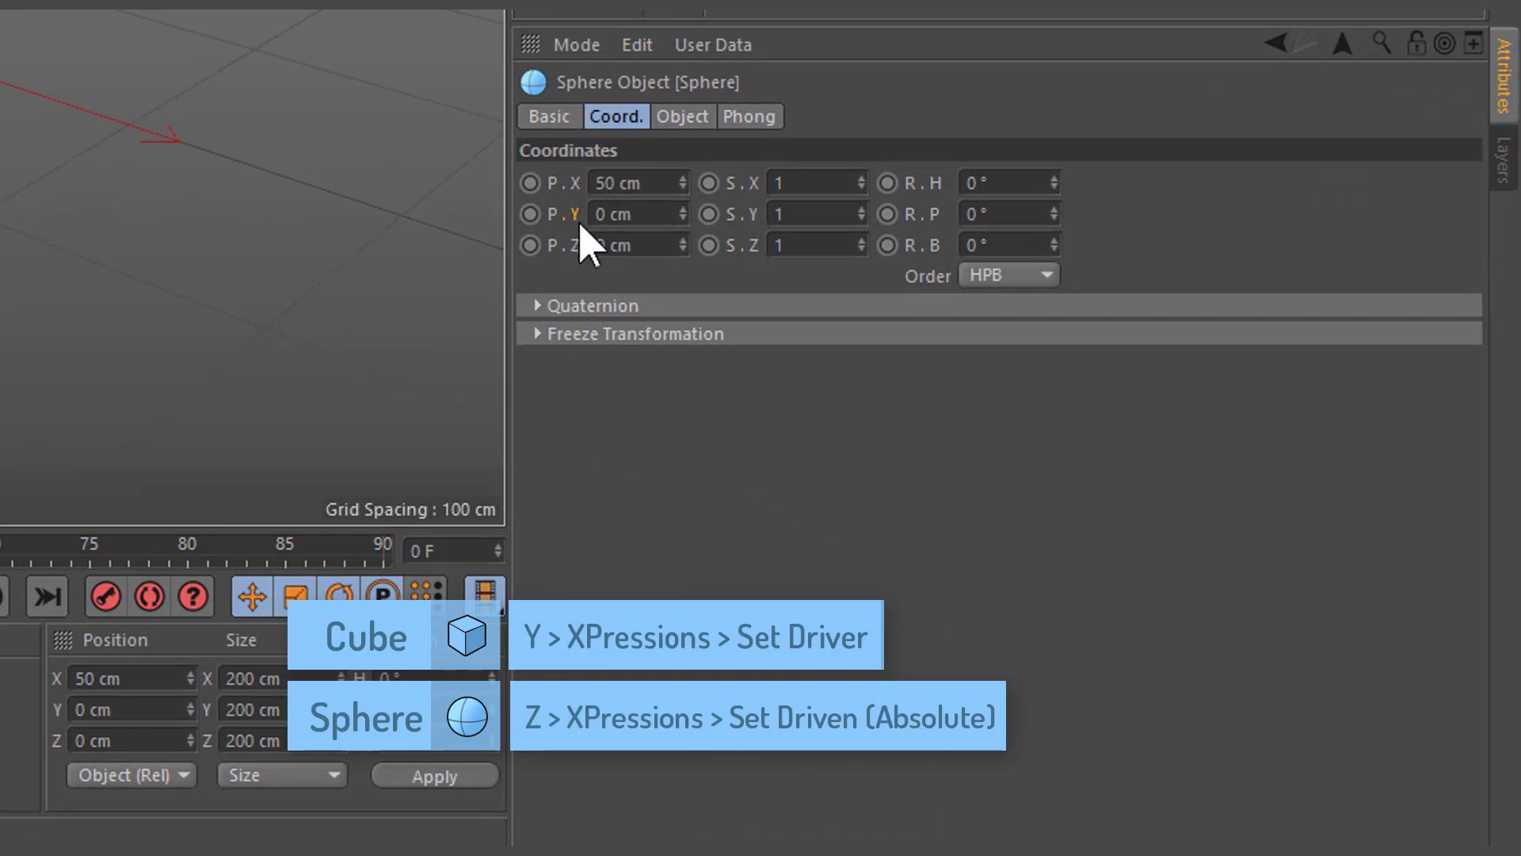
pyautogui.rightClick(576, 246)
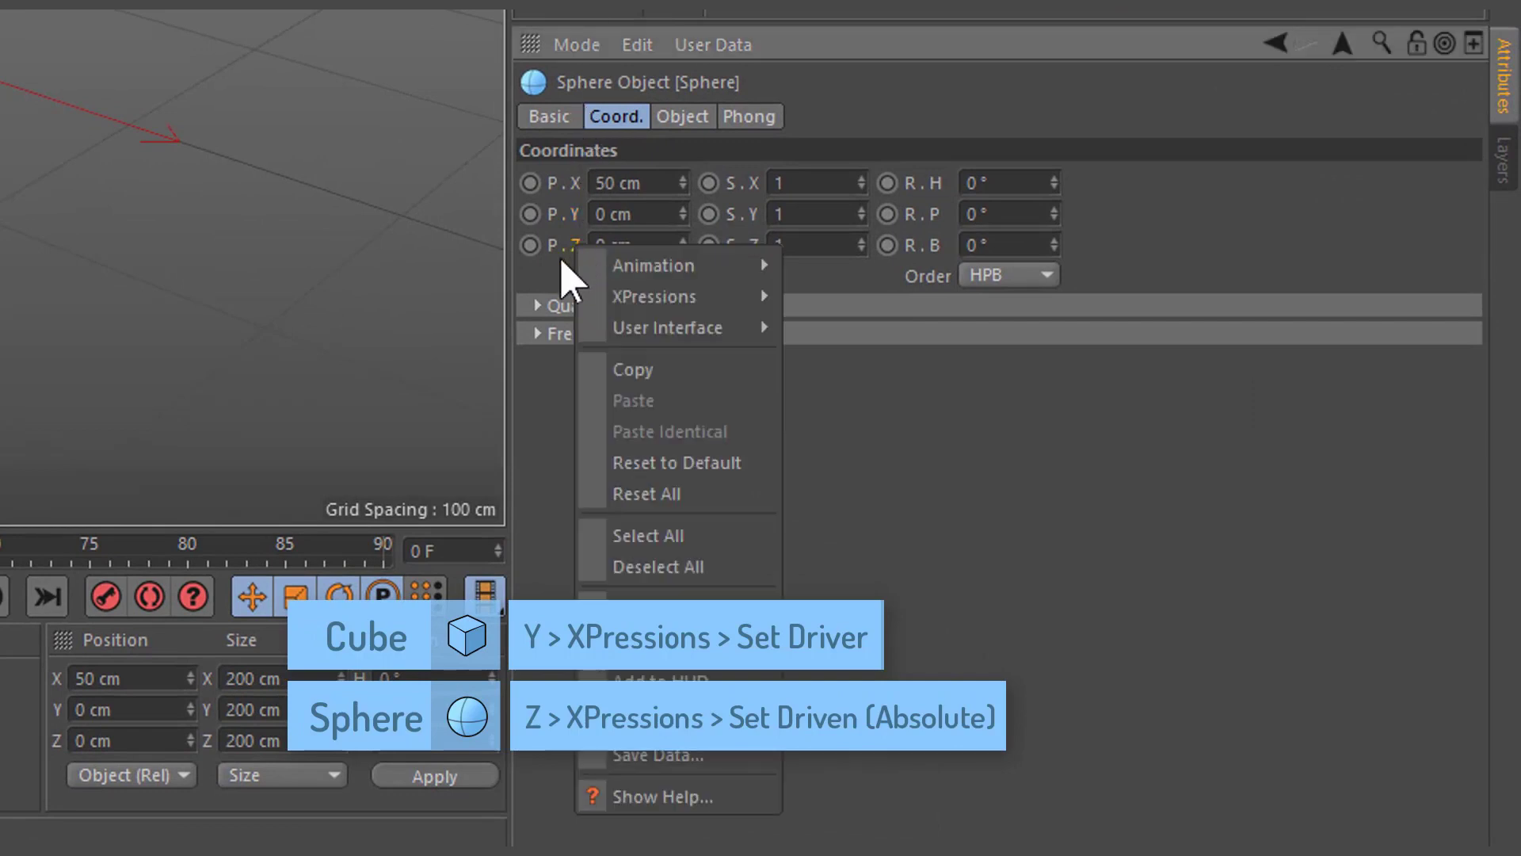
pyautogui.moveTo(622, 311)
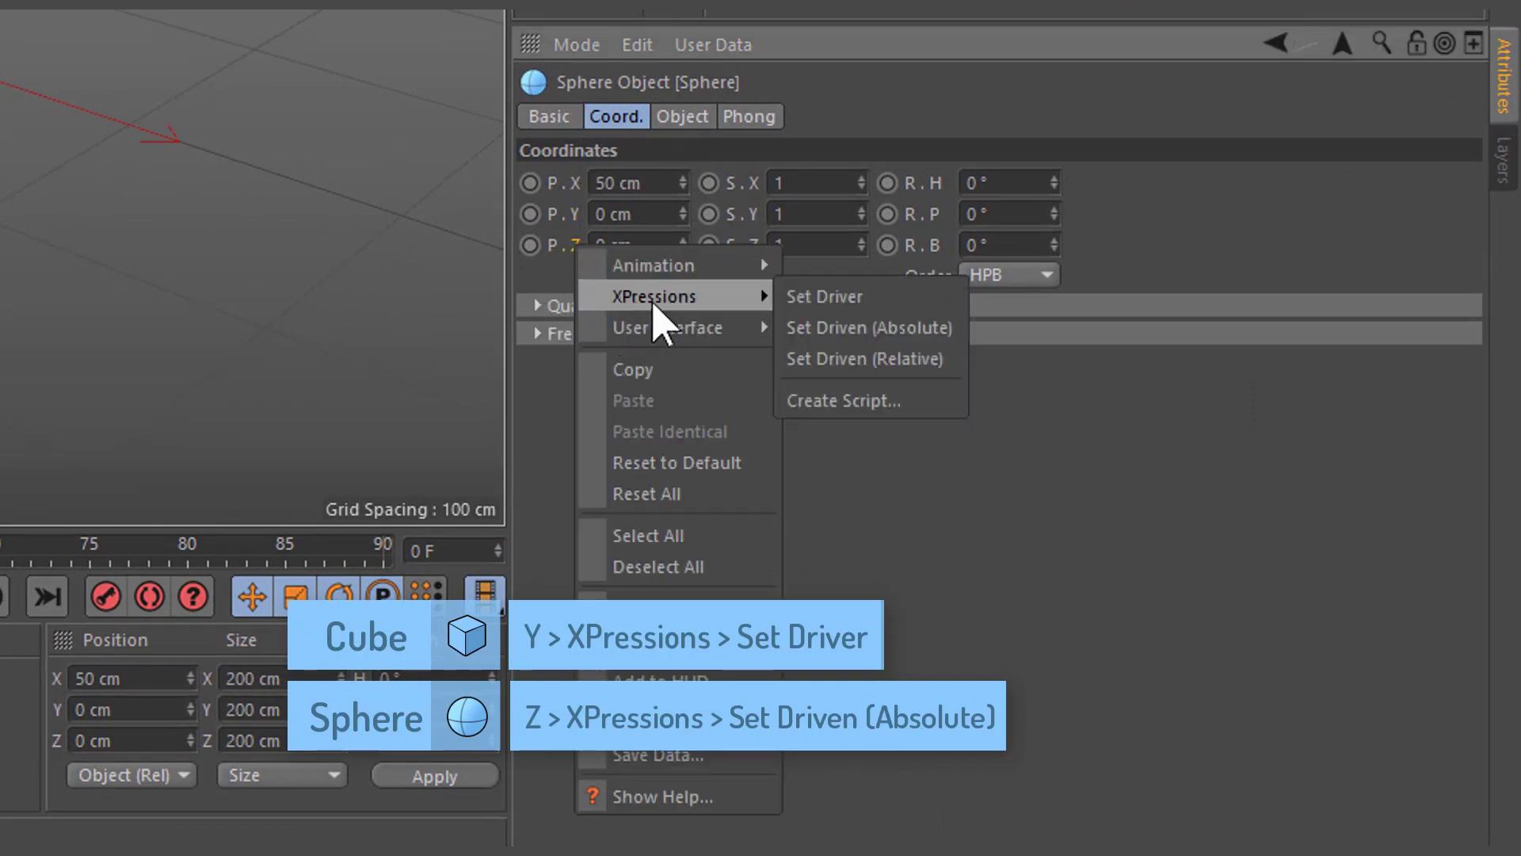
pyautogui.click(943, 331)
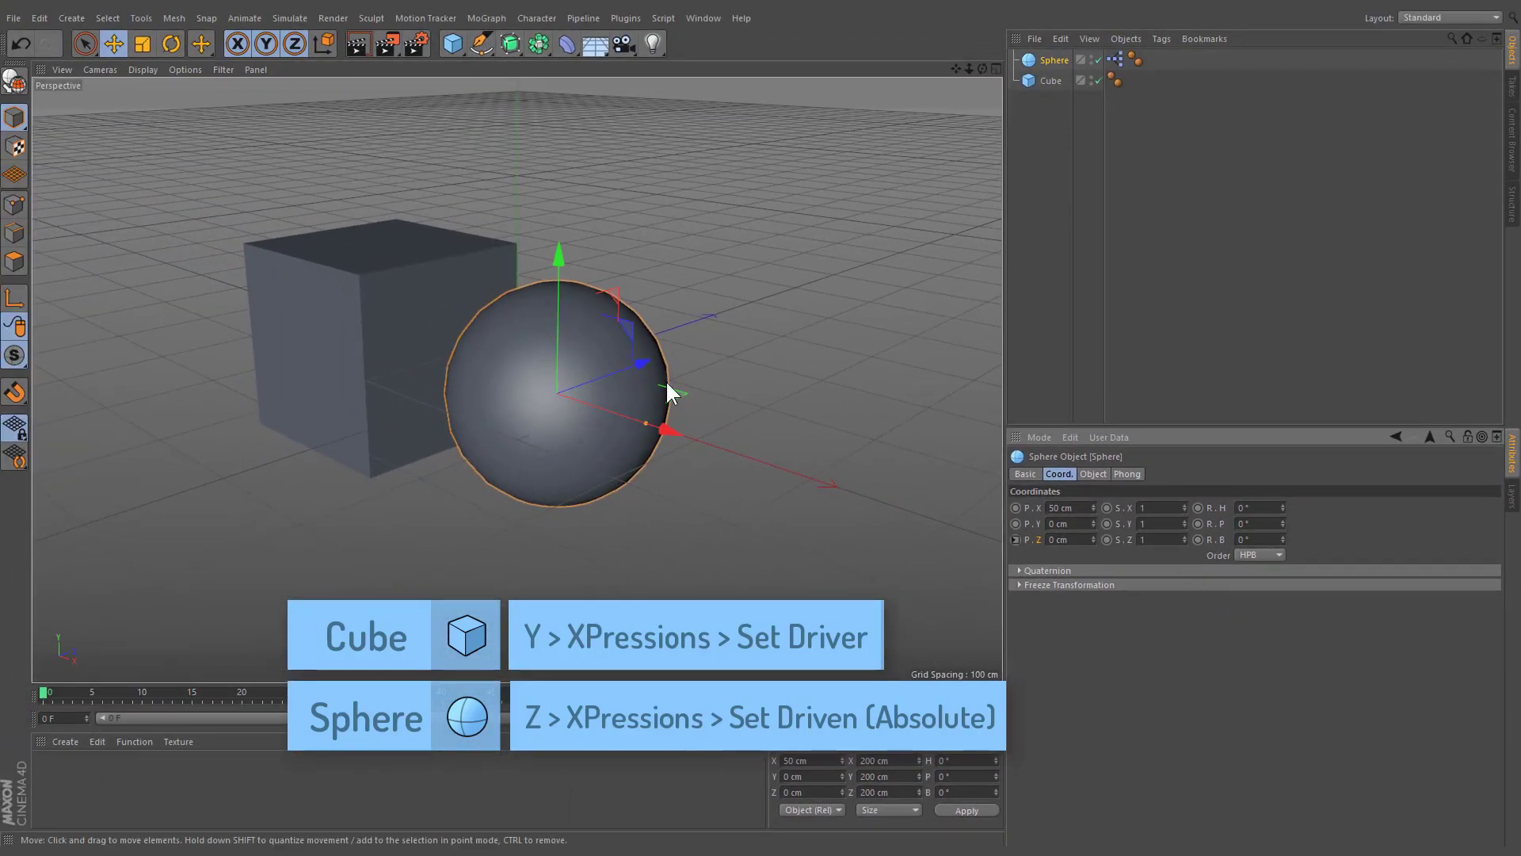
# Raise the cube to move the sphere along Z, and confirm the sphere's Z can't be dragged directly
pyautogui.click(446, 335)
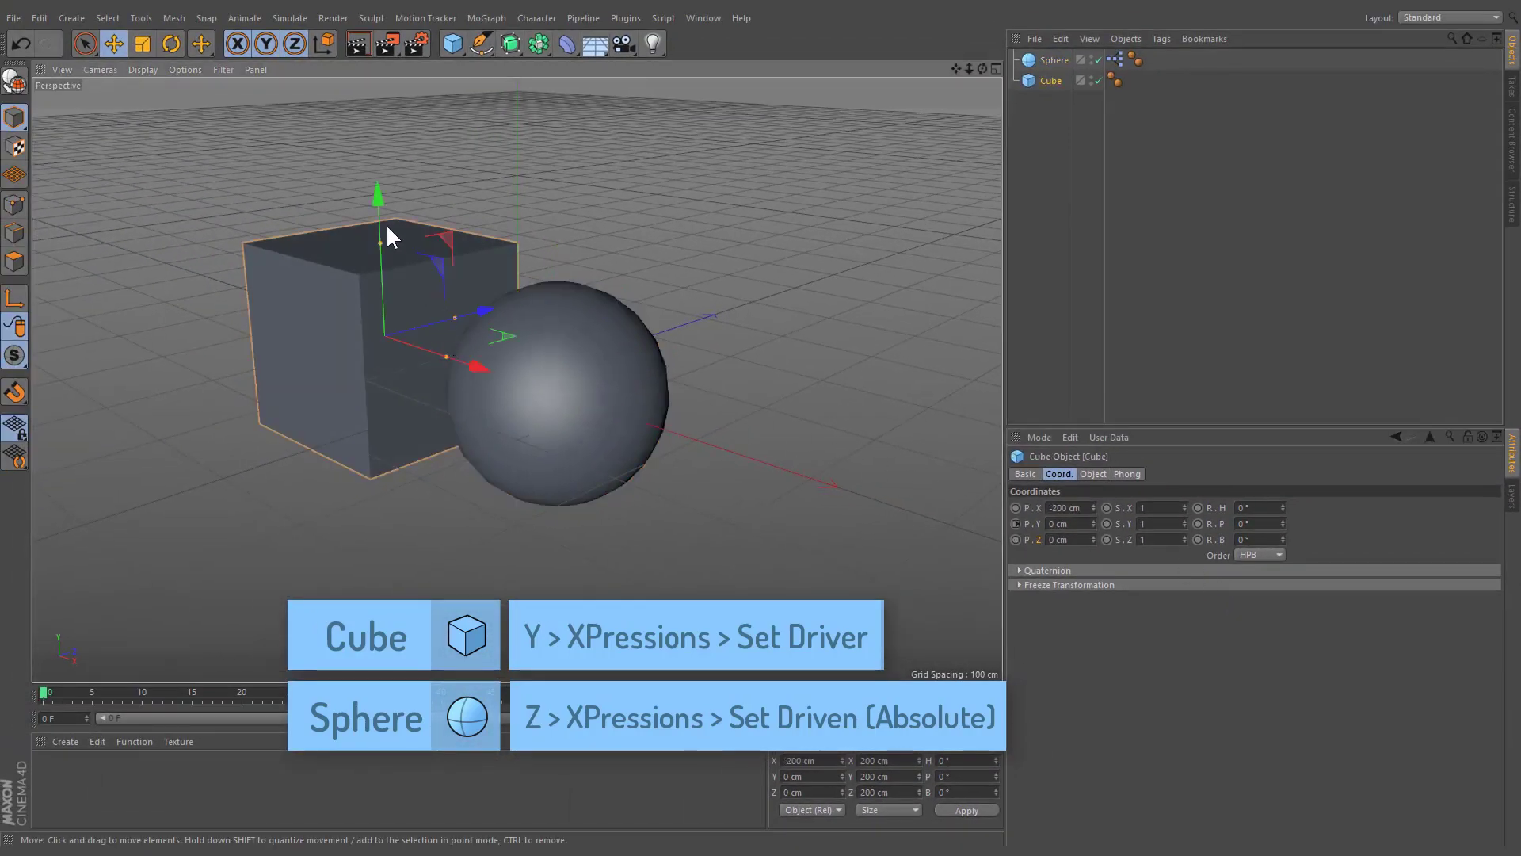
pyautogui.moveTo(384, 220); pyautogui.dragTo(305, 215)
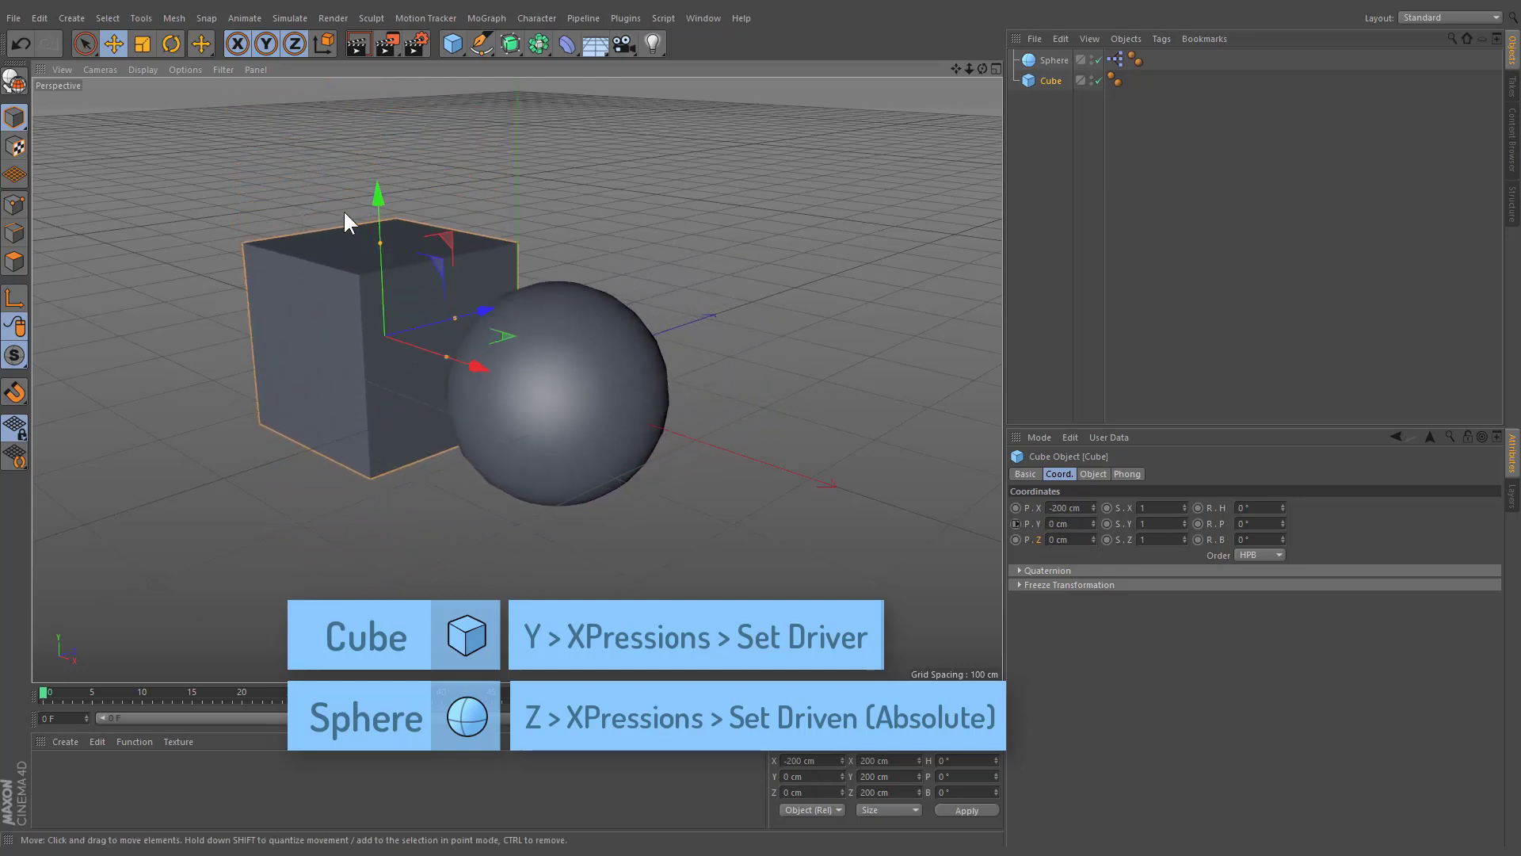
pyautogui.click(601, 335)
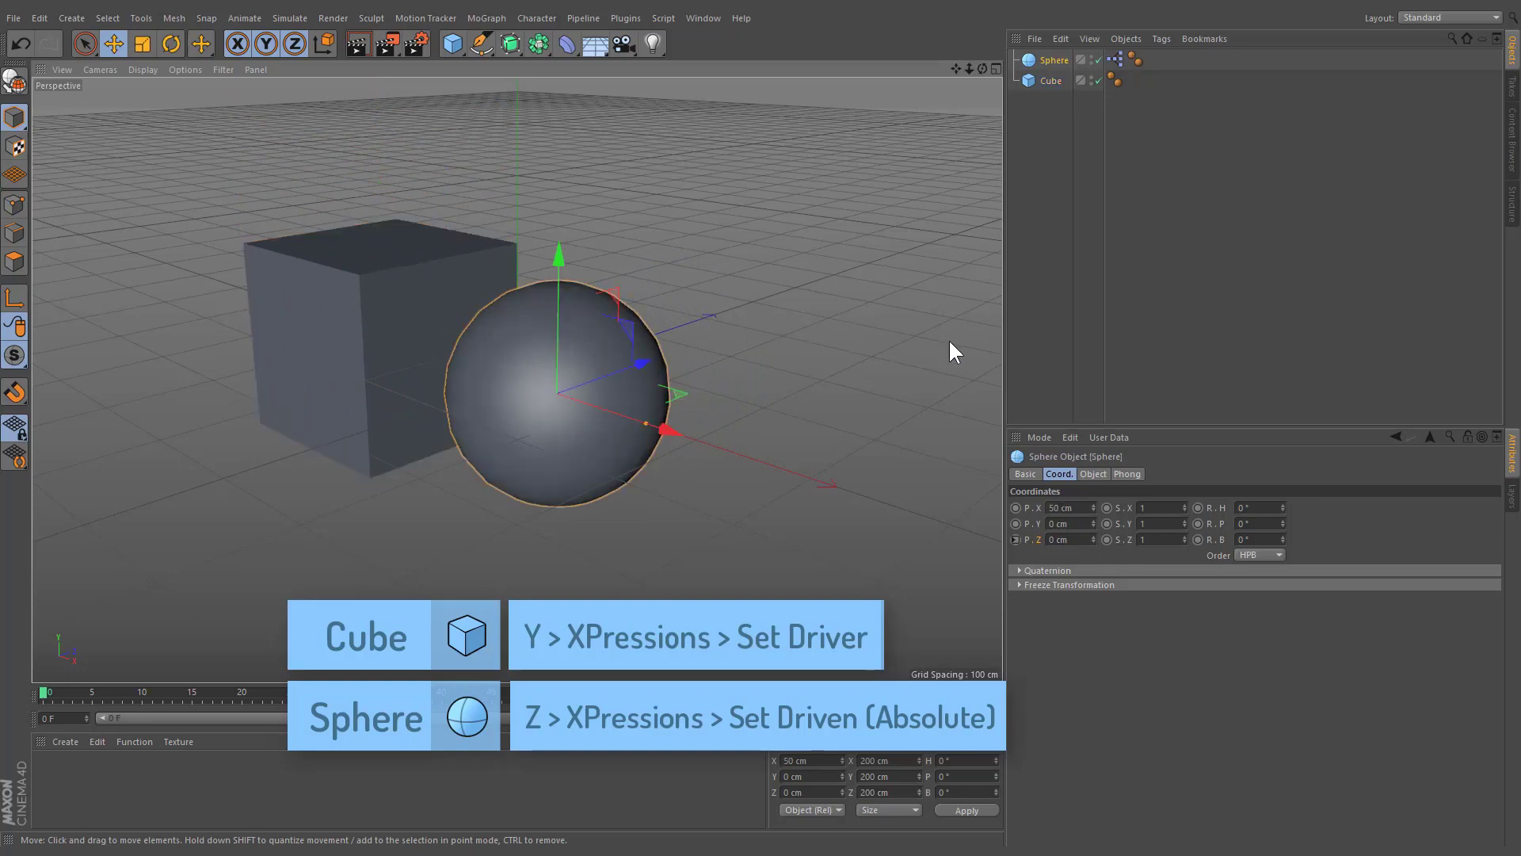
pyautogui.rightClick(1091, 538)
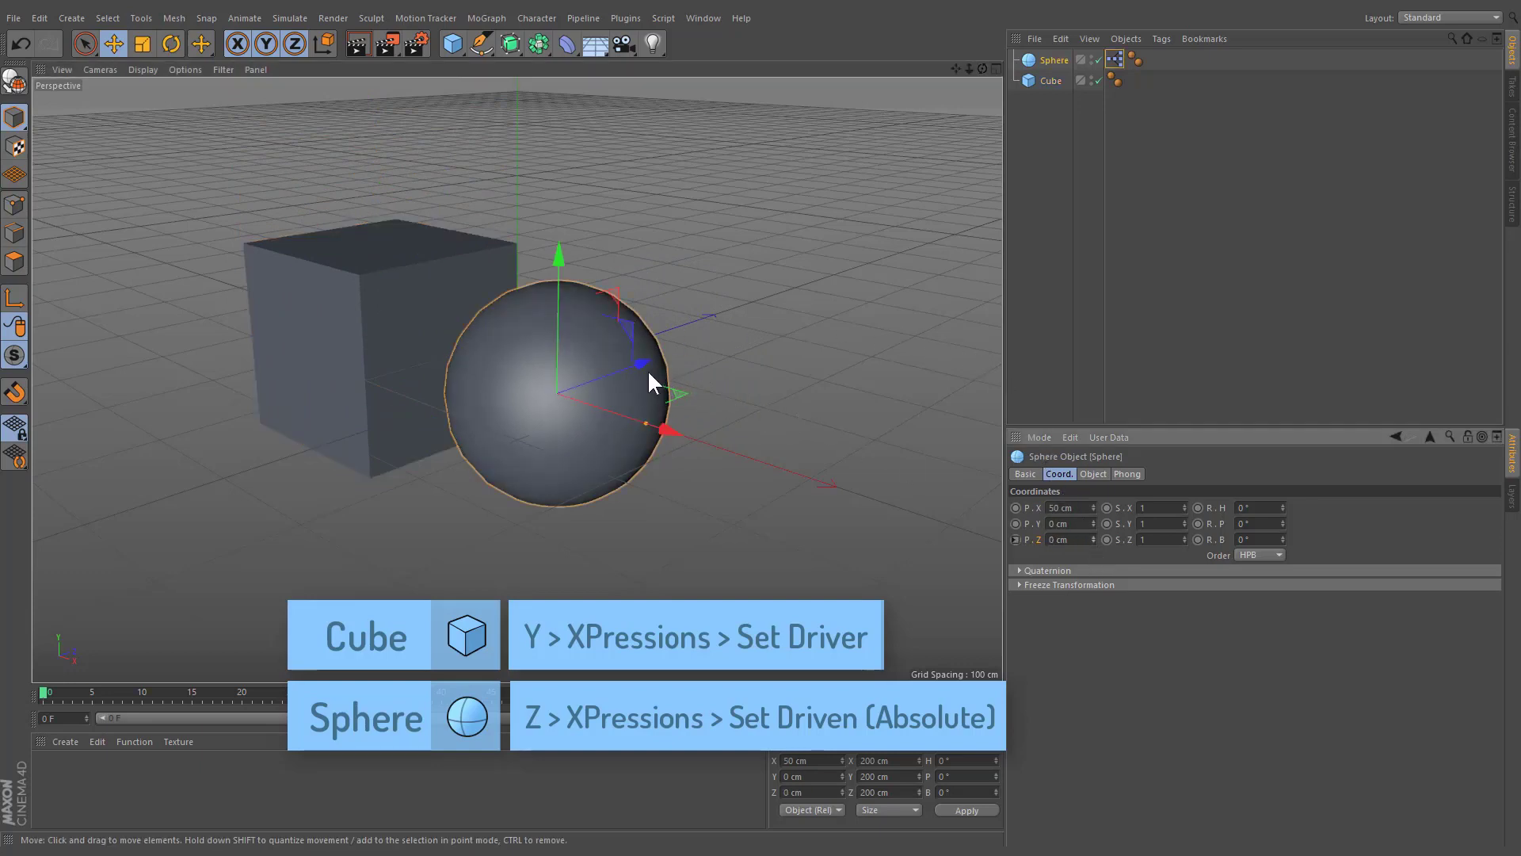
pyautogui.moveTo(641, 371); pyautogui.dragTo(705, 344)
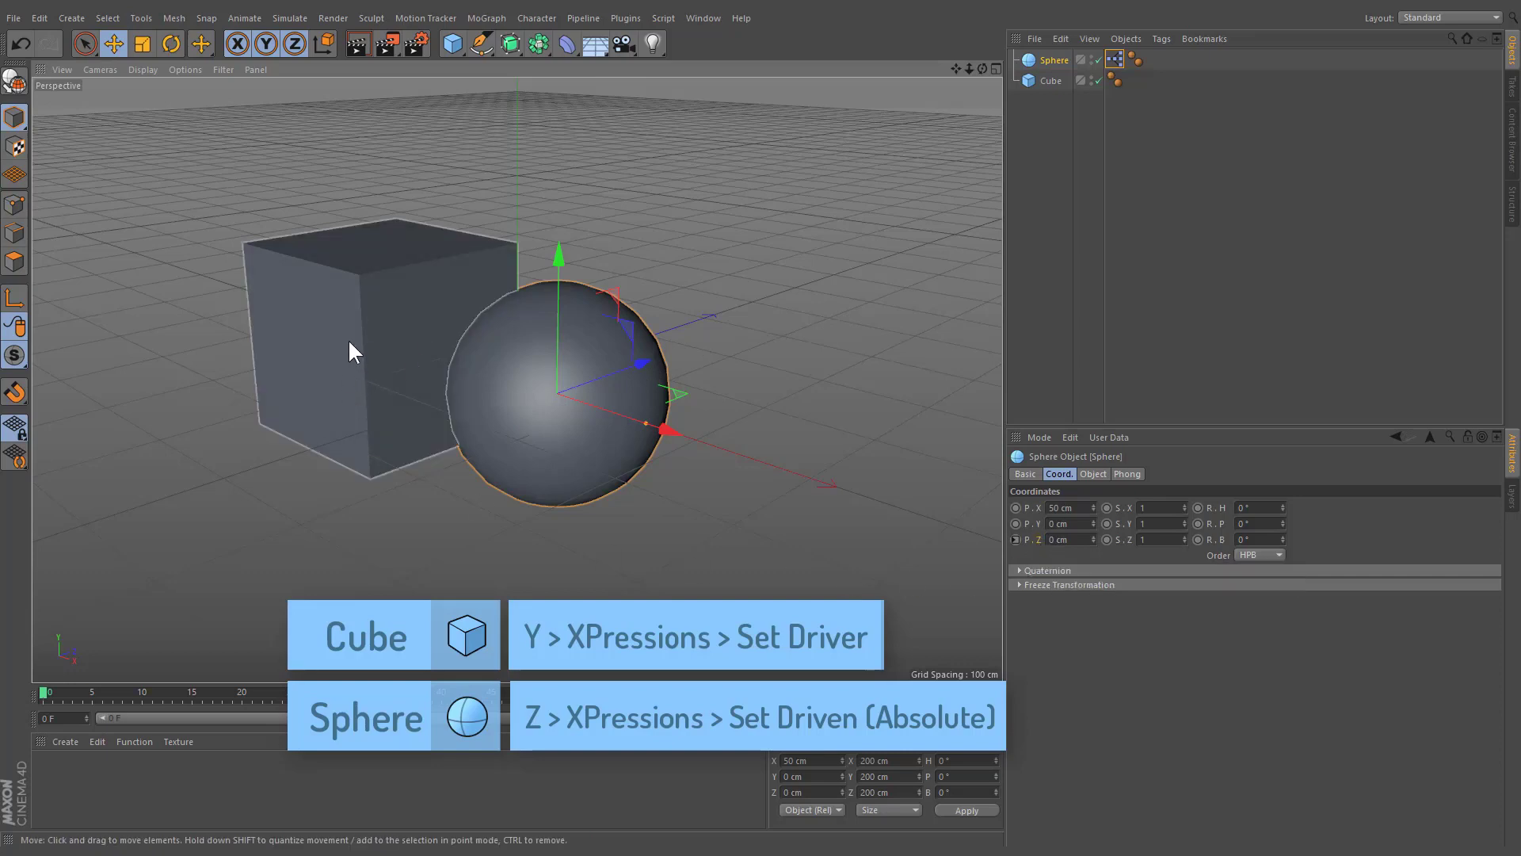
pyautogui.click(374, 366)
pyautogui.moveTo(383, 239)
pyautogui.mouseDown()
pyautogui.moveTo(374, 75)
pyautogui.moveTo(403, 264)
pyautogui.moveTo(404, 204)
pyautogui.moveTo(401, 234)
pyautogui.mouseUp()
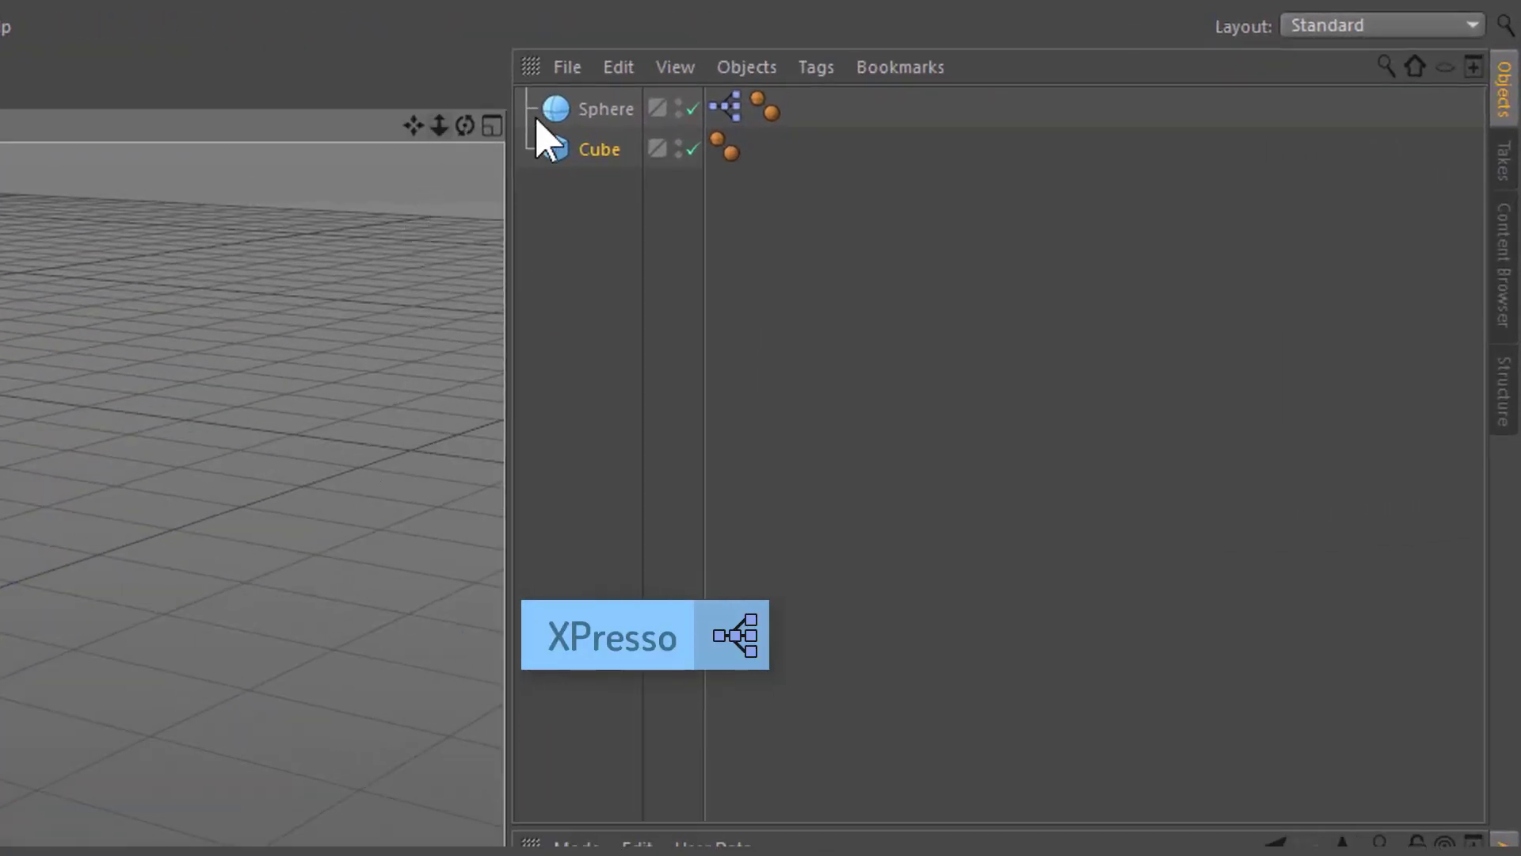
# Lower the cube to Y -130 cm so the linked sphere shifts
pyautogui.click(559, 113)
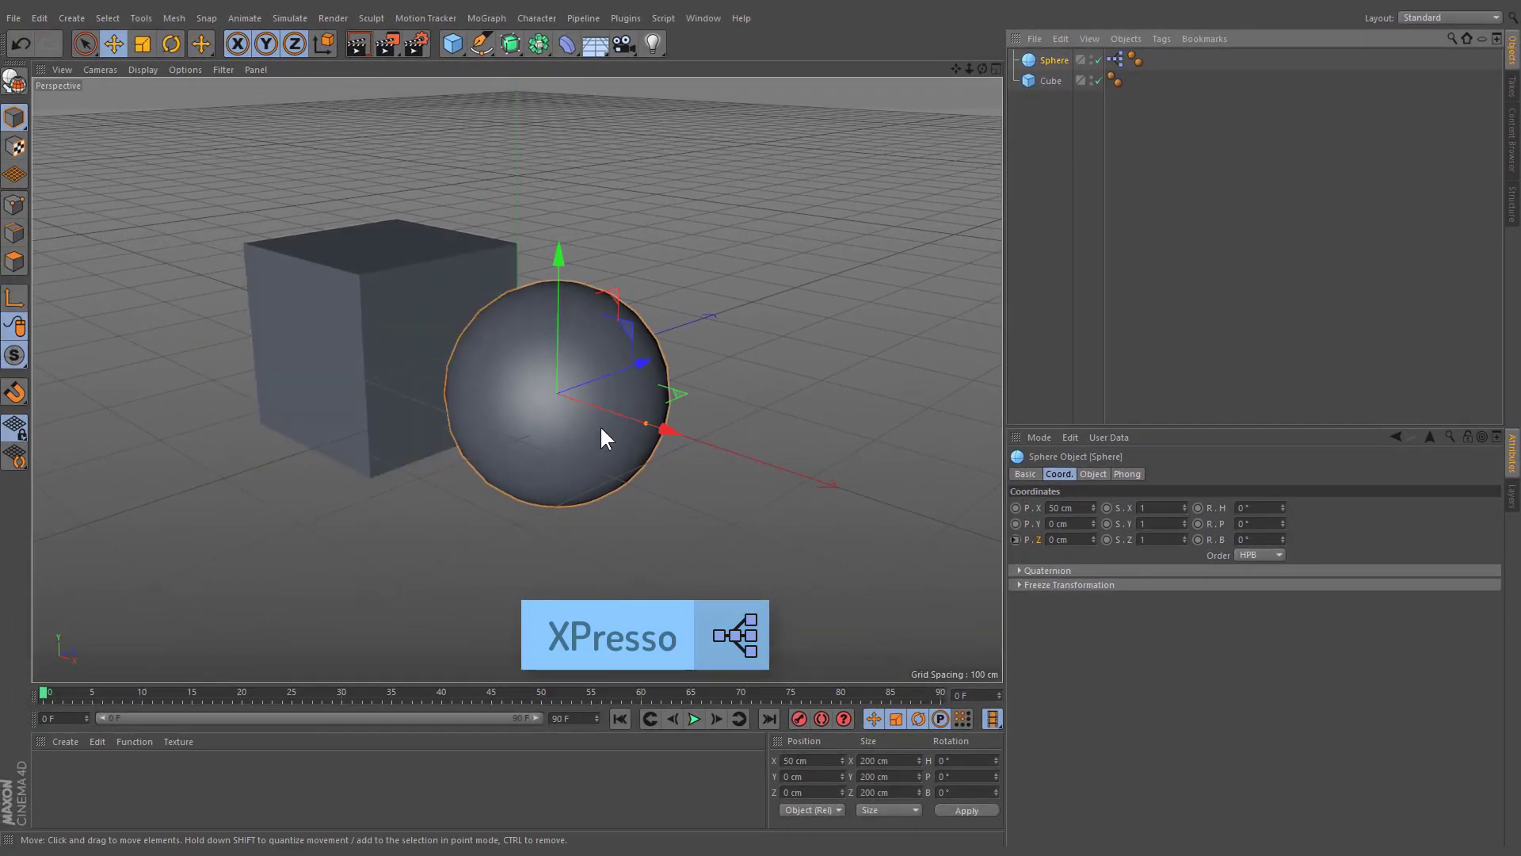
pyautogui.click(390, 309)
pyautogui.moveTo(384, 212); pyautogui.dragTo(365, 333)
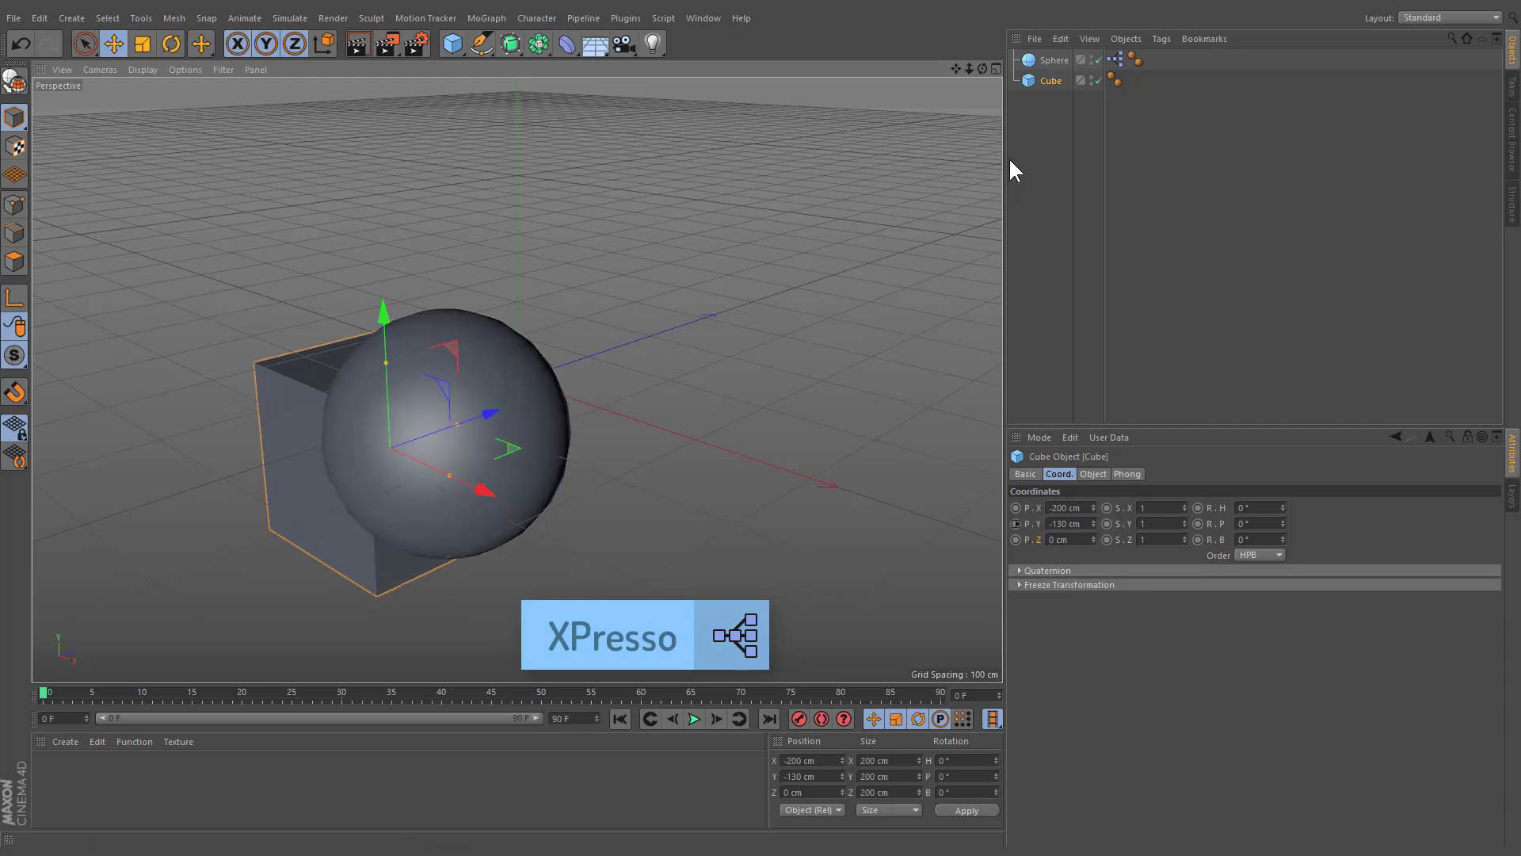
# Show the sphere's XPresso tag settings and select its name 'Position . Y -> Position . Z'
pyautogui.click(1114, 59)
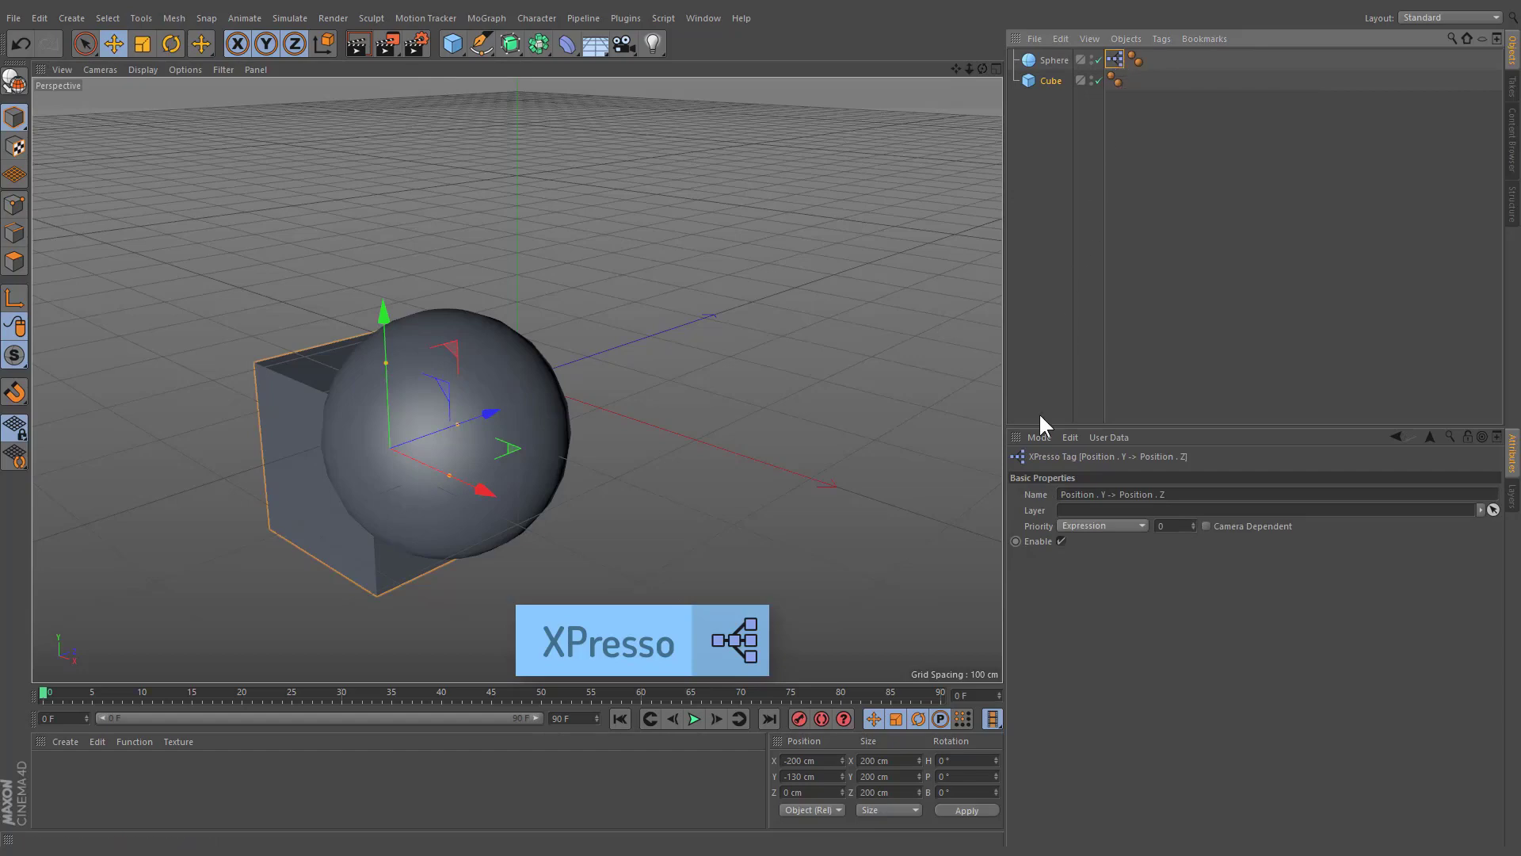
pyautogui.click(1024, 494)
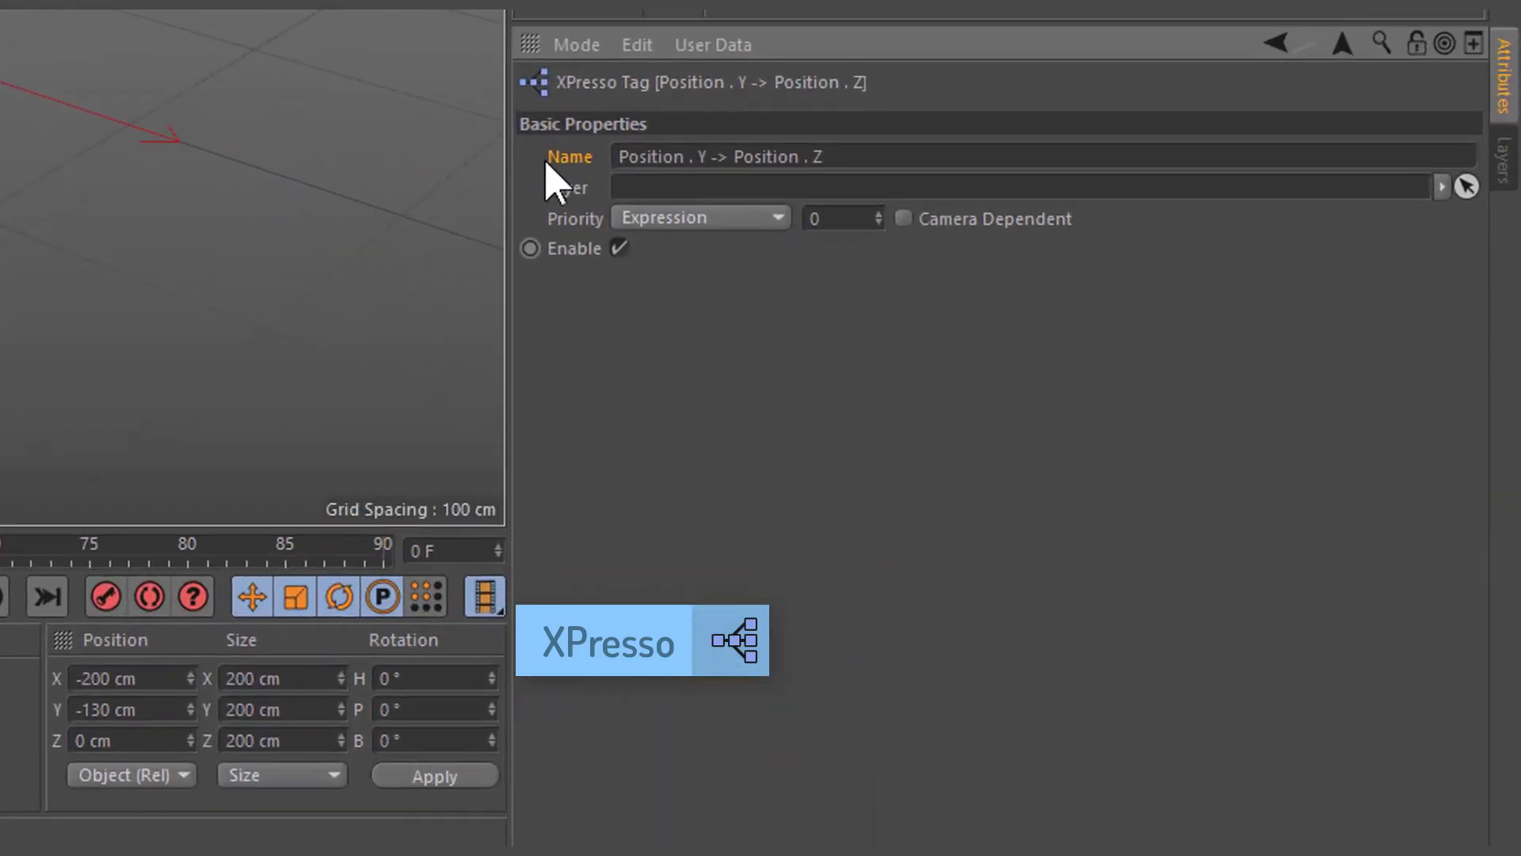
pyautogui.moveTo(619, 156); pyautogui.dragTo(848, 153)
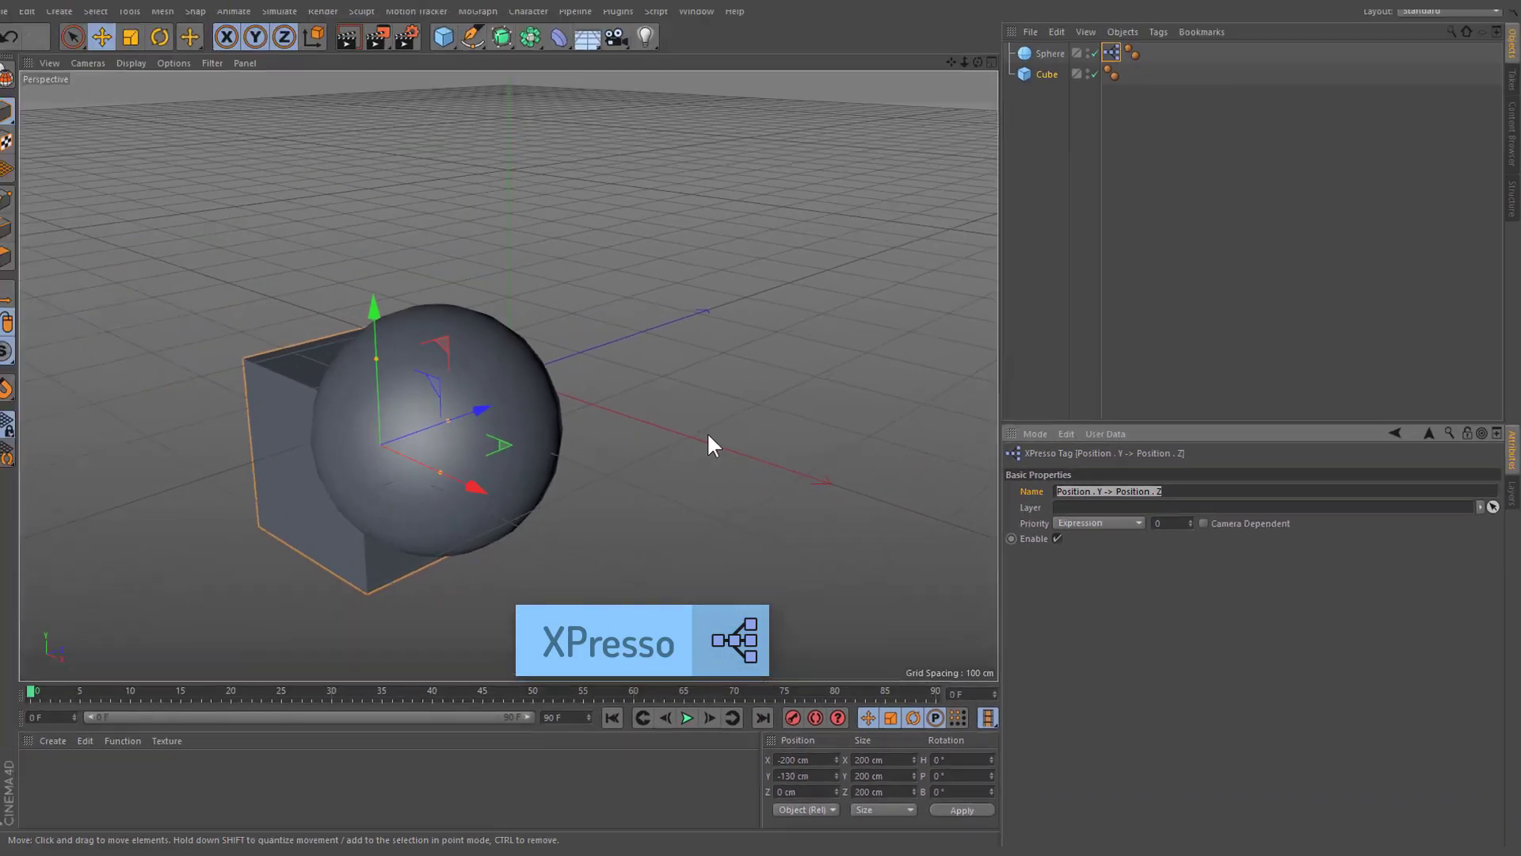
# Delete the sphere's XPresso tag
pyautogui.press('Delete')
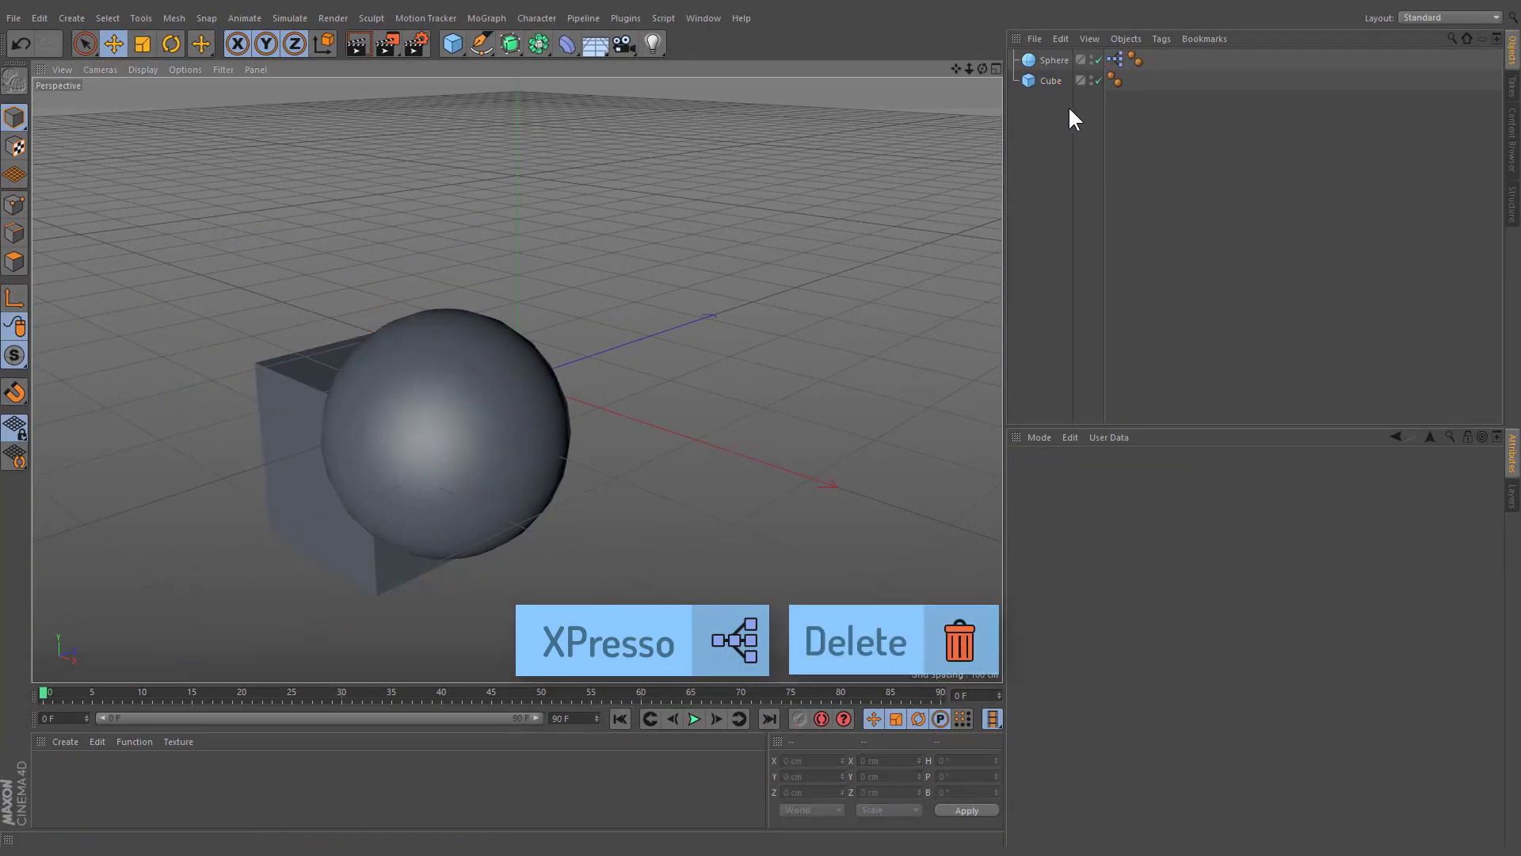
pyautogui.click(1113, 61)
pyautogui.press('Delete')
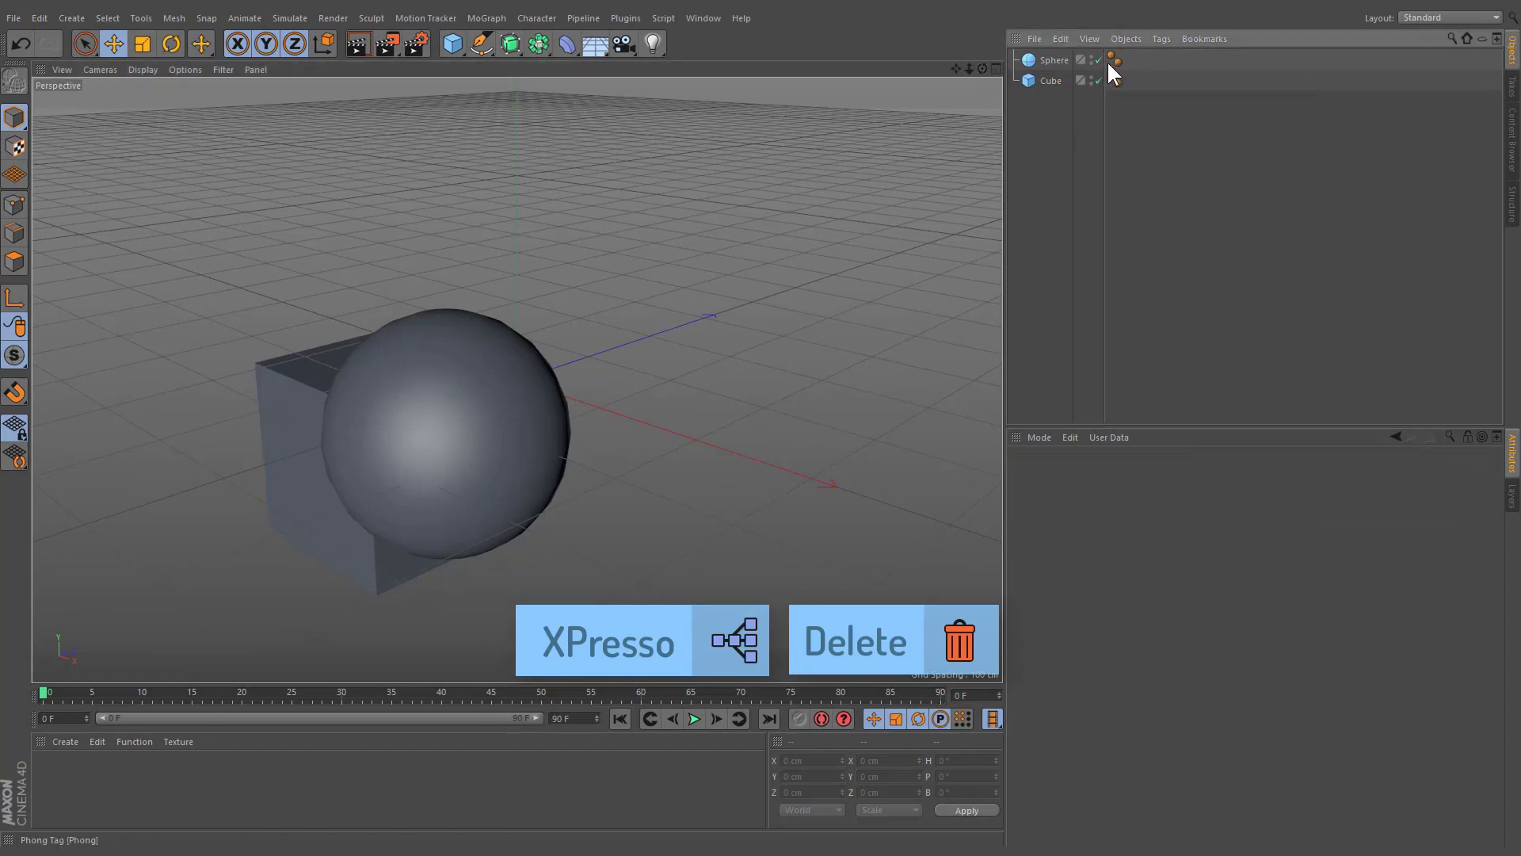
# Move the sphere to Z 26.227 cm and raise the cube, confirming they move independently
pyautogui.click(534, 412)
pyautogui.moveTo(549, 407); pyautogui.dragTo(644, 355)
pyautogui.click(364, 397)
pyautogui.moveTo(382, 279); pyautogui.dragTo(355, 323)
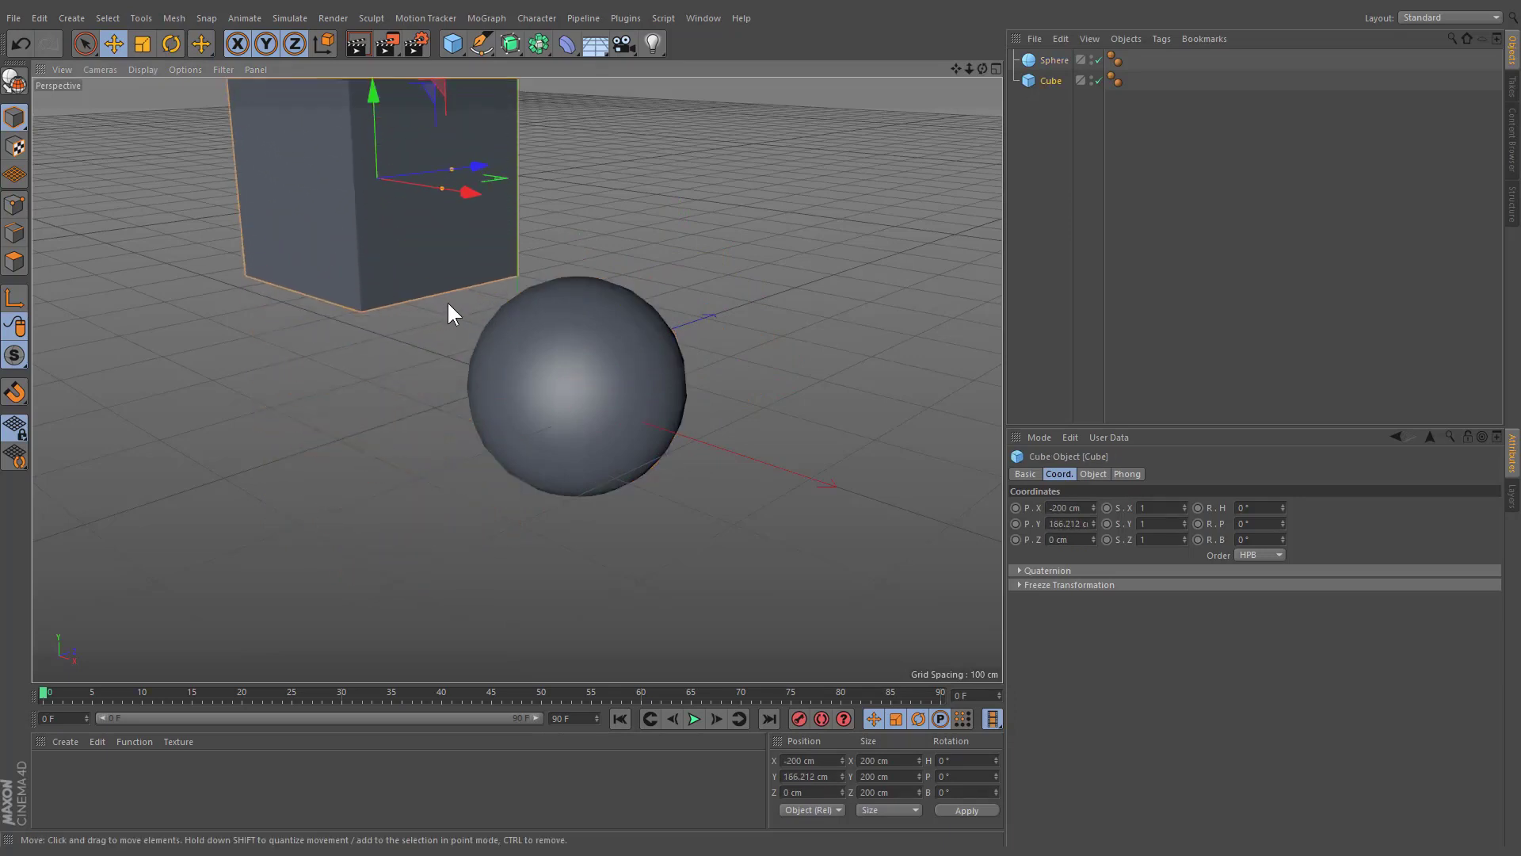
# Set the sphere's P.Y as an XPressions driver
pyautogui.click(601, 348)
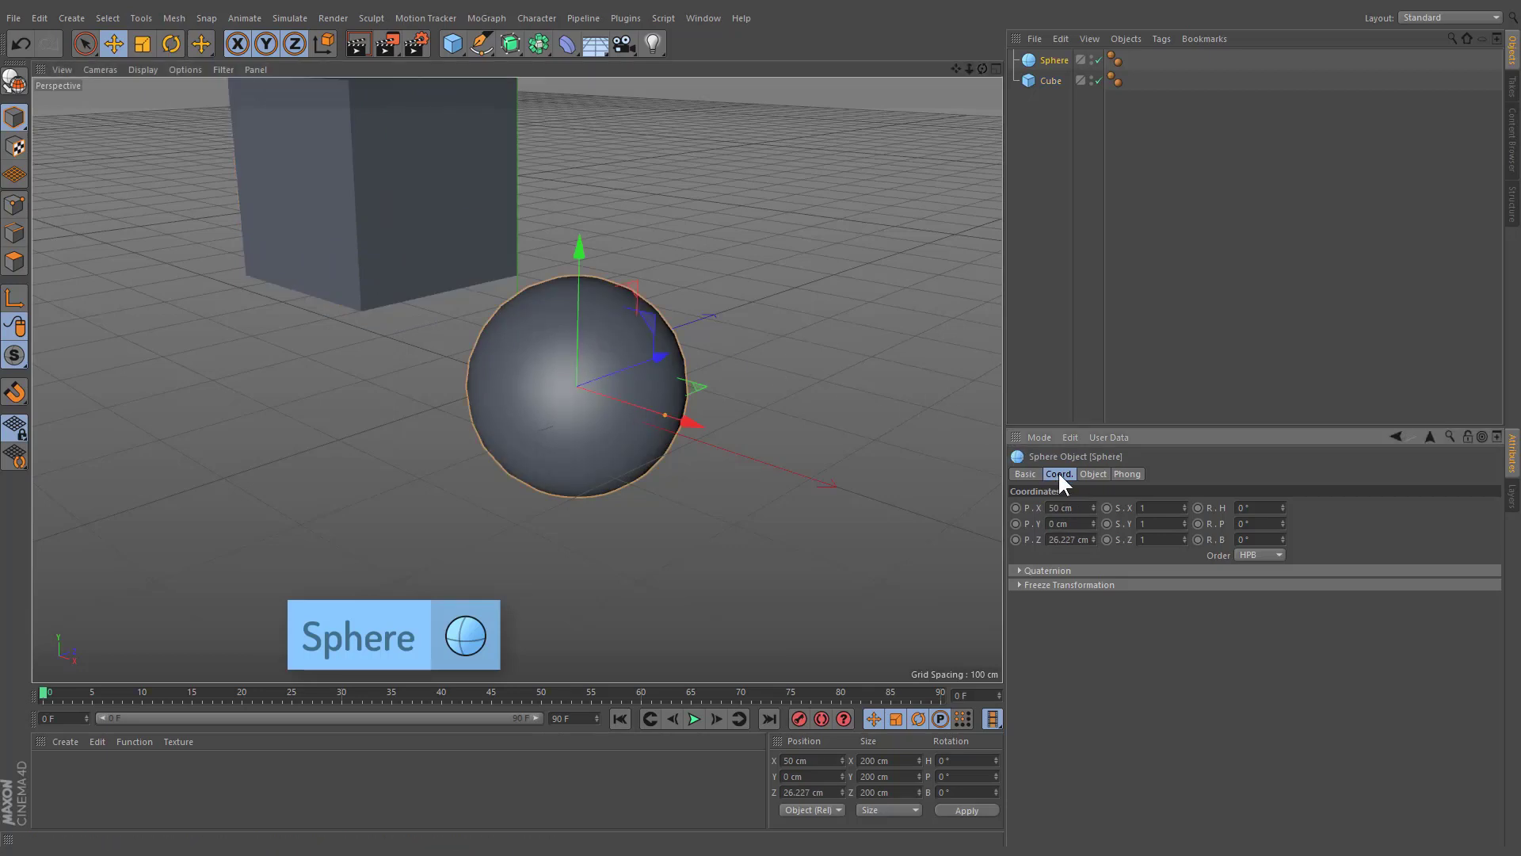
pyautogui.rightClick(1035, 532)
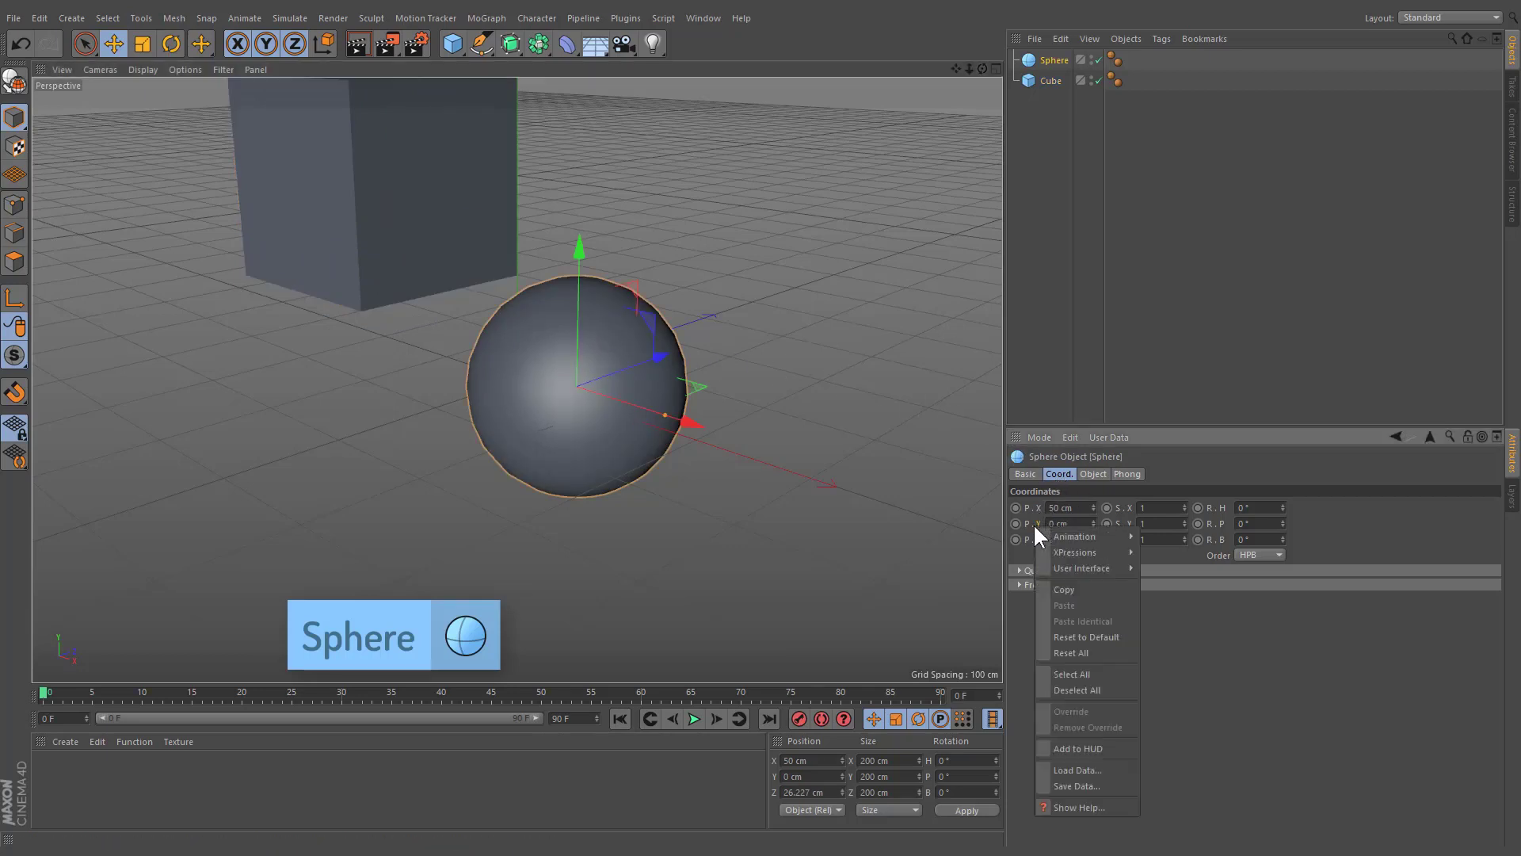
pyautogui.moveTo(1063, 551)
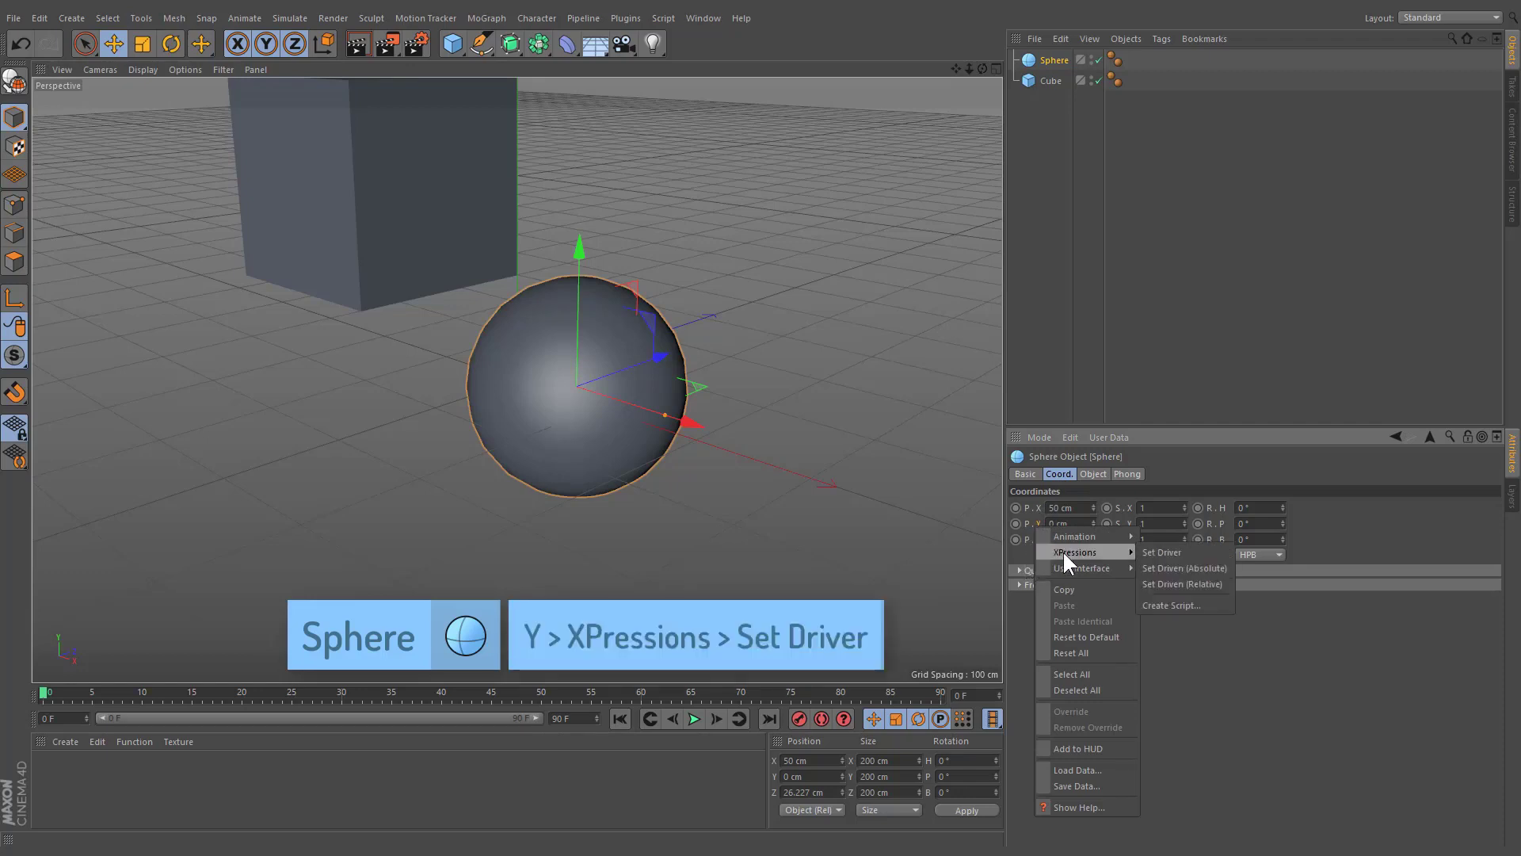
pyautogui.click(1223, 552)
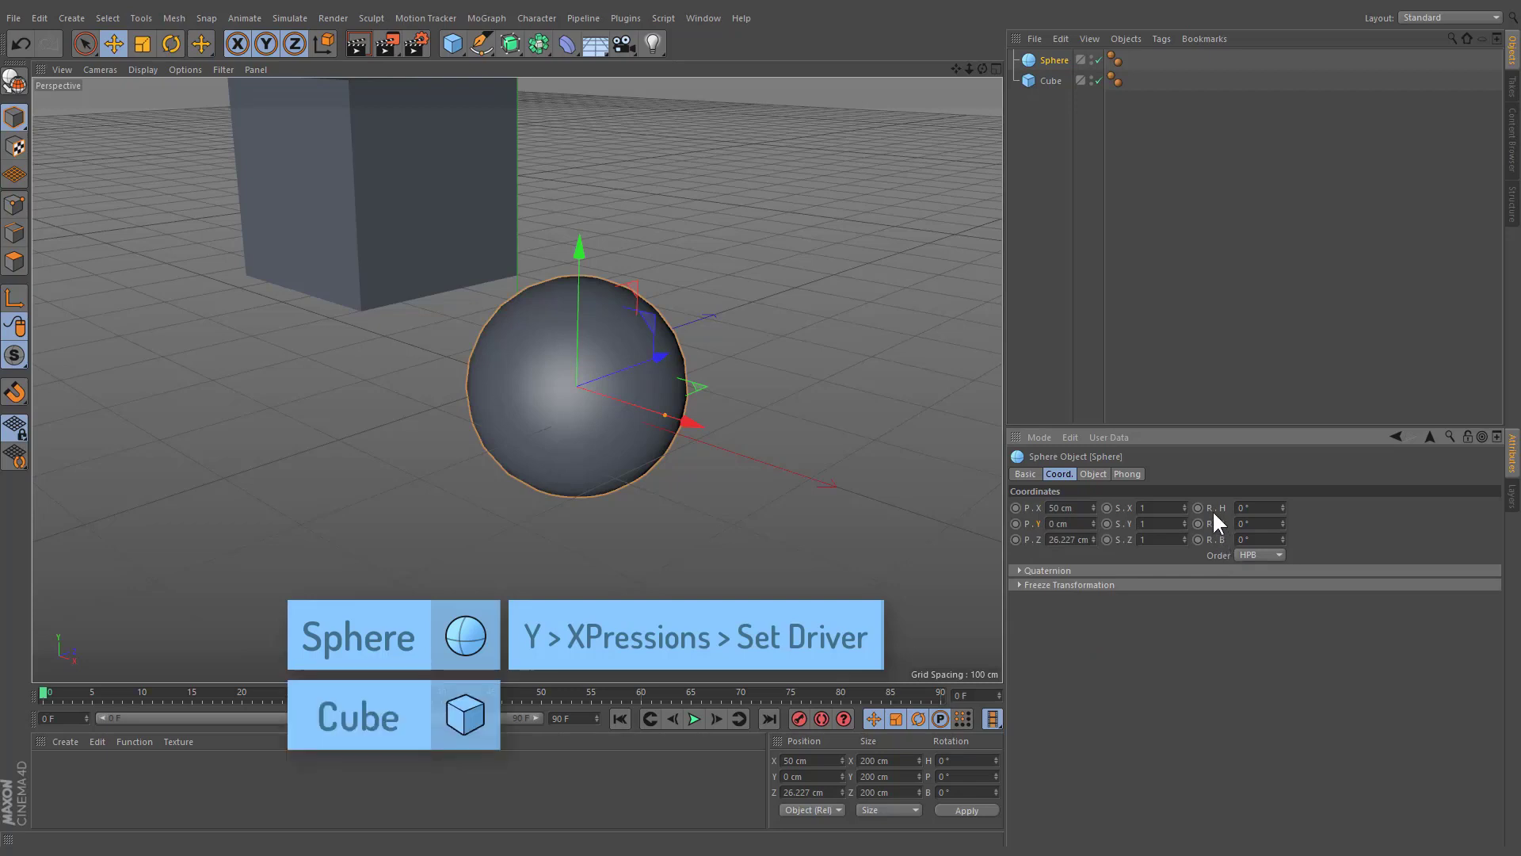
# Set the cube's P.Y to XPressions > Set Driven (Relative)
pyautogui.click(504, 274)
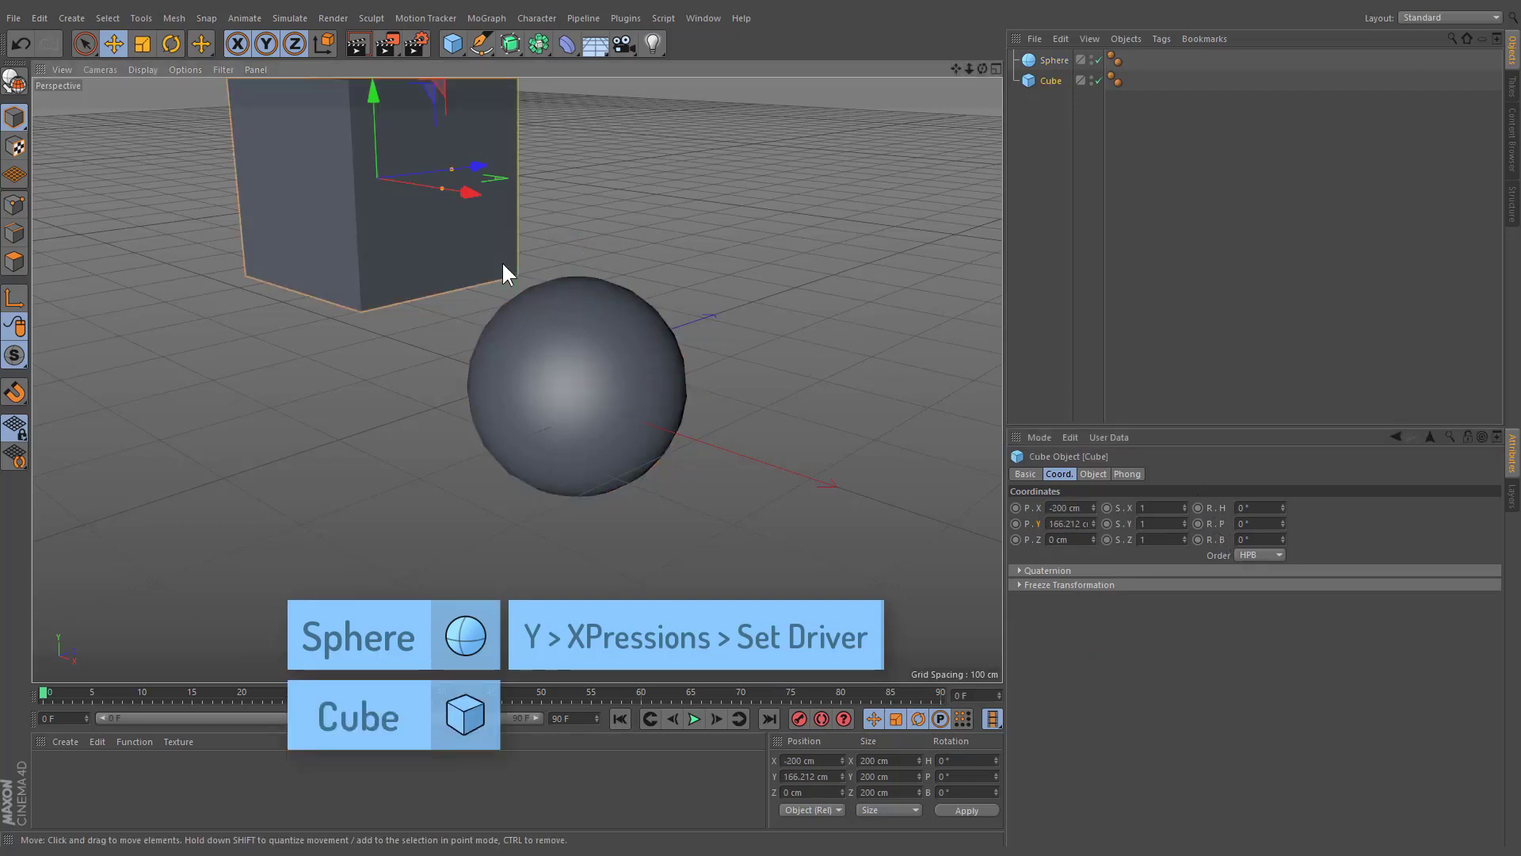
pyautogui.rightClick(1038, 530)
pyautogui.moveTo(1059, 547)
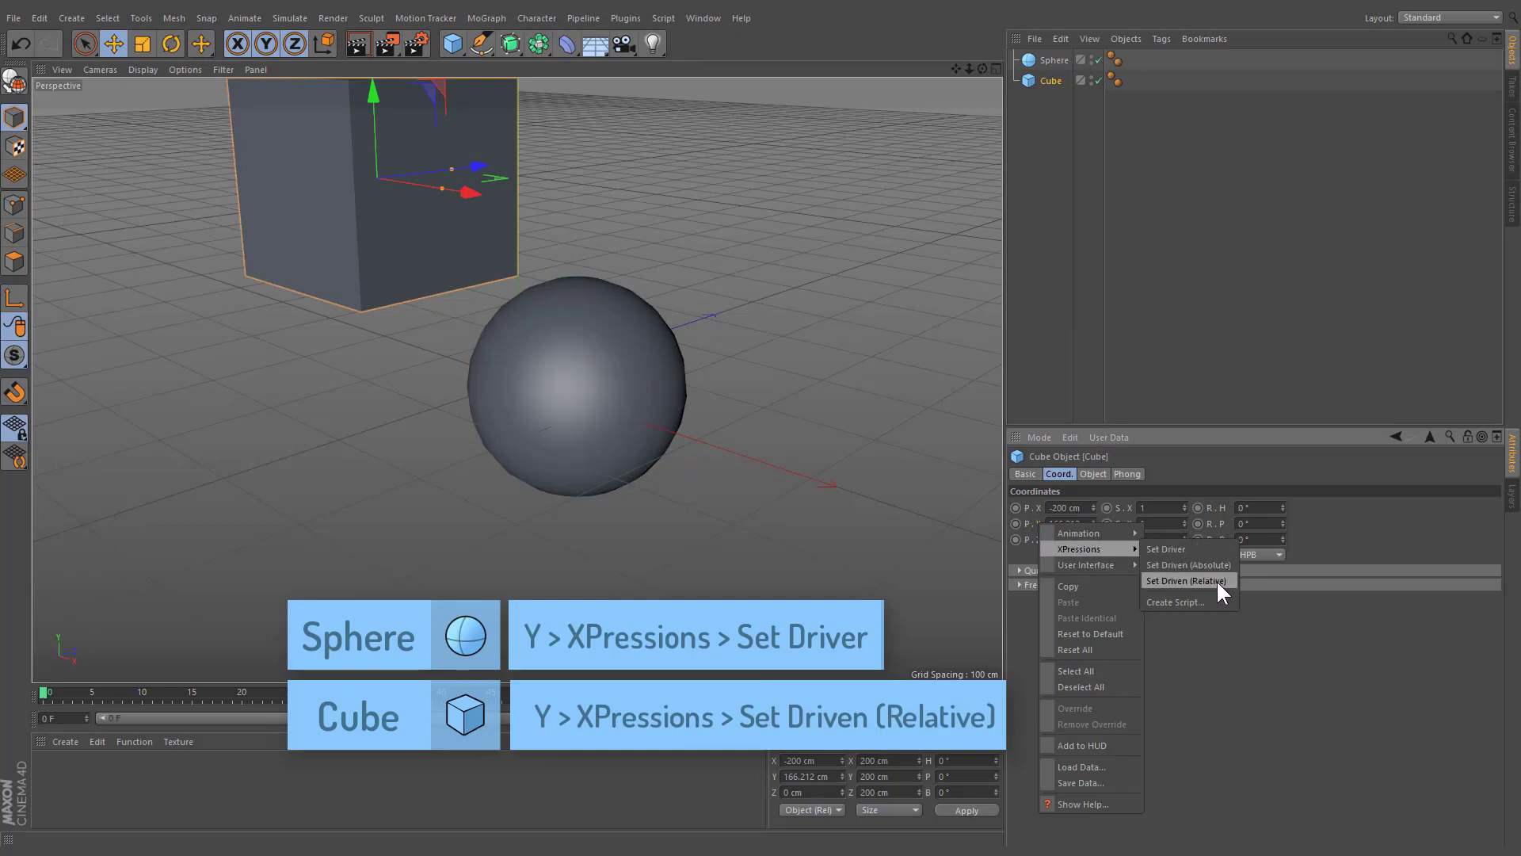
pyautogui.click(1187, 581)
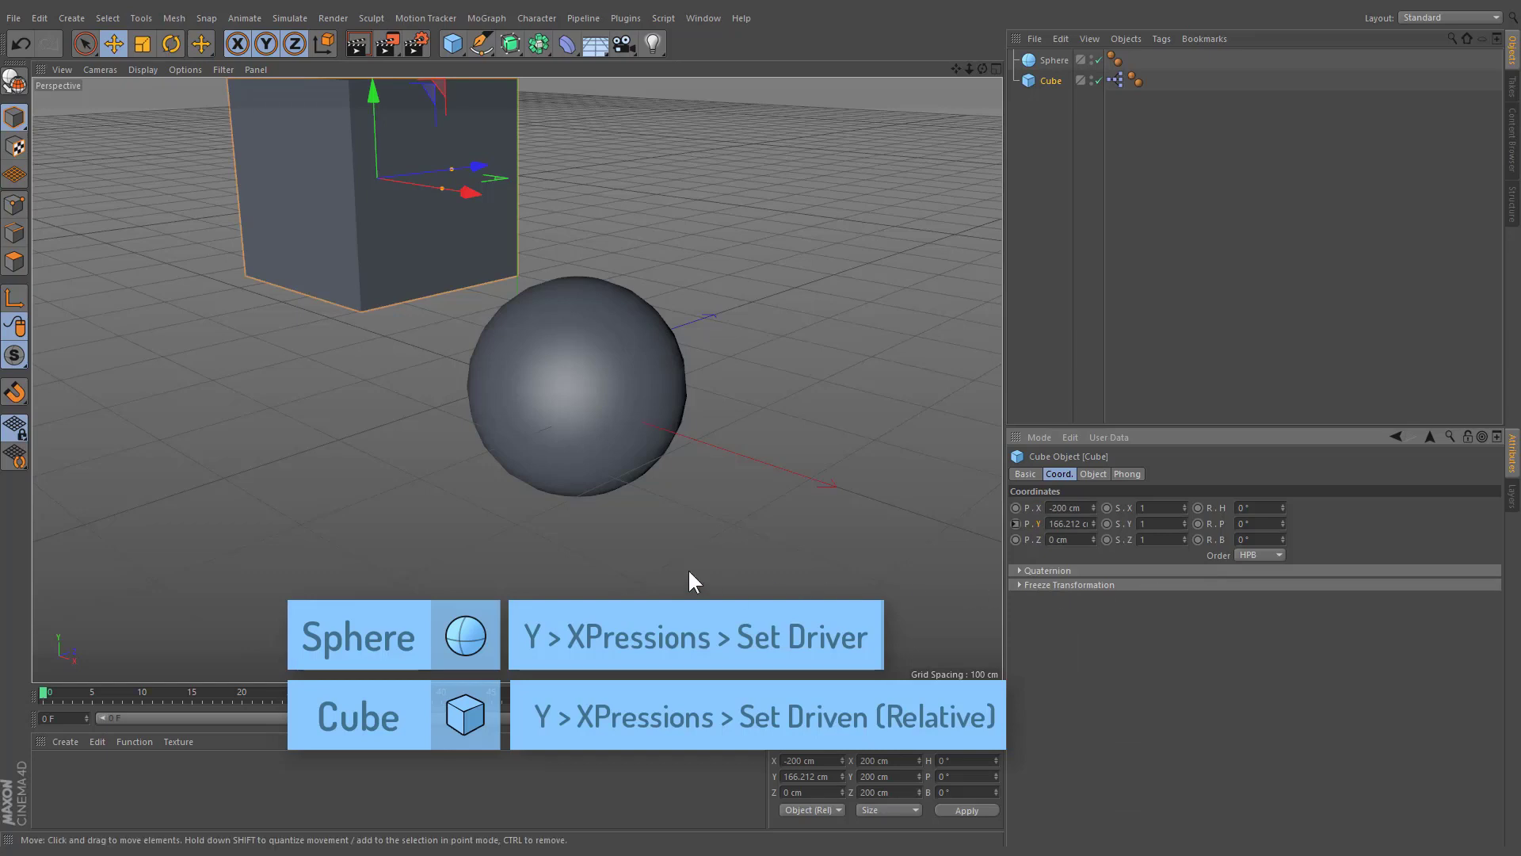
# Drag the sphere along Y and raise the cube's P.Y value to check the relative link
pyautogui.click(531, 425)
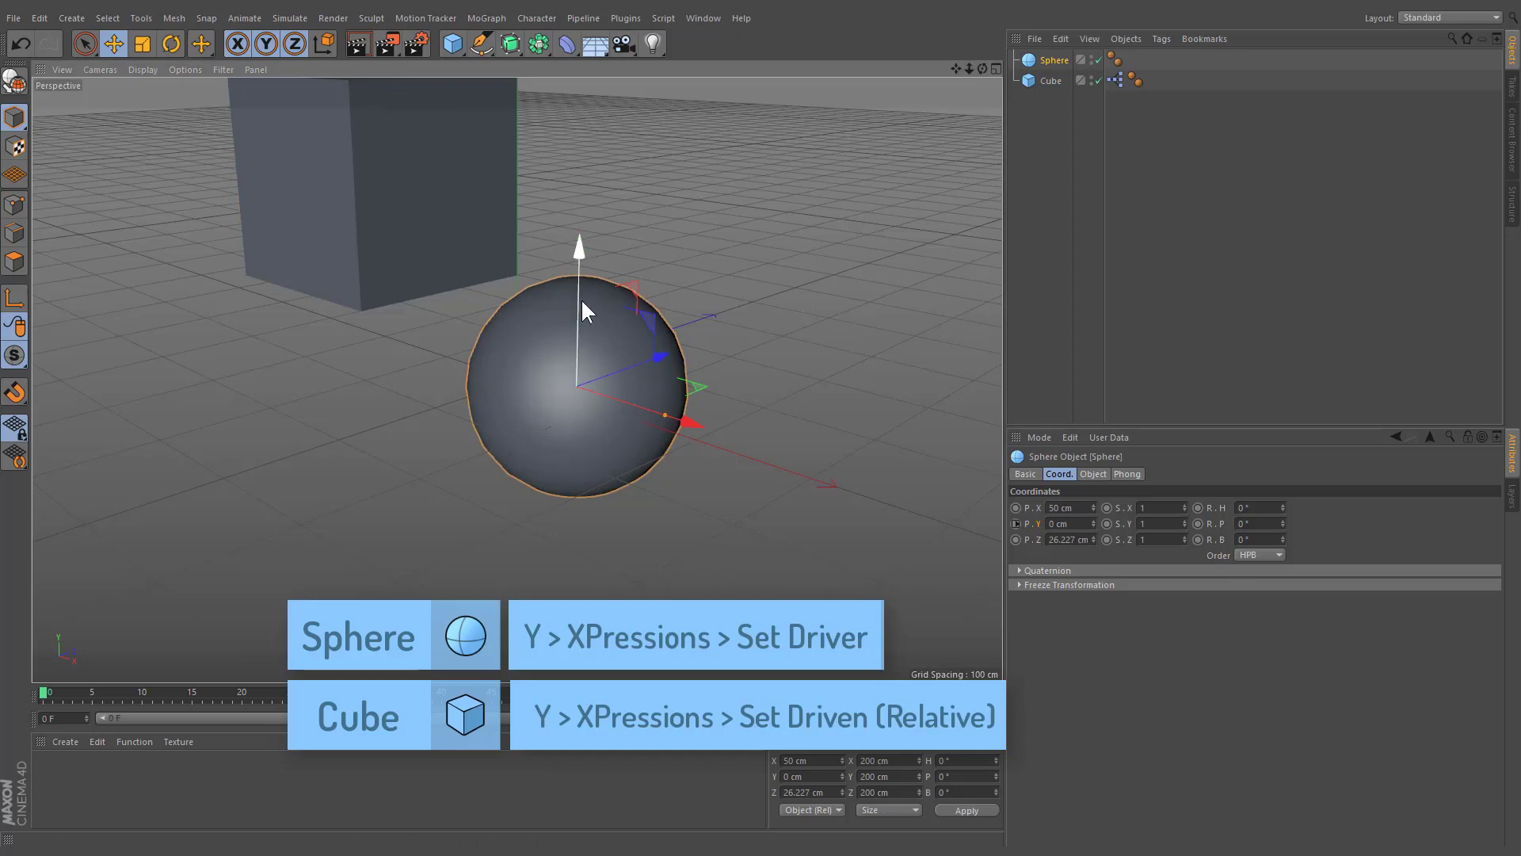
pyautogui.moveTo(587, 281); pyautogui.dragTo(545, 279)
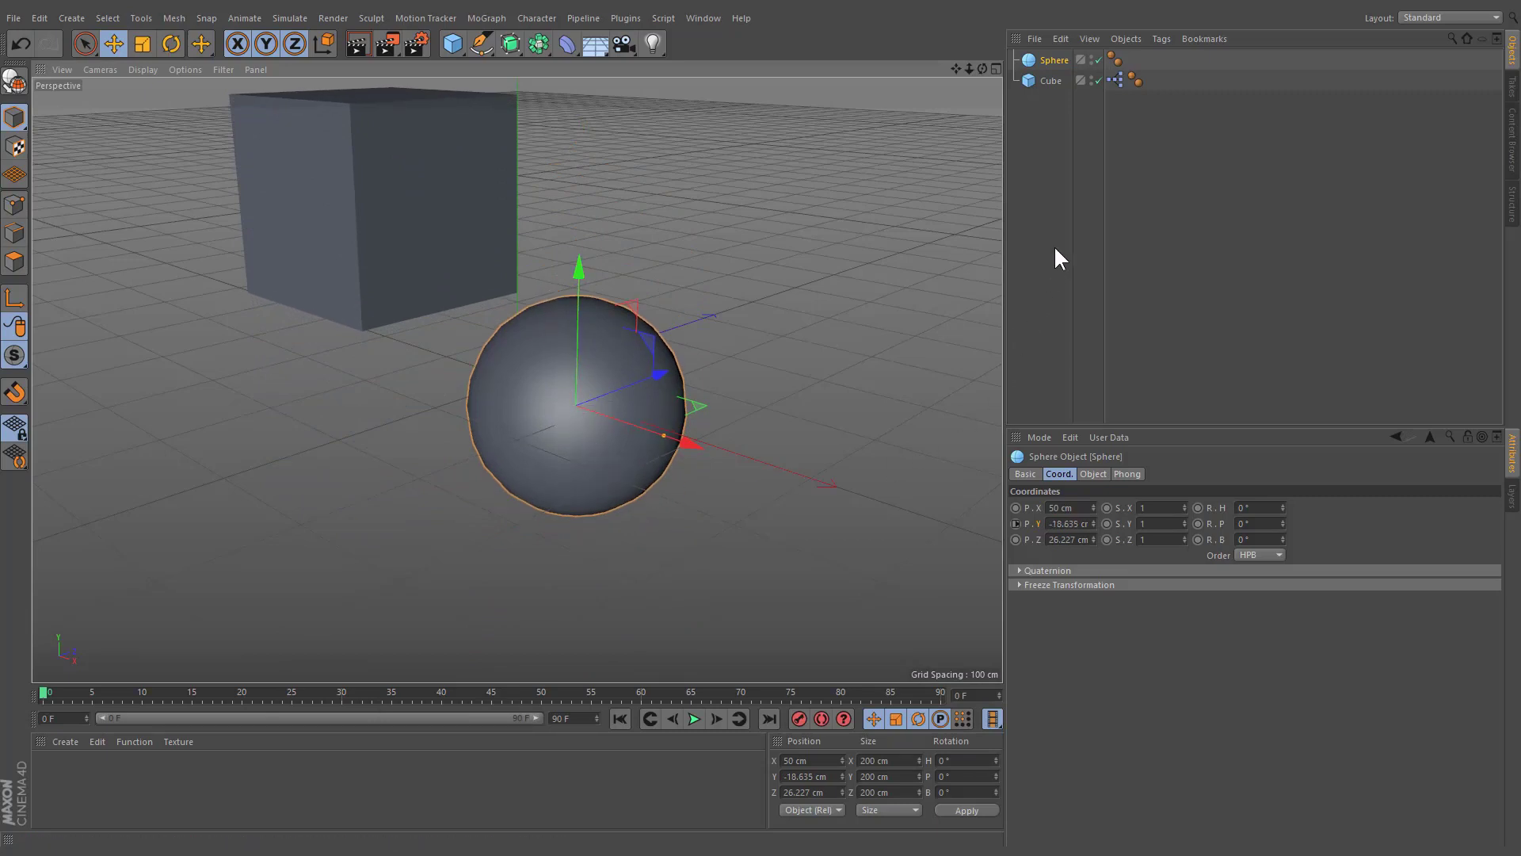
pyautogui.click(1044, 80)
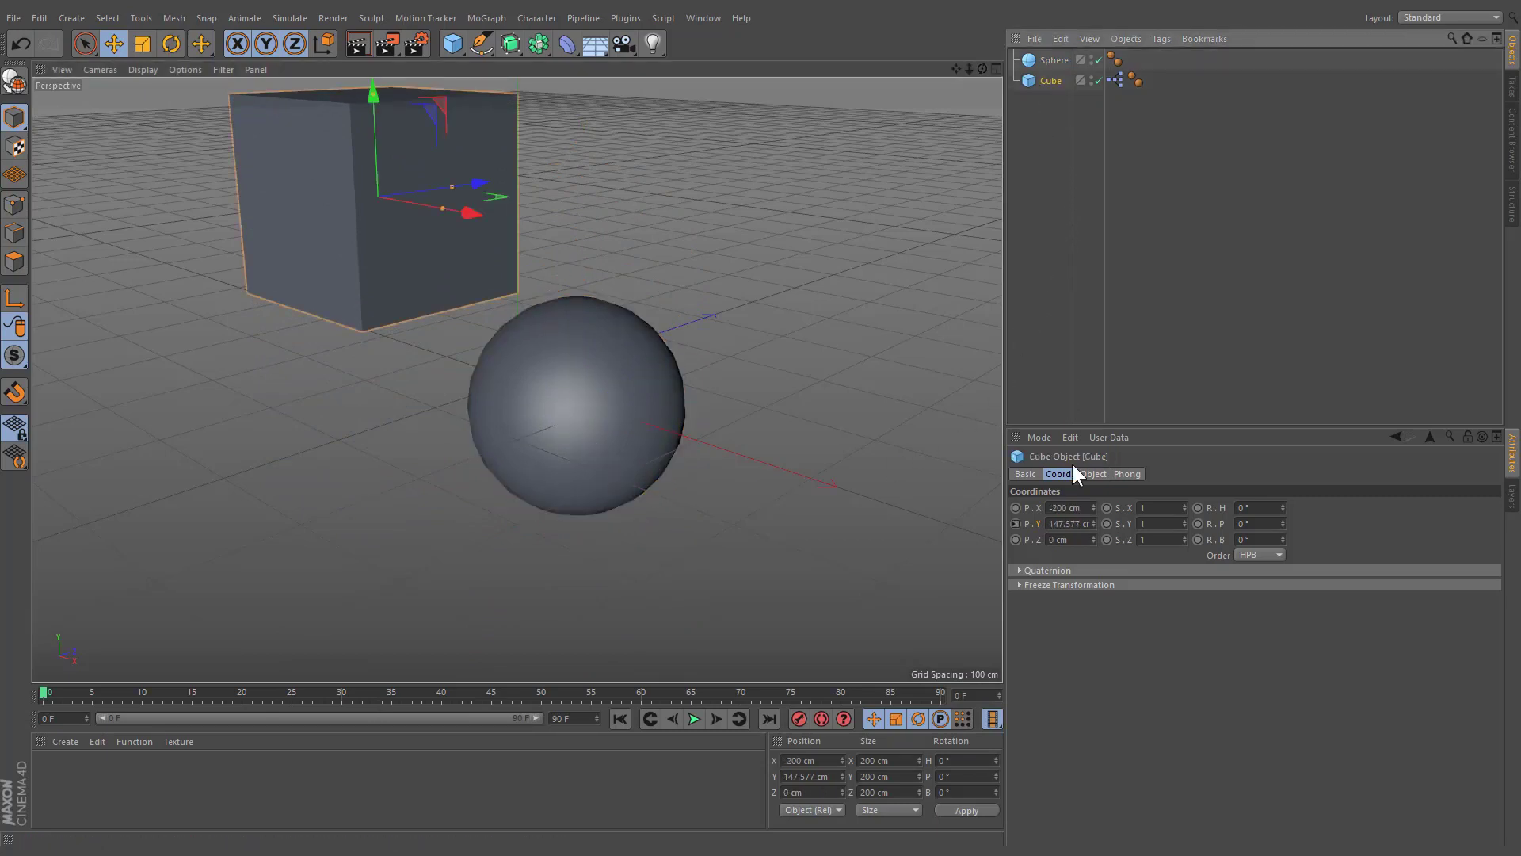
pyautogui.moveTo(1093, 523); pyautogui.dragTo(1093, 554)
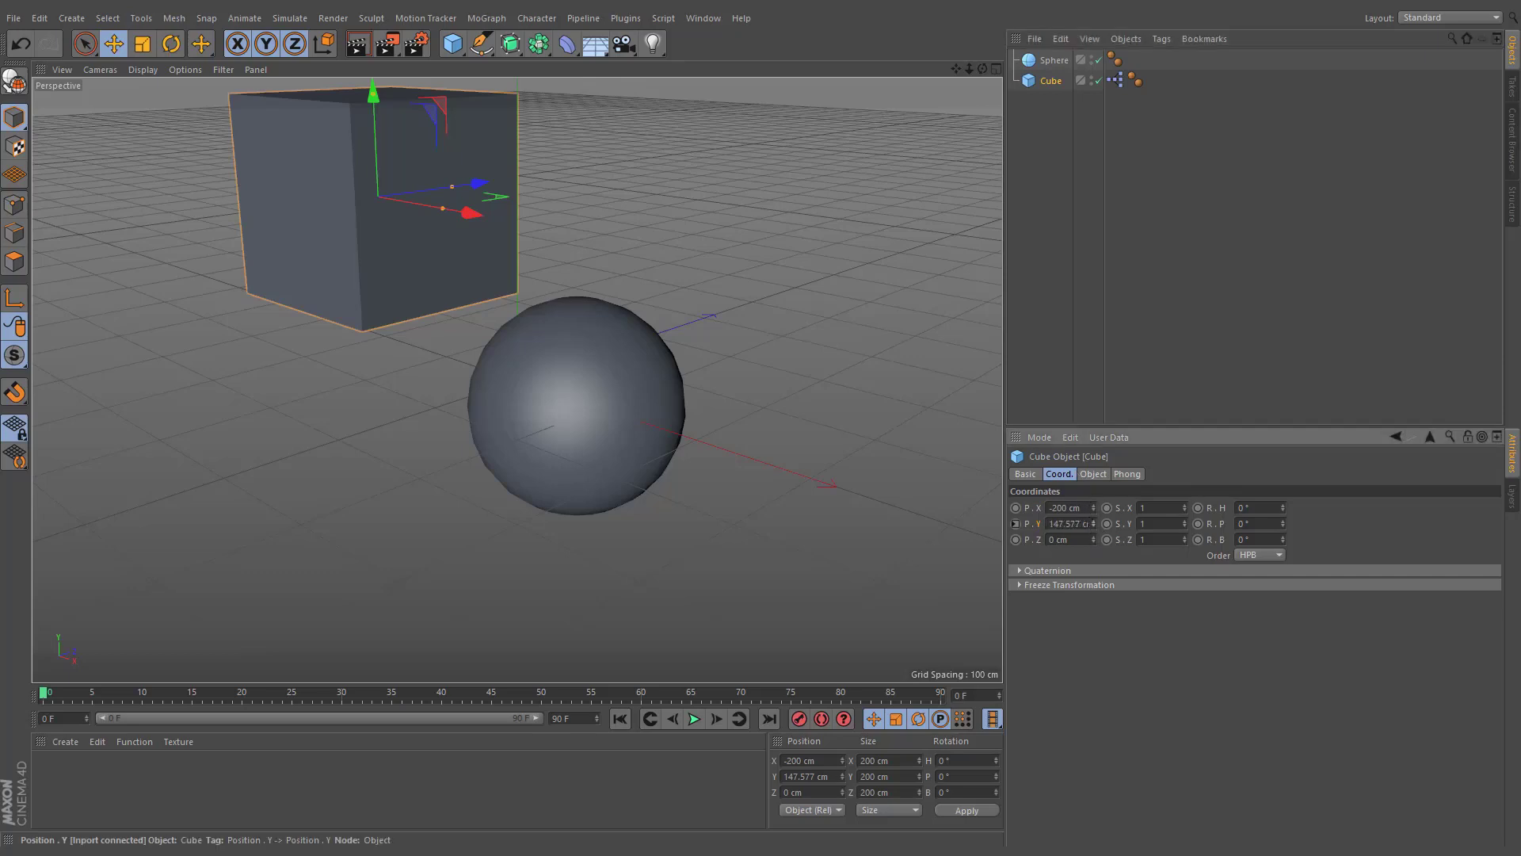
pyautogui.click(647, 431)
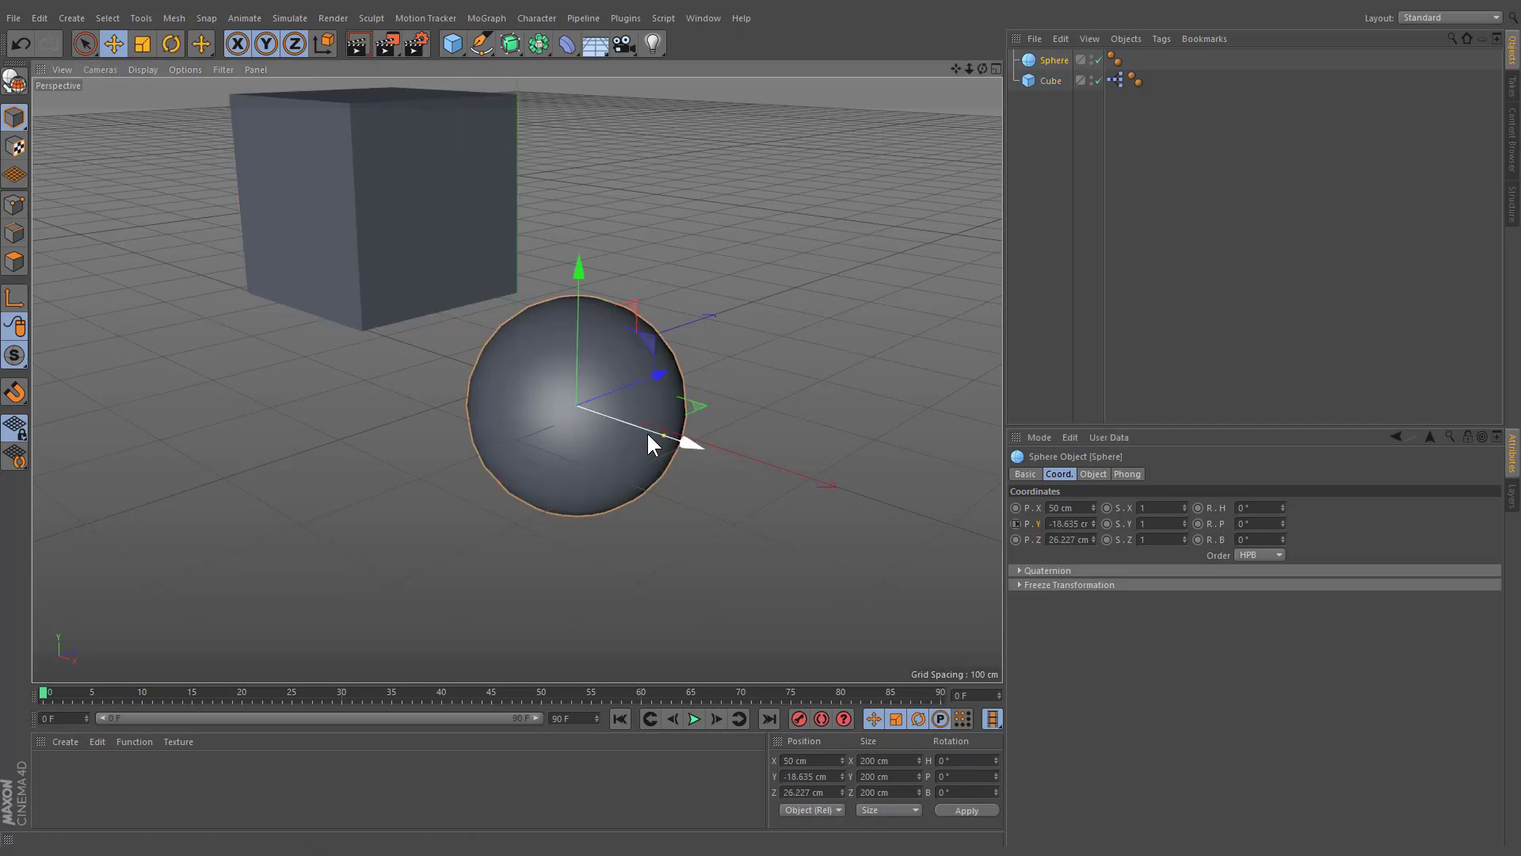
pyautogui.moveTo(583, 355)
pyautogui.mouseDown()
pyautogui.moveTo(589, 239)
pyautogui.moveTo(574, 358)
pyautogui.mouseUp()
# Add an XPresso tag to the Sphere via Tags > CINEMA 4D Tags > XPresso
pyautogui.click(420, 279)
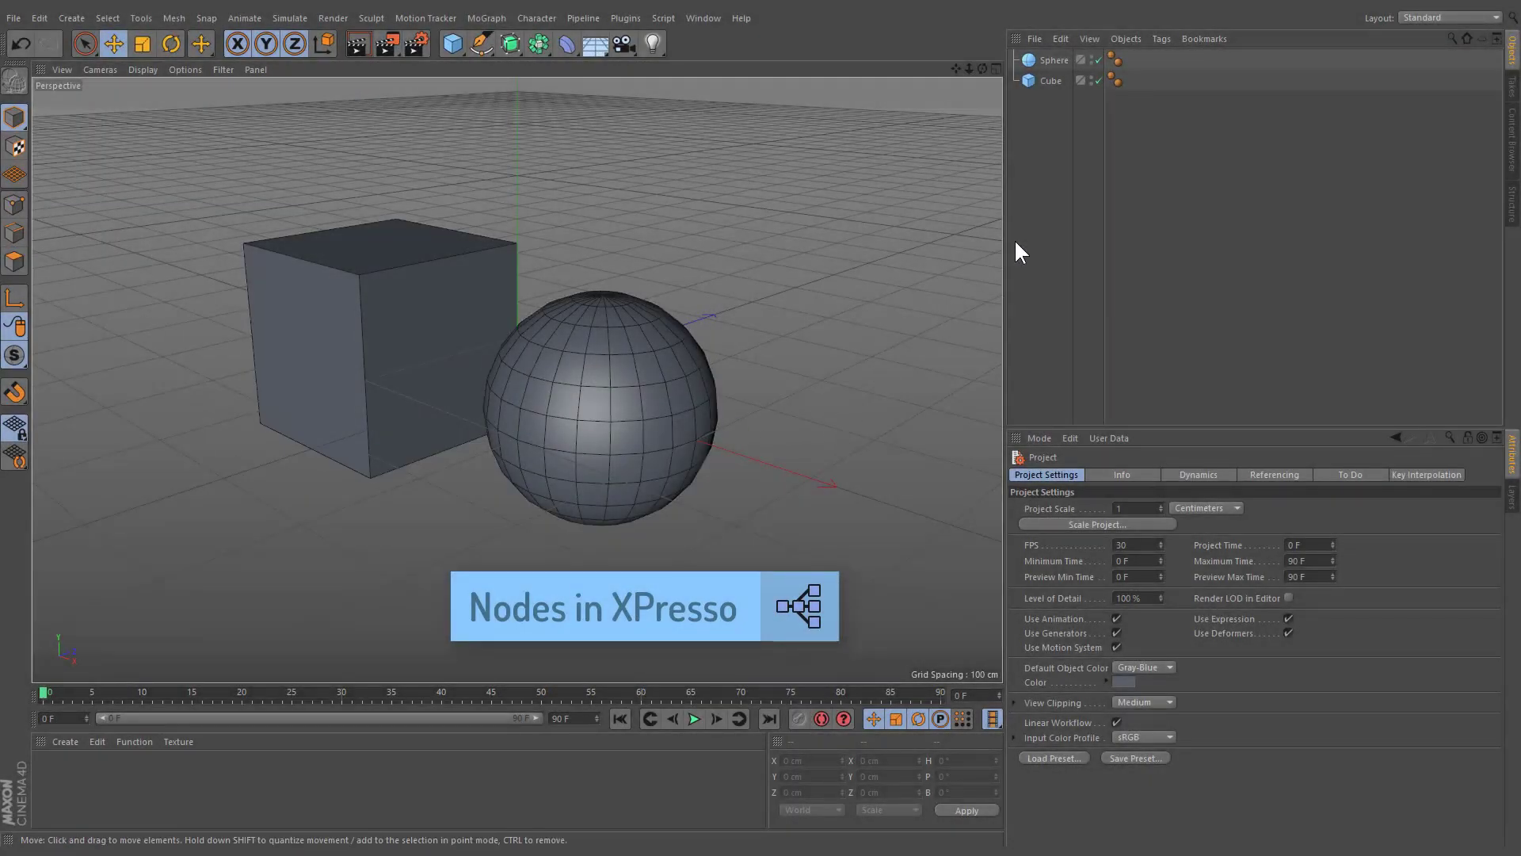
pyautogui.click(1045, 60)
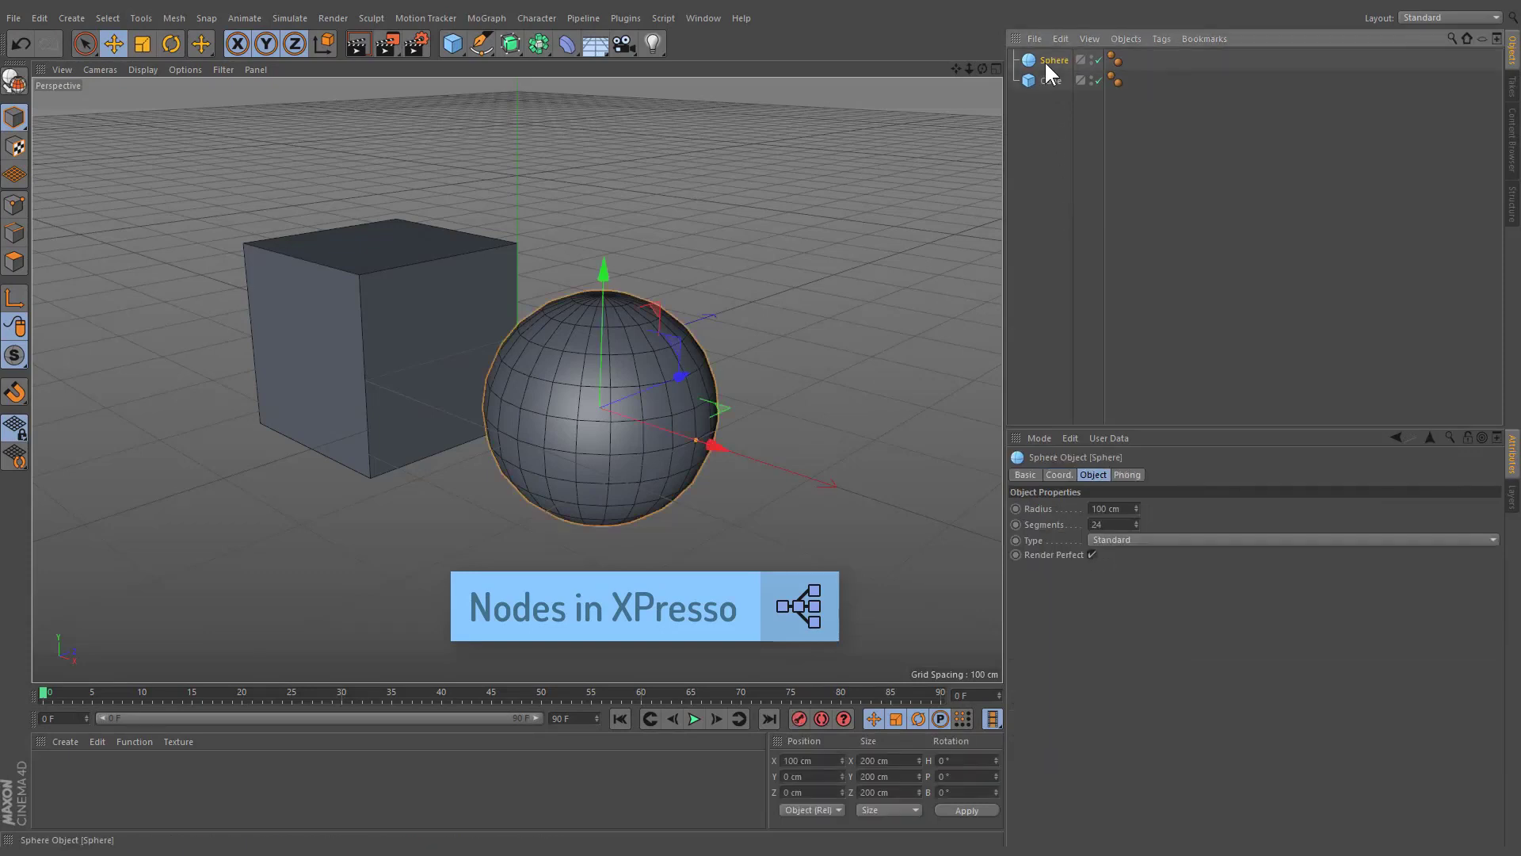
pyautogui.click(1161, 40)
pyautogui.moveTo(1253, 61)
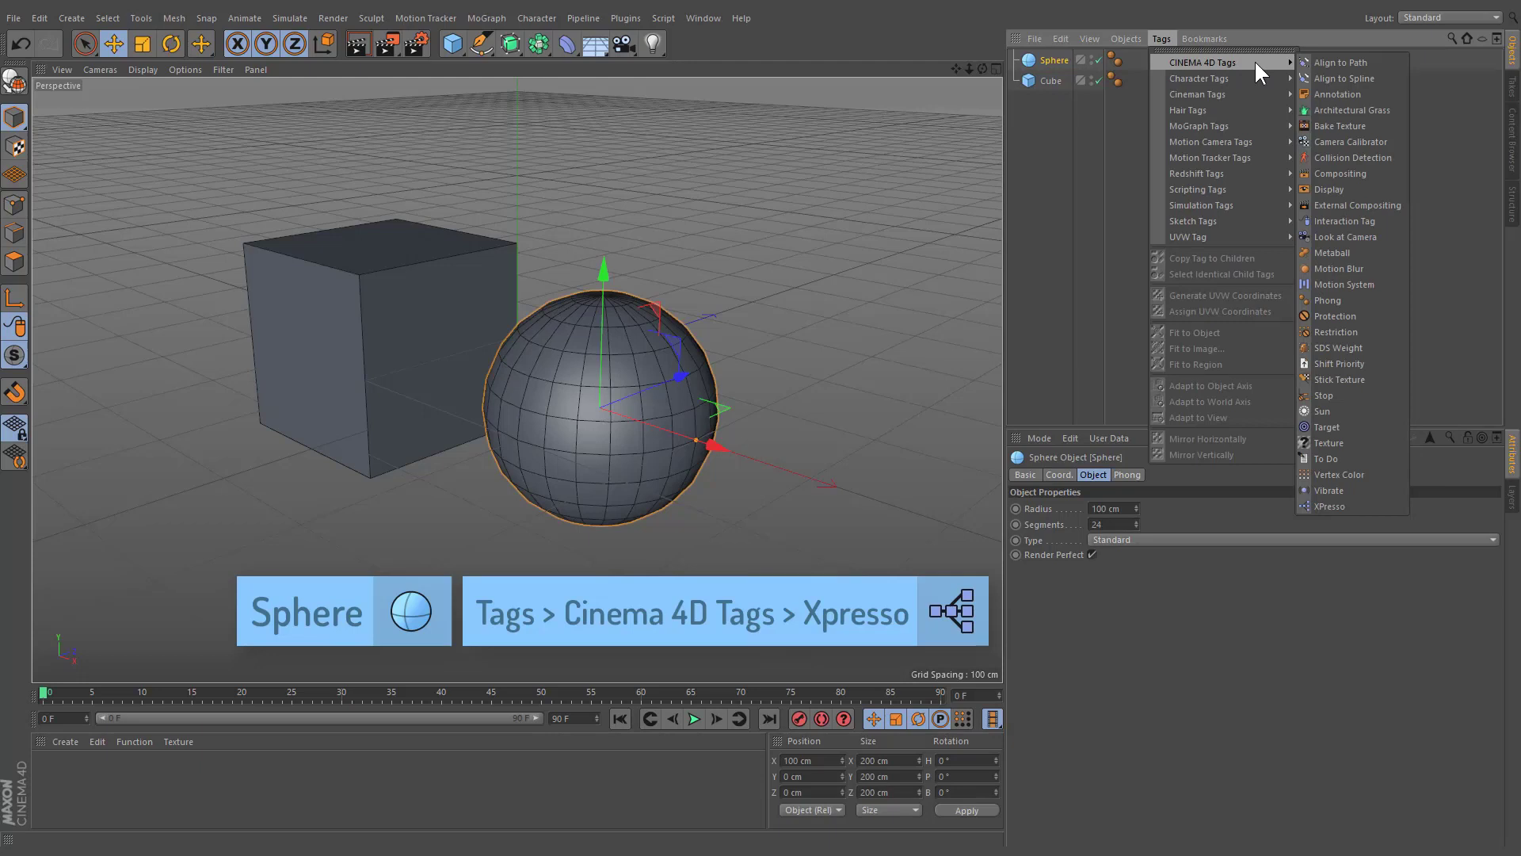
pyautogui.click(1344, 506)
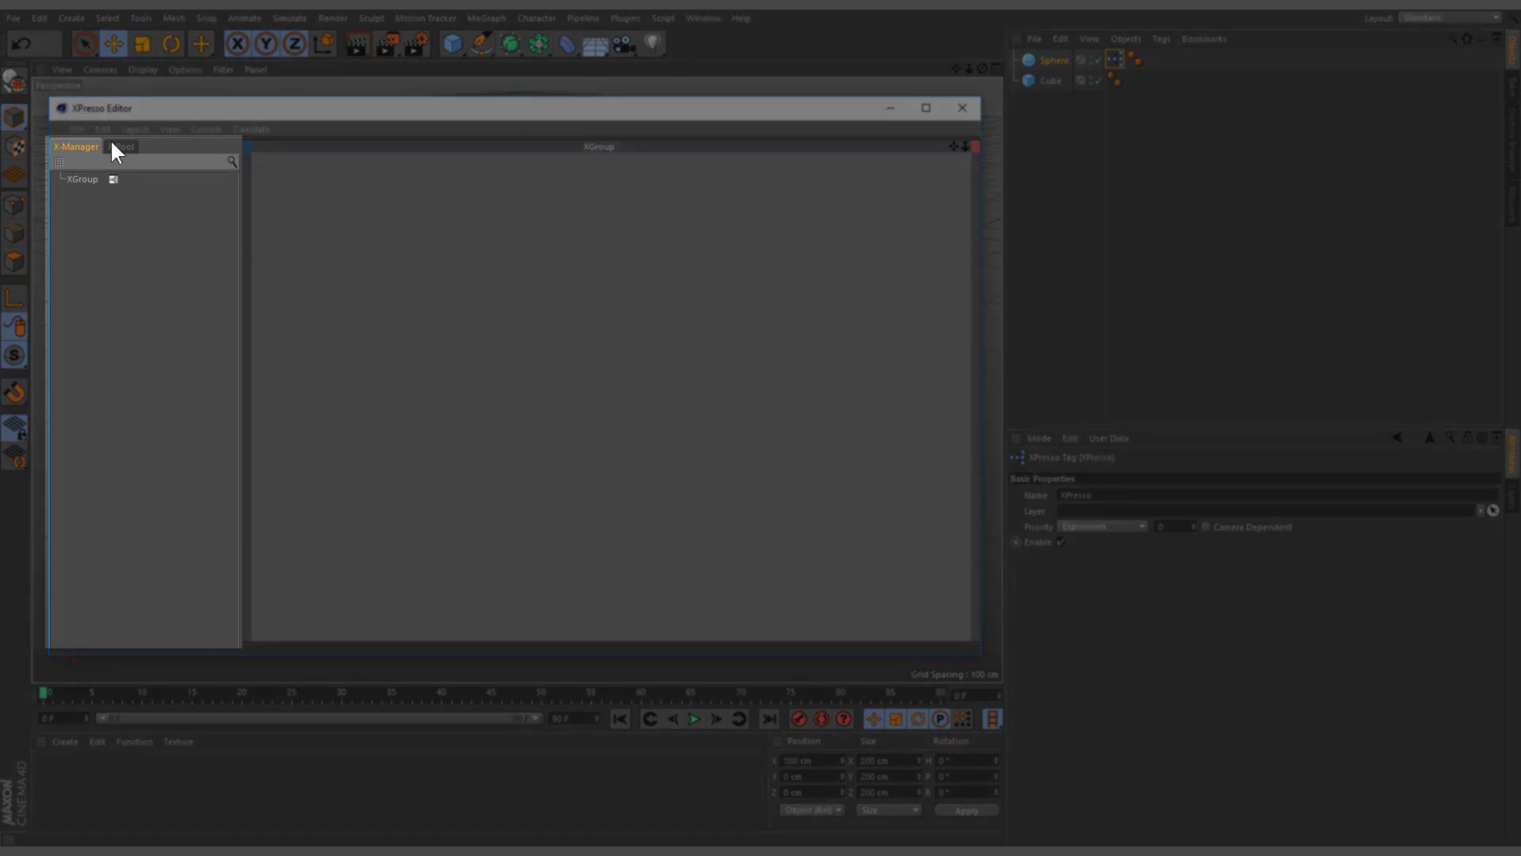
# Close the XPresso Editor and reopen it from the Sphere's XPresso tag, showing the X-Pool's System Operators and Presets
pyautogui.click(117, 149)
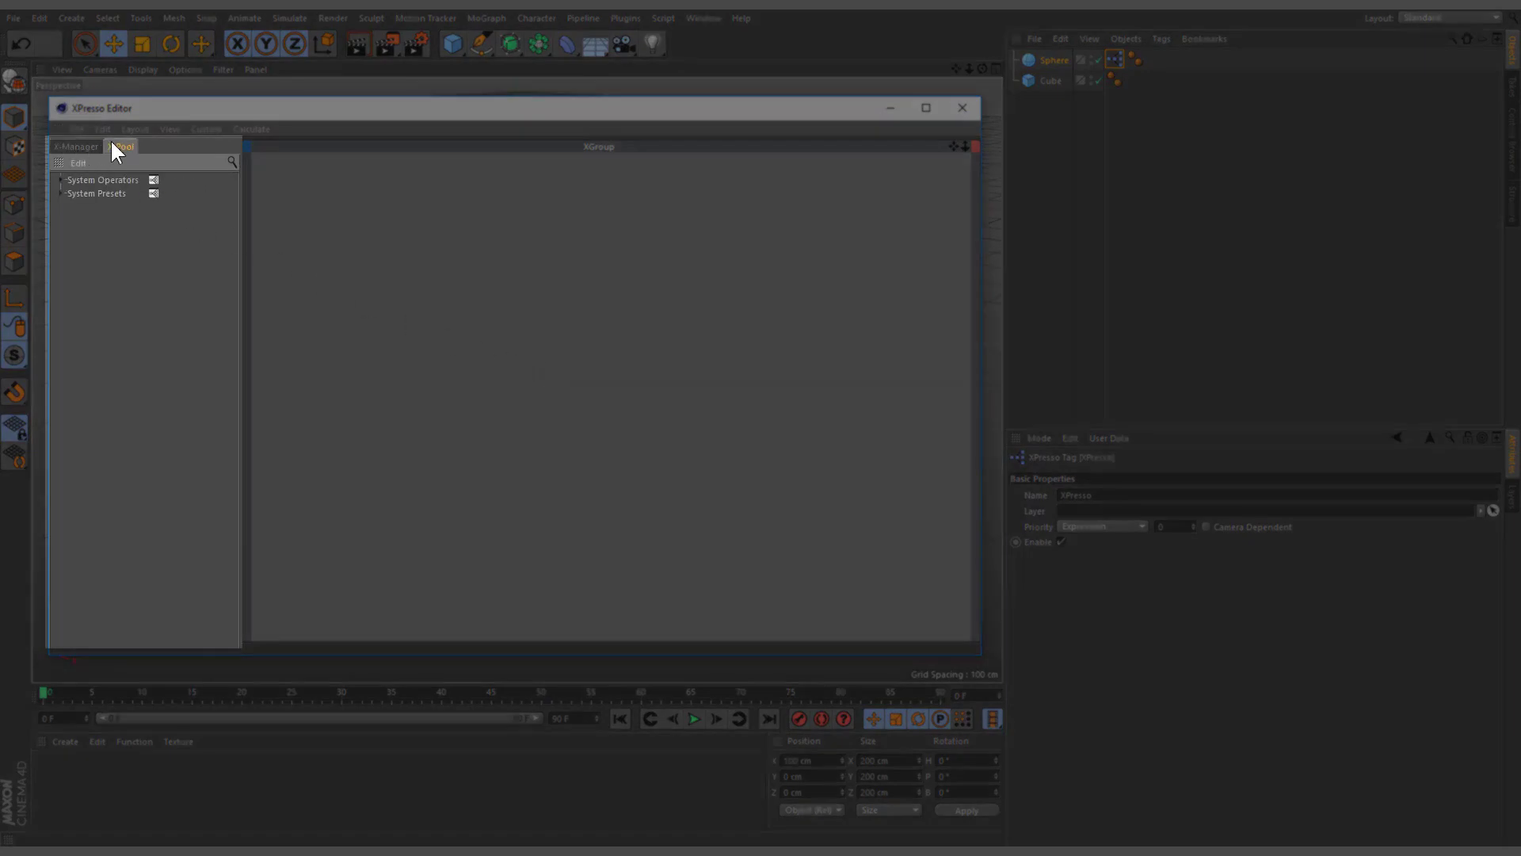
pyautogui.click(73, 147)
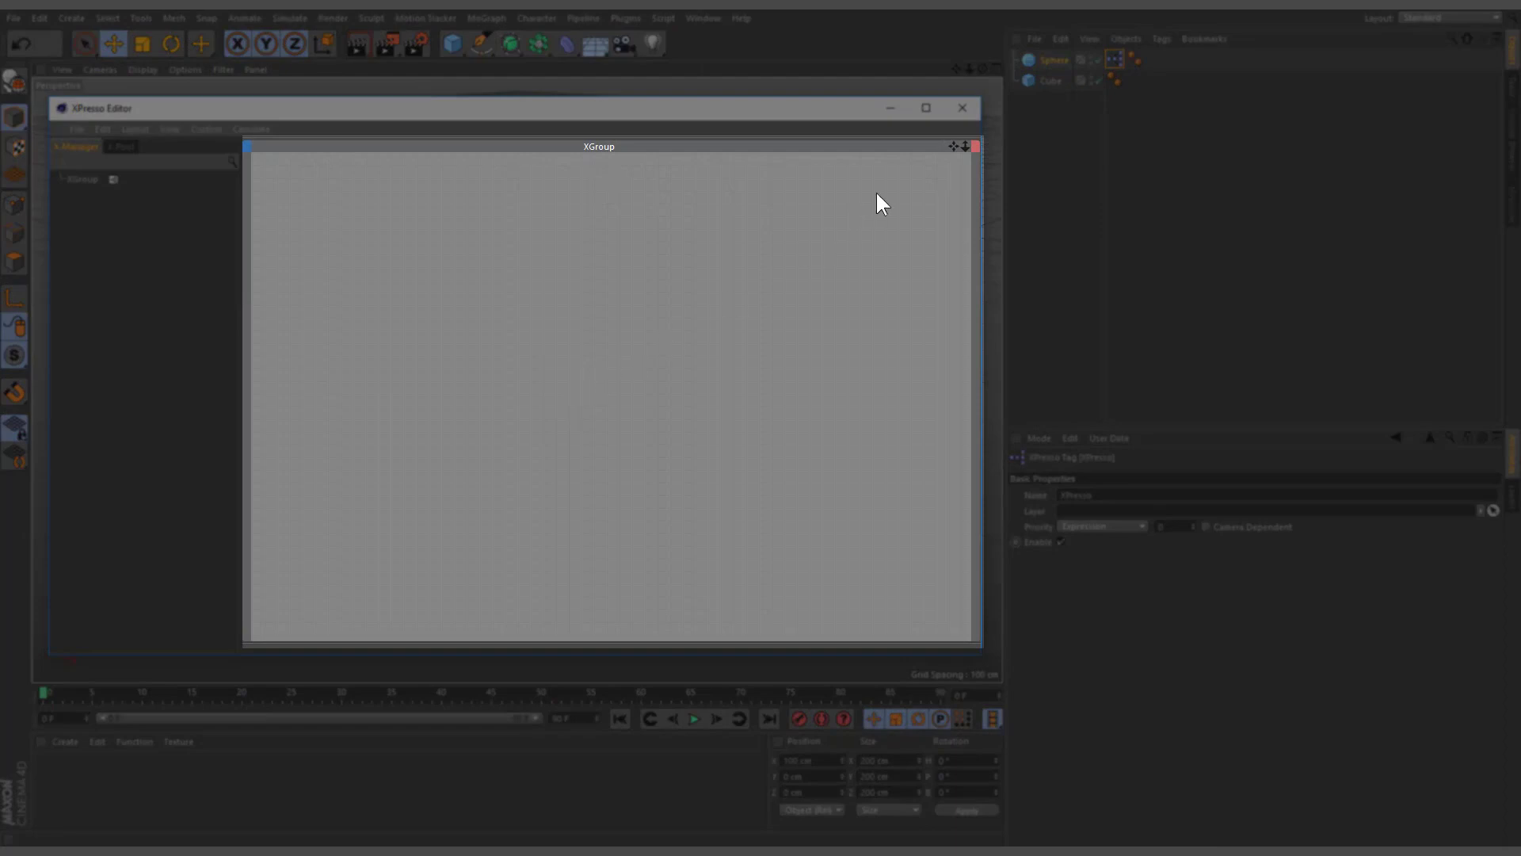
pyautogui.click(962, 108)
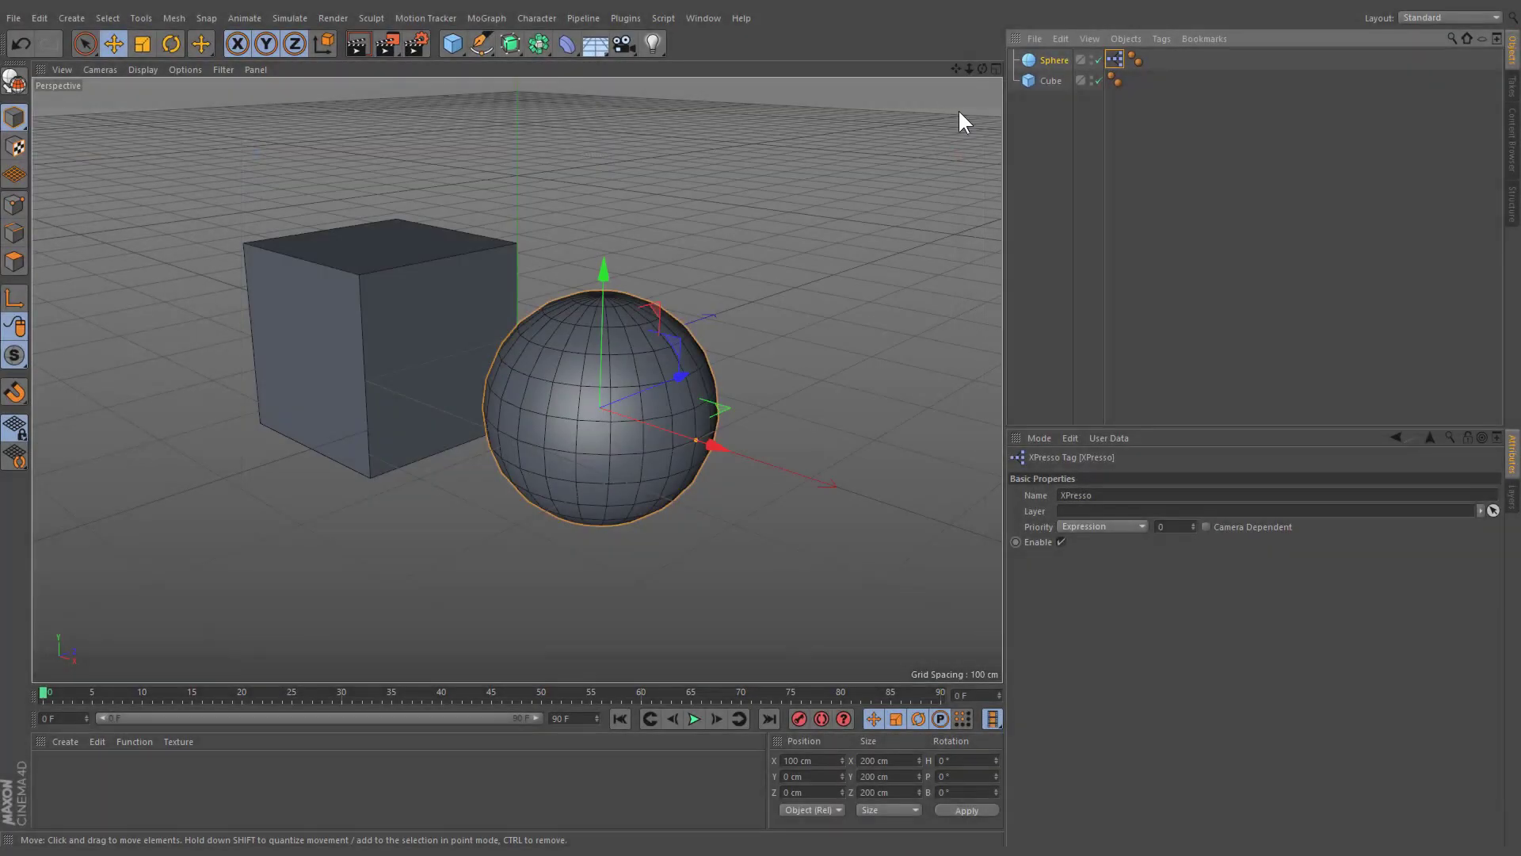
pyautogui.doubleClick(1117, 62)
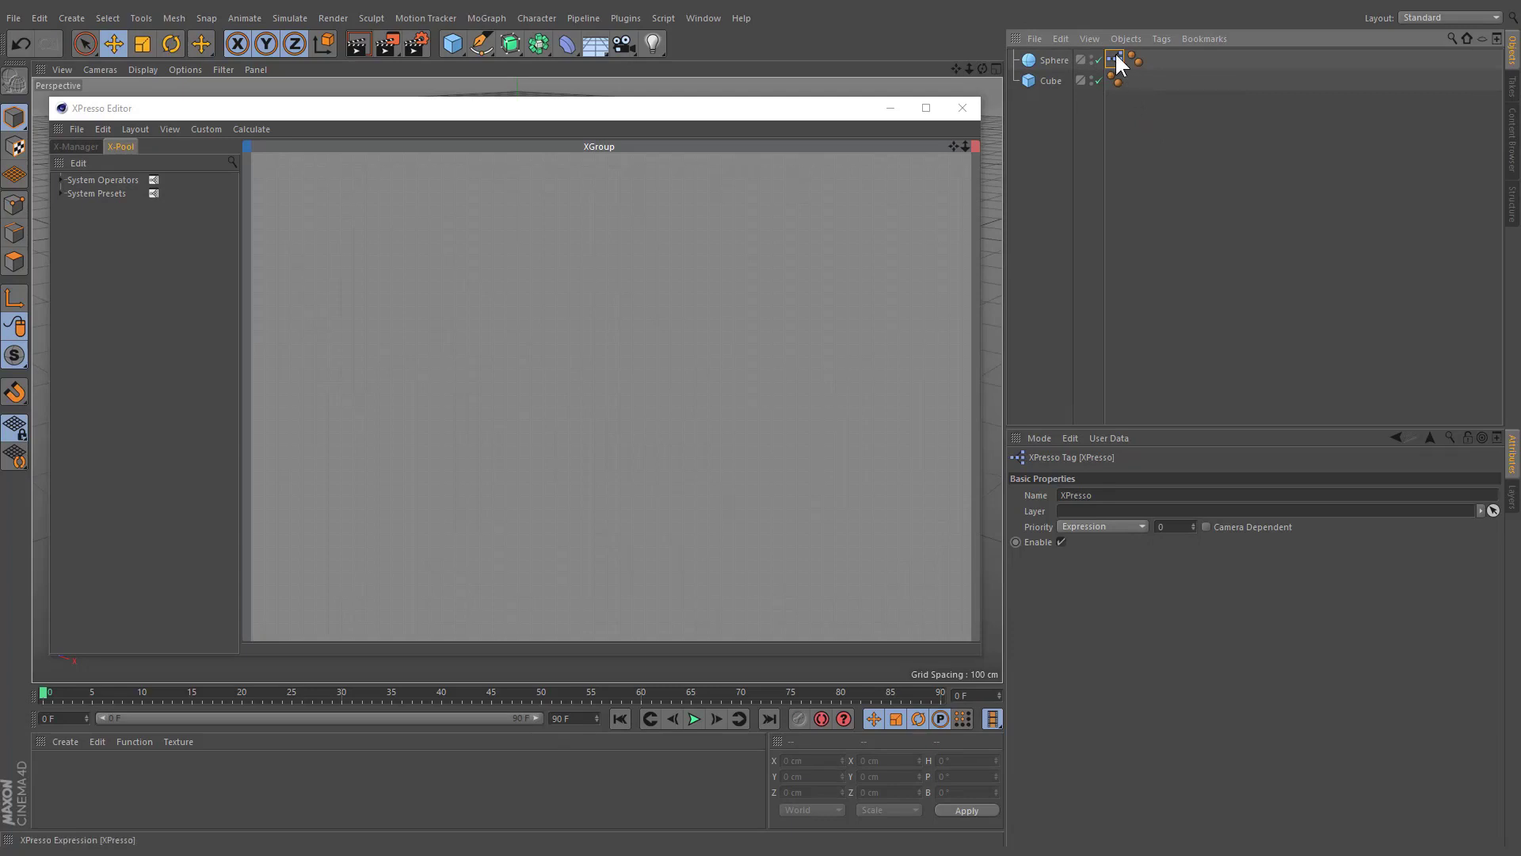
pyautogui.moveTo(1142, 83)
pyautogui.mouseDown()
pyautogui.moveTo(1136, 57)
pyautogui.moveTo(1138, 81)
pyautogui.mouseUp()
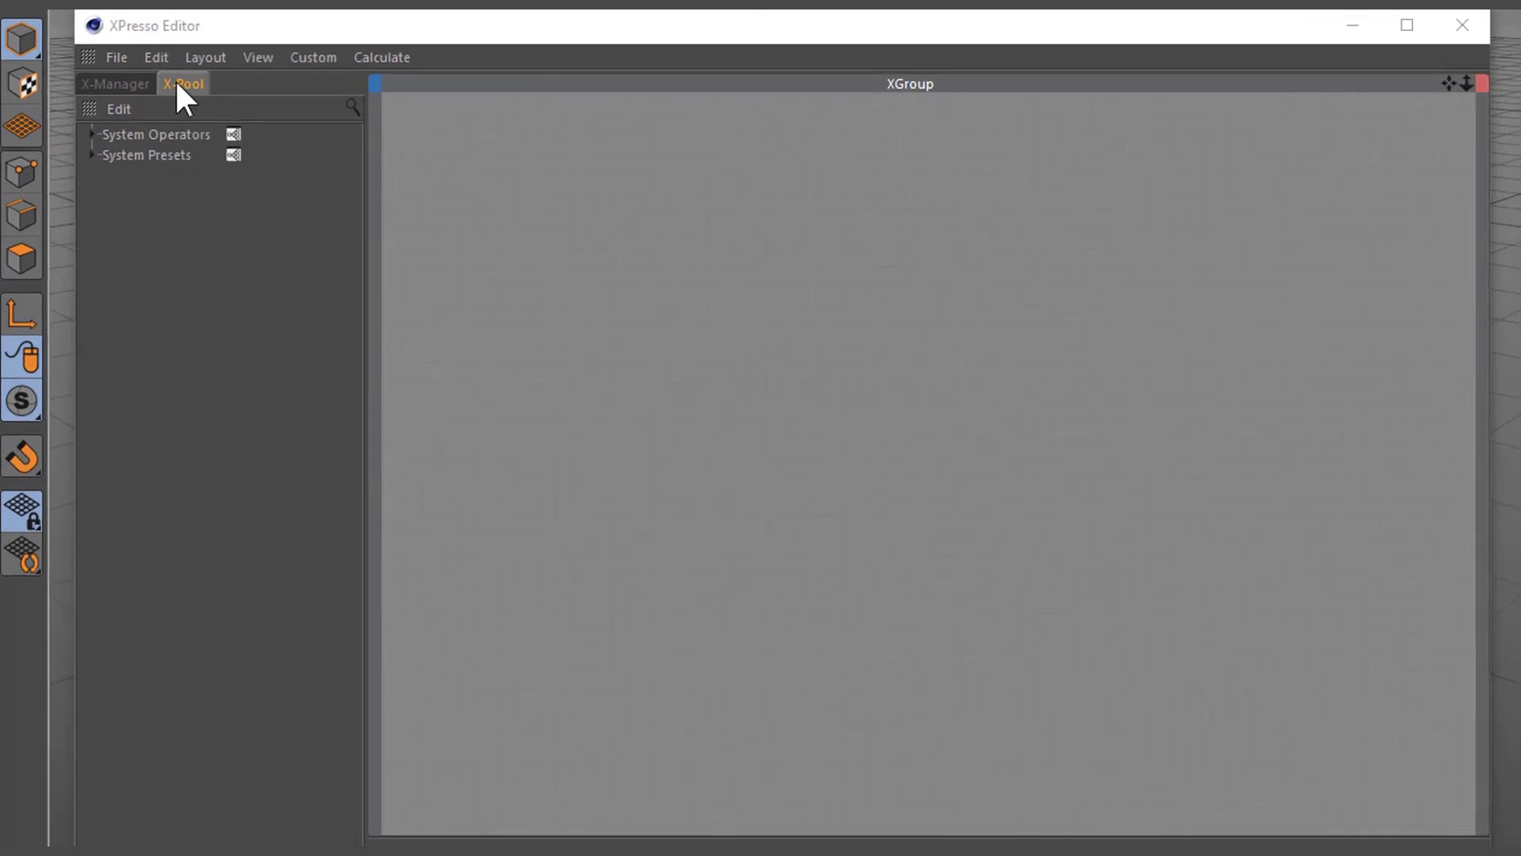
# Drag an Object node from X-Pool's System Operators > XPresso > General onto the canvas
pyautogui.click(92, 134)
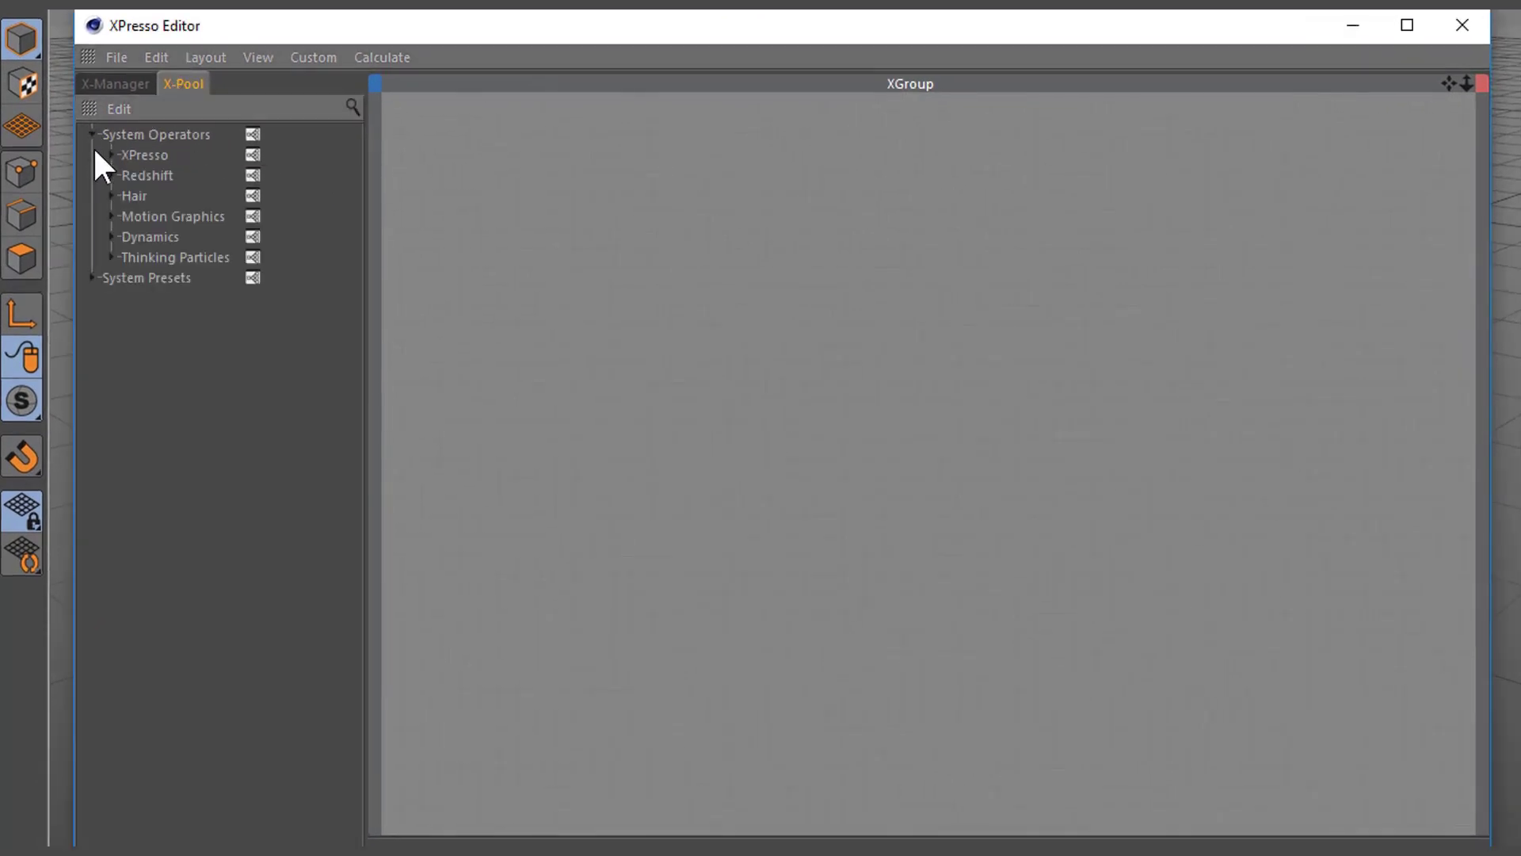
pyautogui.click(112, 155)
pyautogui.click(129, 175)
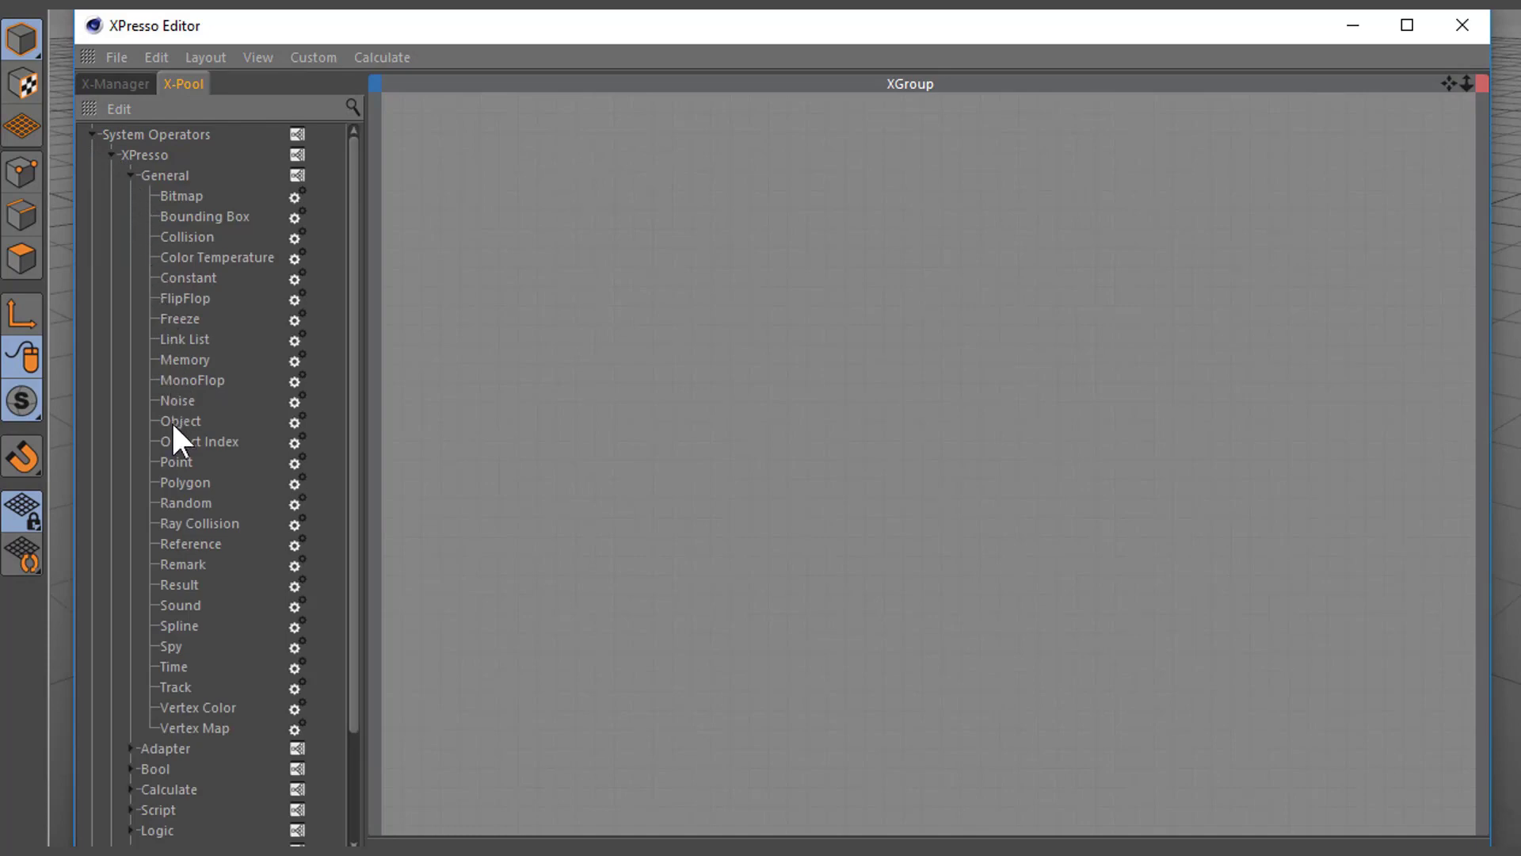
pyautogui.moveTo(168, 421); pyautogui.dragTo(565, 420)
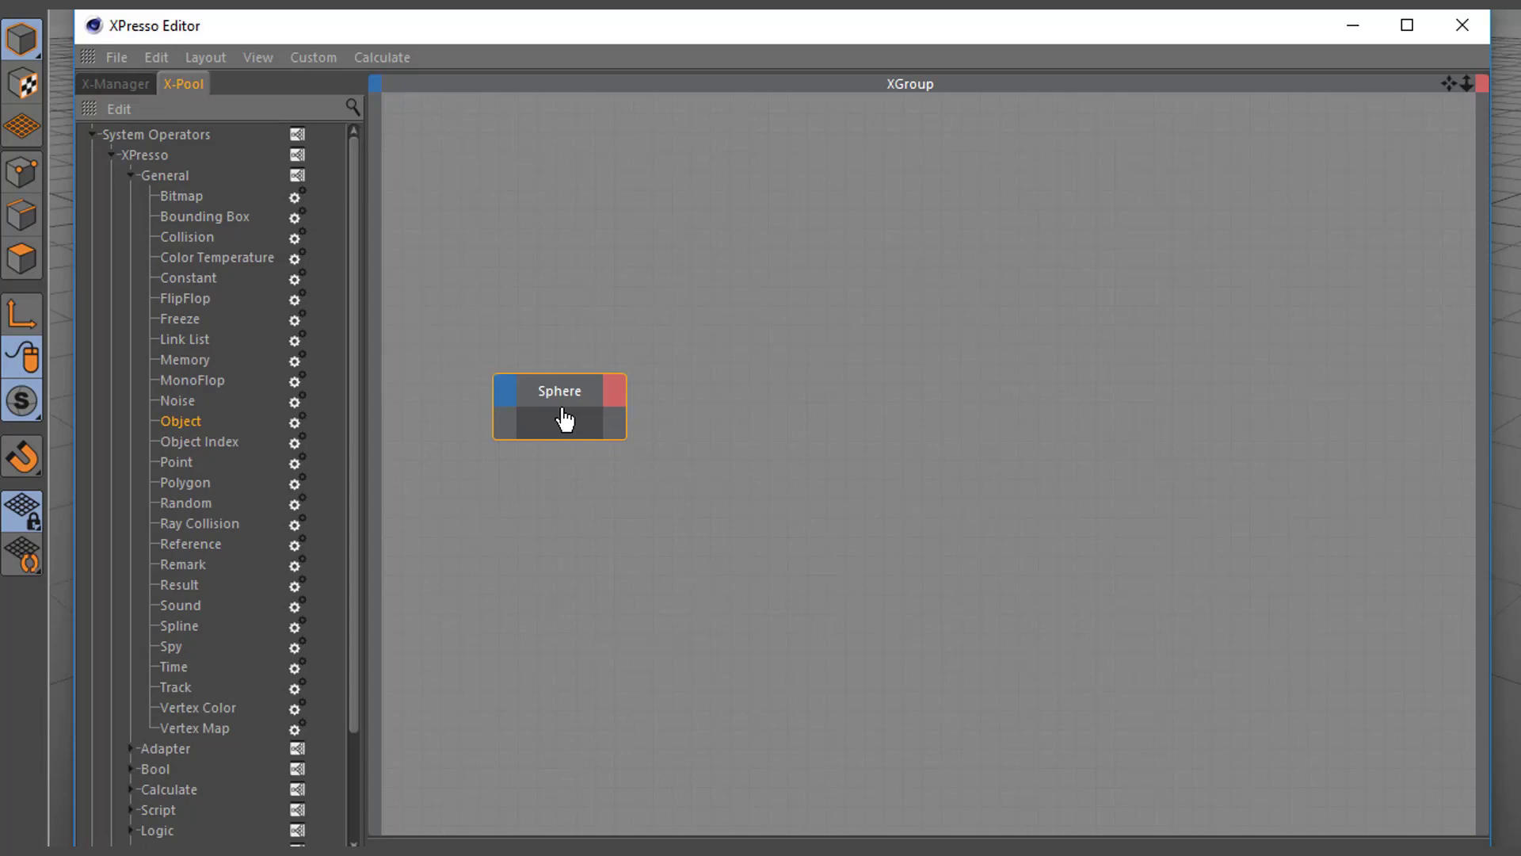
# Add a second Object node through the canvas's New Node > XPresso > General menu
pyautogui.rightClick(736, 404)
pyautogui.moveTo(753, 419)
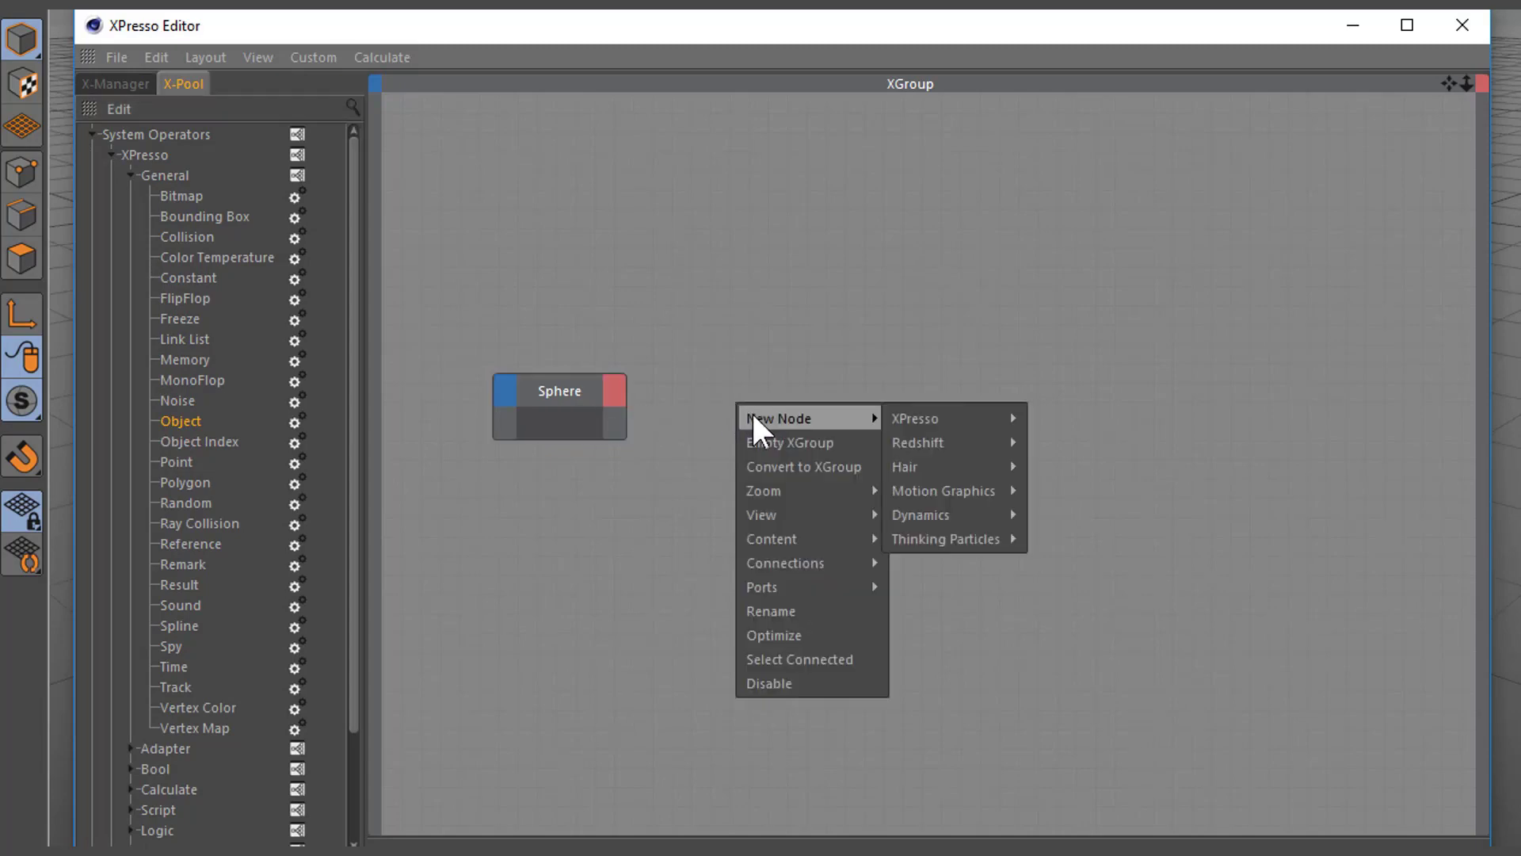
pyautogui.moveTo(955, 420)
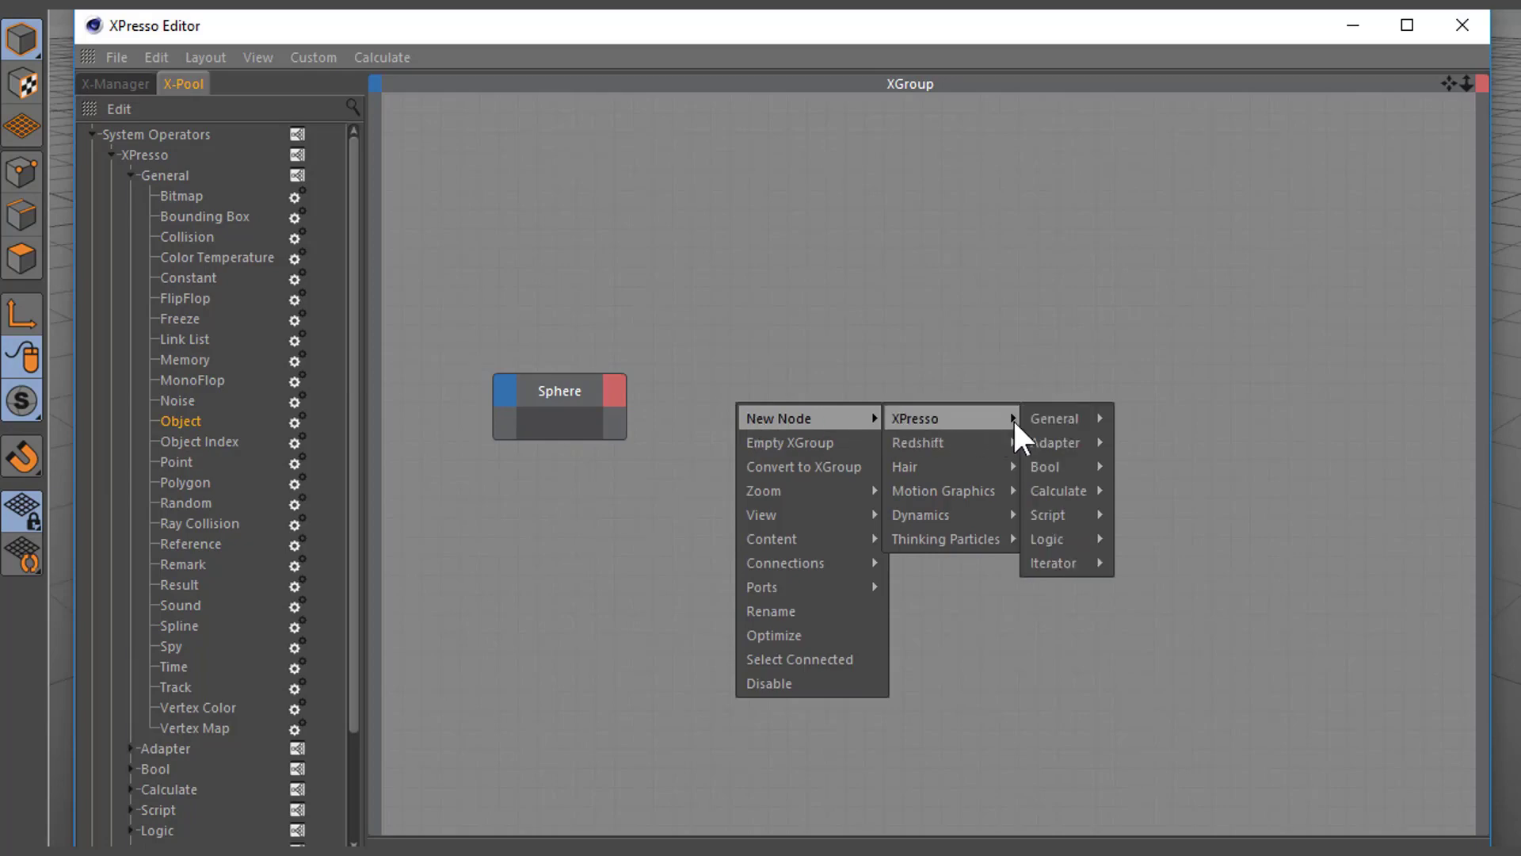
pyautogui.moveTo(1054, 419)
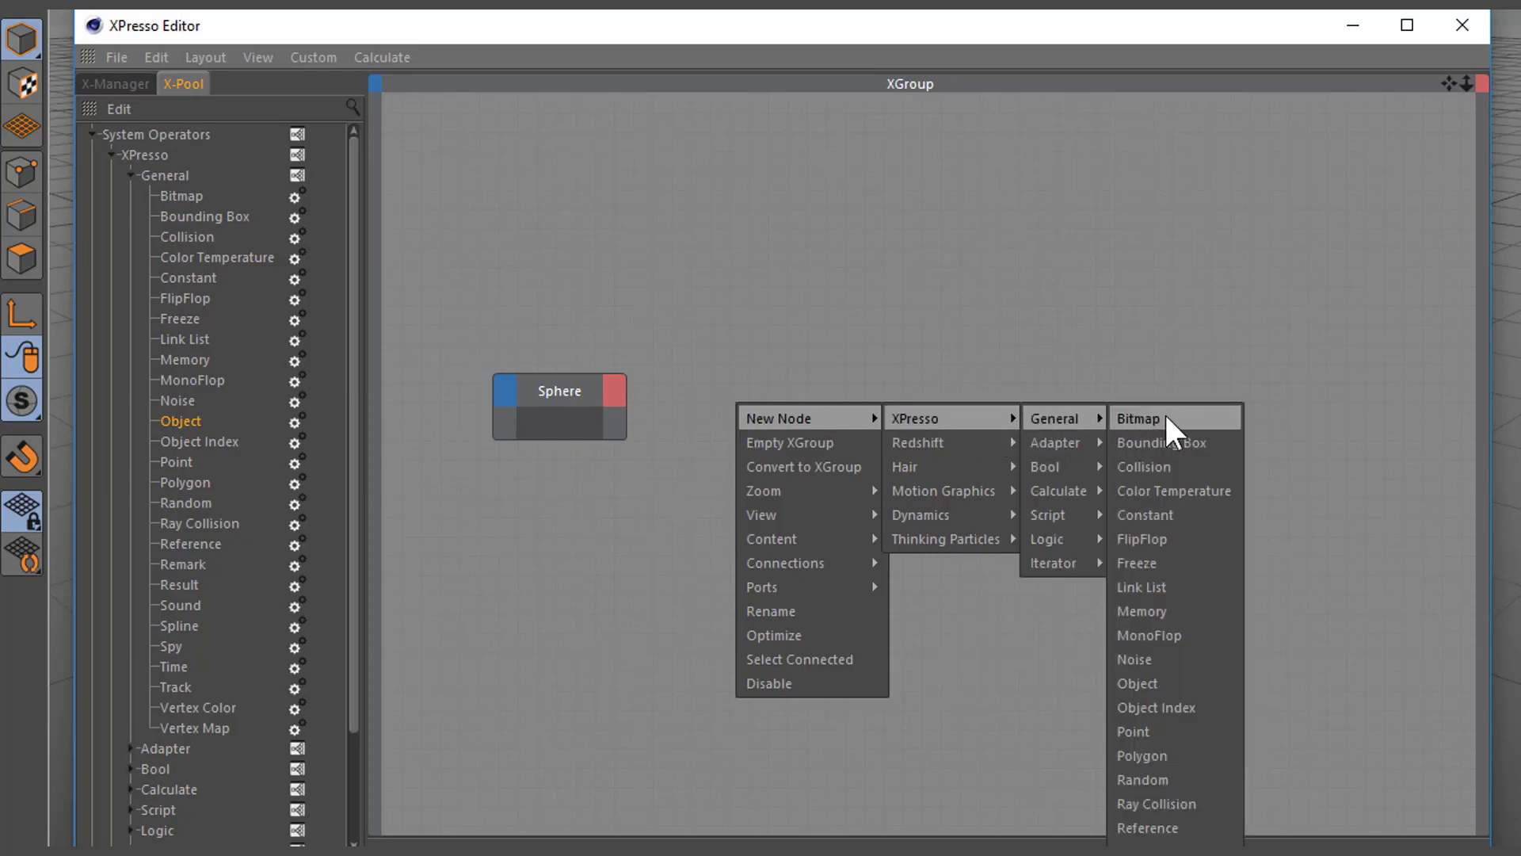
pyautogui.click(1164, 685)
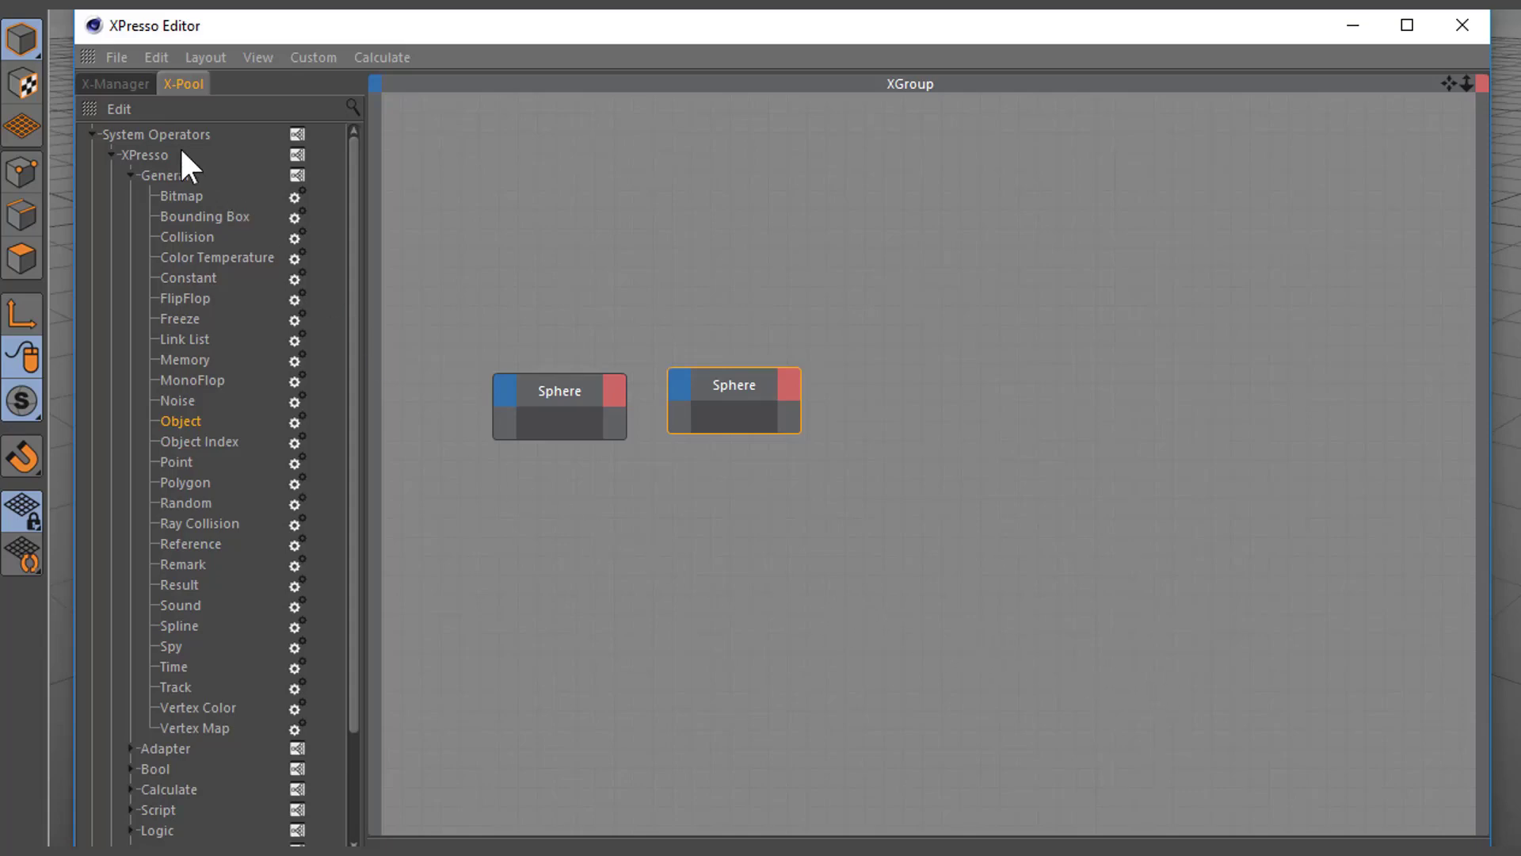
pyautogui.click(97, 84)
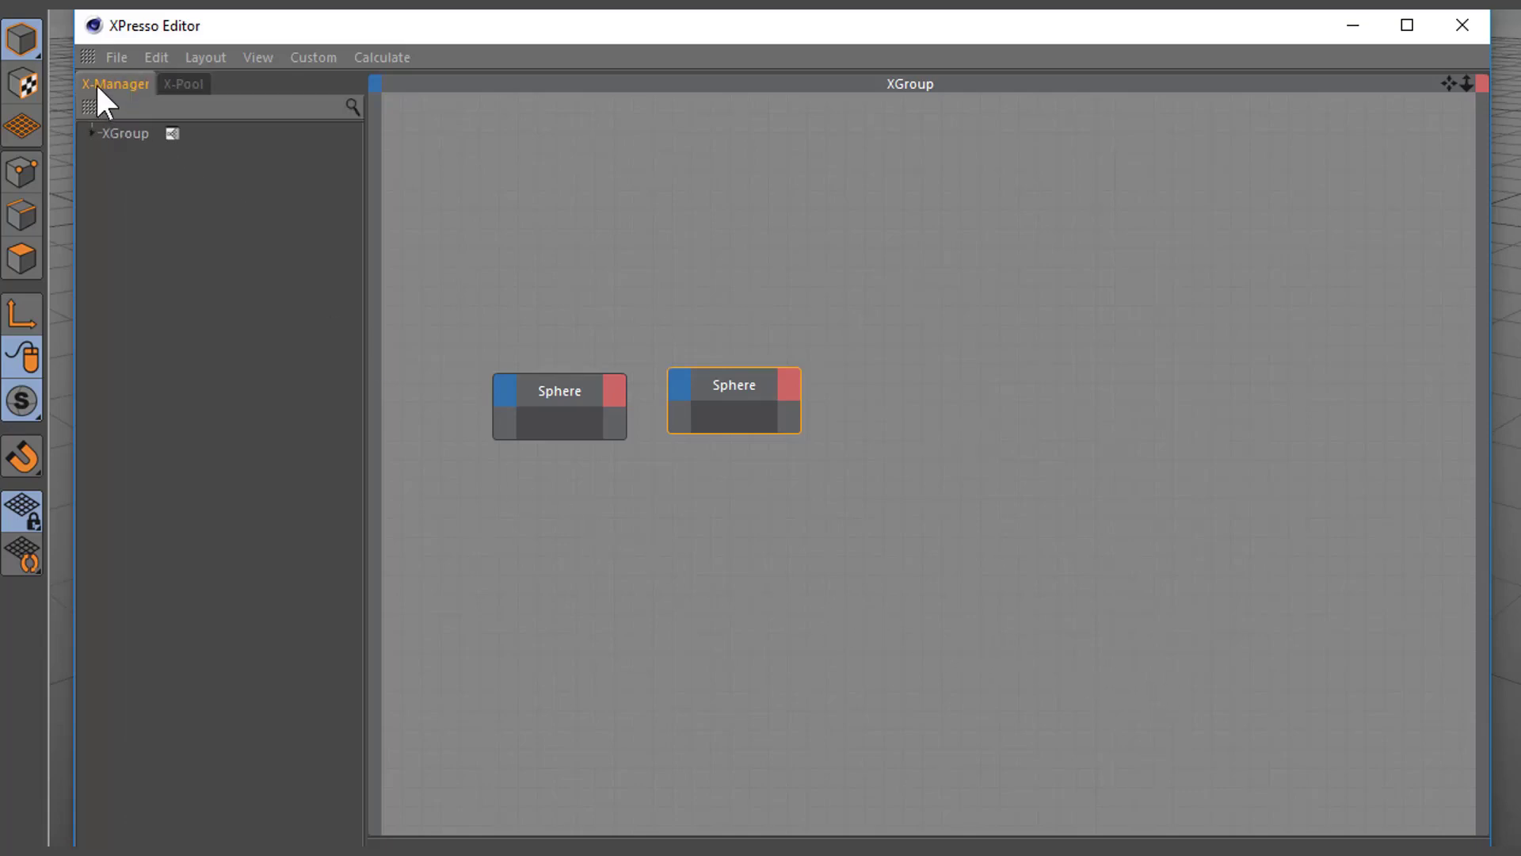
# Expand XGroup in the X-Manager to list both Sphere nodes, then deselect them on the canvas
pyautogui.click(93, 132)
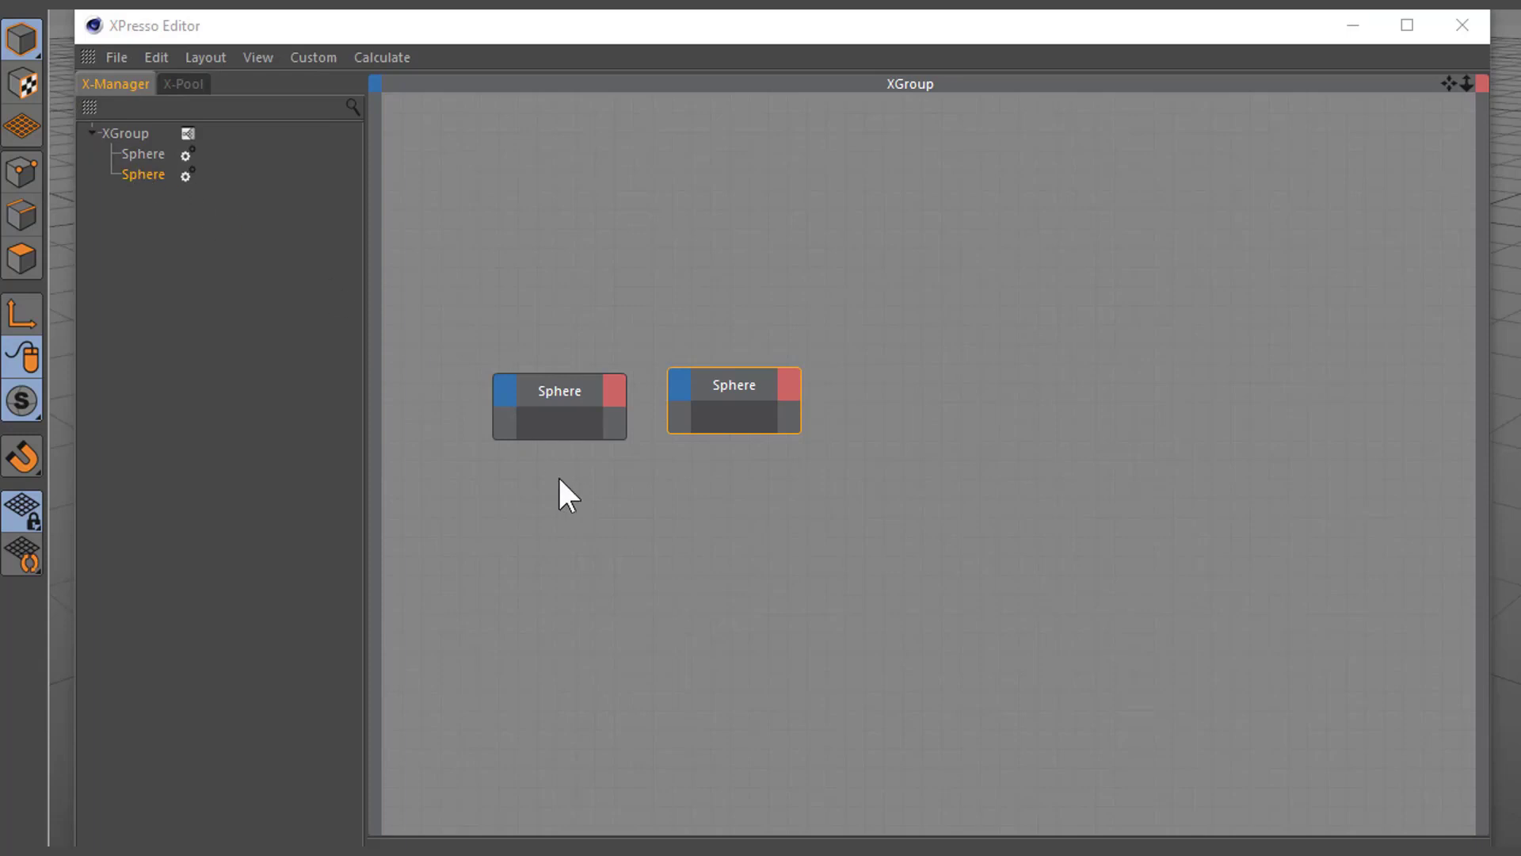
pyautogui.moveTo(573, 503); pyautogui.dragTo(552, 537, button='middle')
pyautogui.moveTo(1467, 79)
pyautogui.mouseDown()
pyautogui.moveTo(1513, 80)
pyautogui.moveTo(1466, 80)
pyautogui.moveTo(1486, 79)
pyautogui.mouseUp()
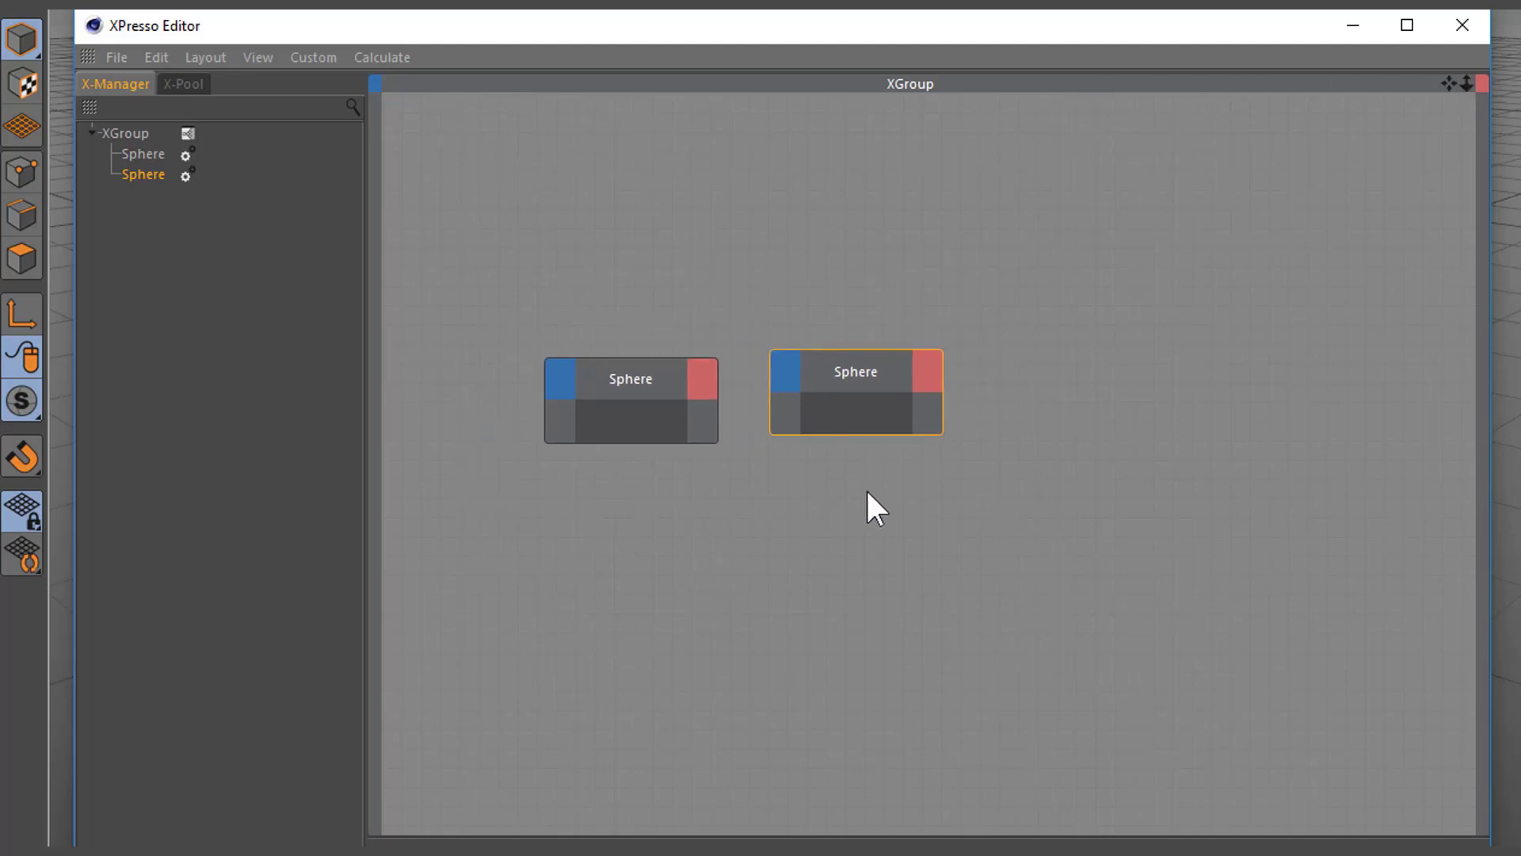
pyautogui.click(596, 497)
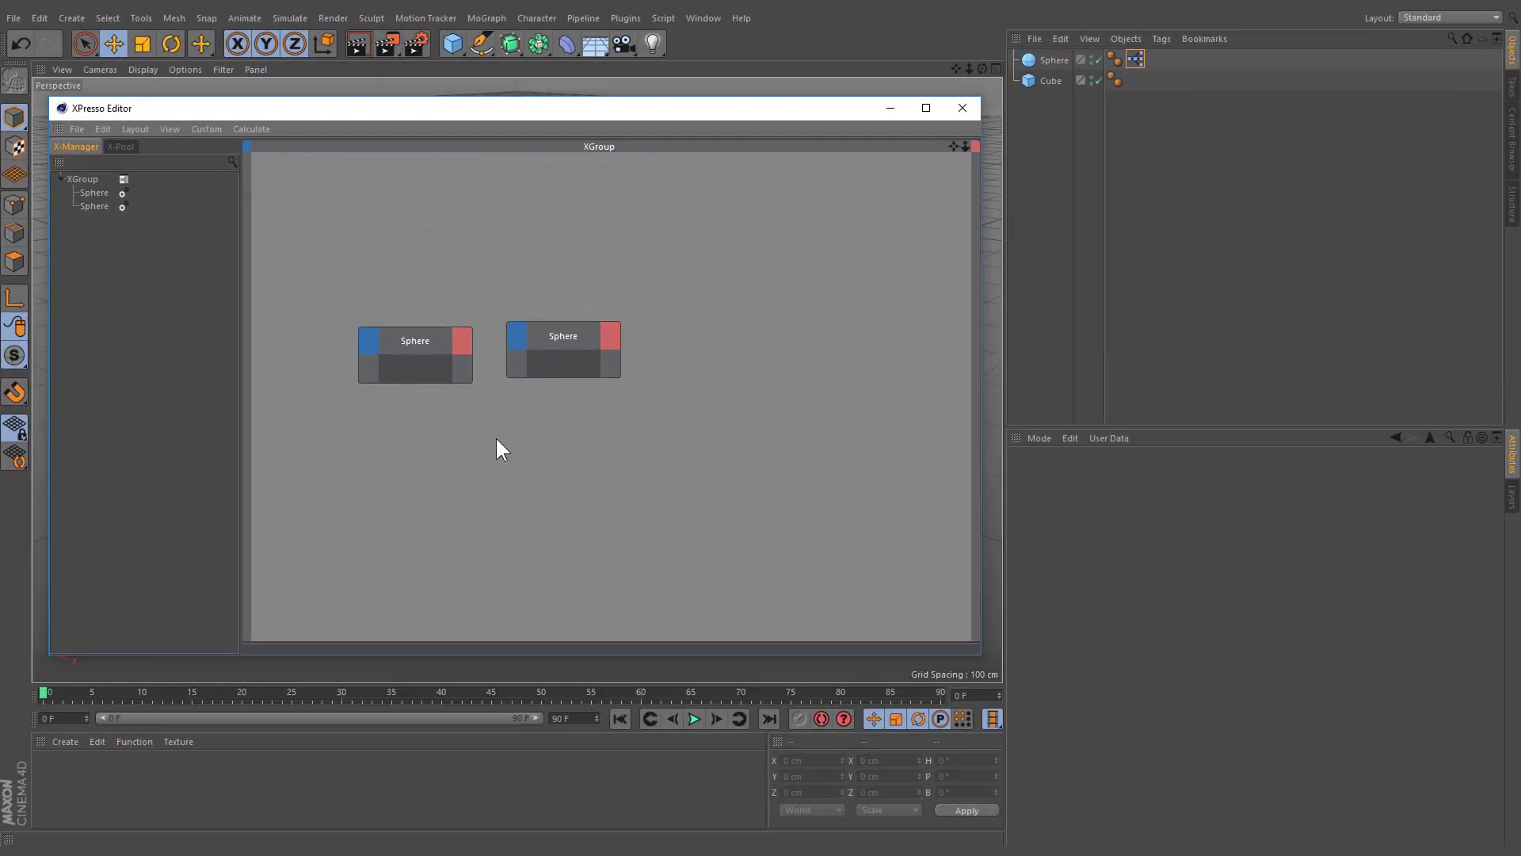
# Set the left Object node's reference to the Cube
pyautogui.click(420, 337)
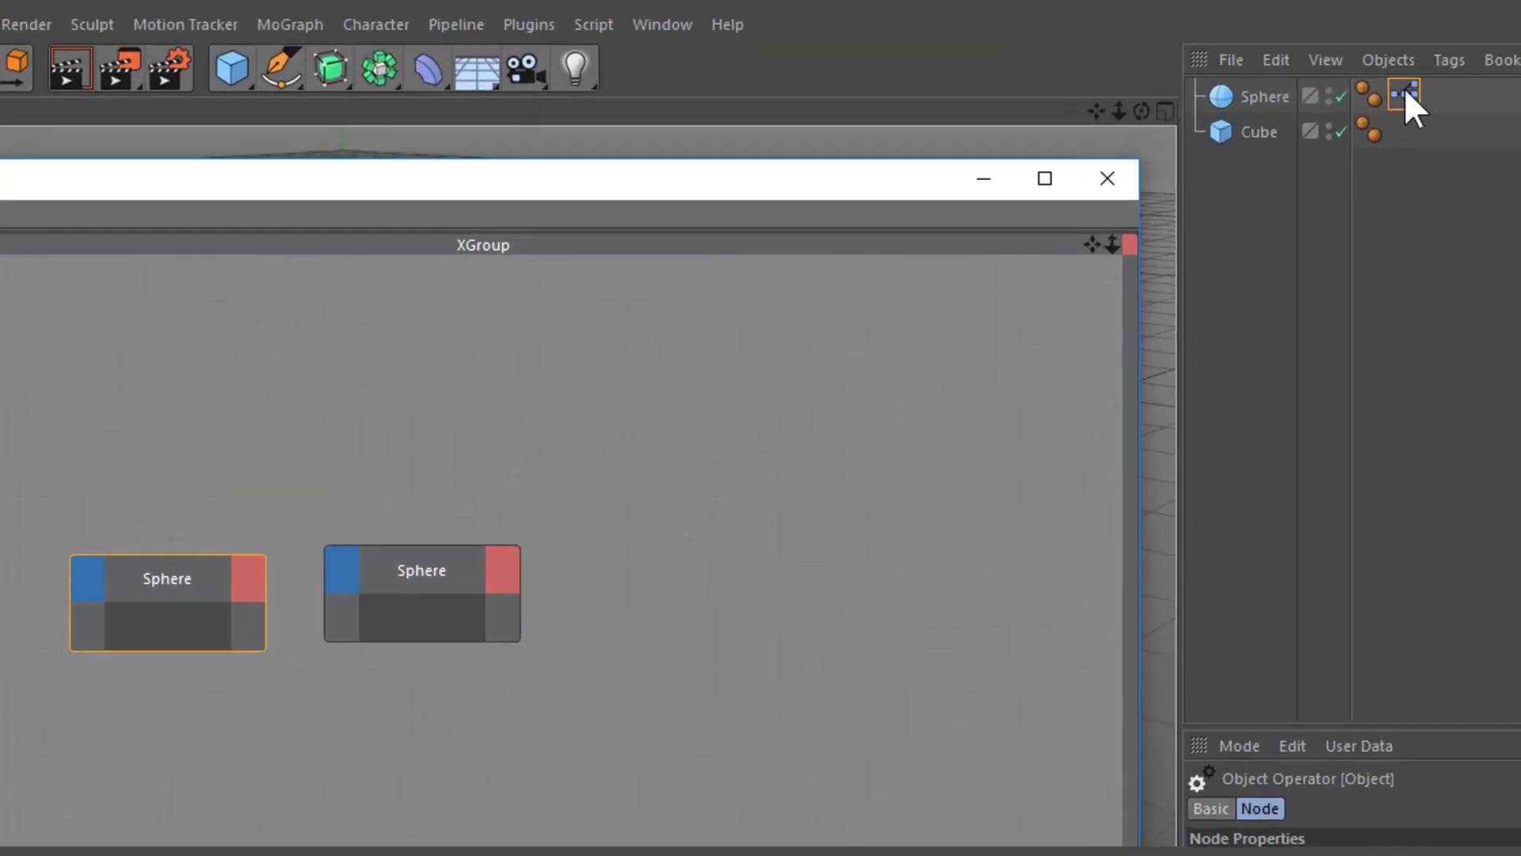
pyautogui.moveTo(1406, 94); pyautogui.dragTo(1404, 129)
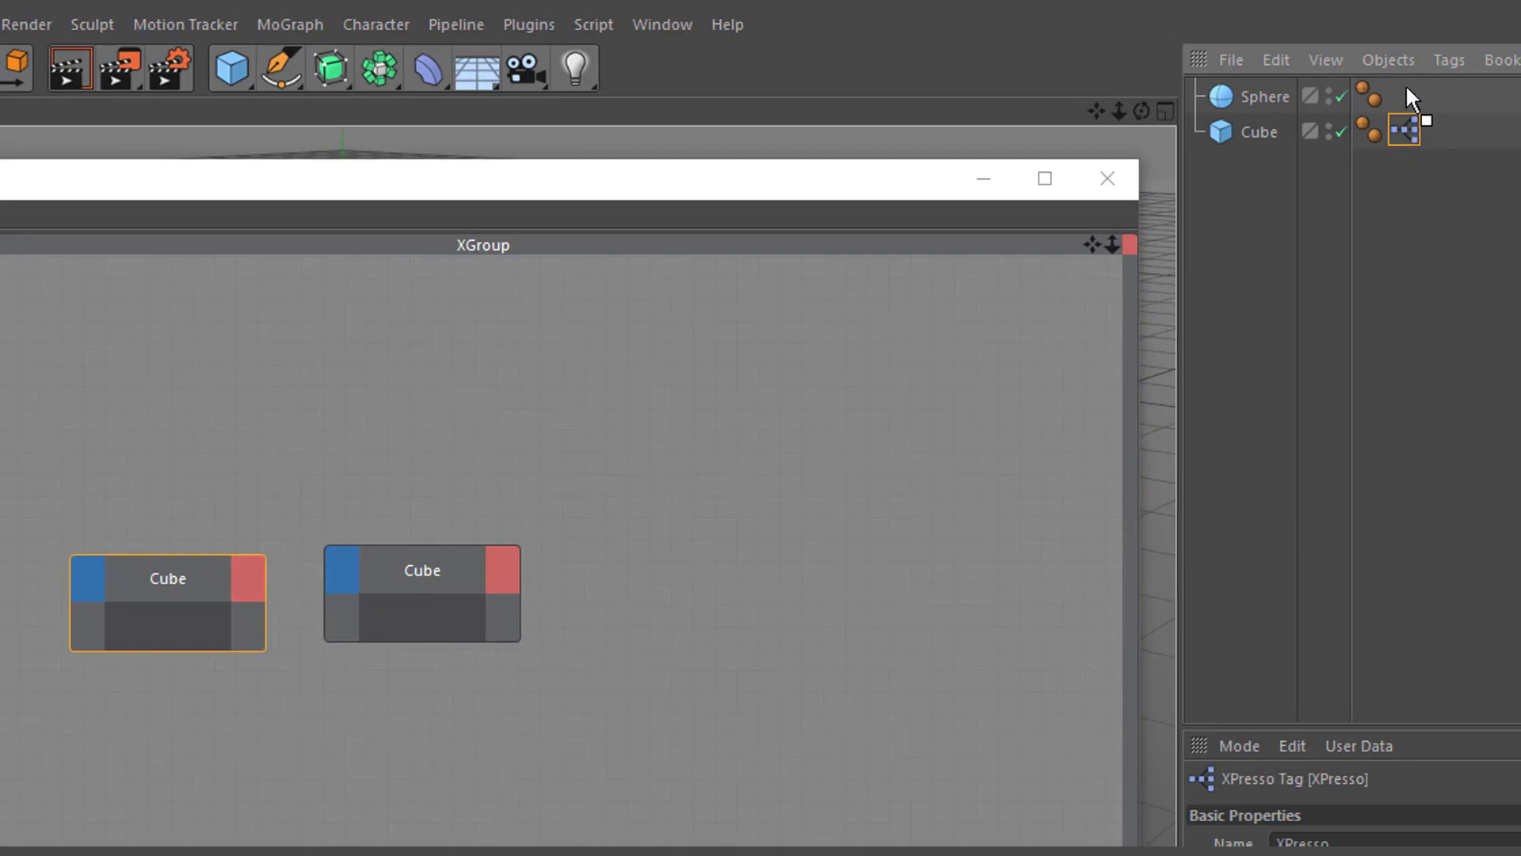
pyautogui.moveTo(1407, 95)
pyautogui.mouseDown()
pyautogui.moveTo(1412, 137)
pyautogui.moveTo(1409, 93)
pyautogui.mouseUp()
pyautogui.click(168, 578)
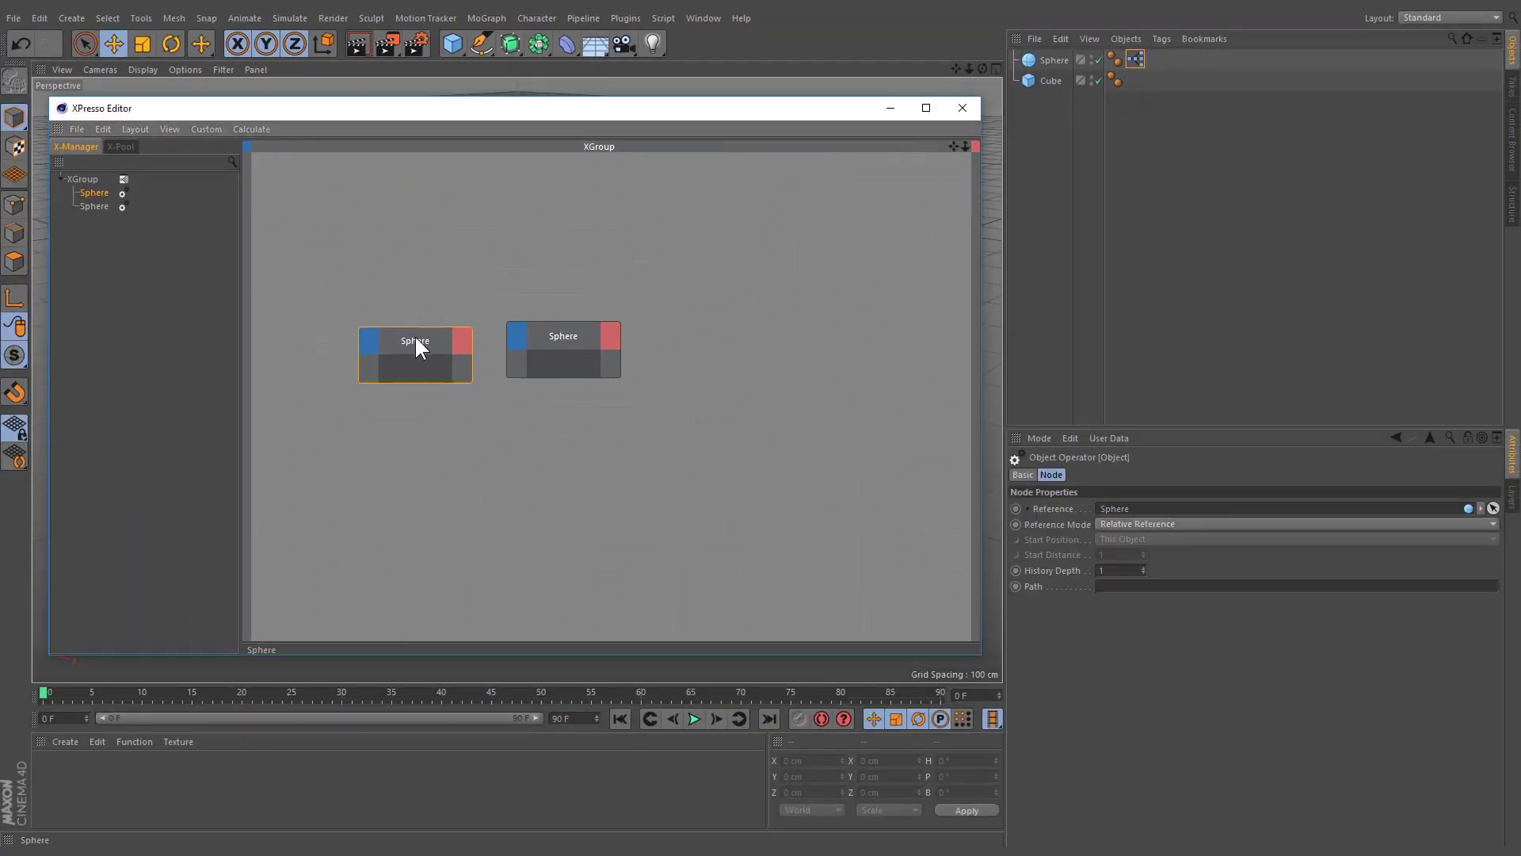
pyautogui.moveTo(1030, 80); pyautogui.dragTo(1116, 516)
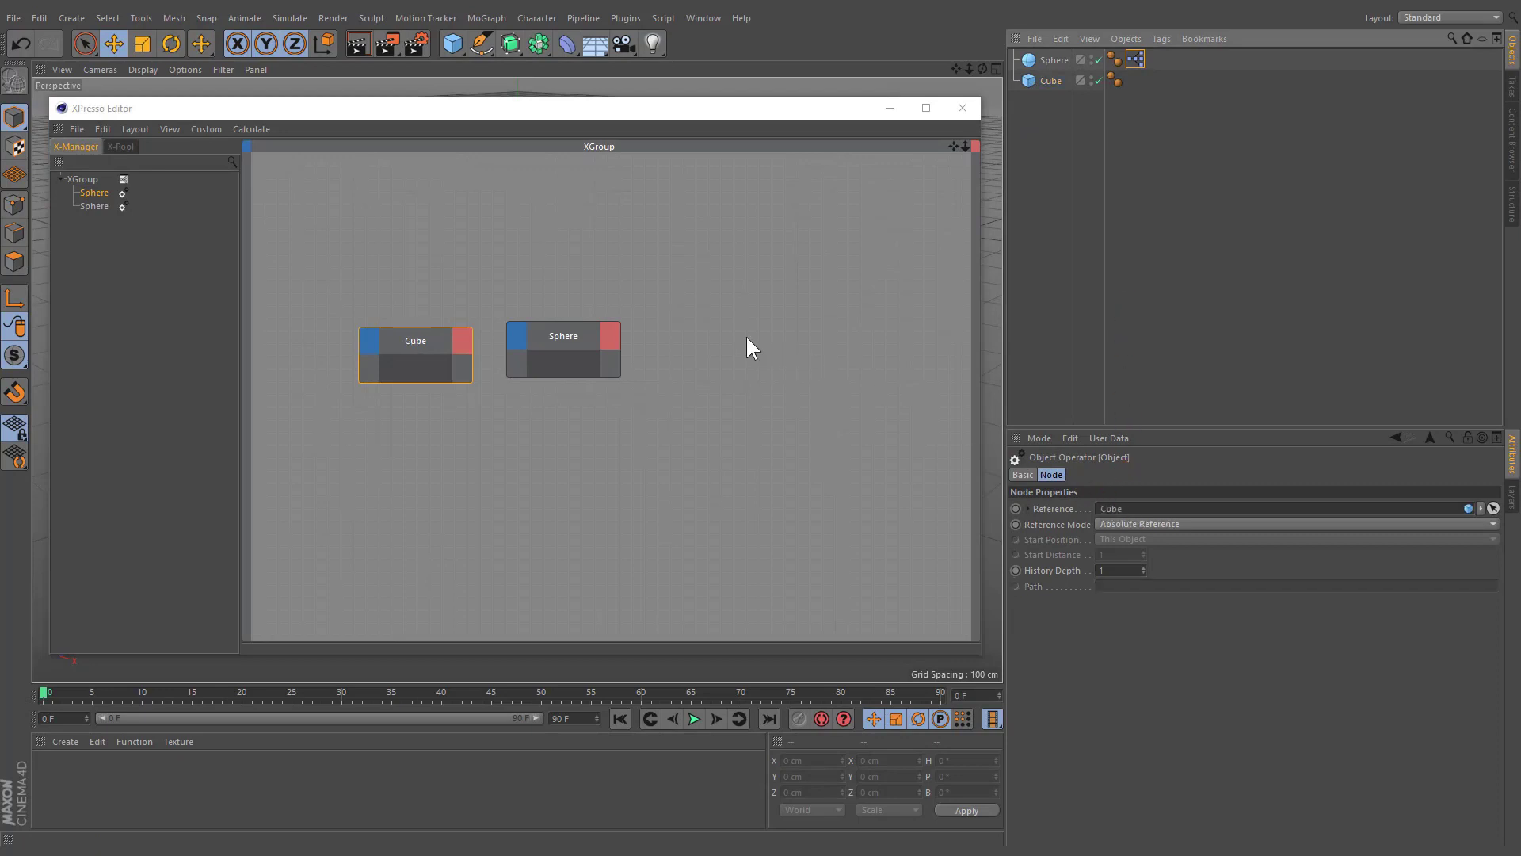
# Make the right Object node reference the Sphere
pyautogui.click(572, 339)
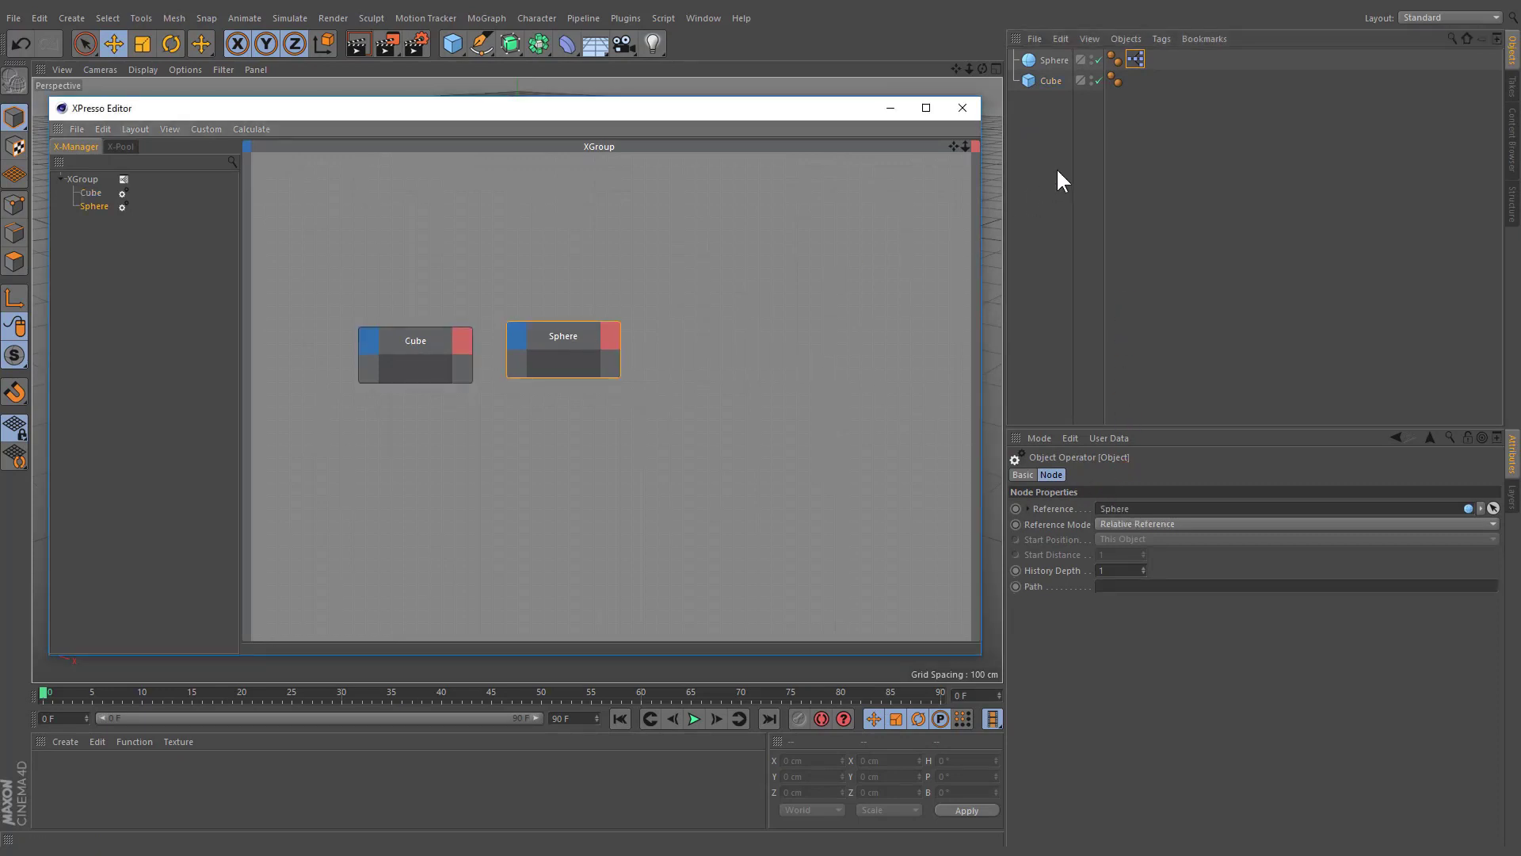
pyautogui.moveTo(1049, 81); pyautogui.dragTo(1117, 514)
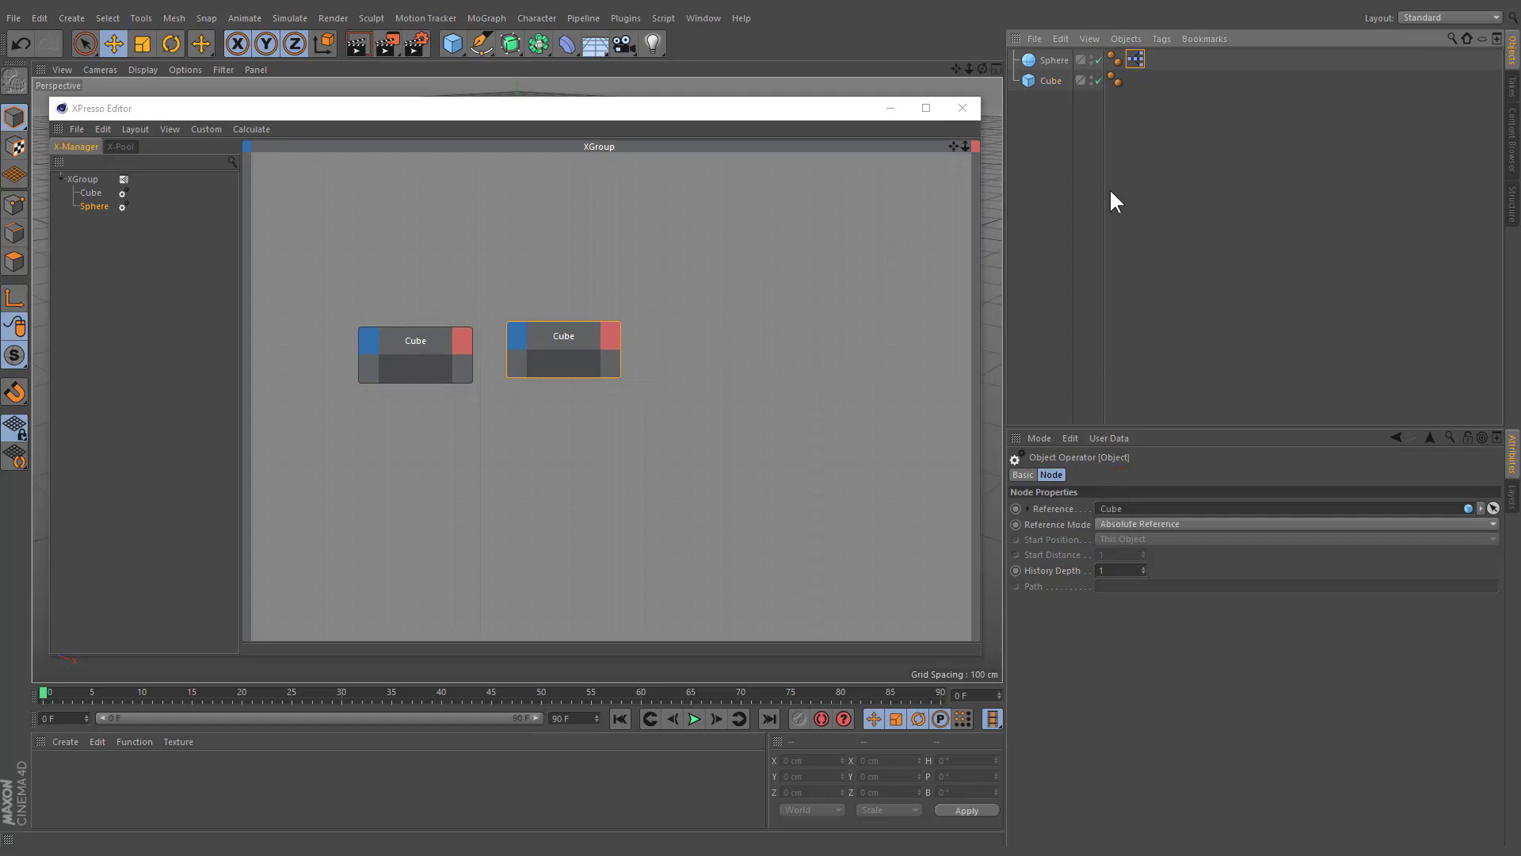
pyautogui.moveTo(1044, 60); pyautogui.dragTo(553, 363)
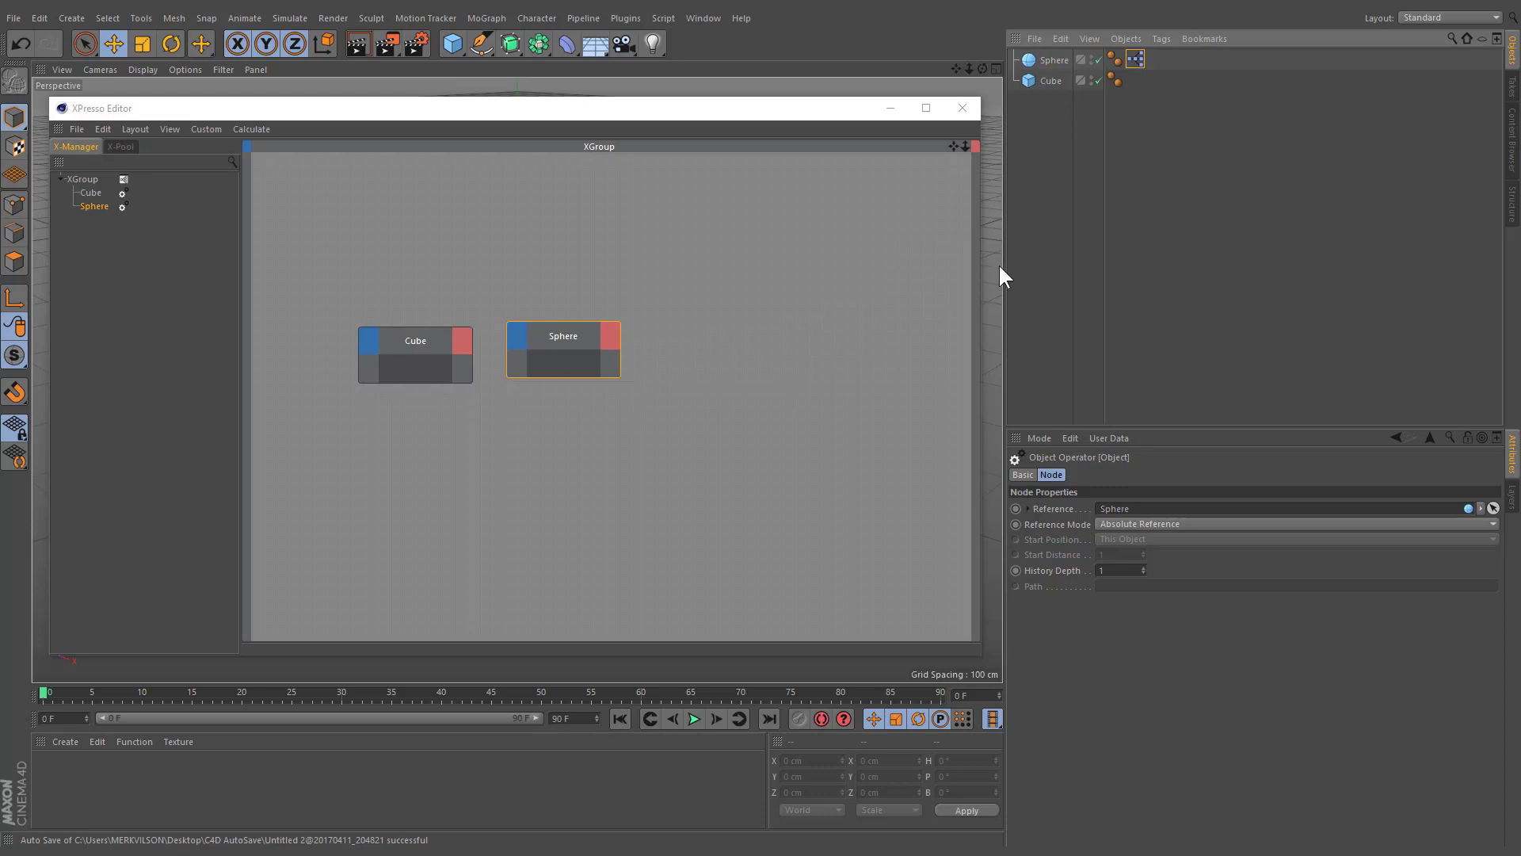
pyautogui.moveTo(1134, 60)
pyautogui.mouseDown()
pyautogui.moveTo(1137, 84)
pyautogui.moveTo(1141, 65)
pyautogui.mouseUp()
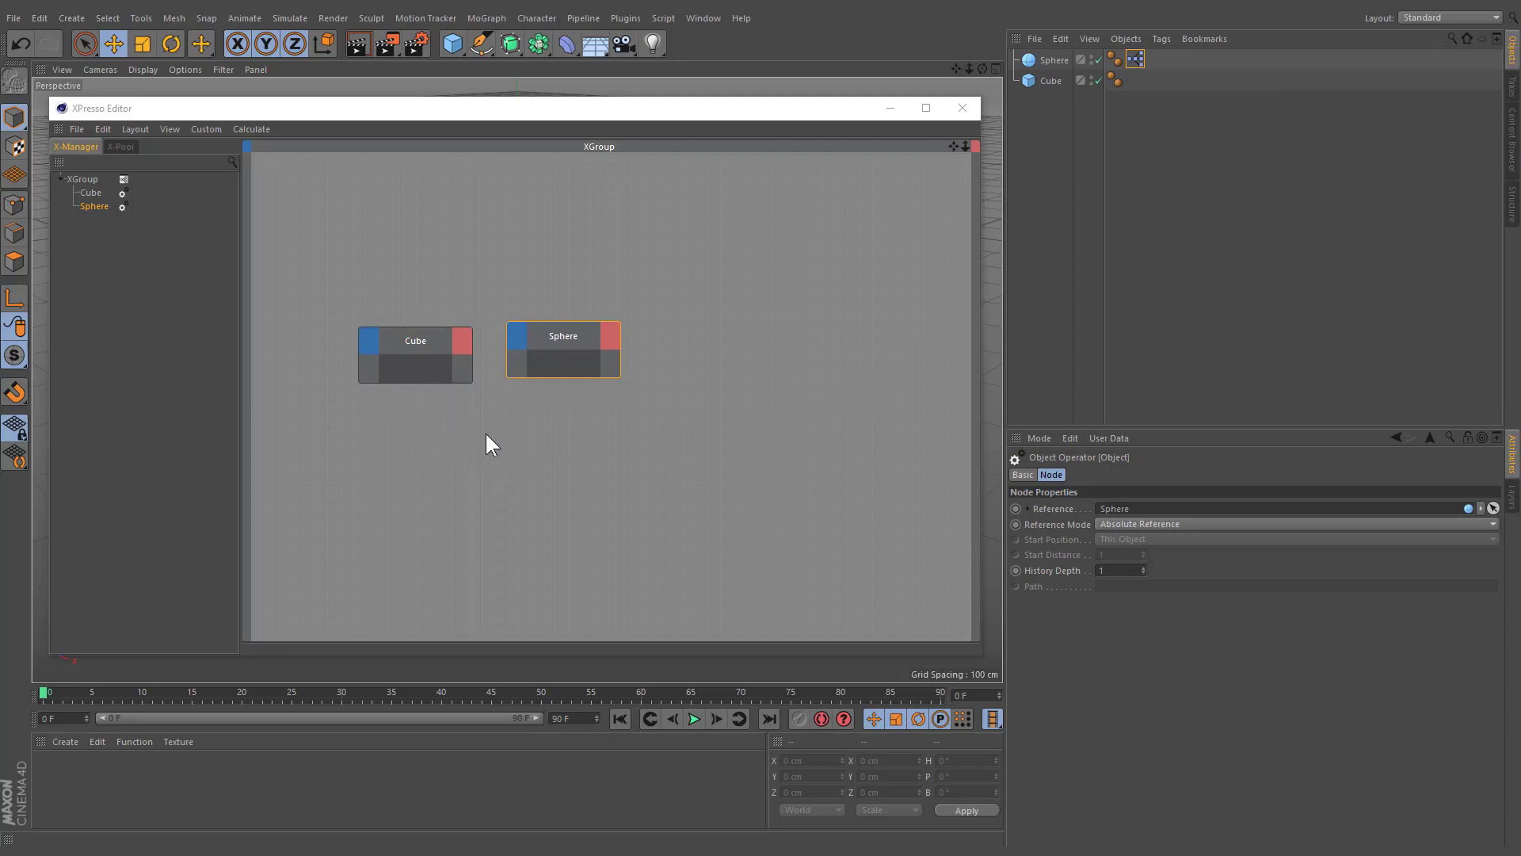
# Add a Coordinates > Position > Position . Y input port to the Sphere node
pyautogui.click(518, 340)
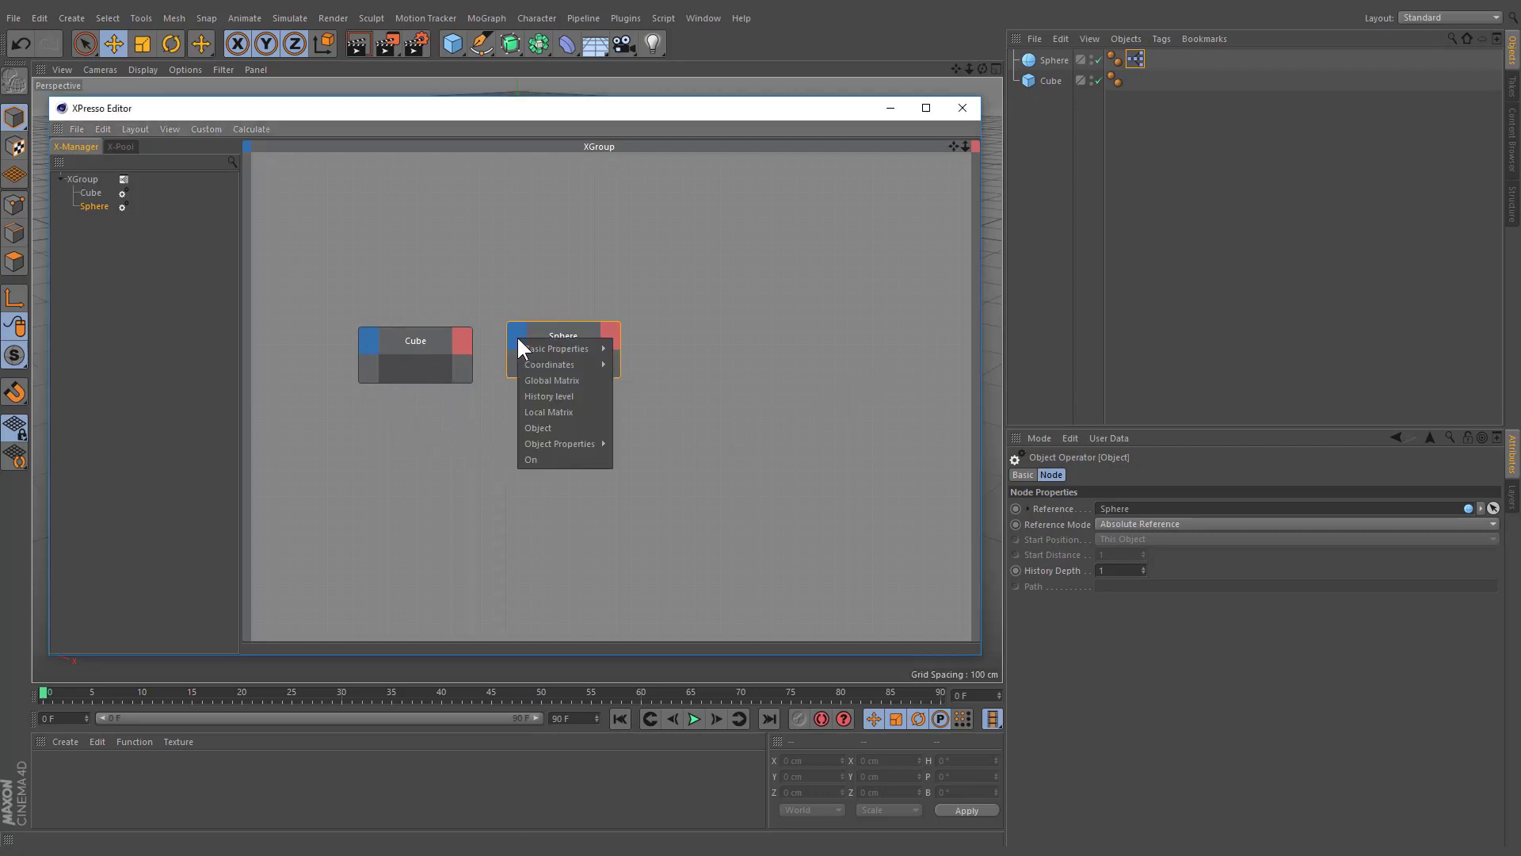
pyautogui.moveTo(555, 364)
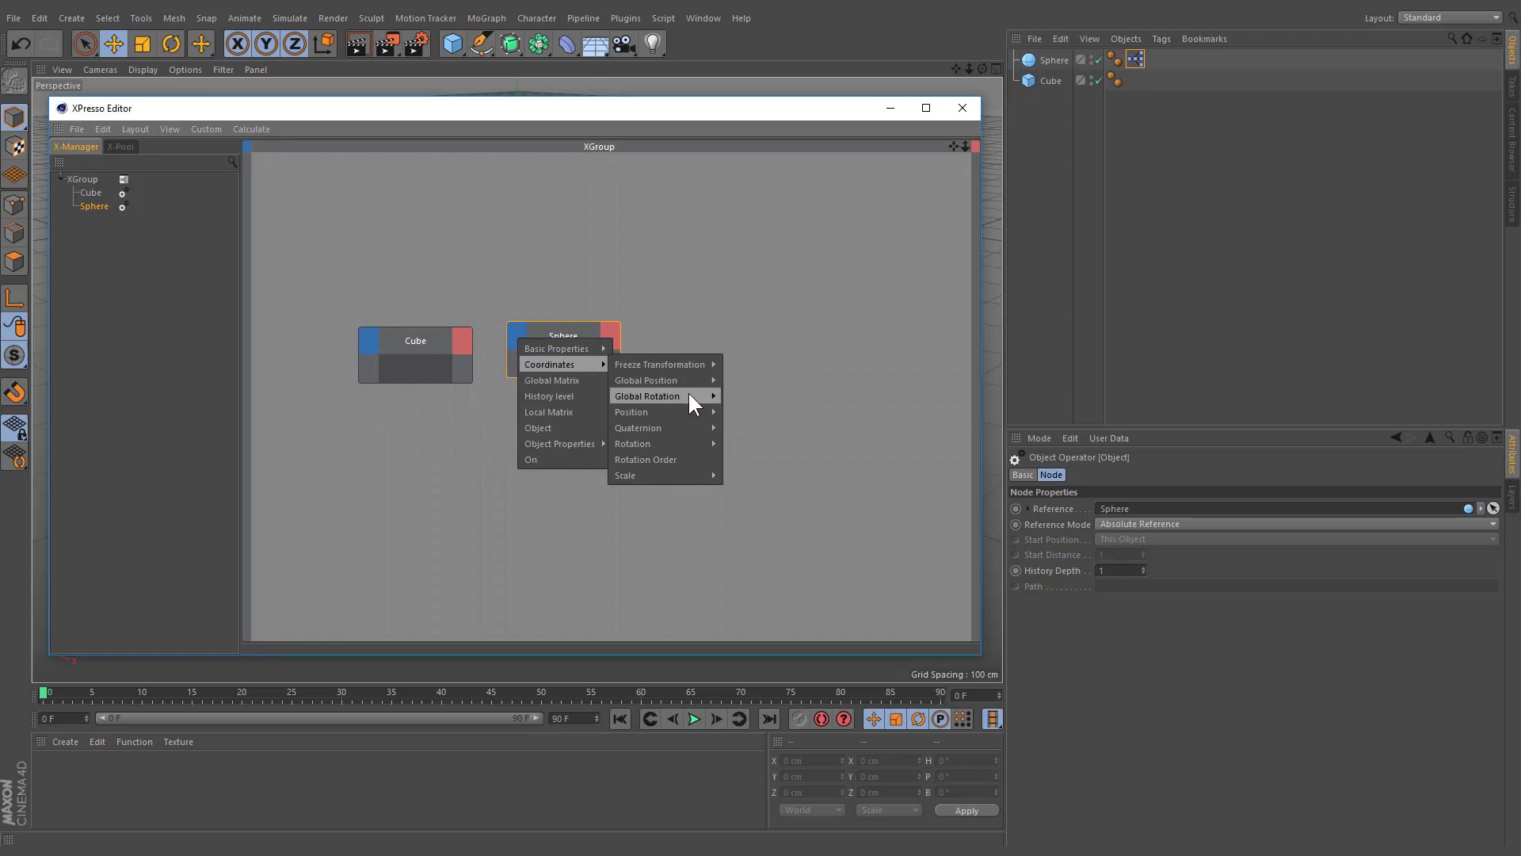
pyautogui.moveTo(688, 414)
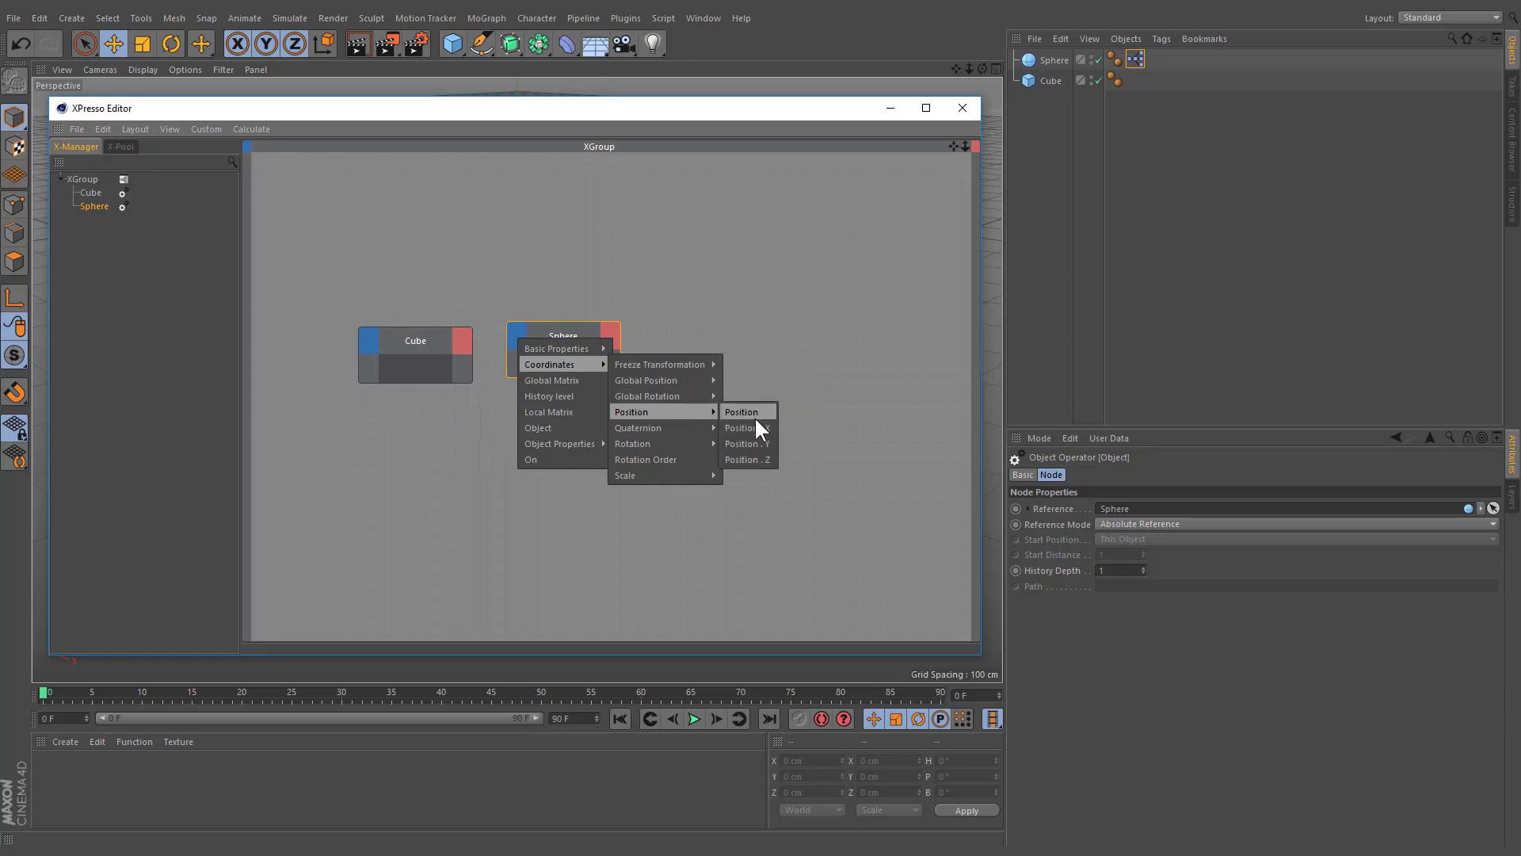
pyautogui.click(748, 443)
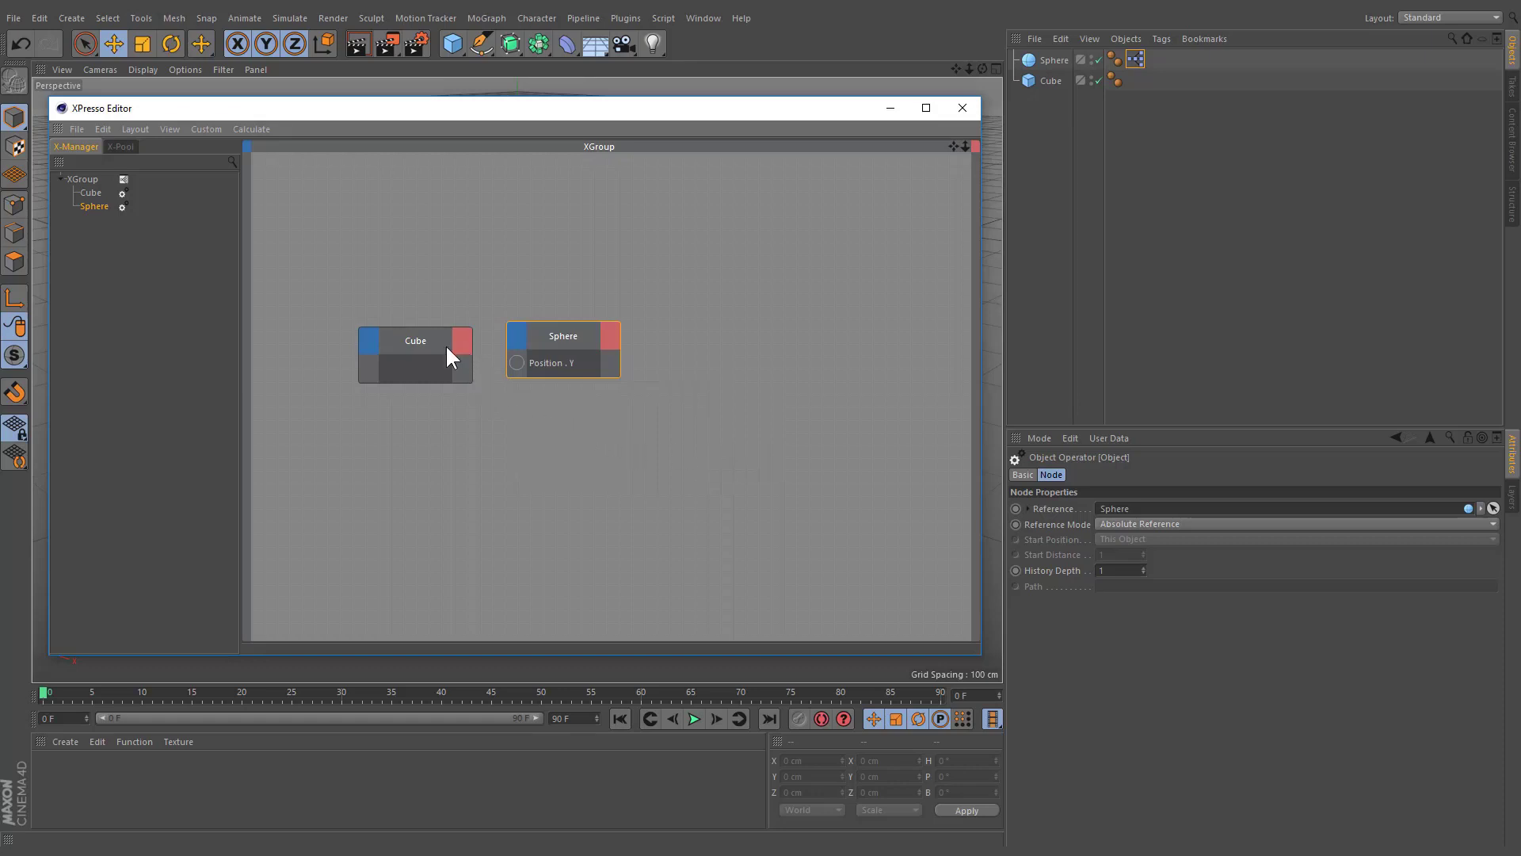
# Drag the Cube's P.Y coordinate onto its node as a Position . Y output
pyautogui.click(412, 343)
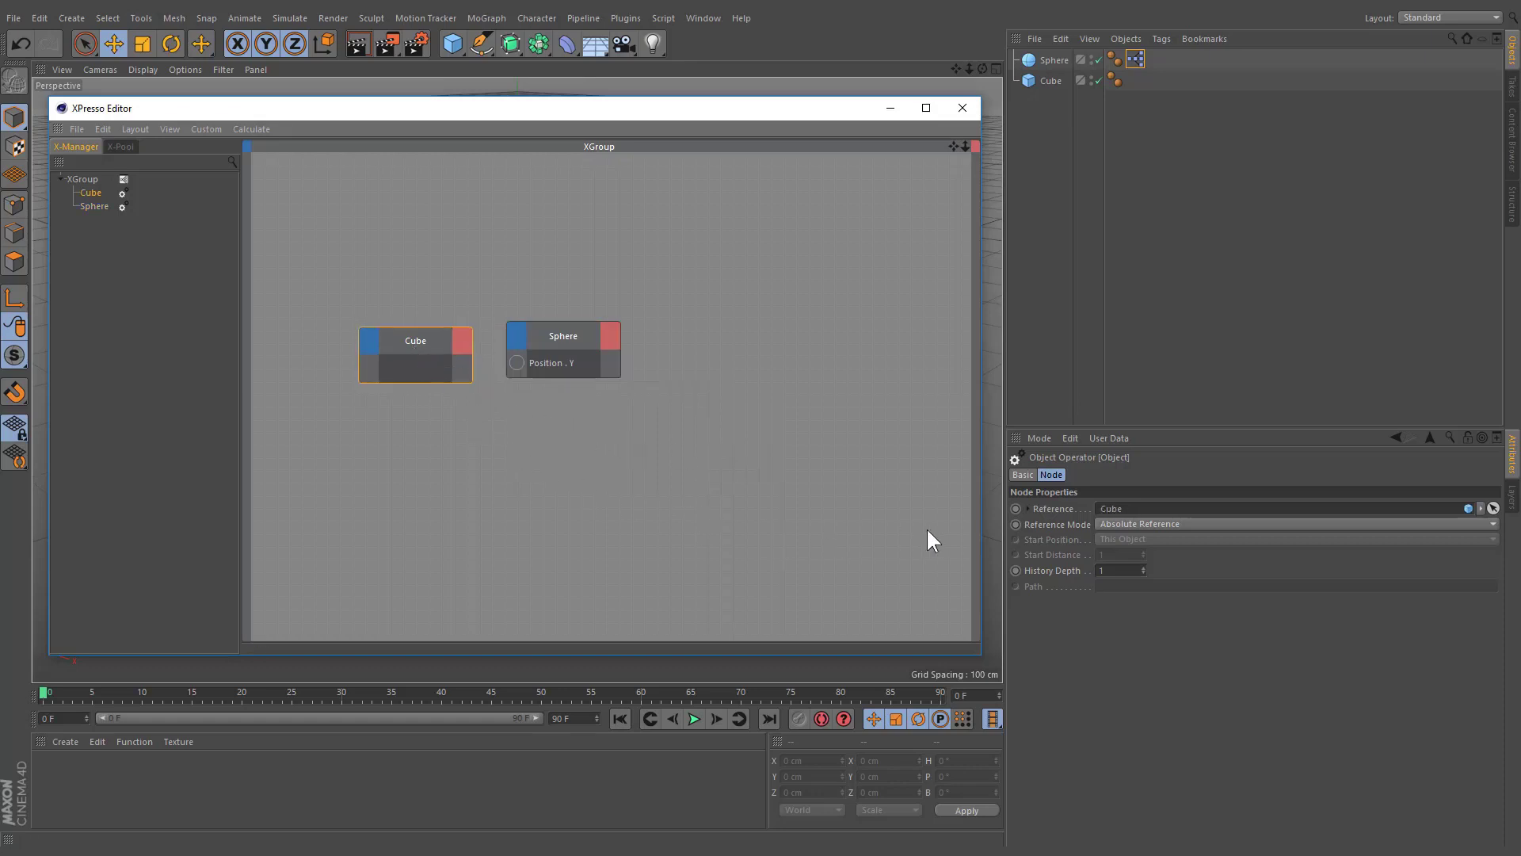
pyautogui.click(1028, 509)
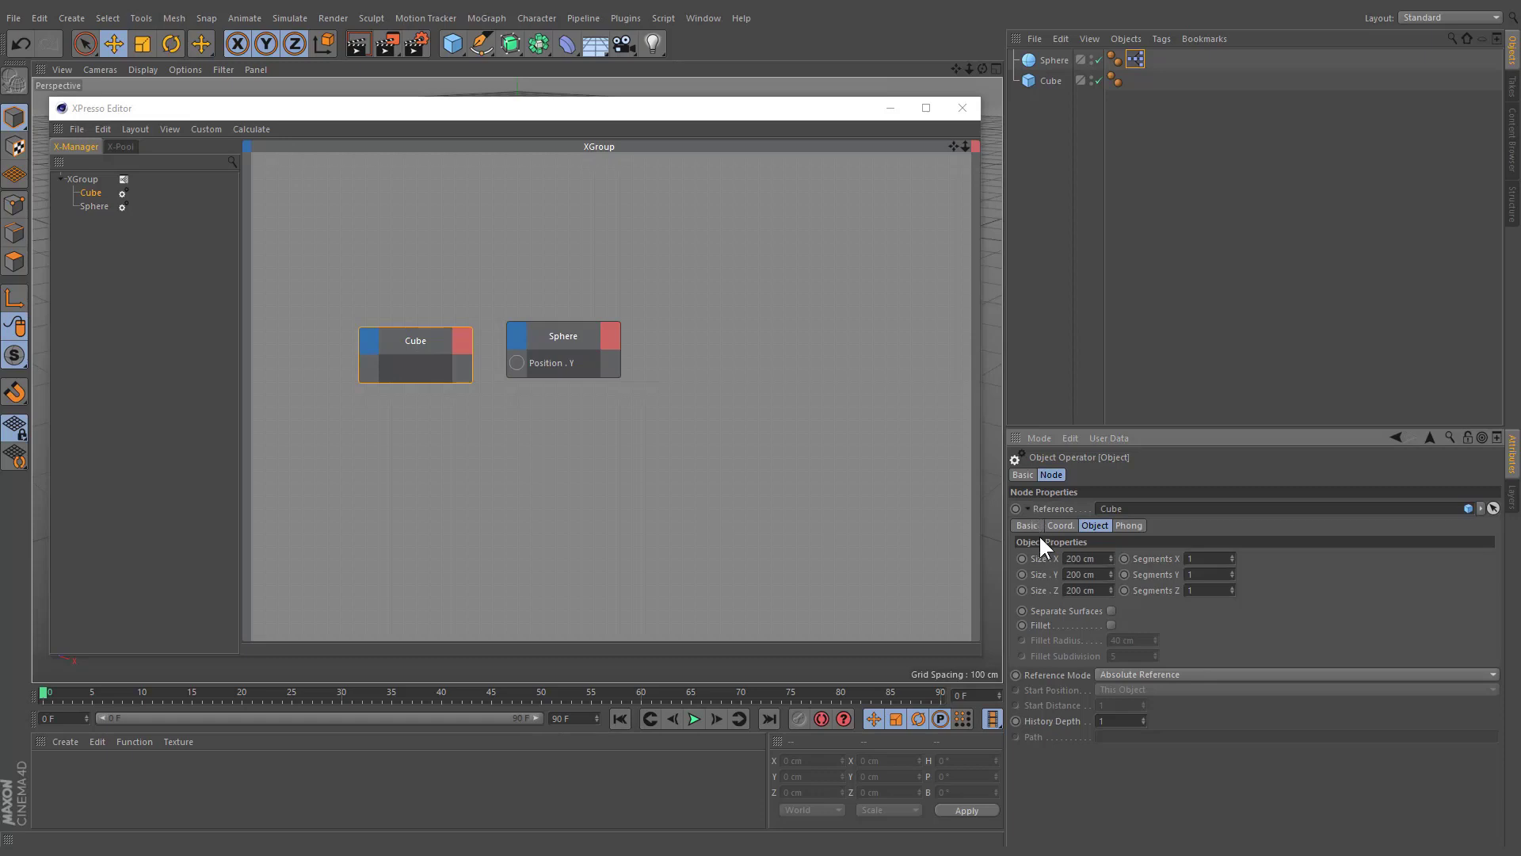
pyautogui.click(1055, 528)
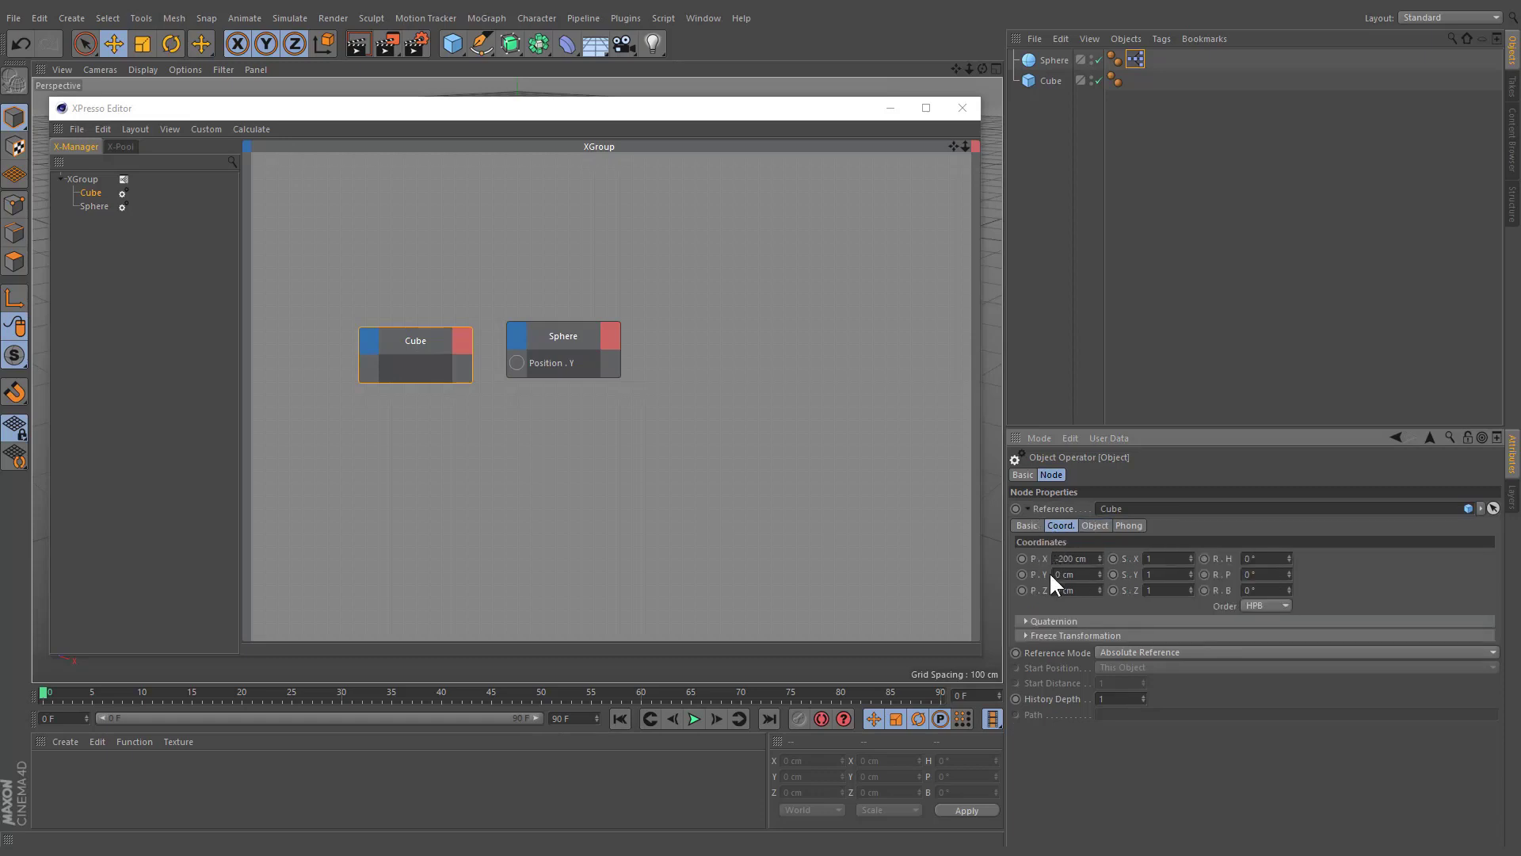
pyautogui.moveTo(1044, 573); pyautogui.dragTo(464, 385)
# Wire Cube Position . Y to Sphere Position . Y, test by raising the Cube, then undo
pyautogui.click(462, 365)
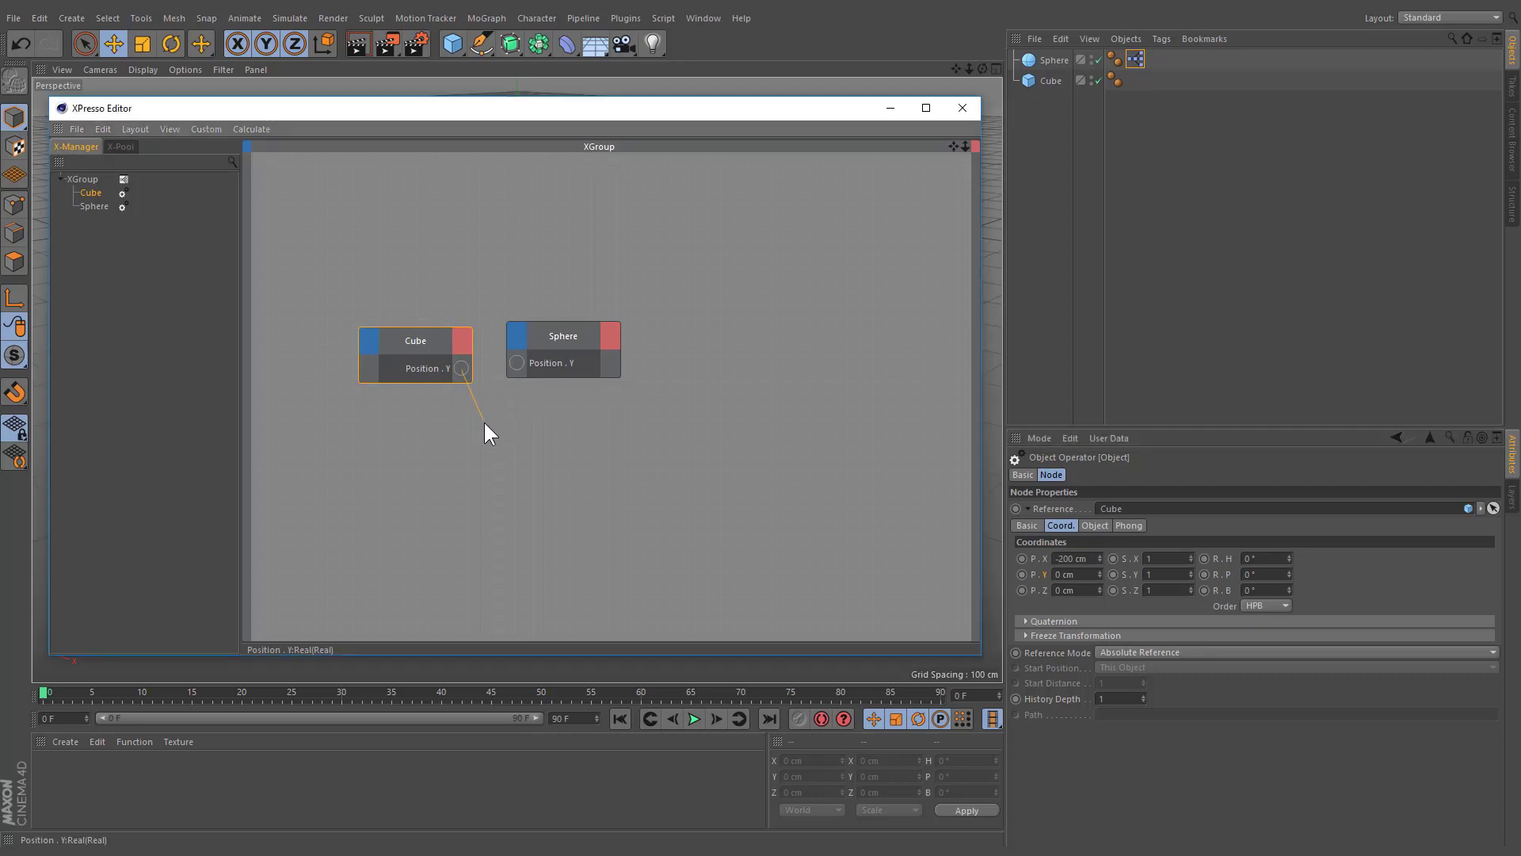
pyautogui.moveTo(513, 371); pyautogui.dragTo(515, 359)
pyautogui.click(887, 100)
pyautogui.click(472, 284)
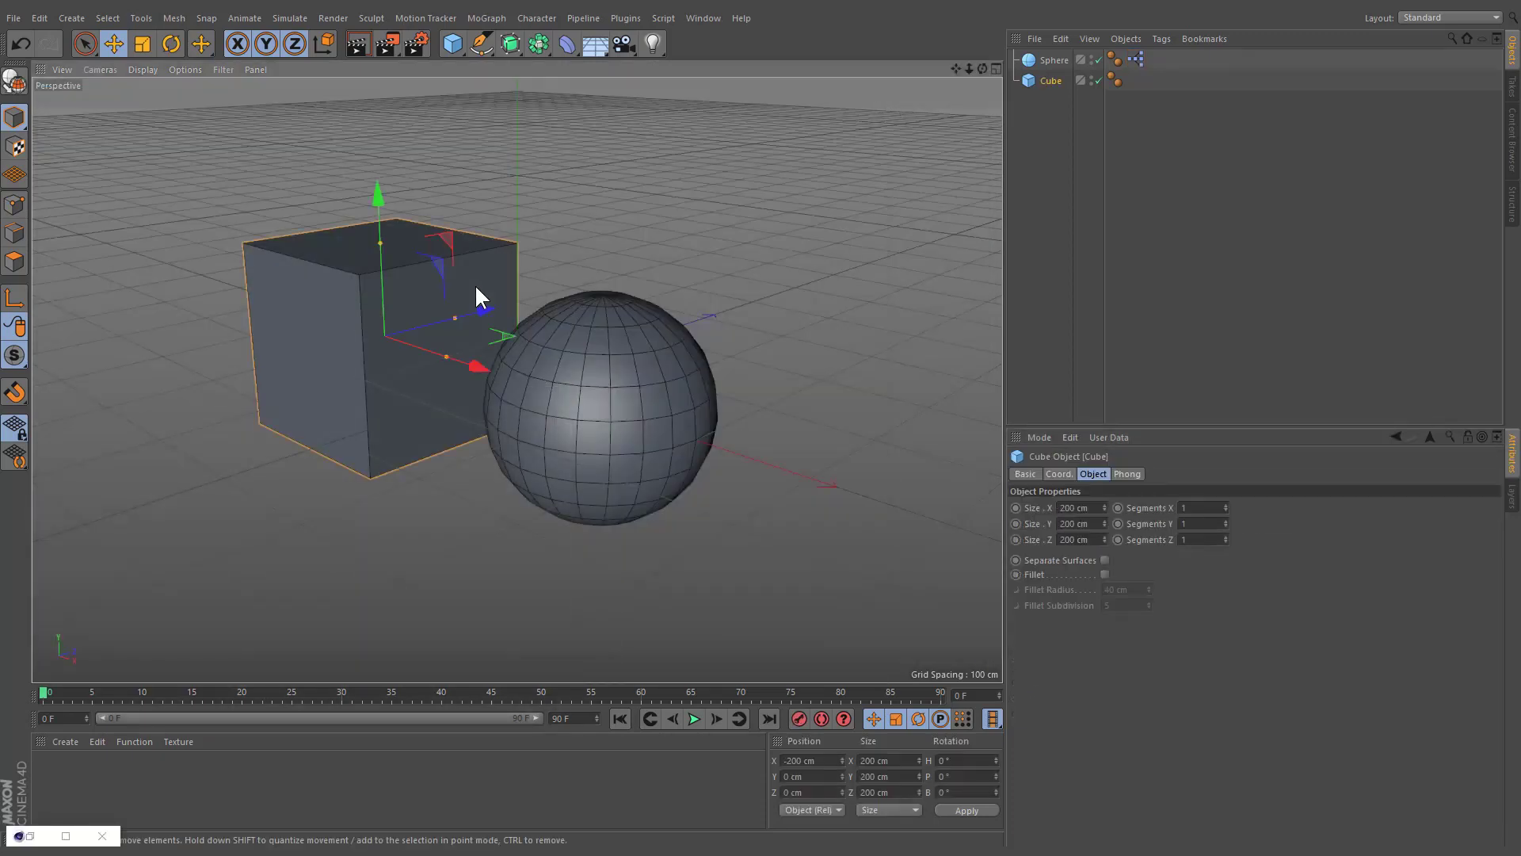
pyautogui.moveTo(382, 200)
pyautogui.mouseDown()
pyautogui.moveTo(374, 95)
pyautogui.moveTo(370, 282)
pyautogui.moveTo(369, 163)
pyautogui.moveTo(371, 186)
pyautogui.mouseUp()
pyautogui.hotkey('ctrl', 'z')
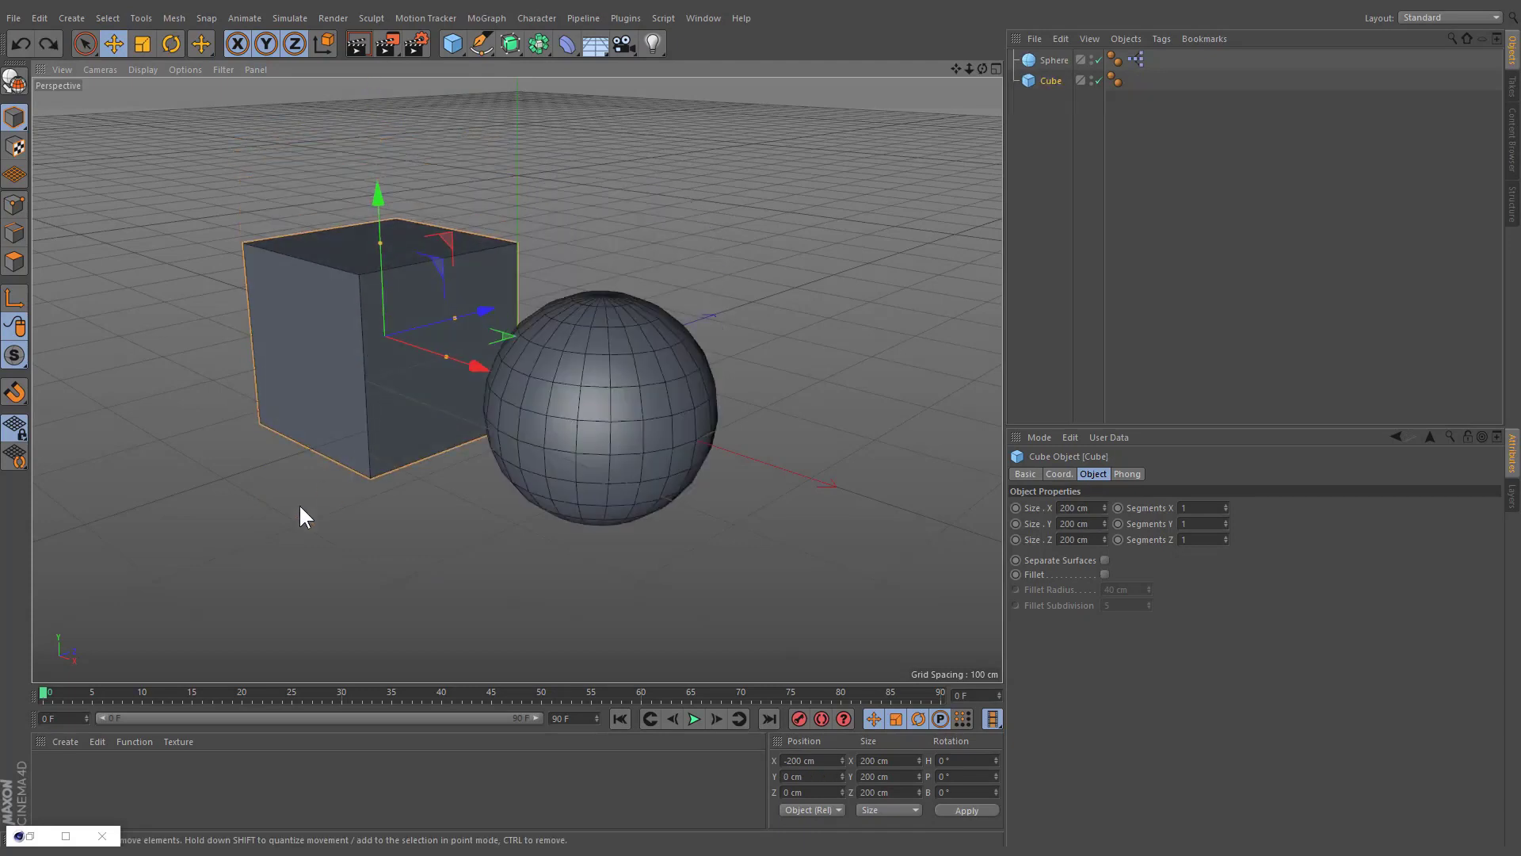
# Remove the wire and delete both the Cube's and Sphere's Position . Y ports
pyautogui.doubleClick(1136, 60)
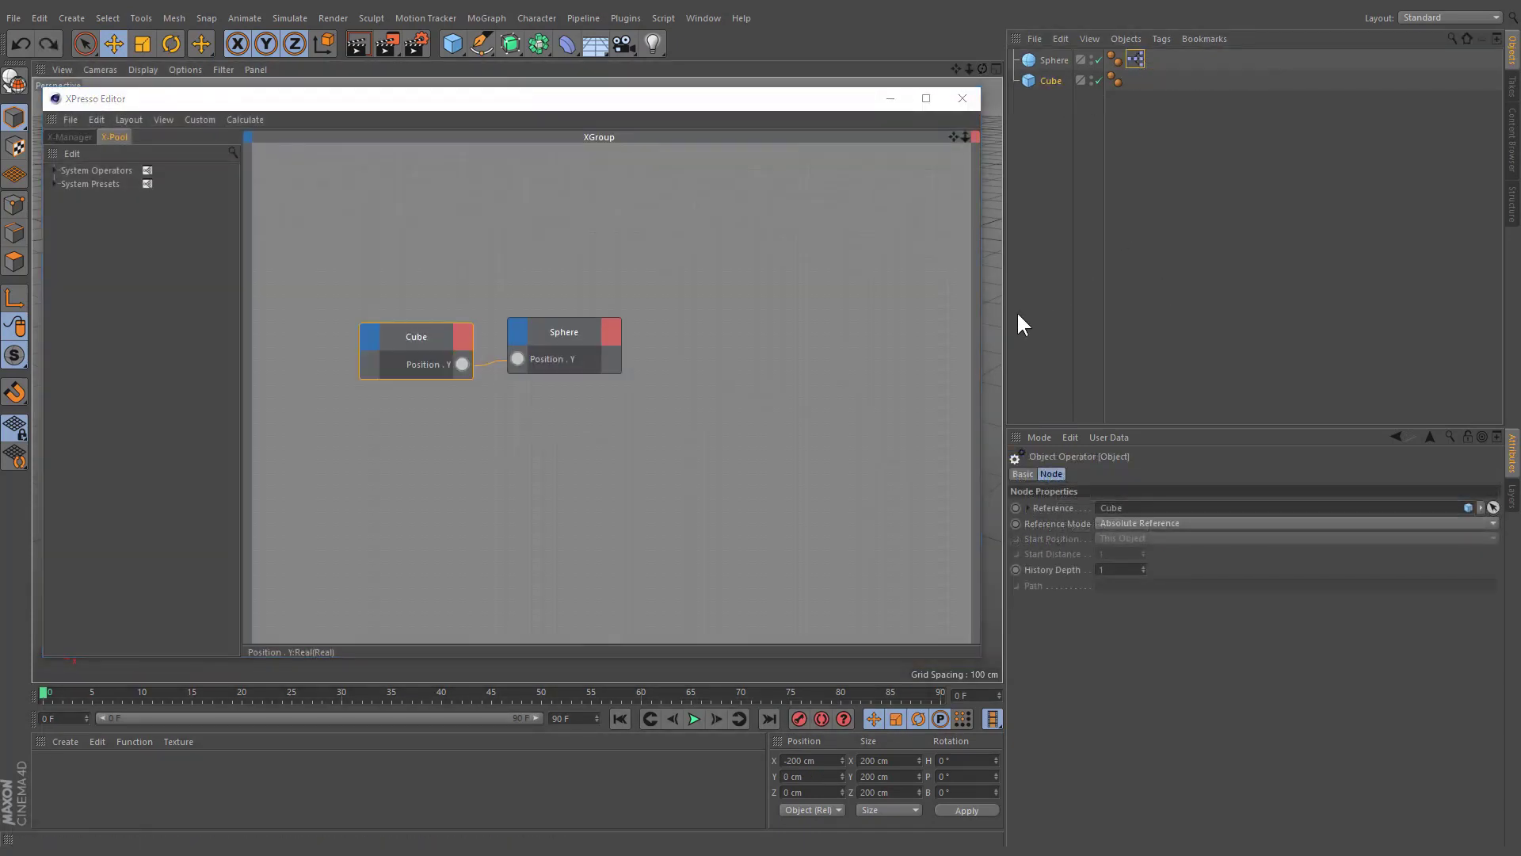
pyautogui.rightClick(463, 366)
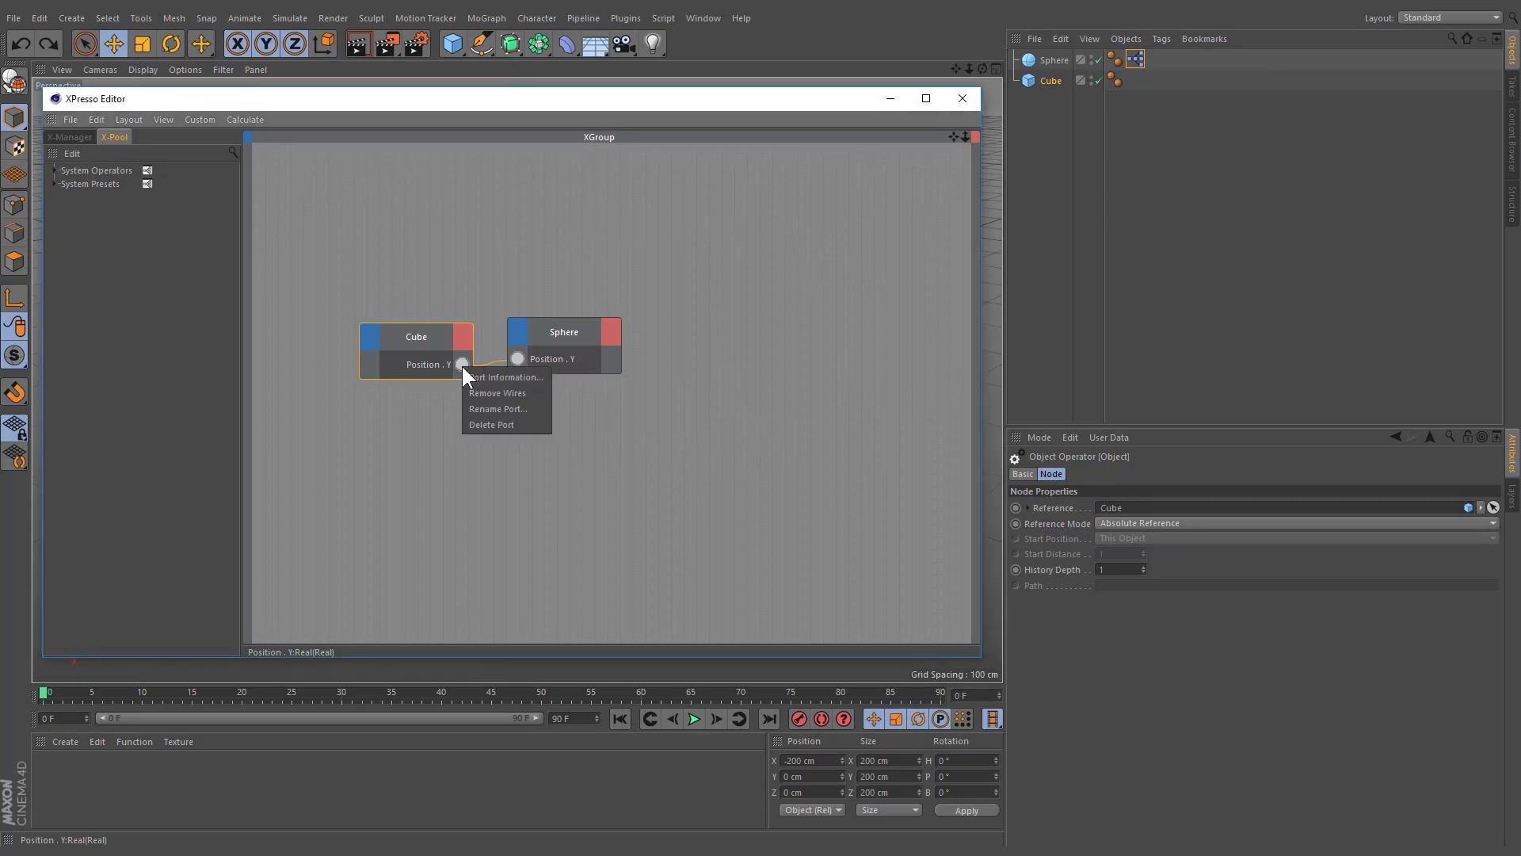
pyautogui.click(532, 395)
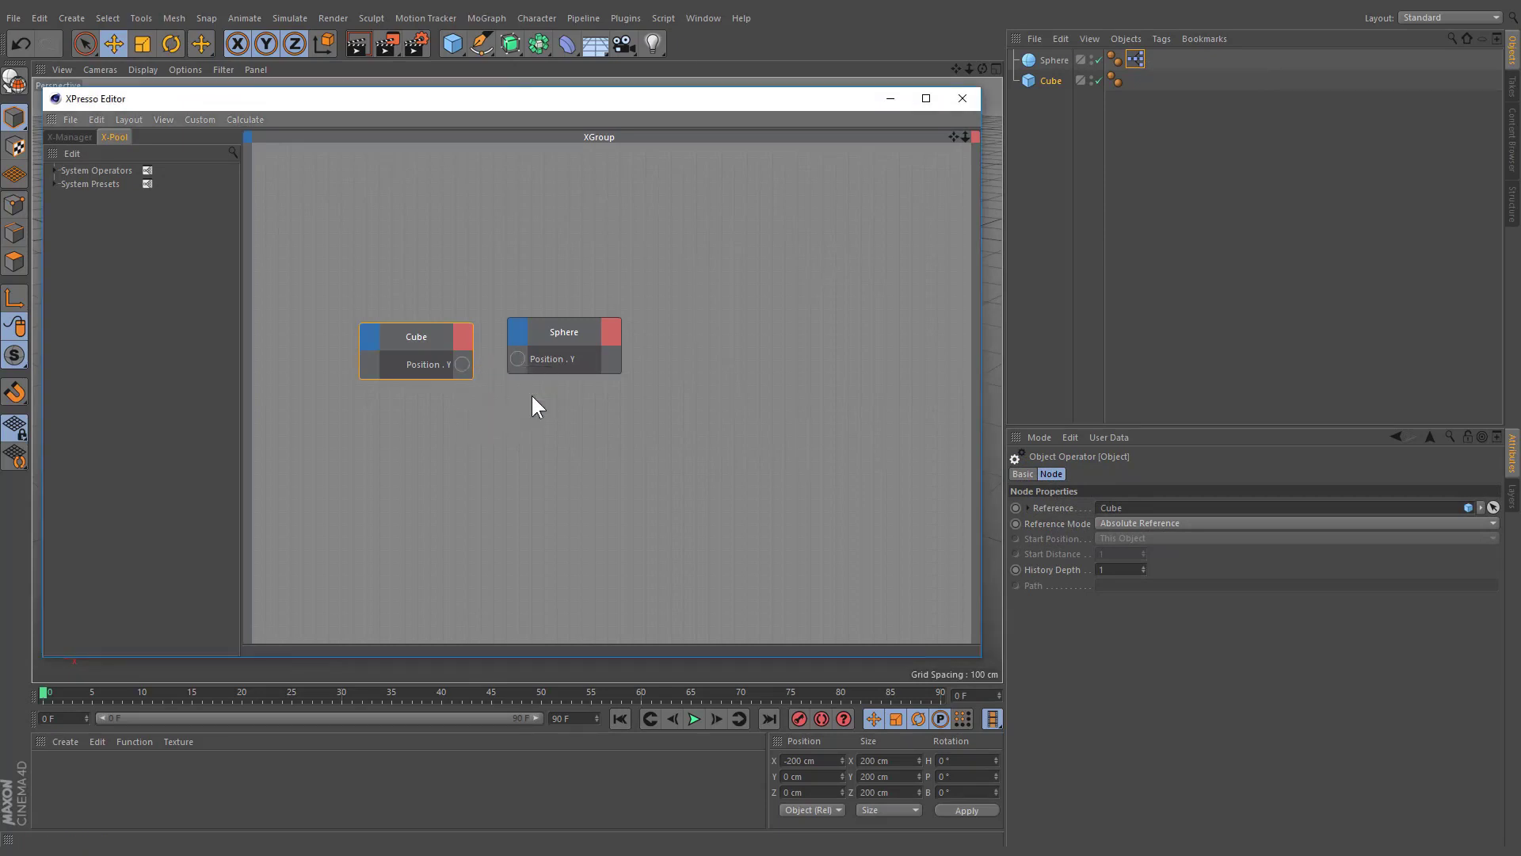
pyautogui.click(24, 46)
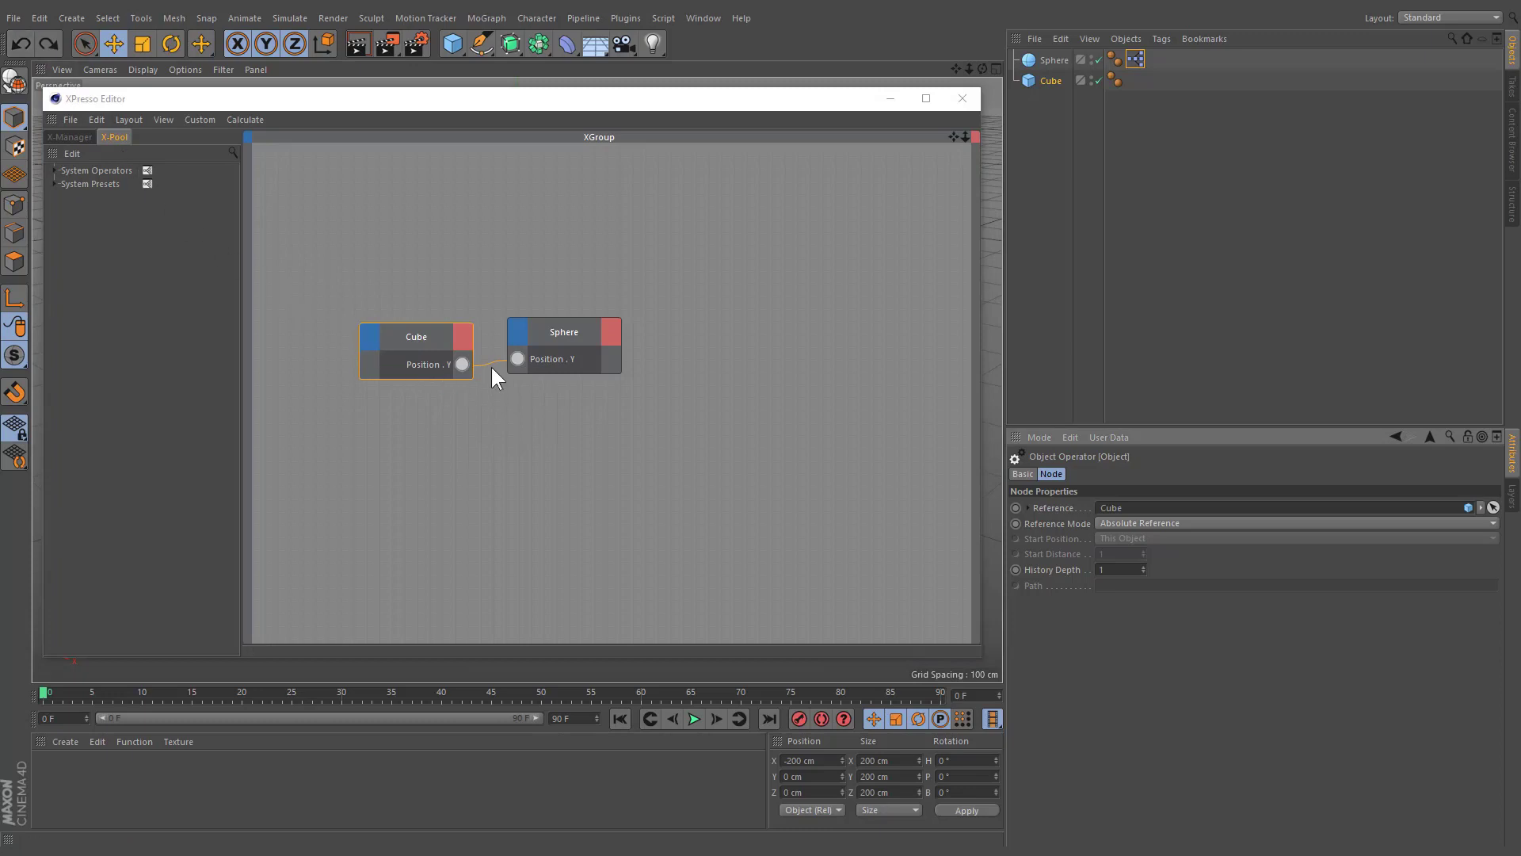
pyautogui.hotkey('ctrl', 'y')
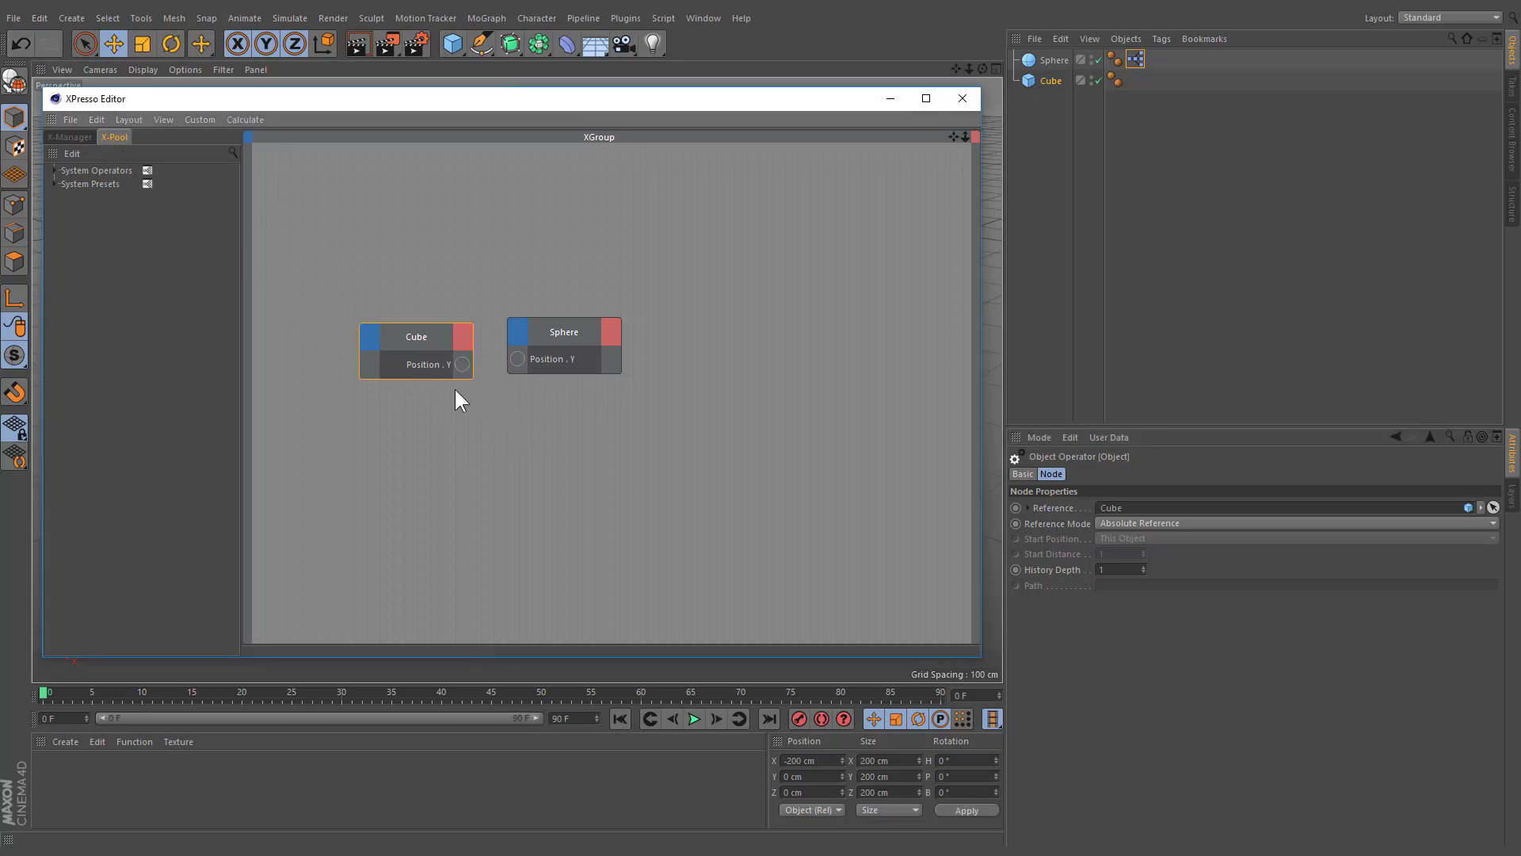
pyautogui.press('Delete')
pyautogui.rightClick(514, 362)
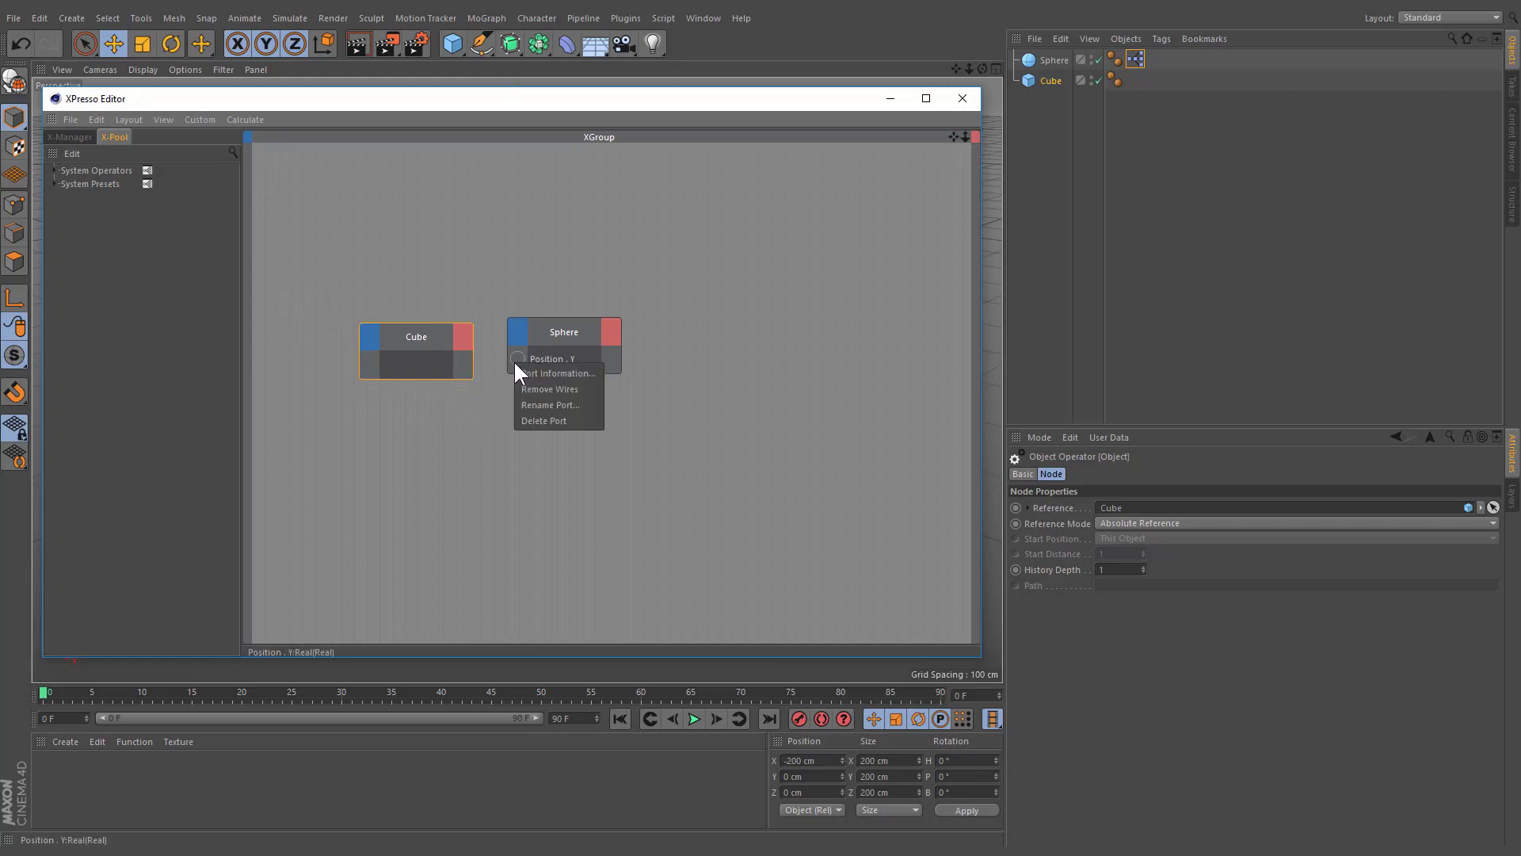
pyautogui.click(523, 420)
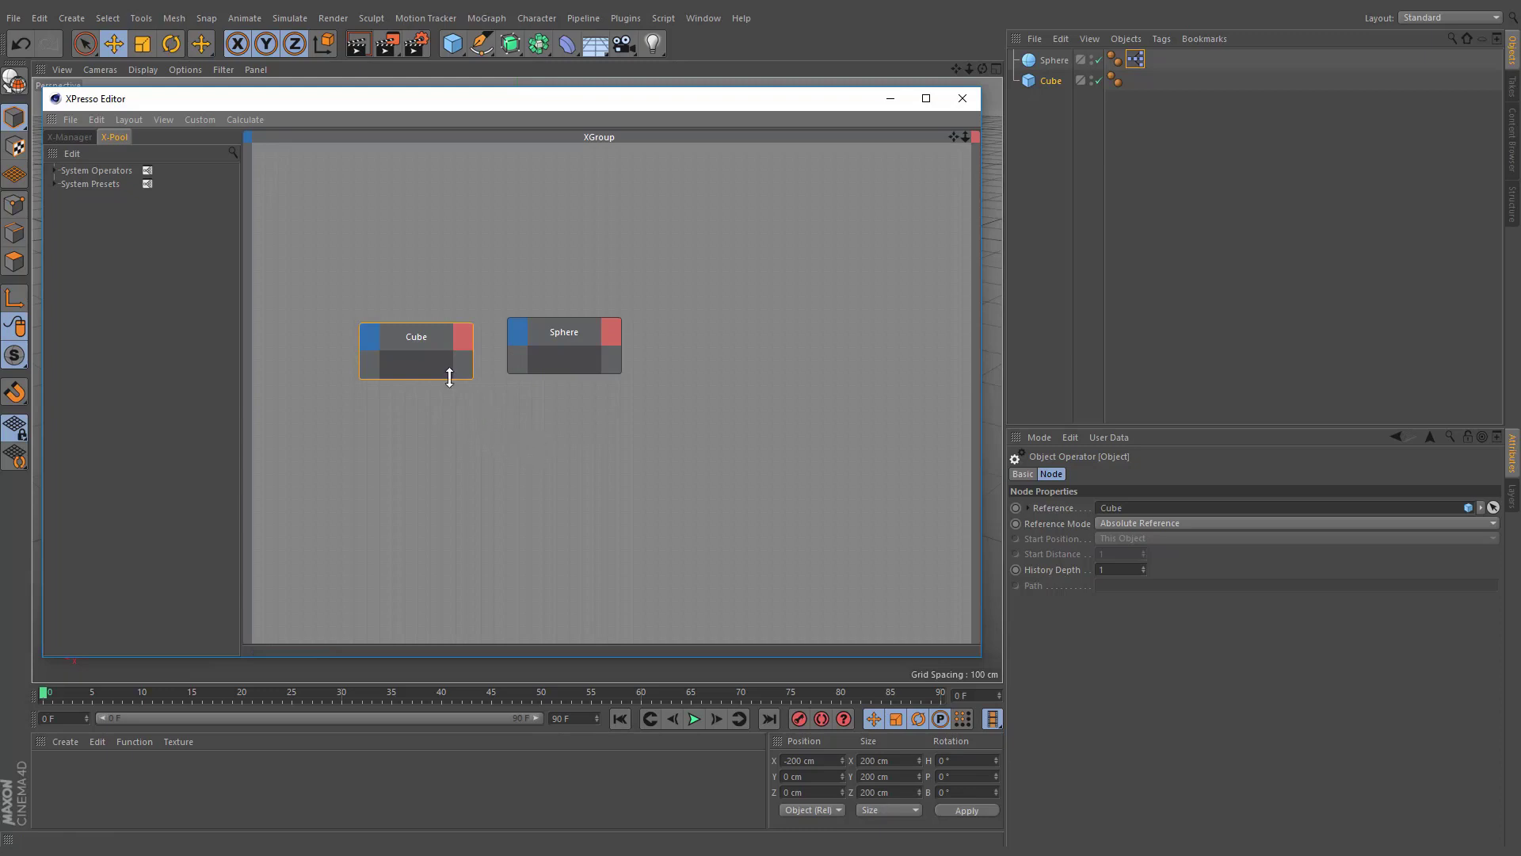
pyautogui.click(407, 336)
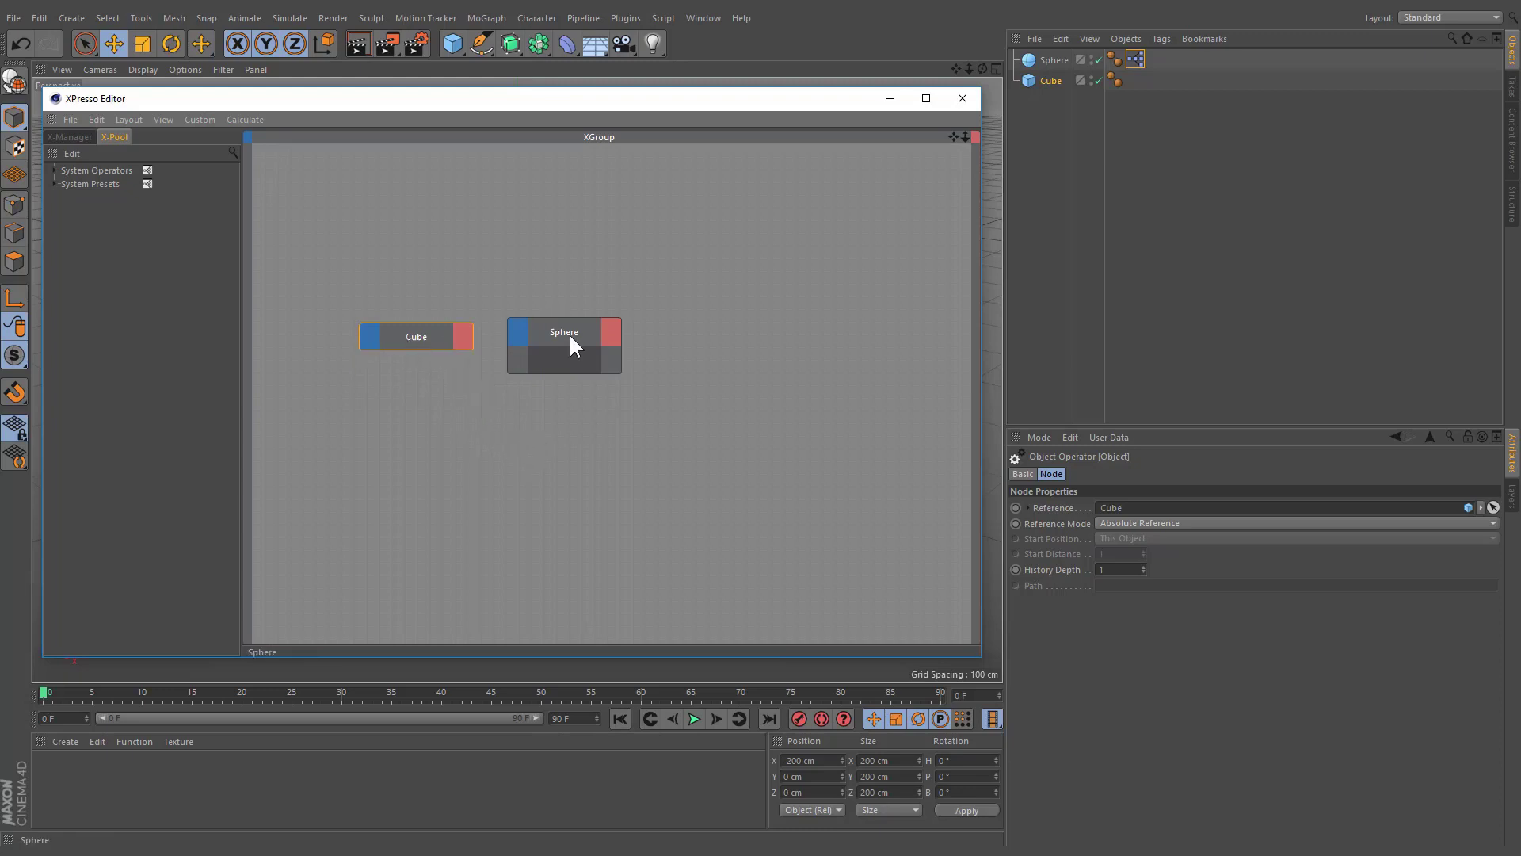
pyautogui.moveTo(447, 353)
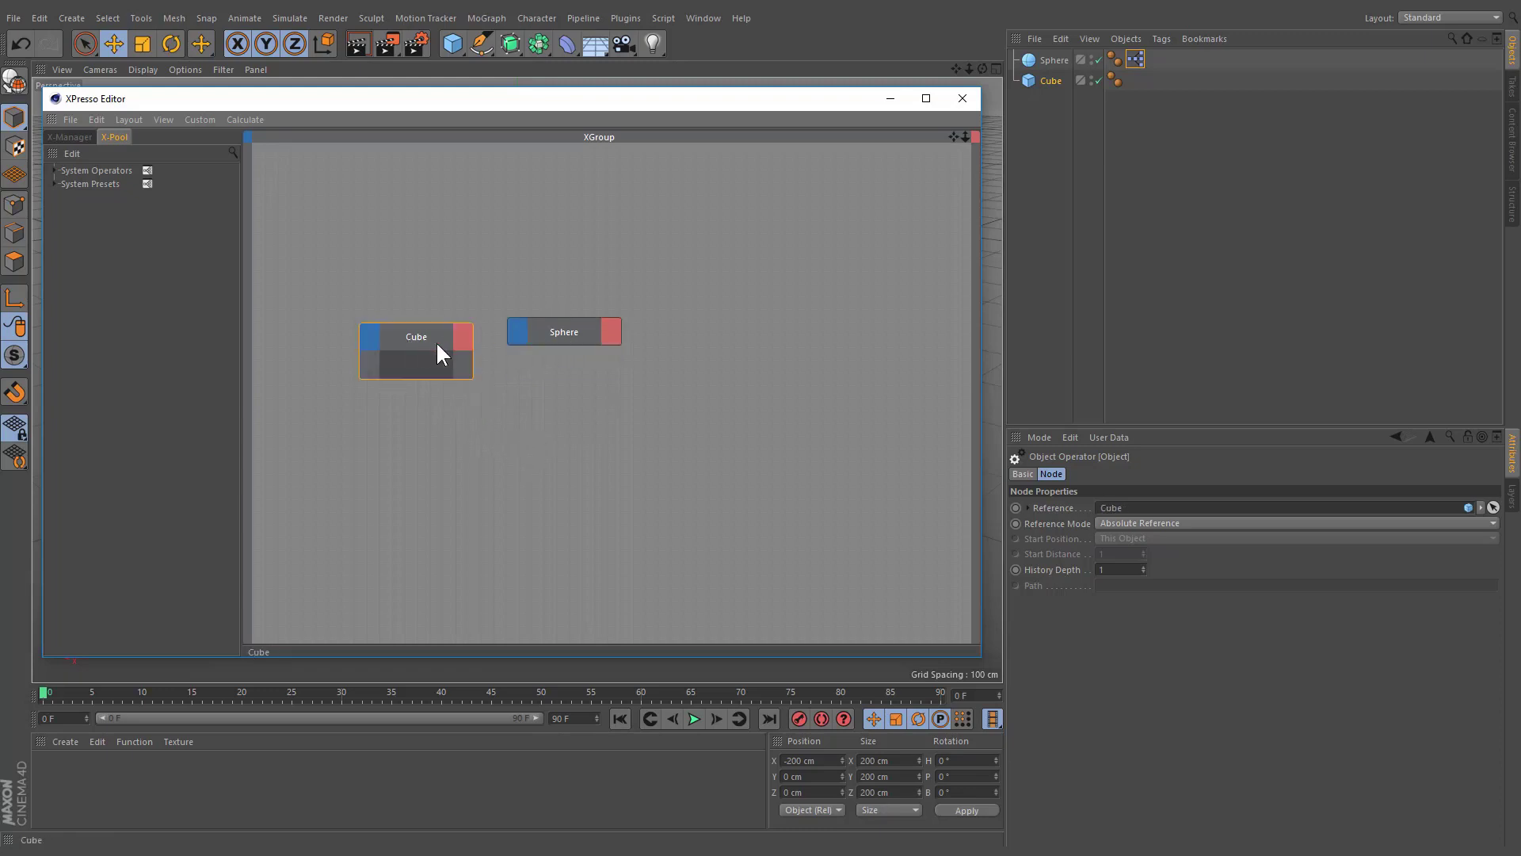
pyautogui.click(554, 336)
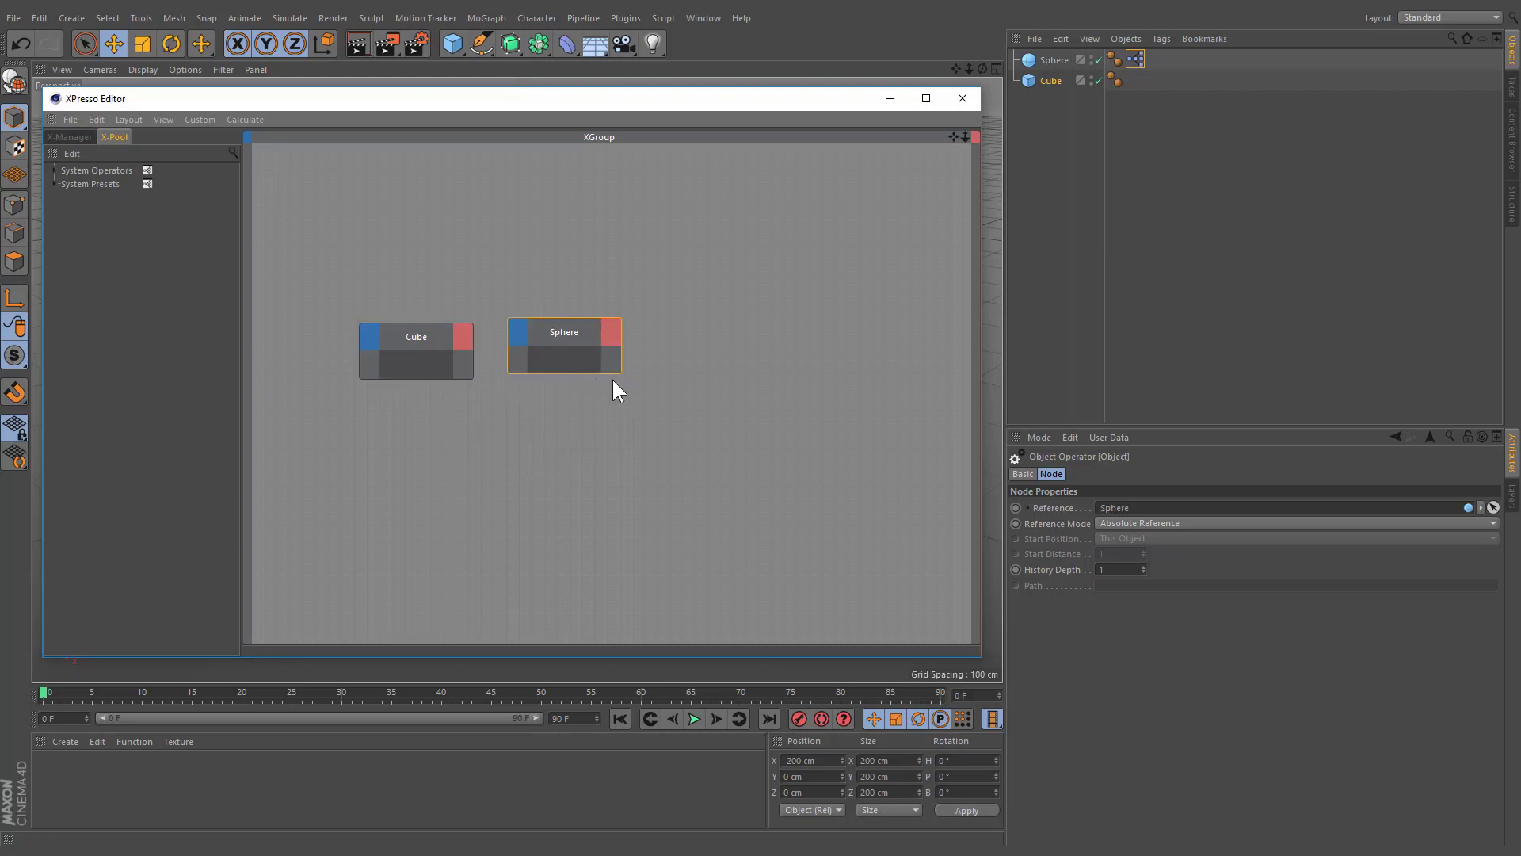
pyautogui.moveTo(621, 371); pyautogui.dragTo(679, 441)
pyautogui.moveTo(469, 380); pyautogui.dragTo(458, 465)
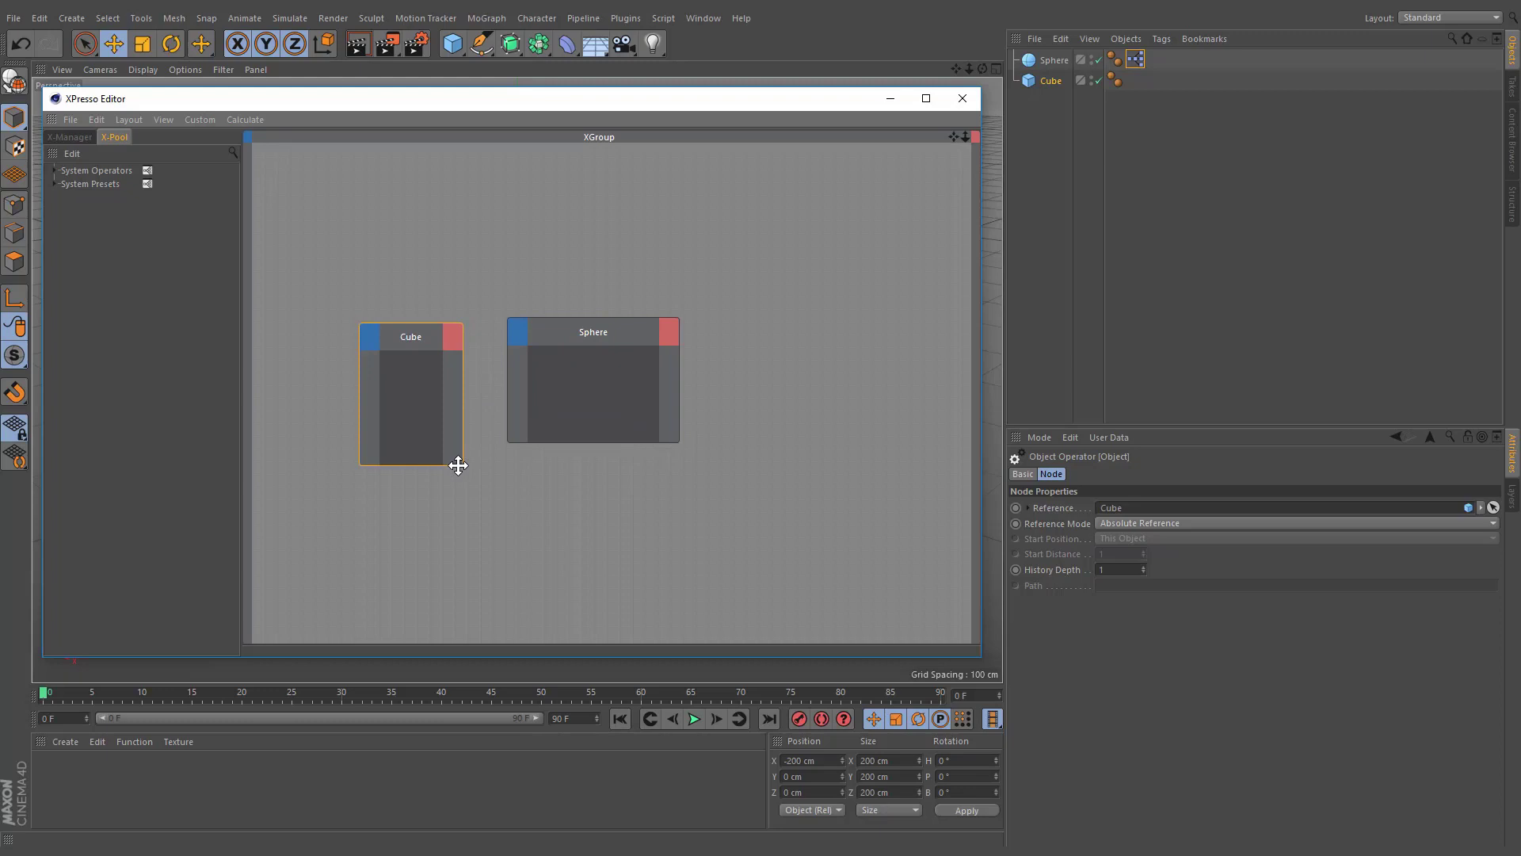
pyautogui.doubleClick(587, 326)
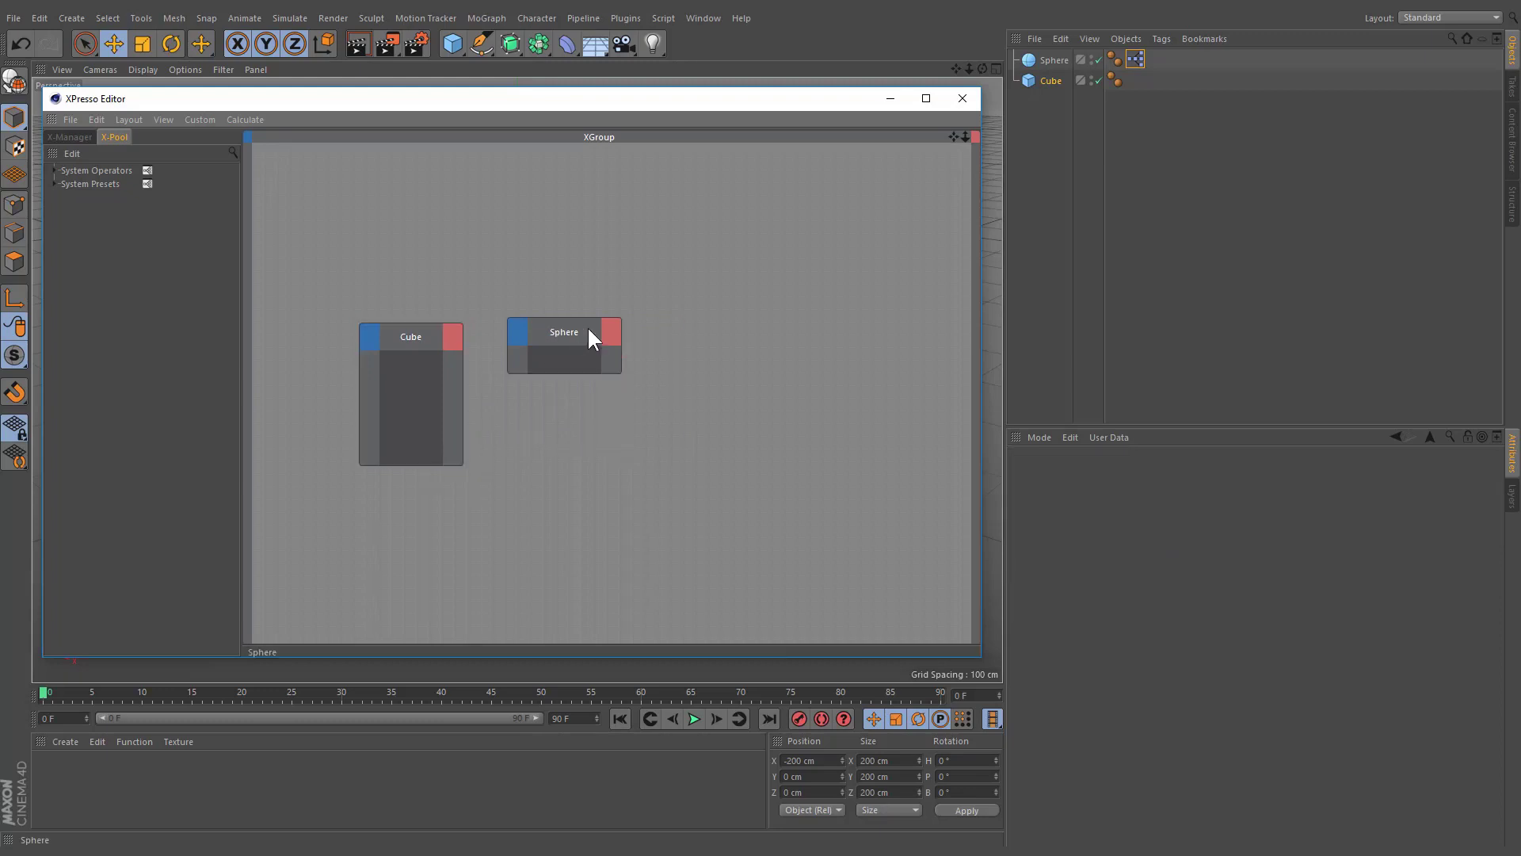
pyautogui.doubleClick(407, 336)
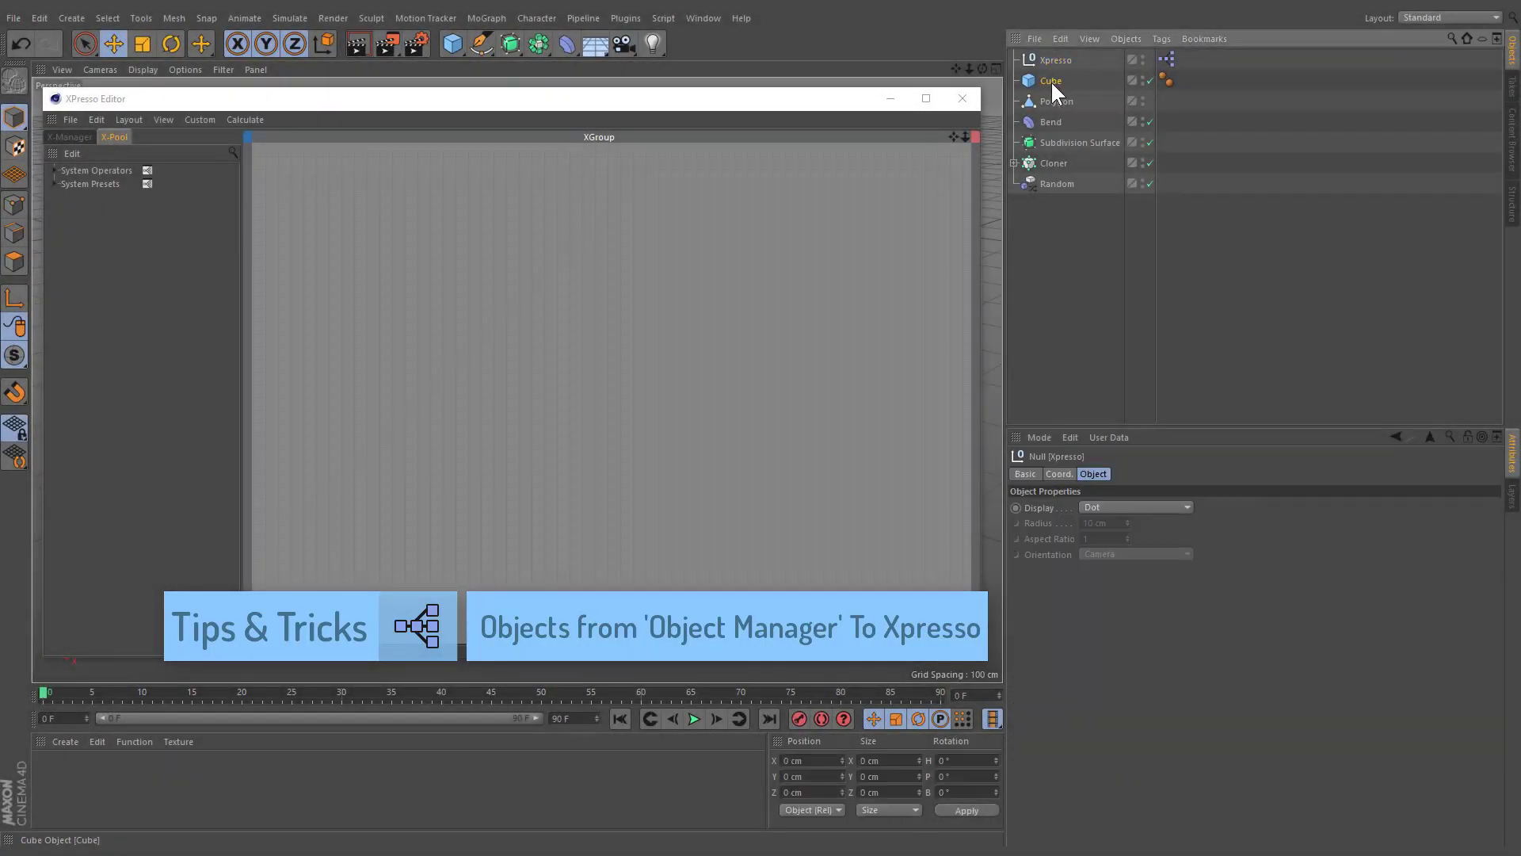
# Select all seven objects, Xpresso through Random, and drag them into the XPresso Editor
pyautogui.click(1051, 80)
pyautogui.keyDown('ctrl'); pyautogui.click(1054, 101); pyautogui.keyUp('ctrl')
pyautogui.keyDown('ctrl'); pyautogui.click(1049, 121); pyautogui.keyUp('ctrl')
pyautogui.click(1049, 140)
pyautogui.click(1049, 158)
pyautogui.click(1050, 173)
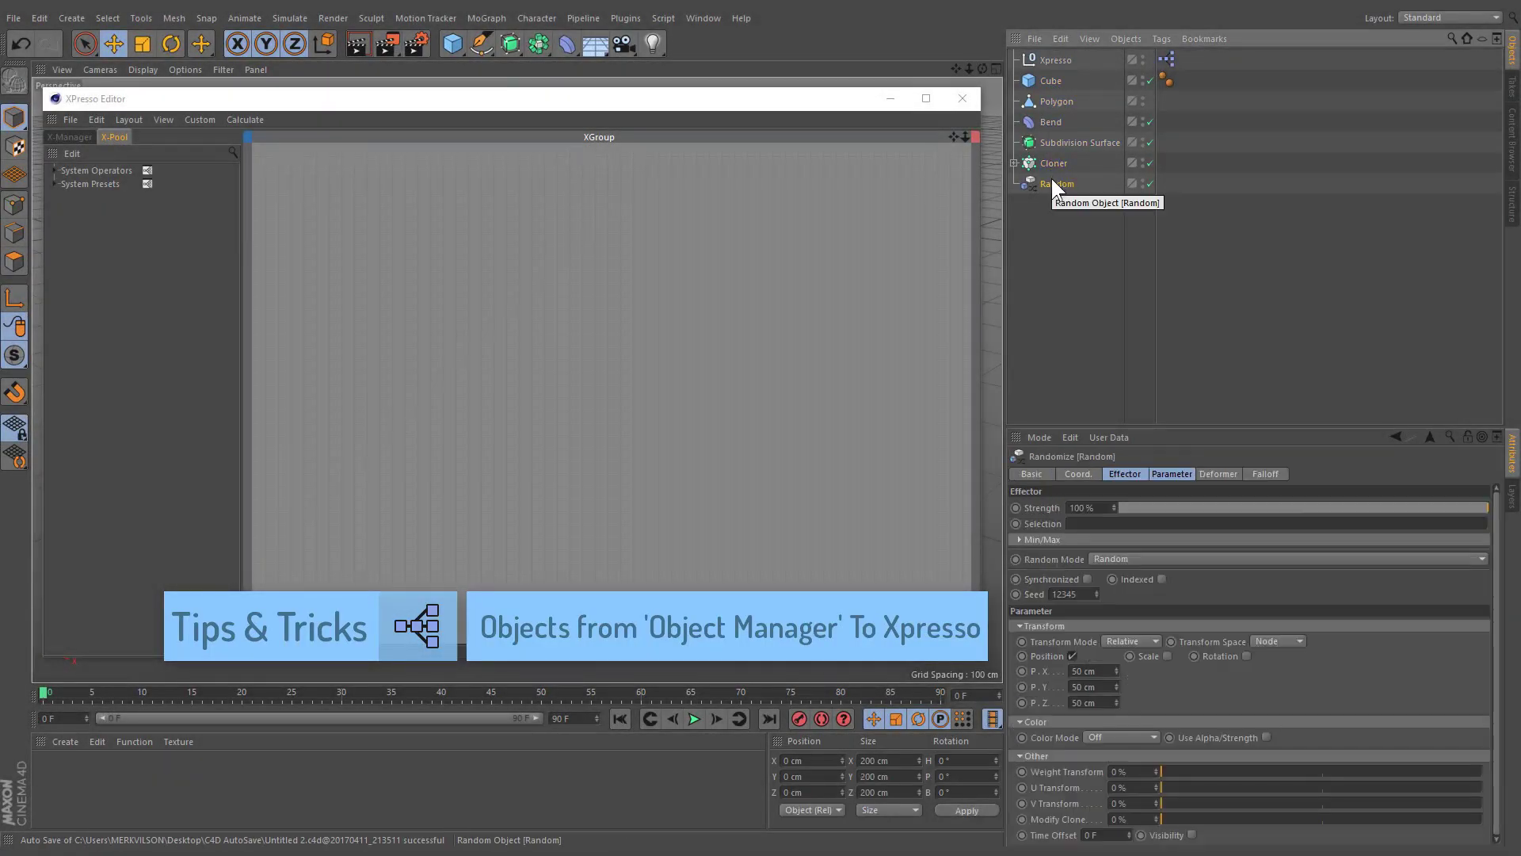
pyautogui.moveTo(1121, 273); pyautogui.dragTo(563, 374)
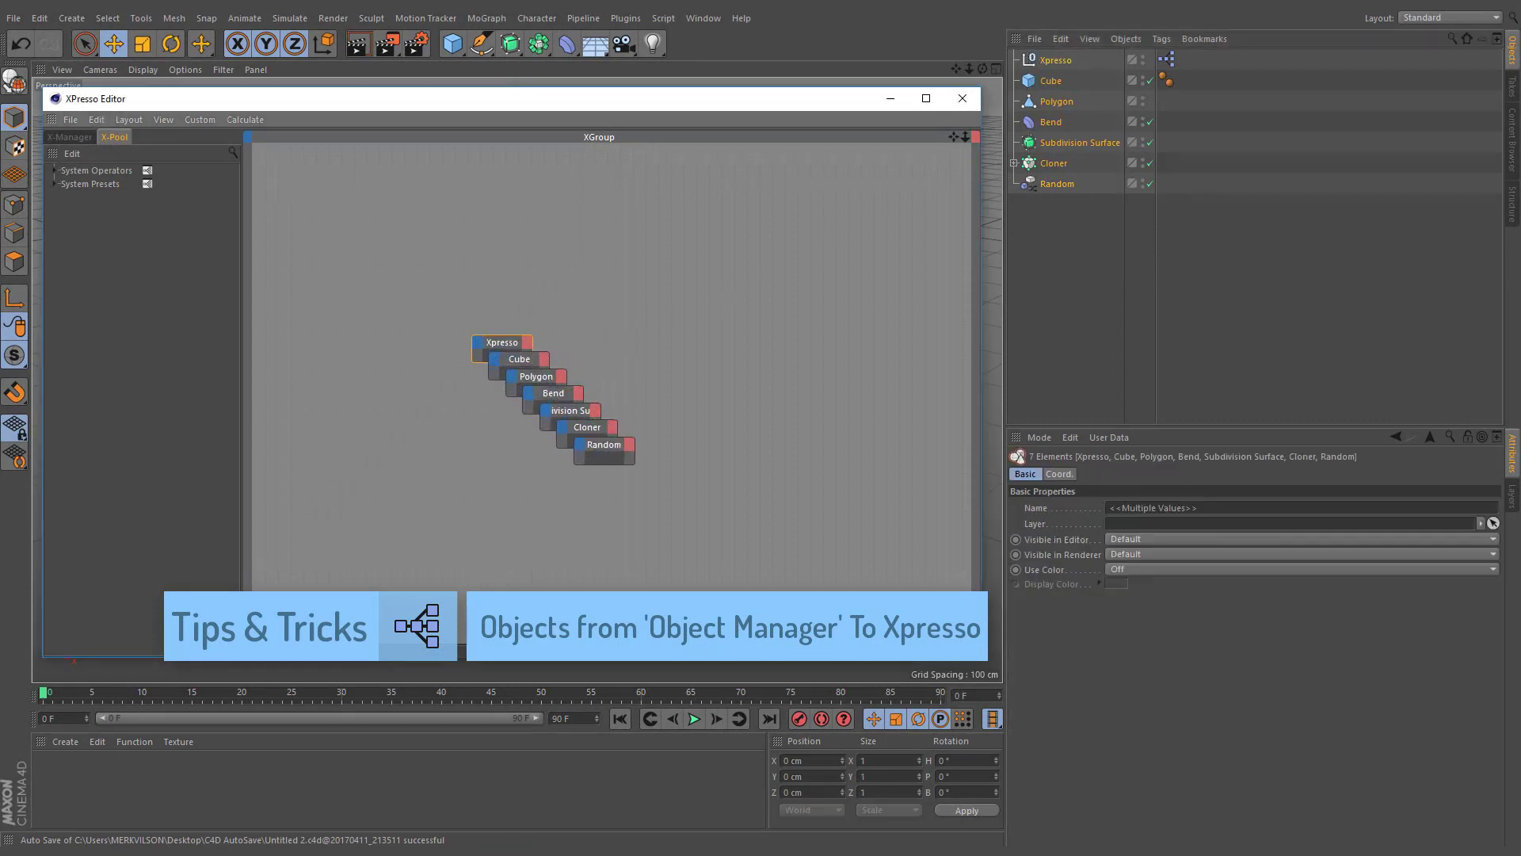
pyautogui.scroll(4, 611, 387)
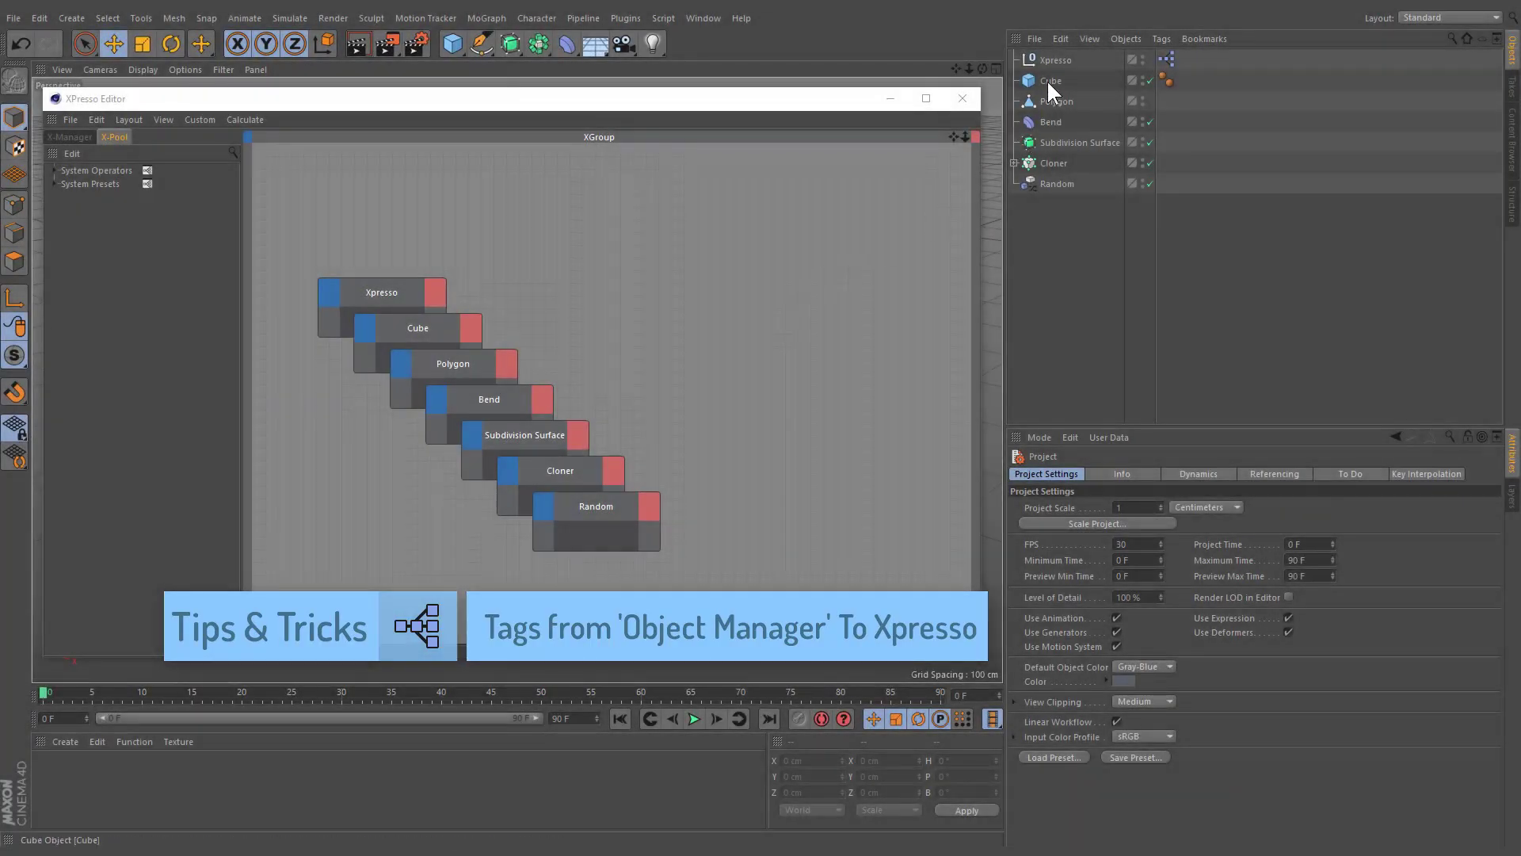
# Give the Cube a Dynamics Body tag and drag that tag into the graph
pyautogui.click(1047, 79)
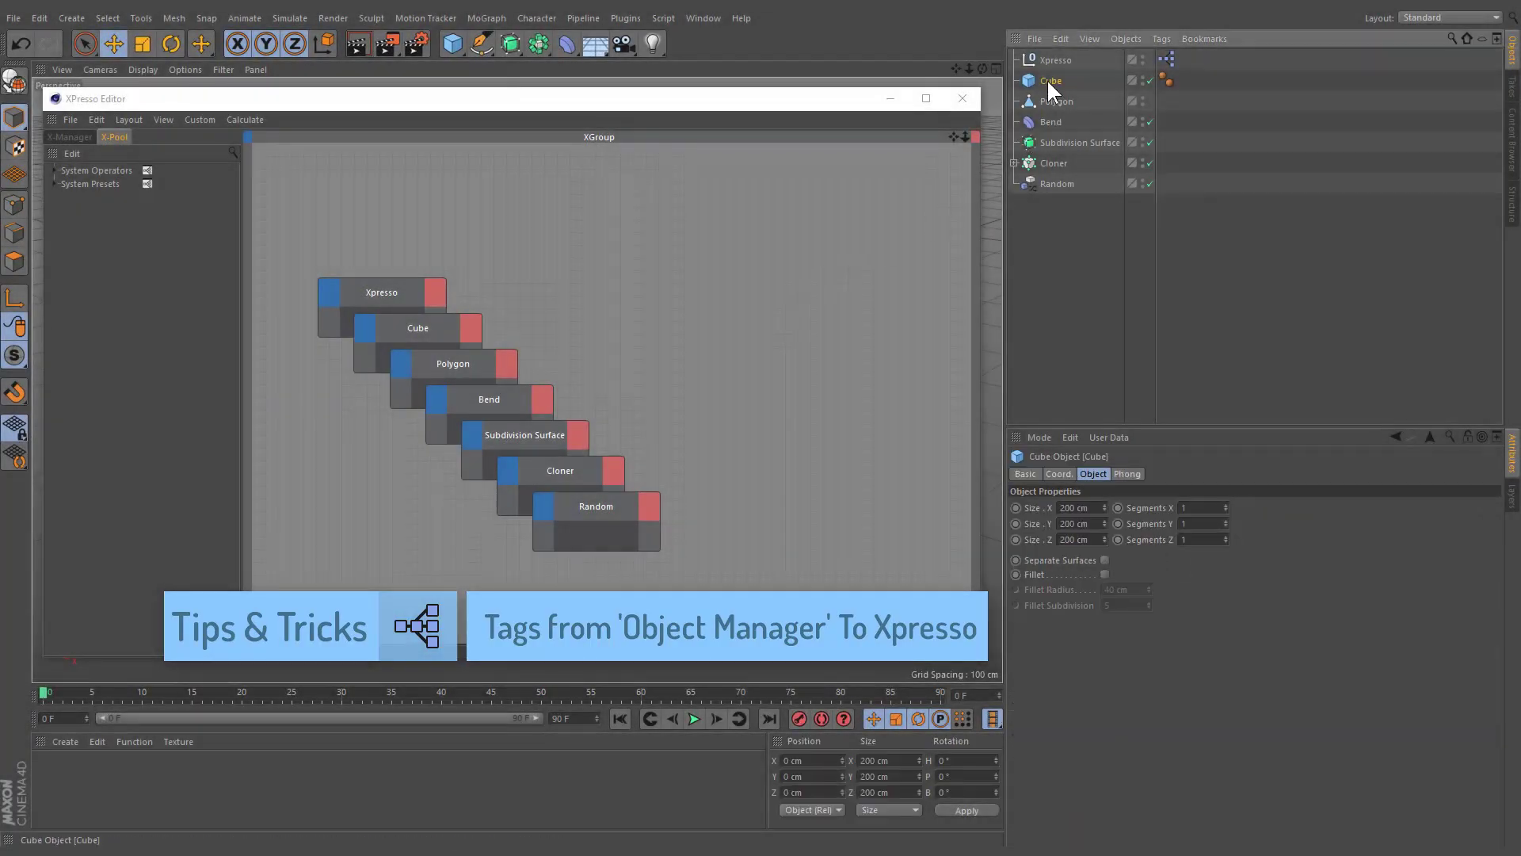
pyautogui.rightClick(1048, 81)
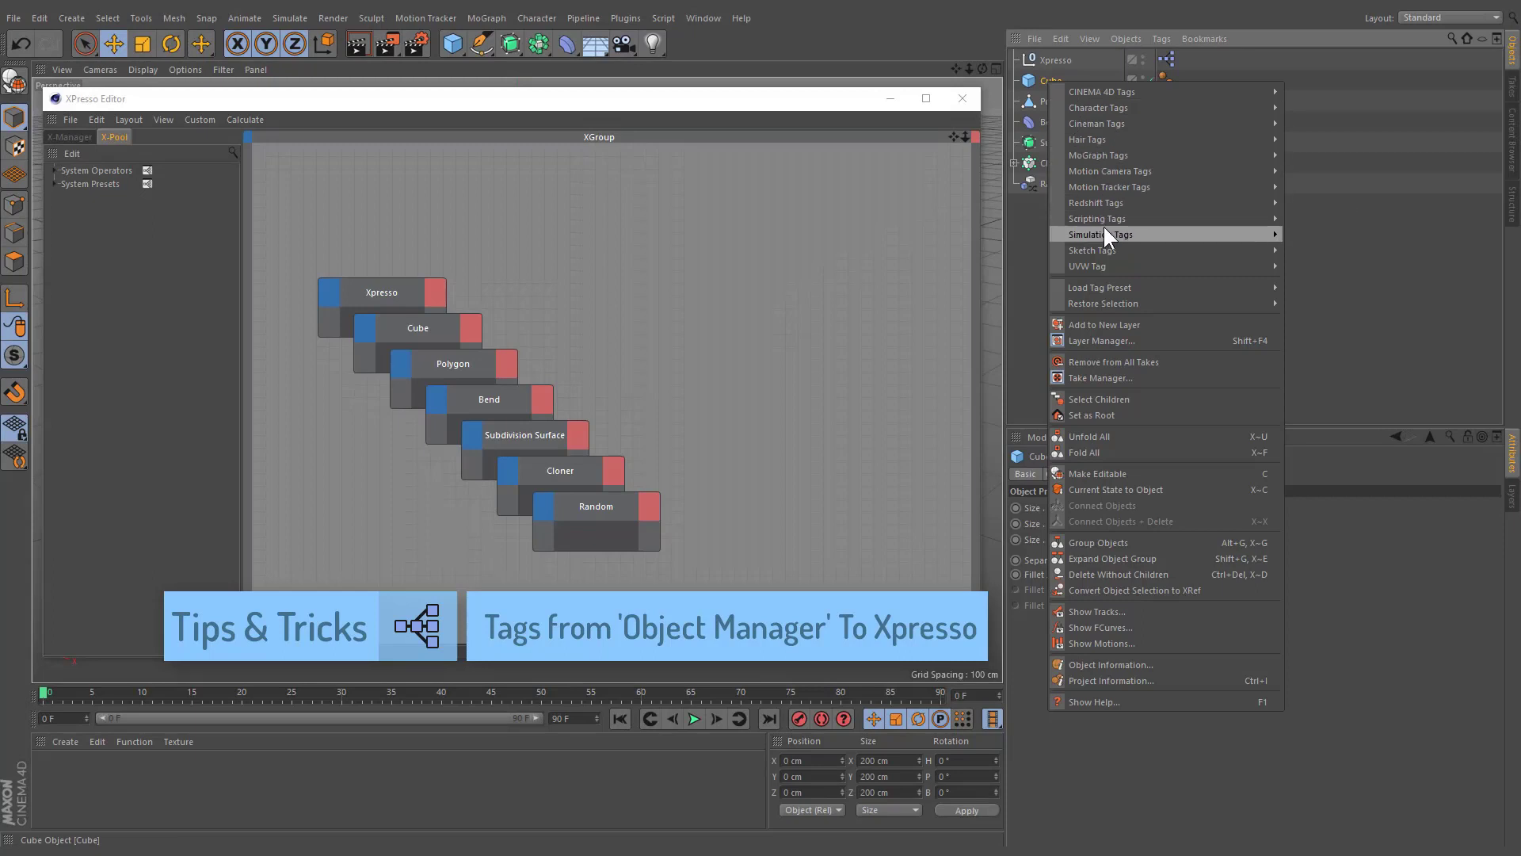
pyautogui.moveTo(1138, 235)
pyautogui.click(1312, 235)
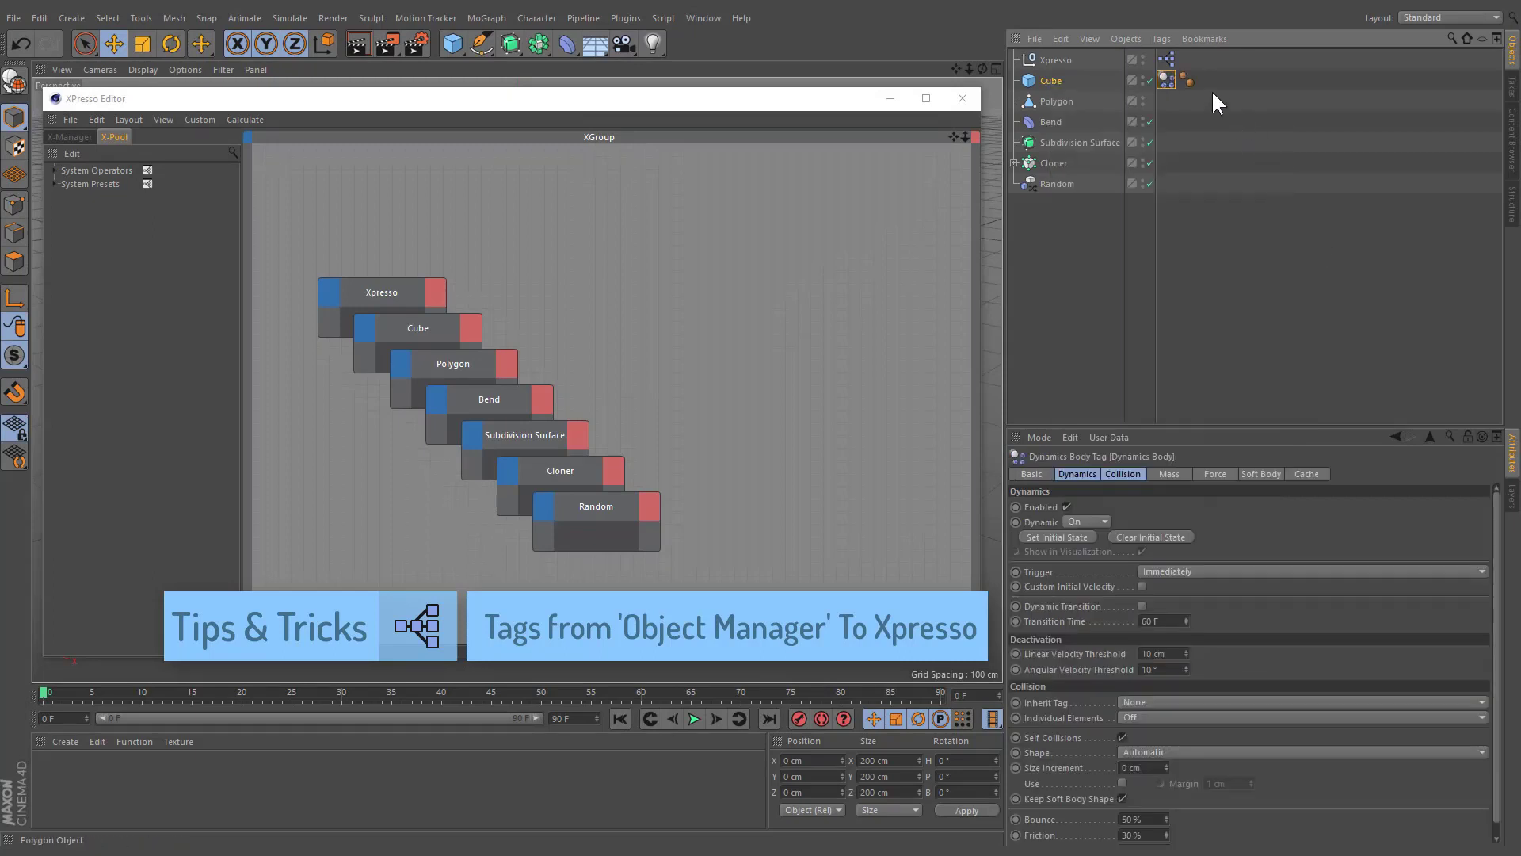
pyautogui.moveTo(1168, 77); pyautogui.dragTo(661, 300)
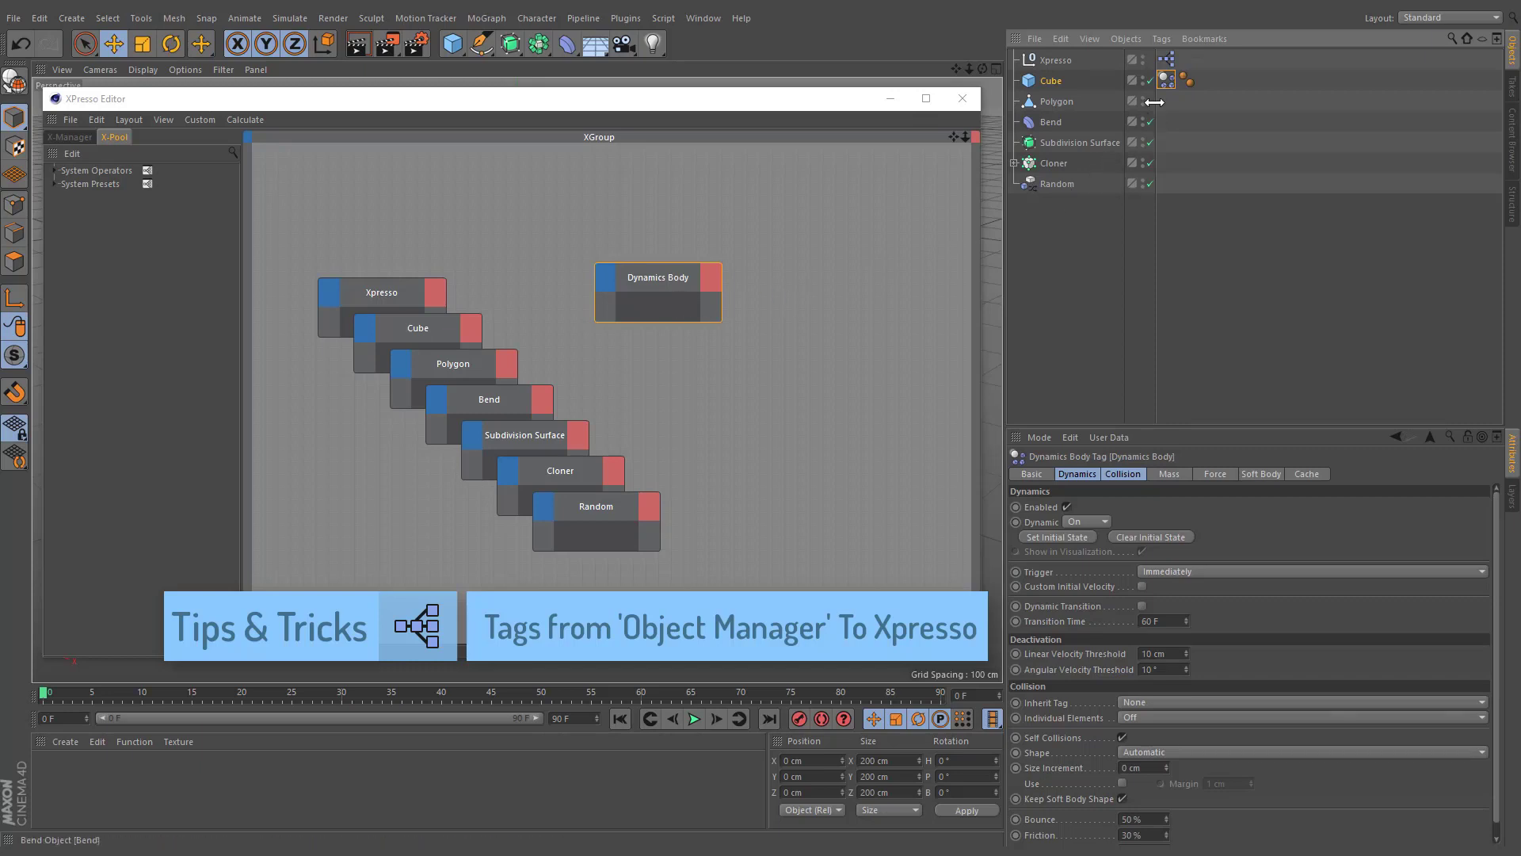
# Add the Phong and XPresso tags as nodes and move all three tag nodes left
pyautogui.click(1185, 80)
pyautogui.moveTo(1185, 80); pyautogui.dragTo(697, 337)
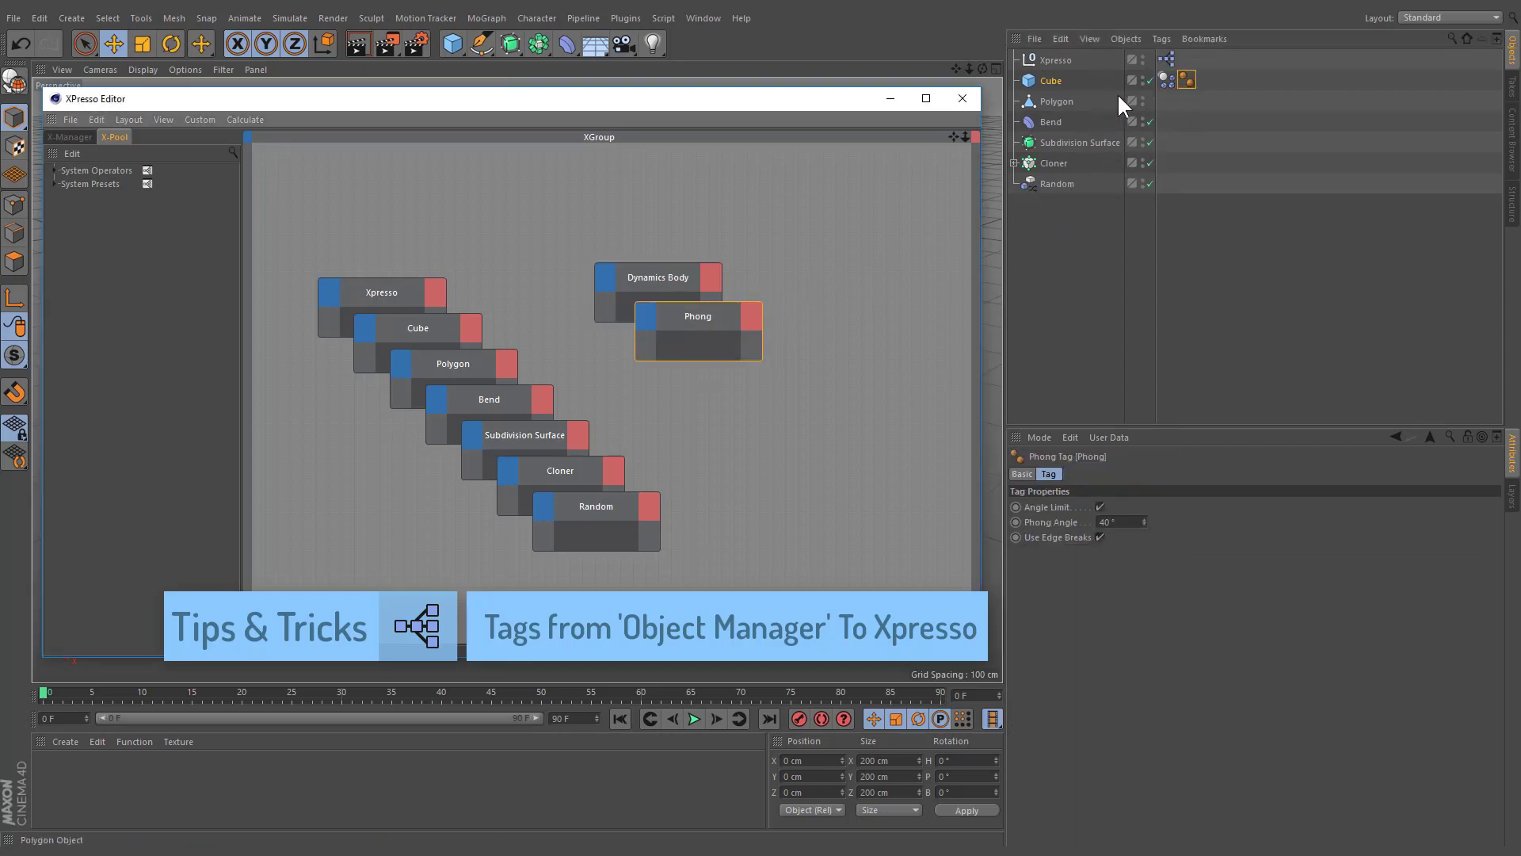
pyautogui.click(1166, 60)
pyautogui.moveTo(1165, 63); pyautogui.dragTo(724, 350)
pyautogui.click(931, 295)
pyautogui.moveTo(924, 263); pyautogui.dragTo(665, 442)
pyautogui.moveTo(665, 273); pyautogui.dragTo(572, 277)
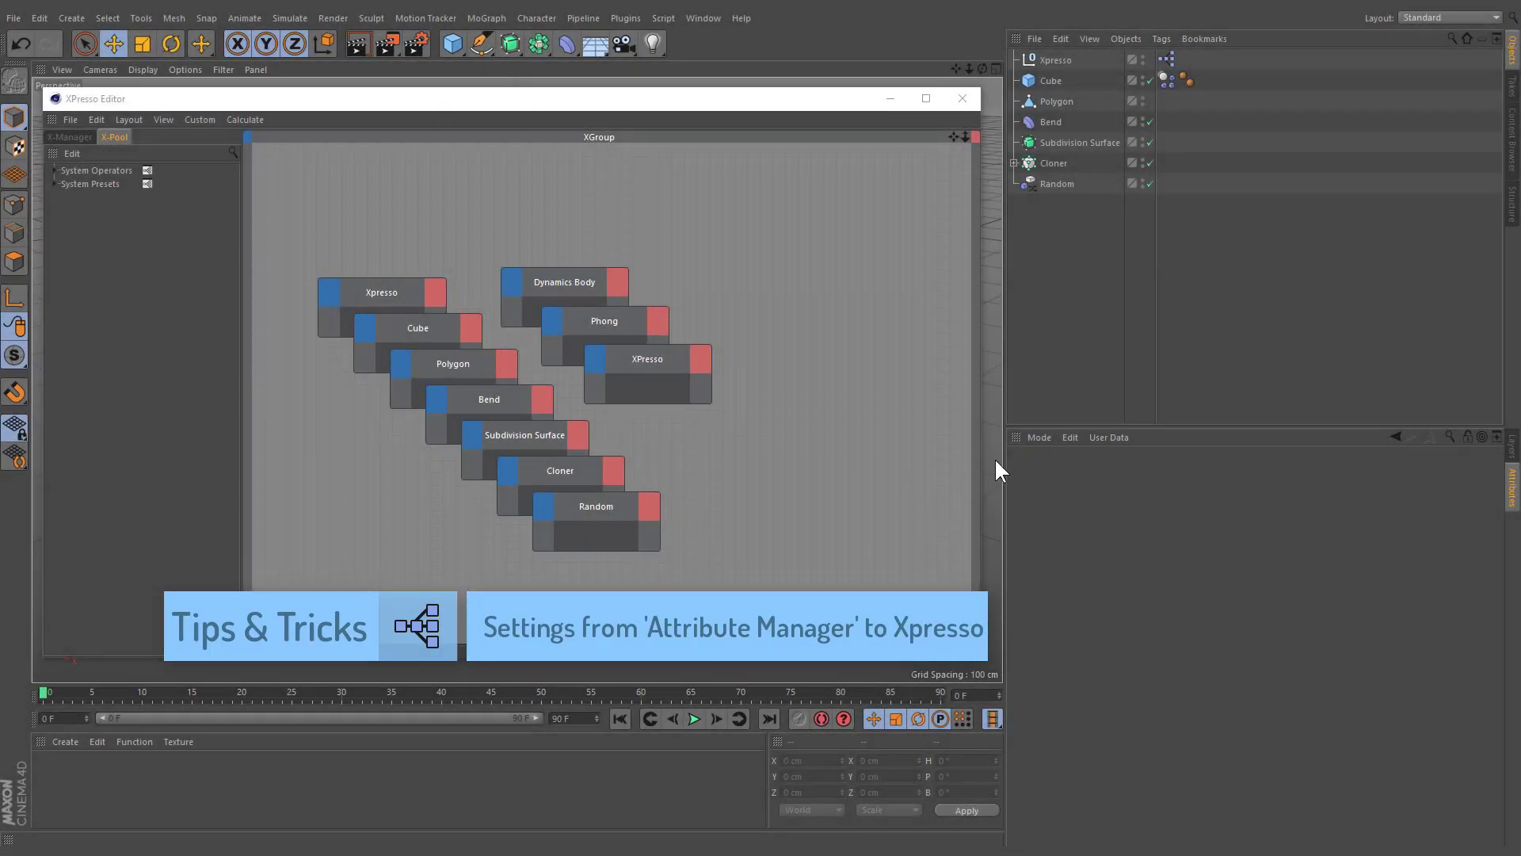
# Add Render Settings, Project and Perspective View Settings nodes via the Attribute Manager Mode menu
pyautogui.click(1037, 437)
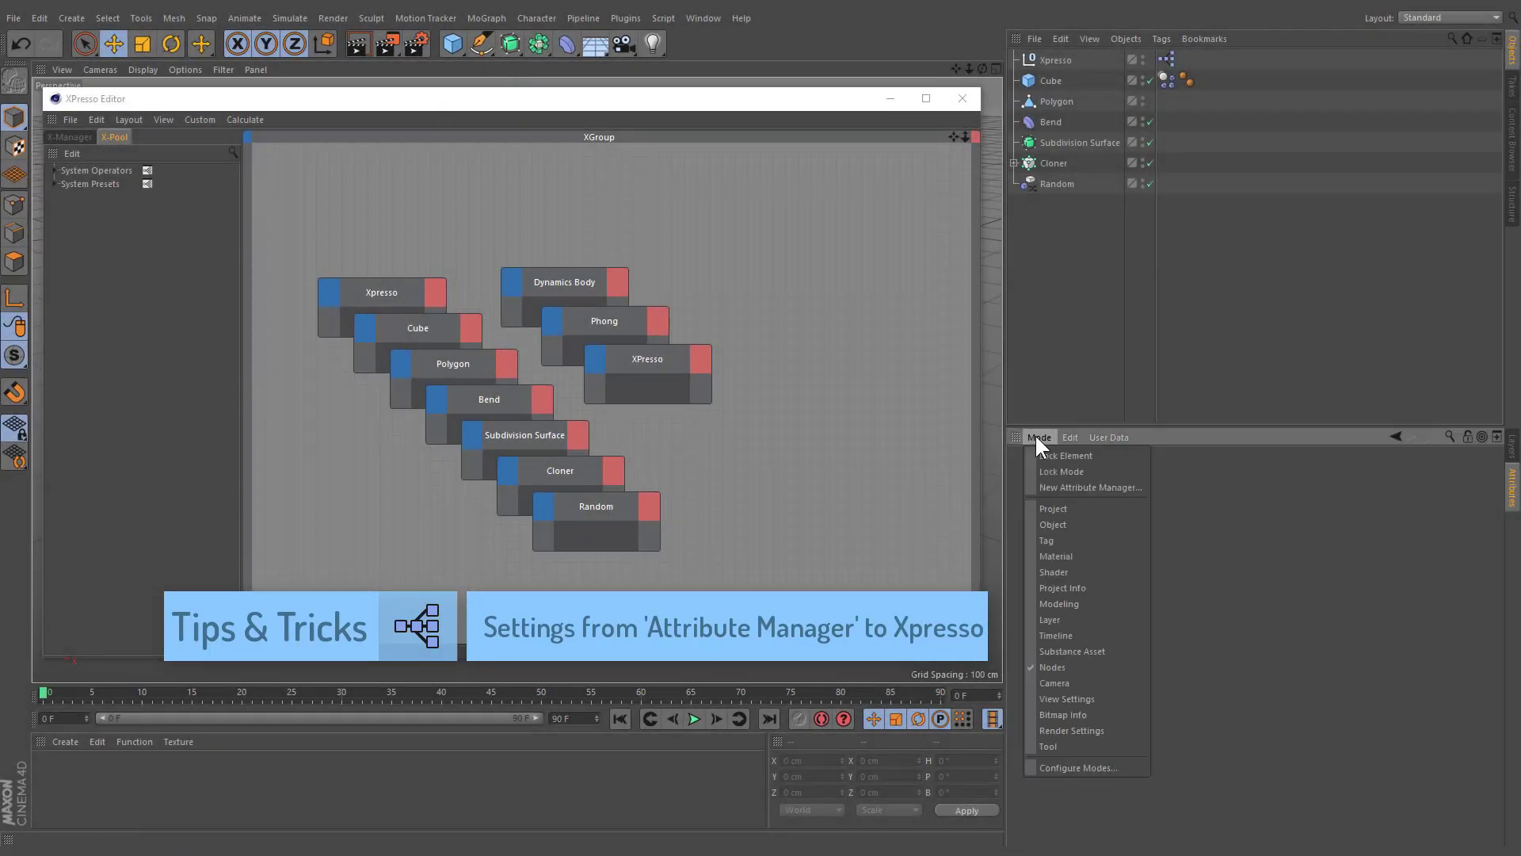
pyautogui.click(1046, 731)
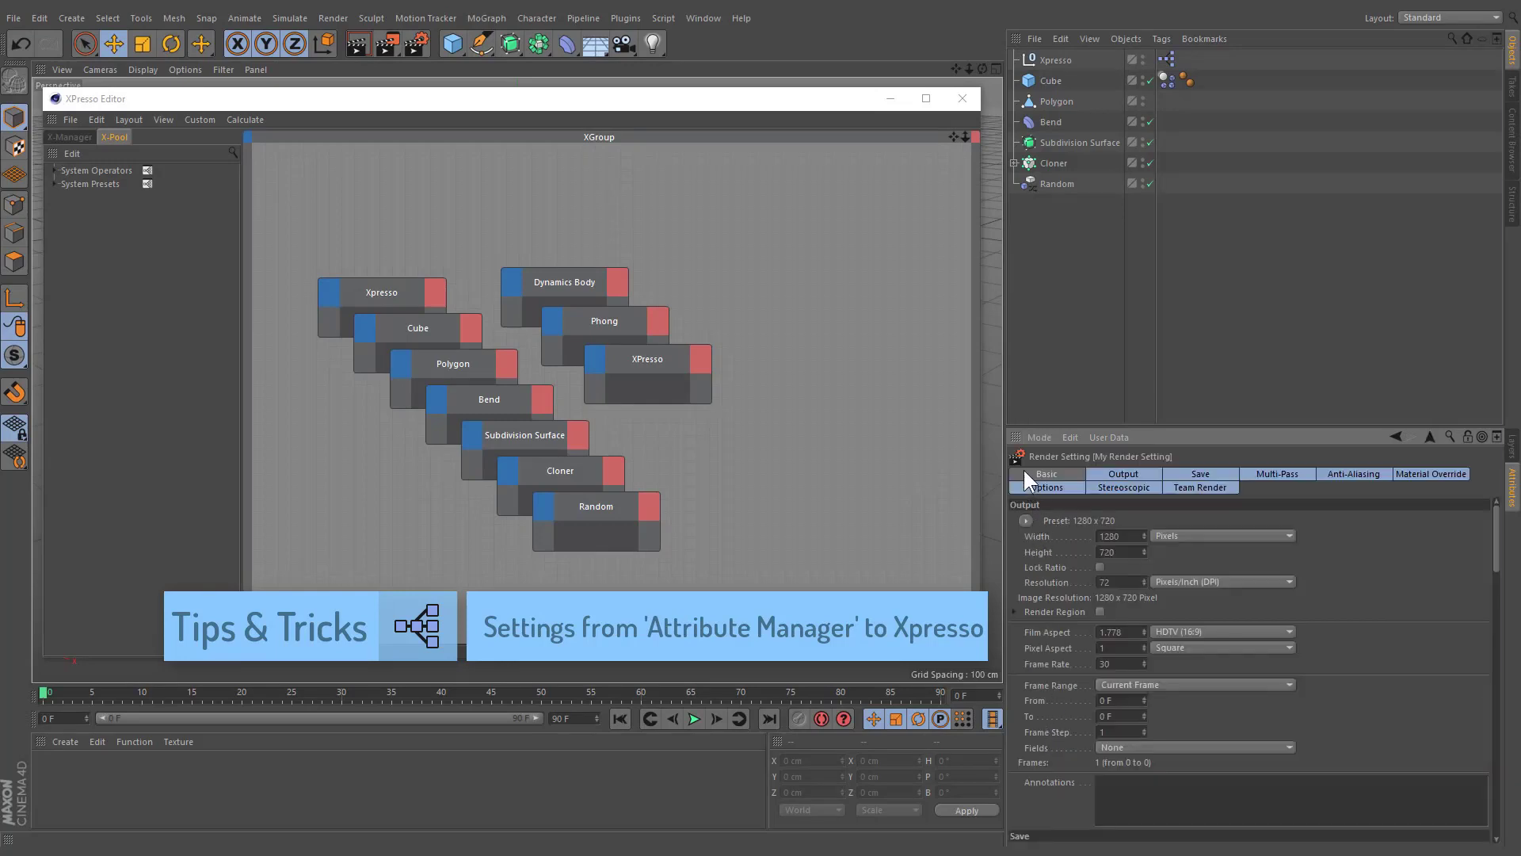
pyautogui.moveTo(1019, 457); pyautogui.dragTo(767, 299)
pyautogui.click(1037, 437)
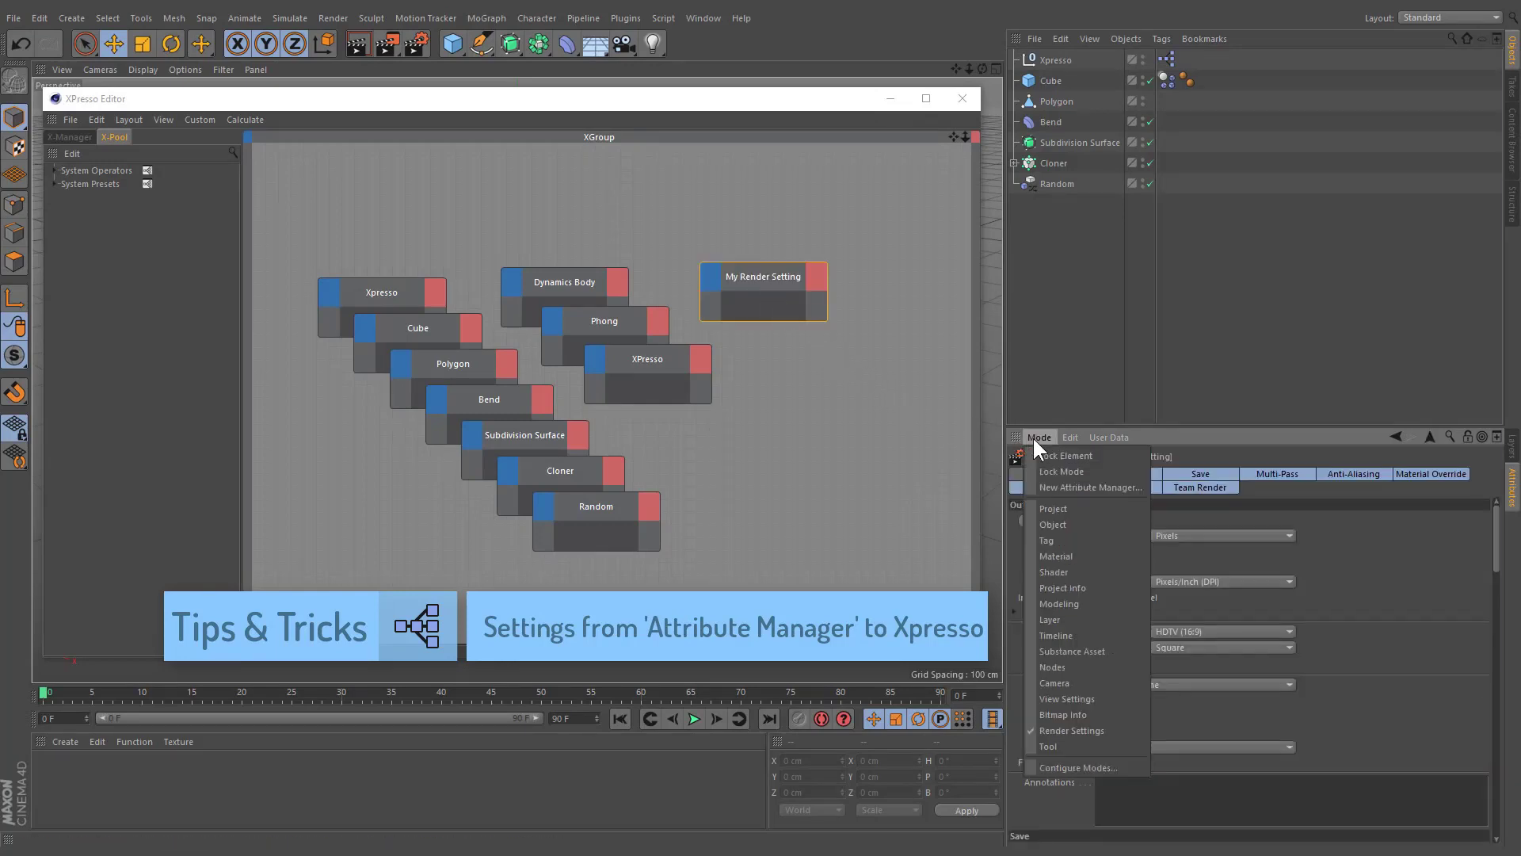
pyautogui.click(1066, 512)
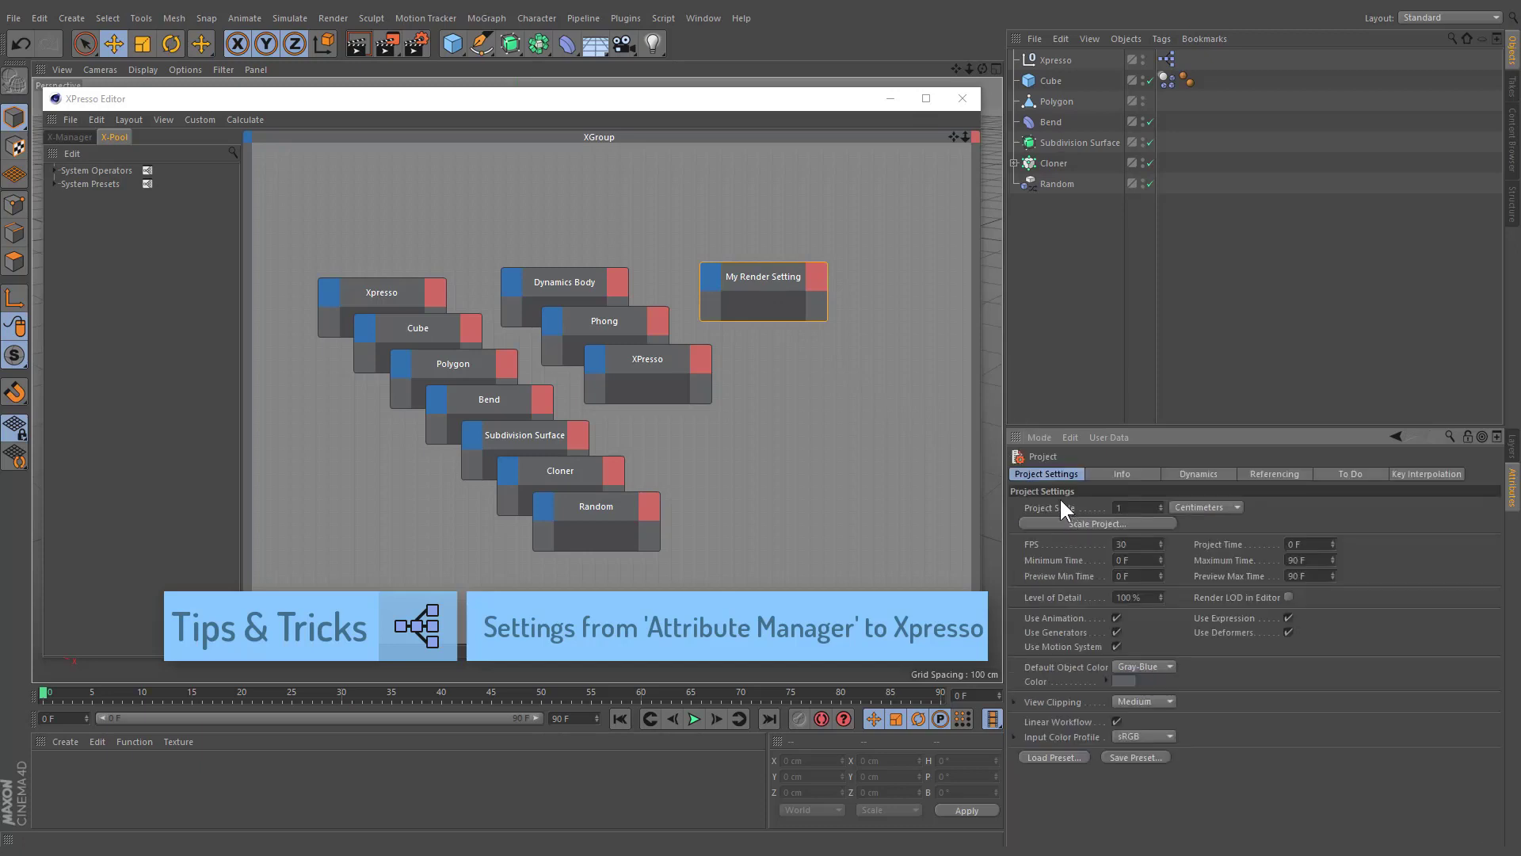
pyautogui.moveTo(1025, 463); pyautogui.dragTo(792, 346)
pyautogui.click(1040, 438)
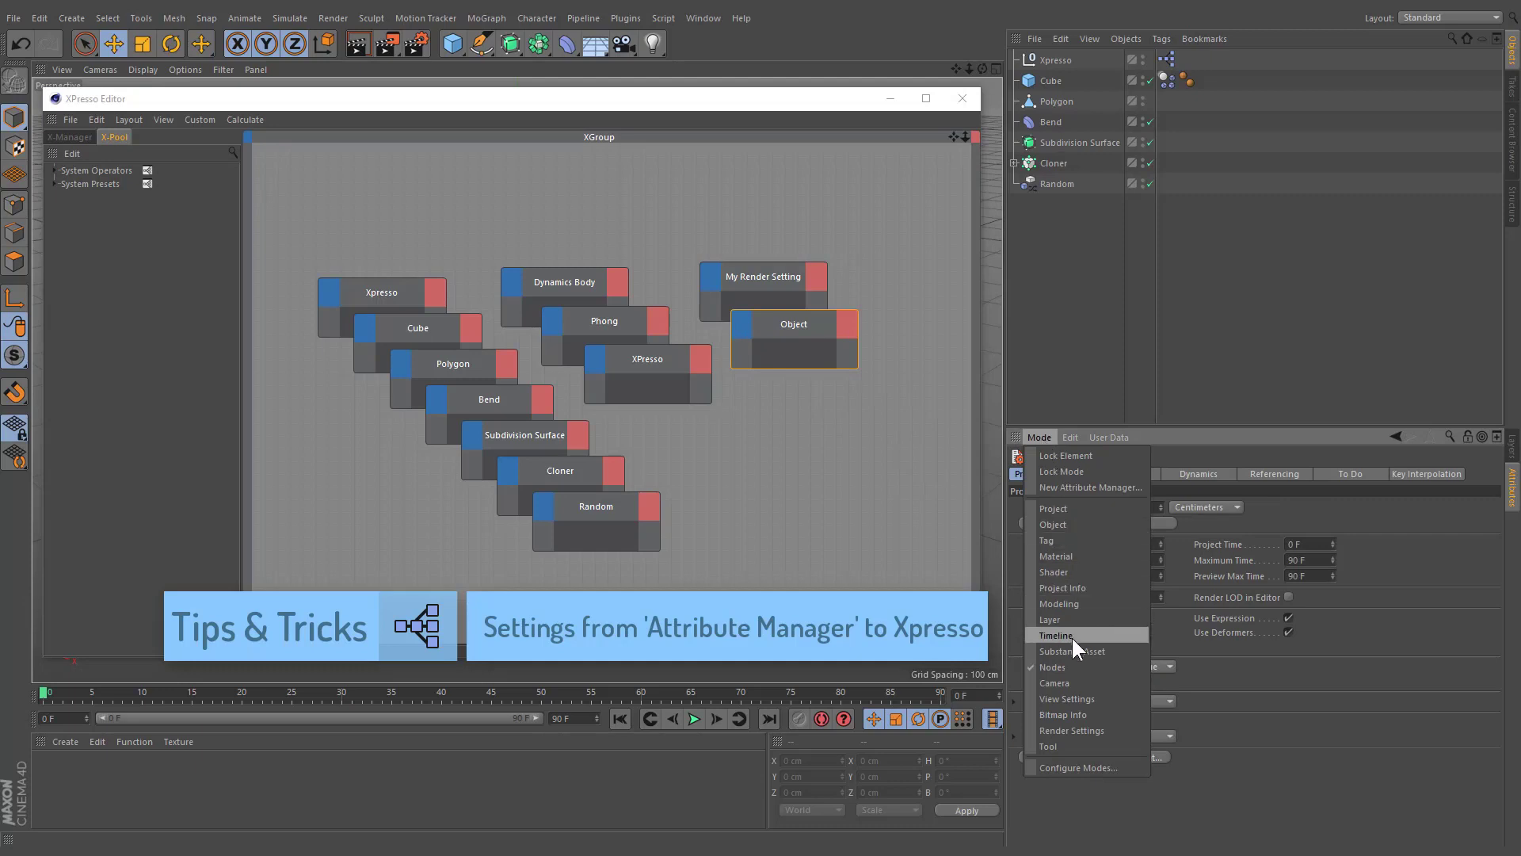
pyautogui.click(1067, 699)
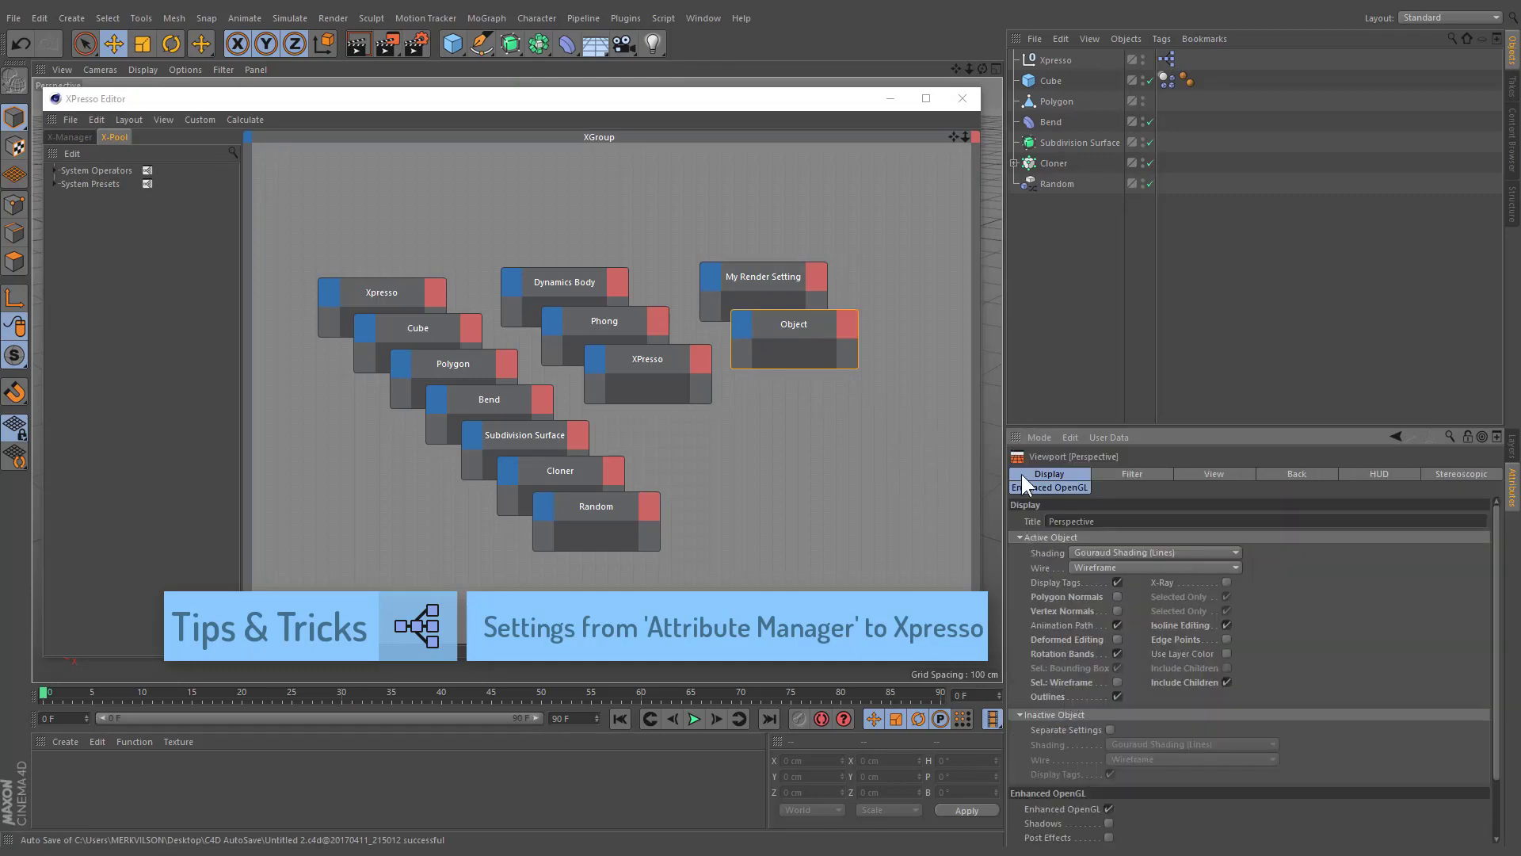
pyautogui.moveTo(1020, 469); pyautogui.dragTo(824, 386)
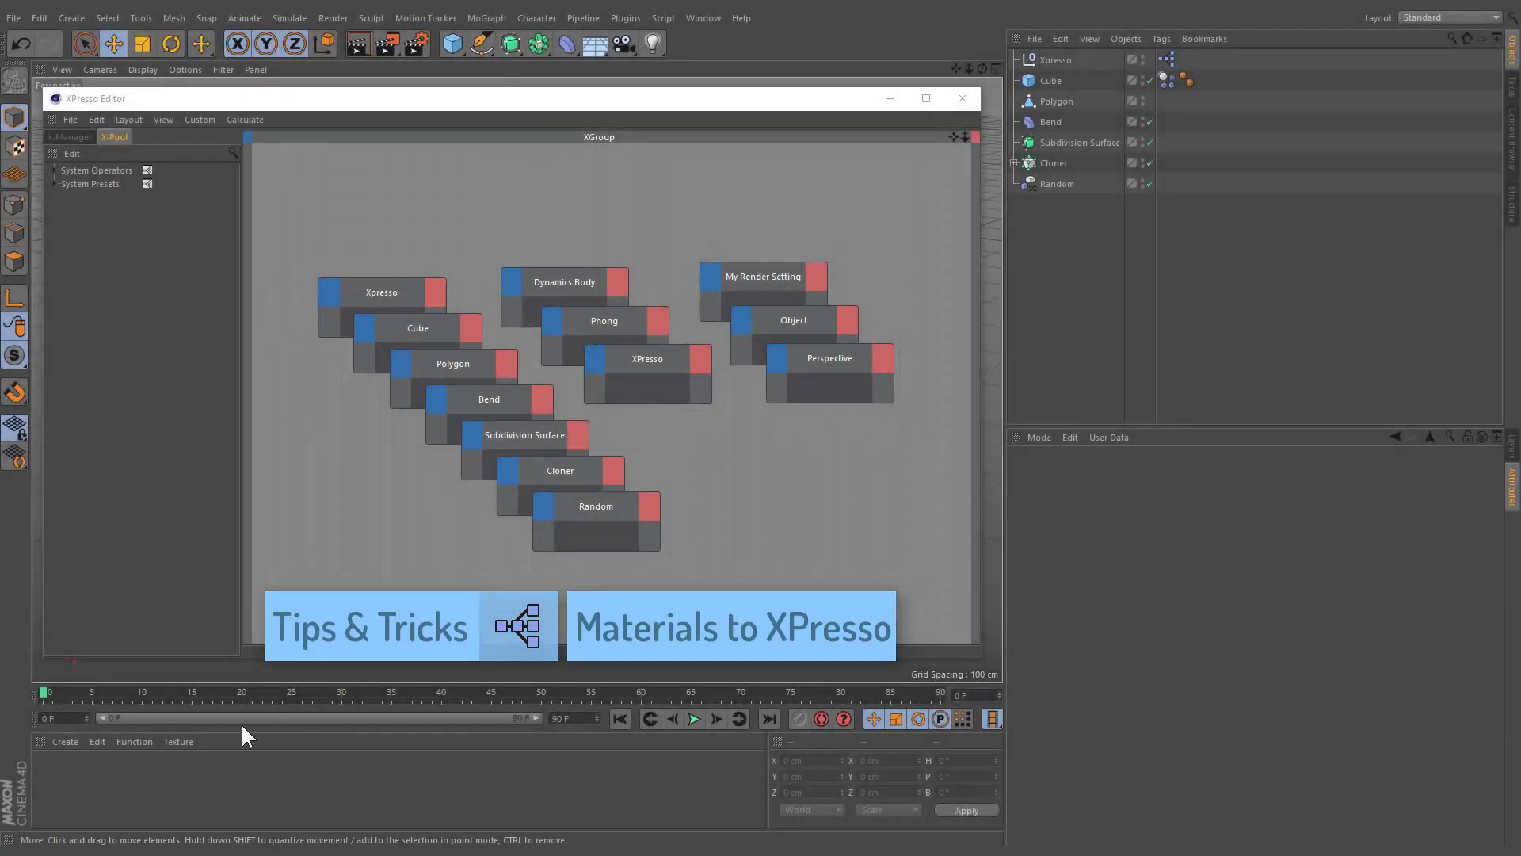
# Create a new material Mat, add it as a node, and give it a Gradient texture
pyautogui.doubleClick(104, 768)
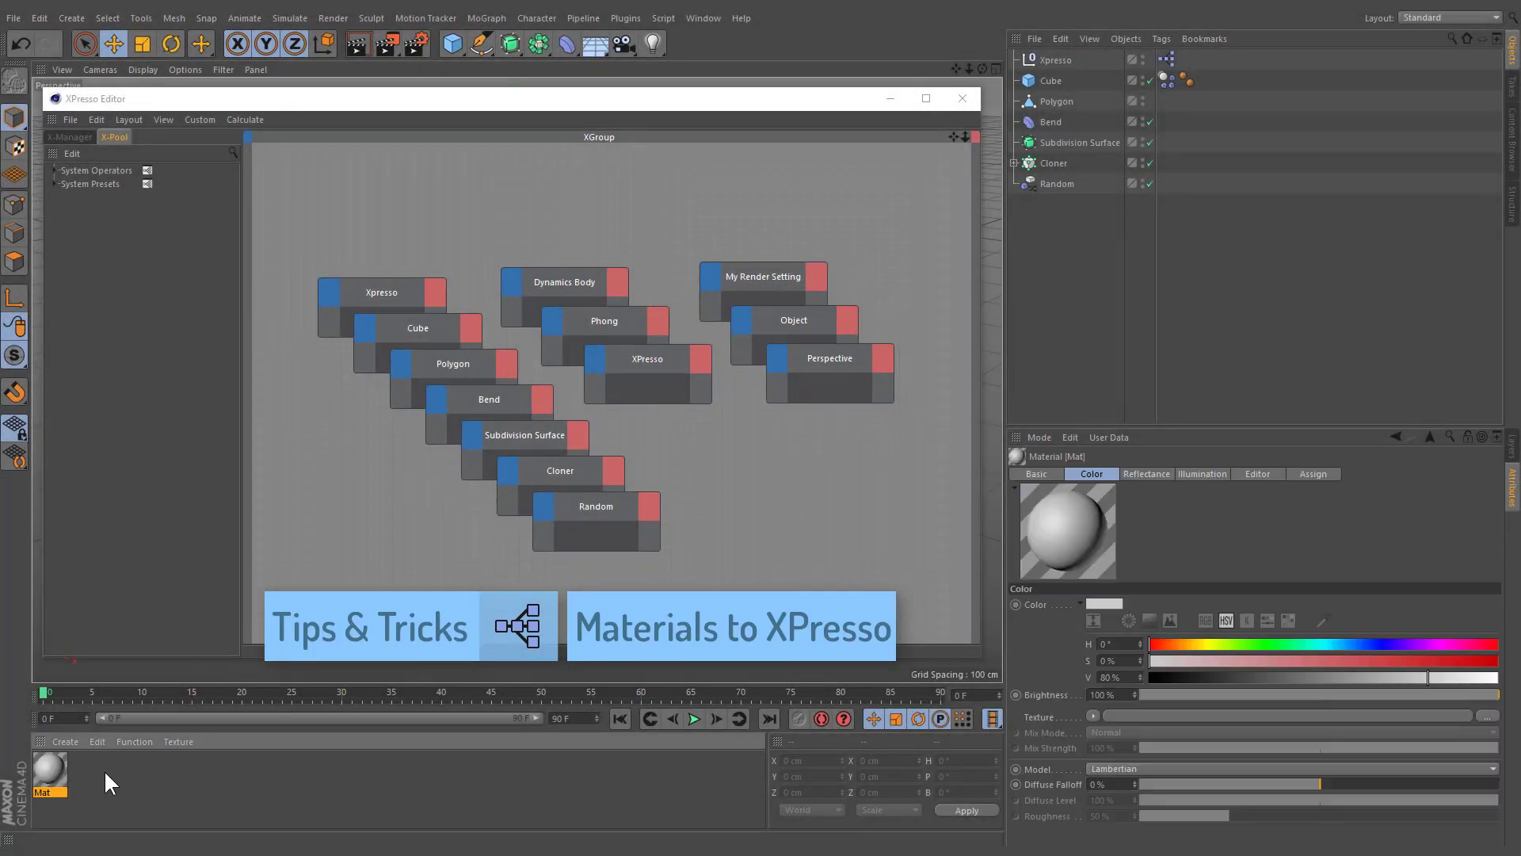
pyautogui.moveTo(49, 775); pyautogui.dragTo(362, 201)
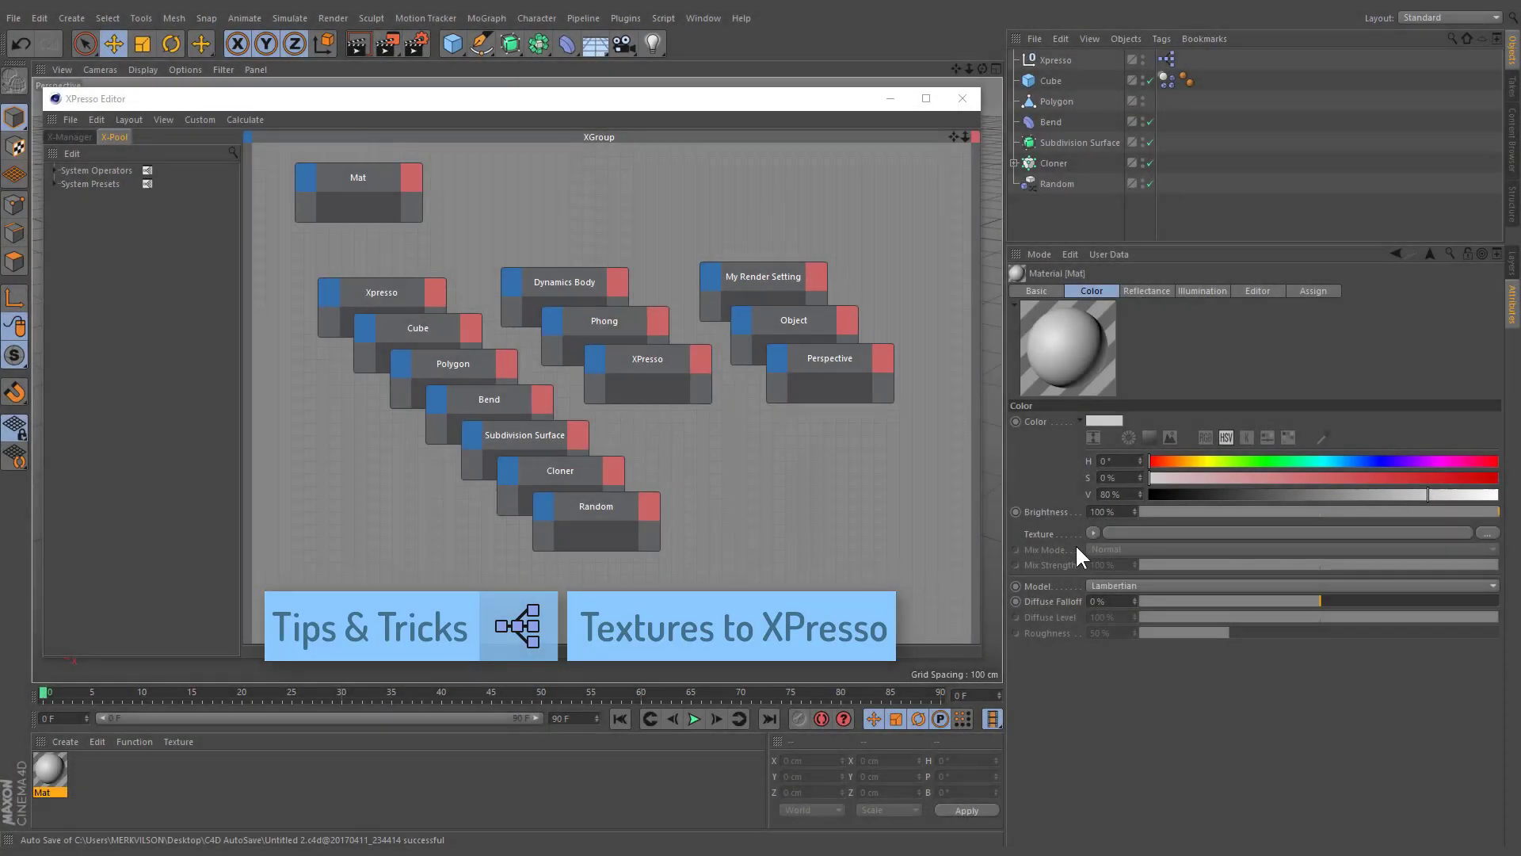
pyautogui.click(1087, 531)
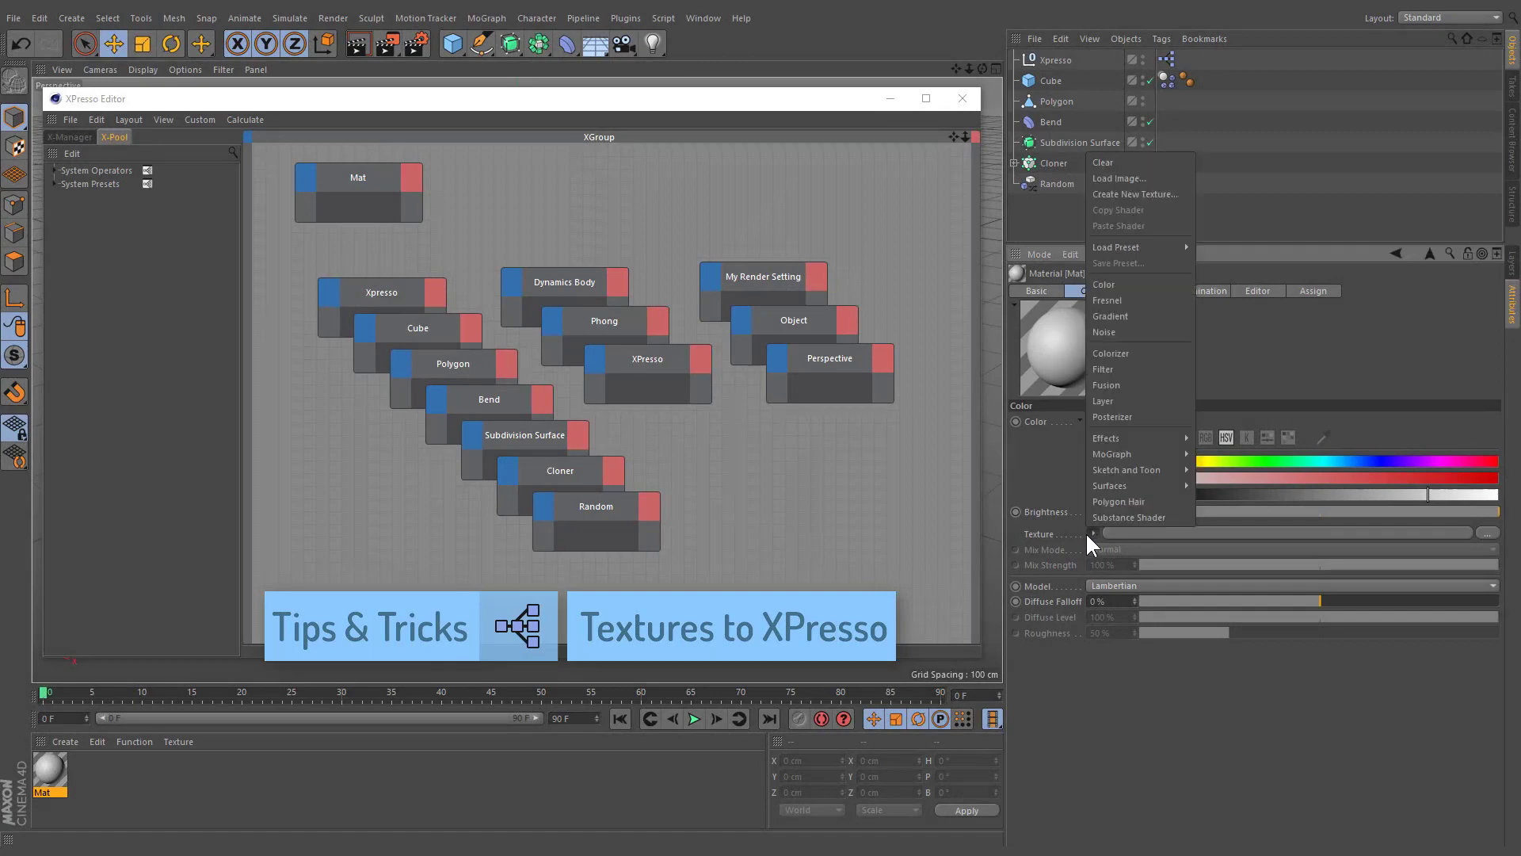
pyautogui.click(1120, 317)
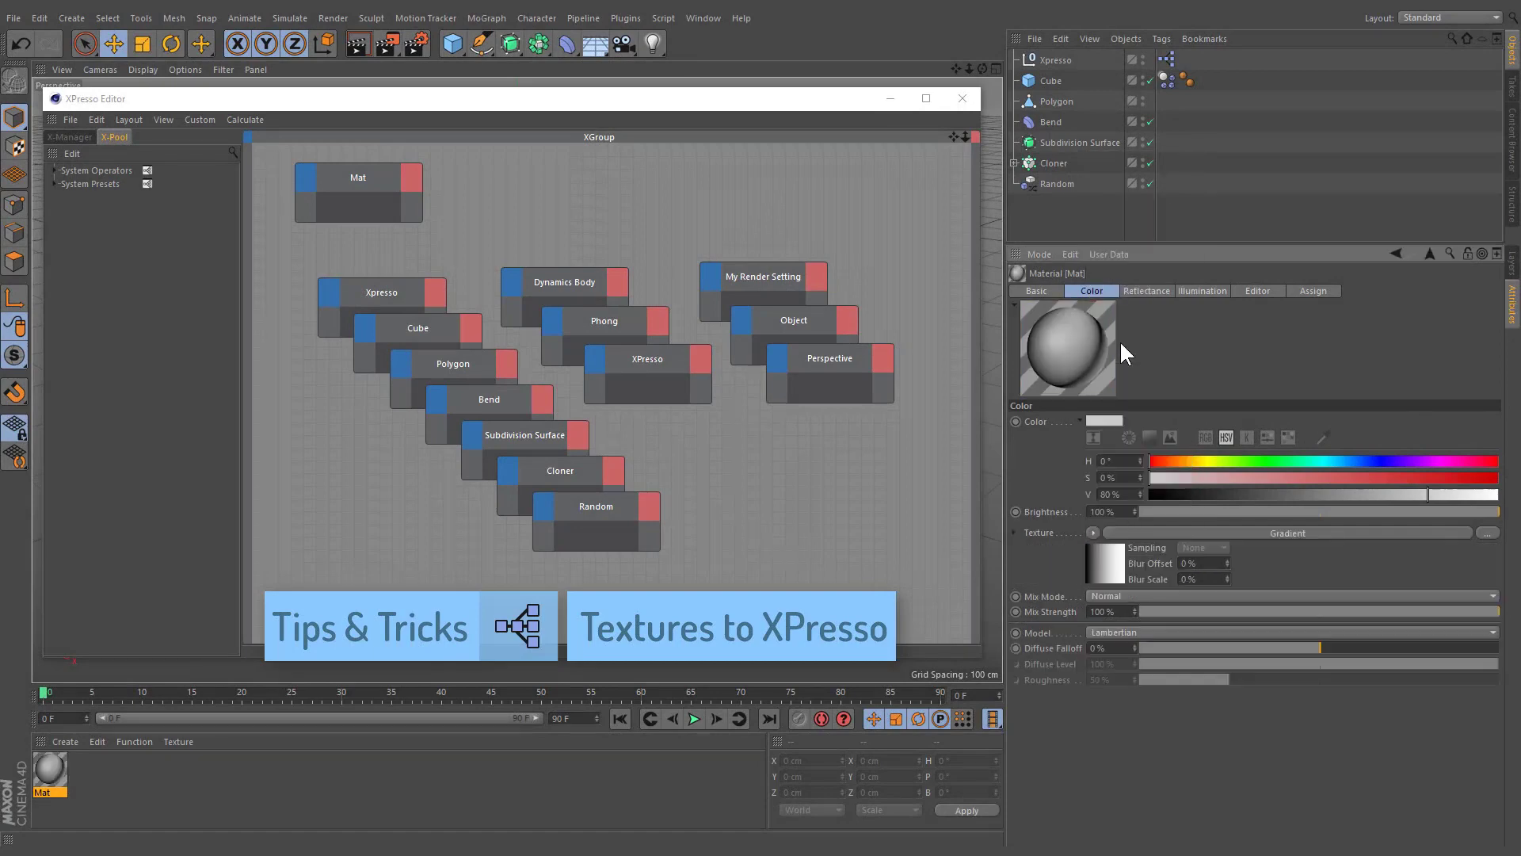
# Add the Gradient shader and My Render Setting as nodes in the XGroup
pyautogui.moveTo(1111, 566); pyautogui.dragTo(495, 203)
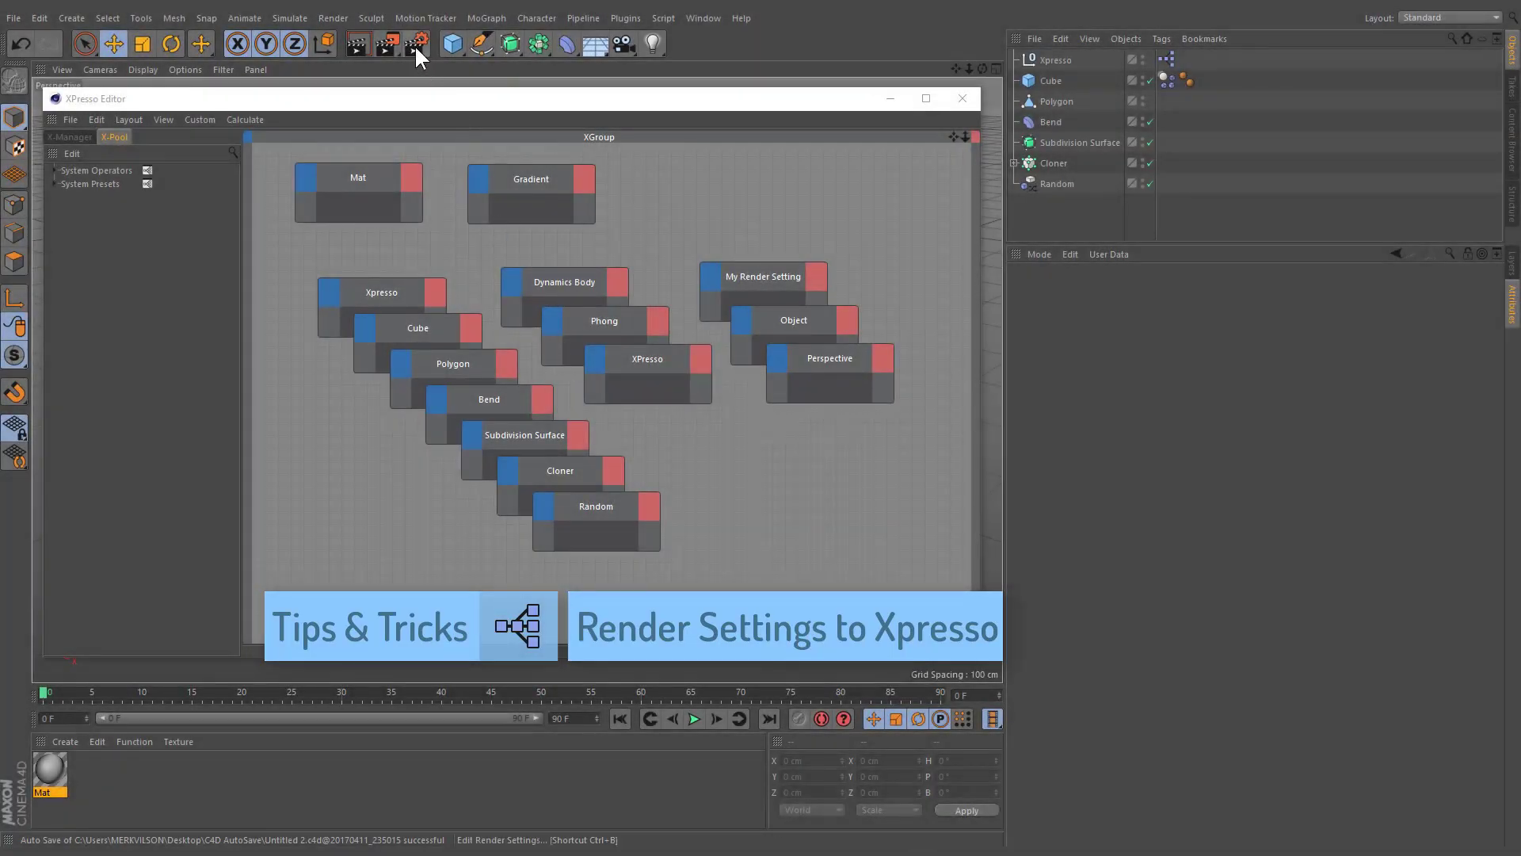
pyautogui.click(416, 46)
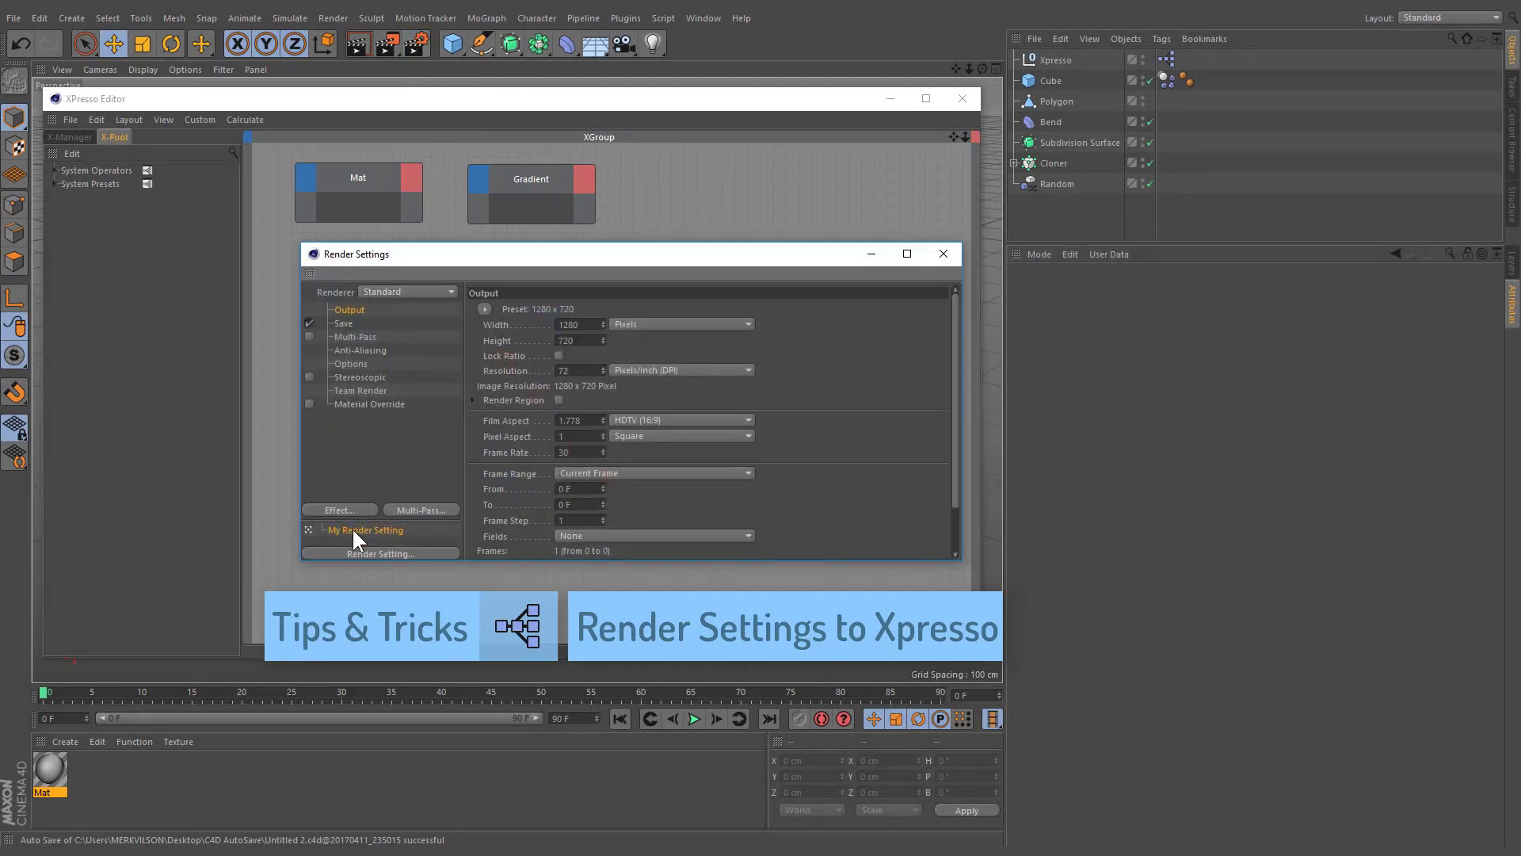
pyautogui.moveTo(351, 527); pyautogui.dragTo(702, 203)
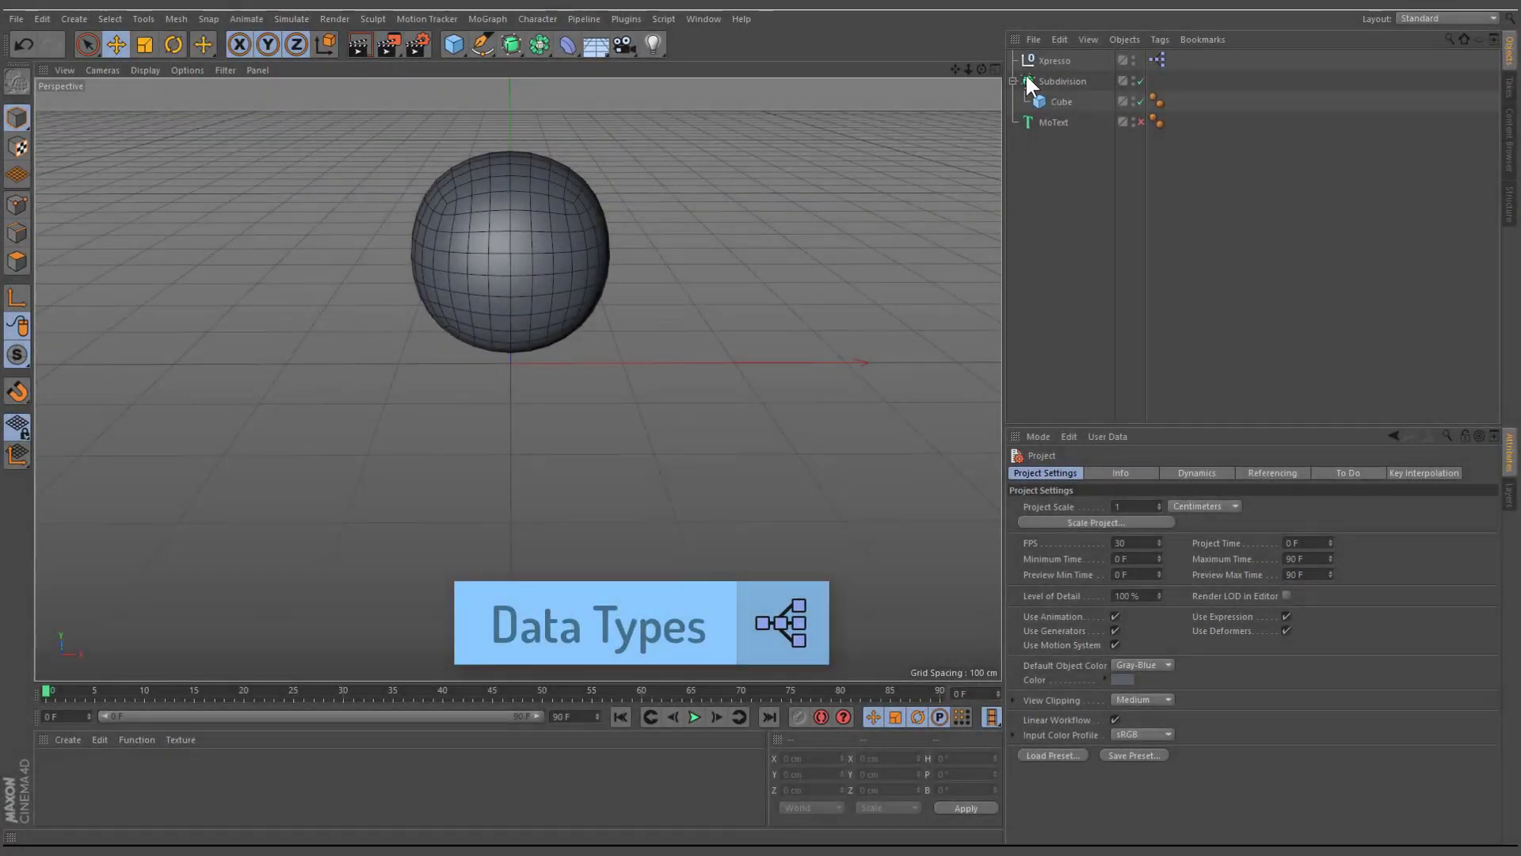
# Drag Subdivision into the XPresso editor and expose its Subdivision Editor parameter as an integer port
pyautogui.click(1048, 77)
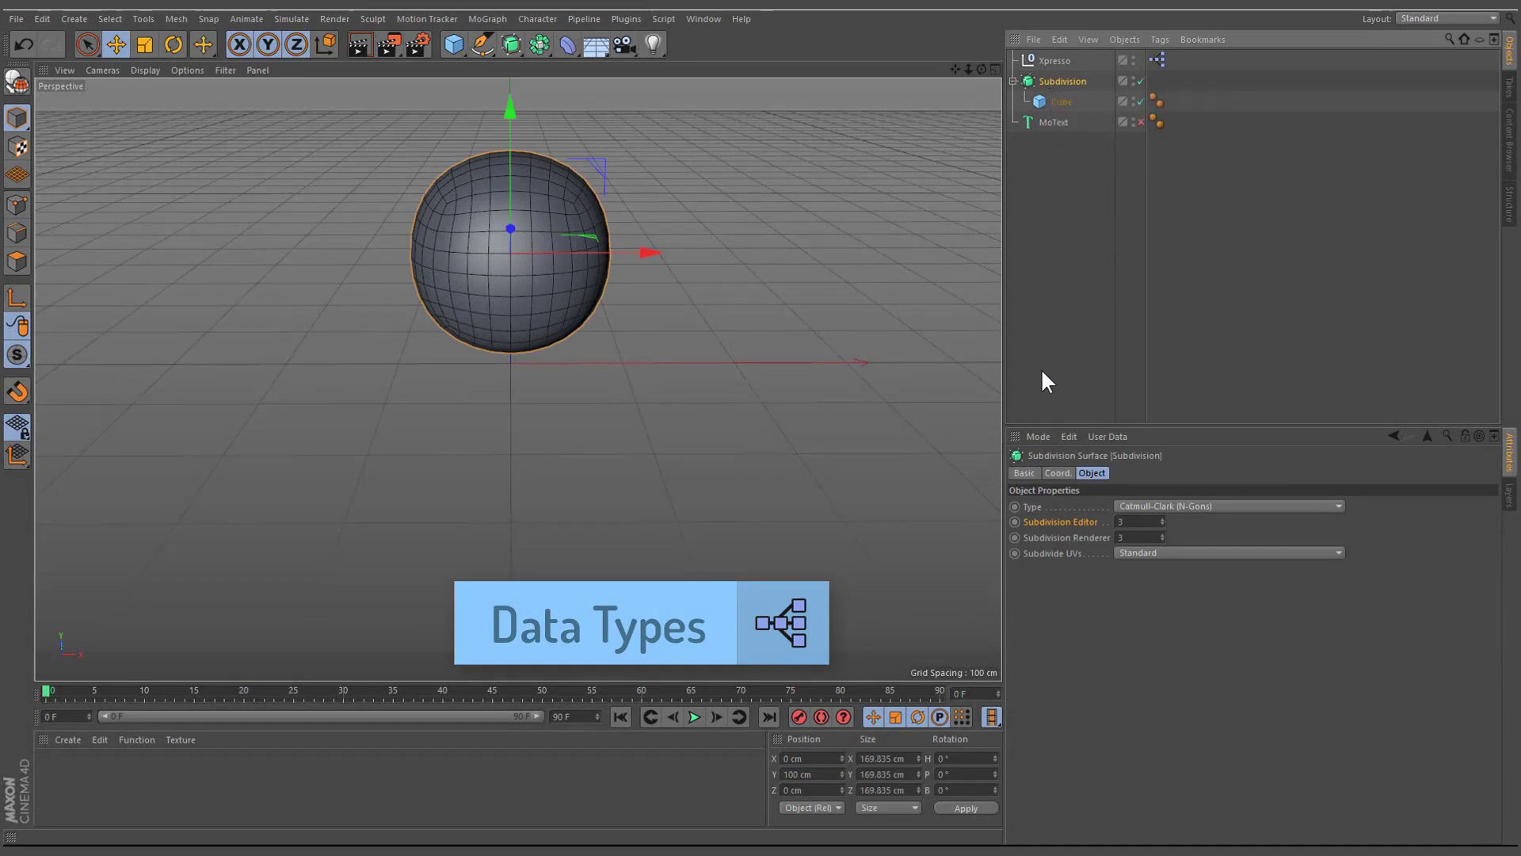
pyautogui.click(1023, 473)
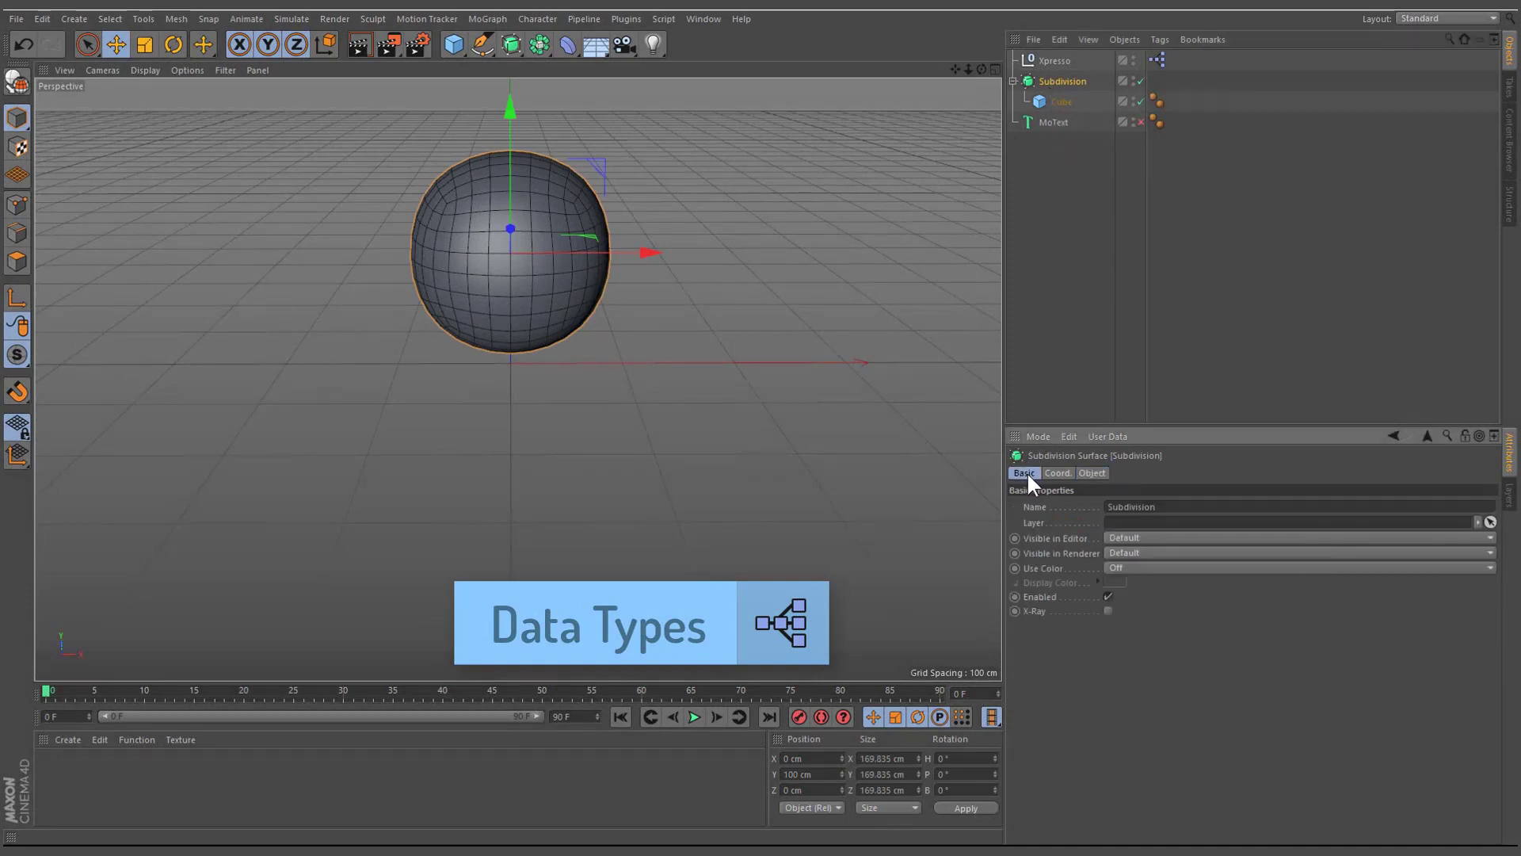
pyautogui.click(1047, 472)
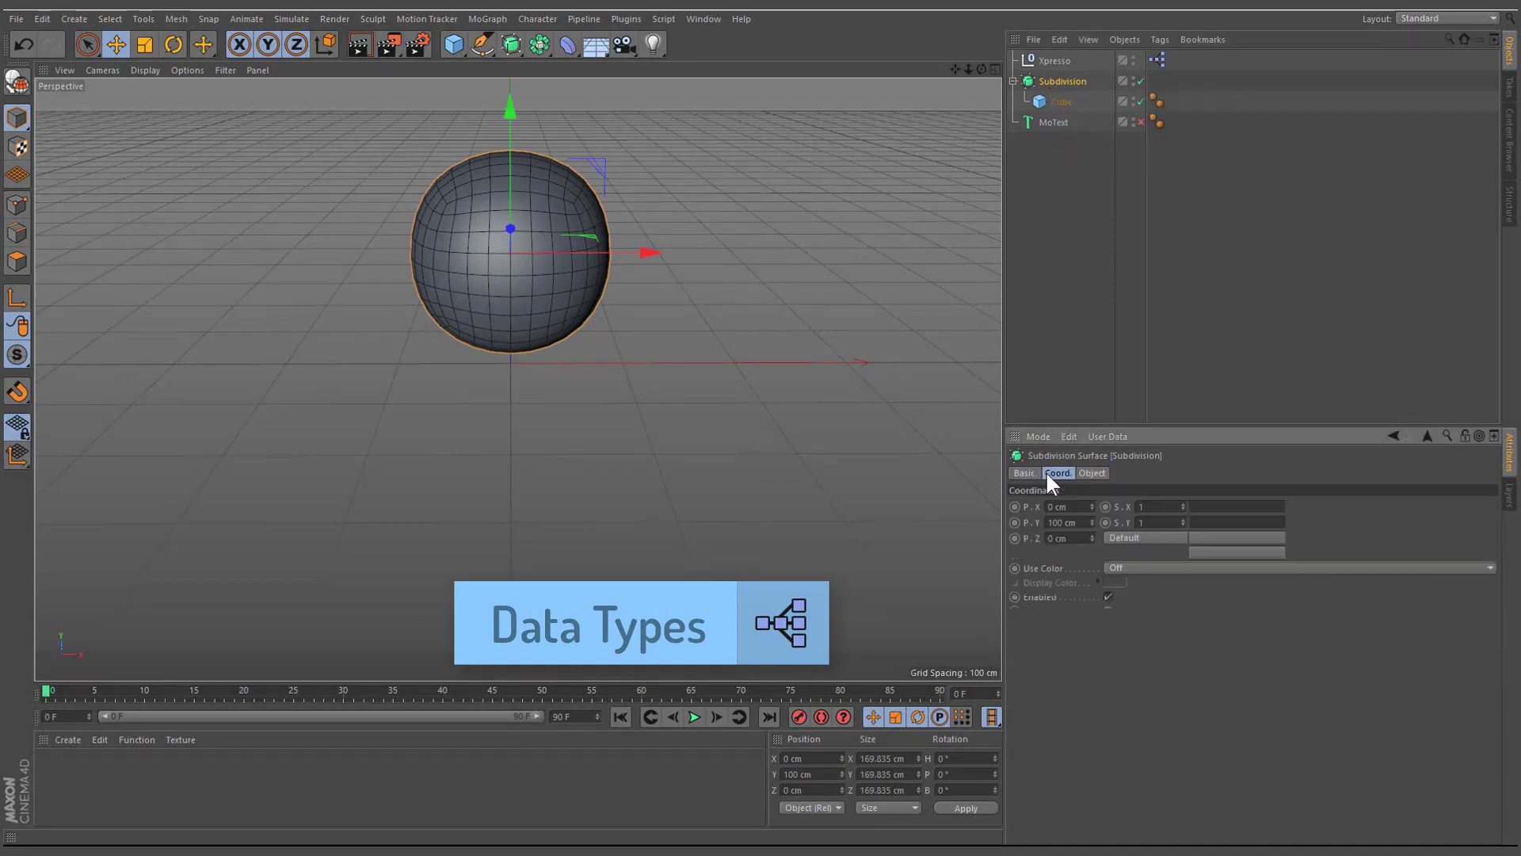
pyautogui.click(1090, 474)
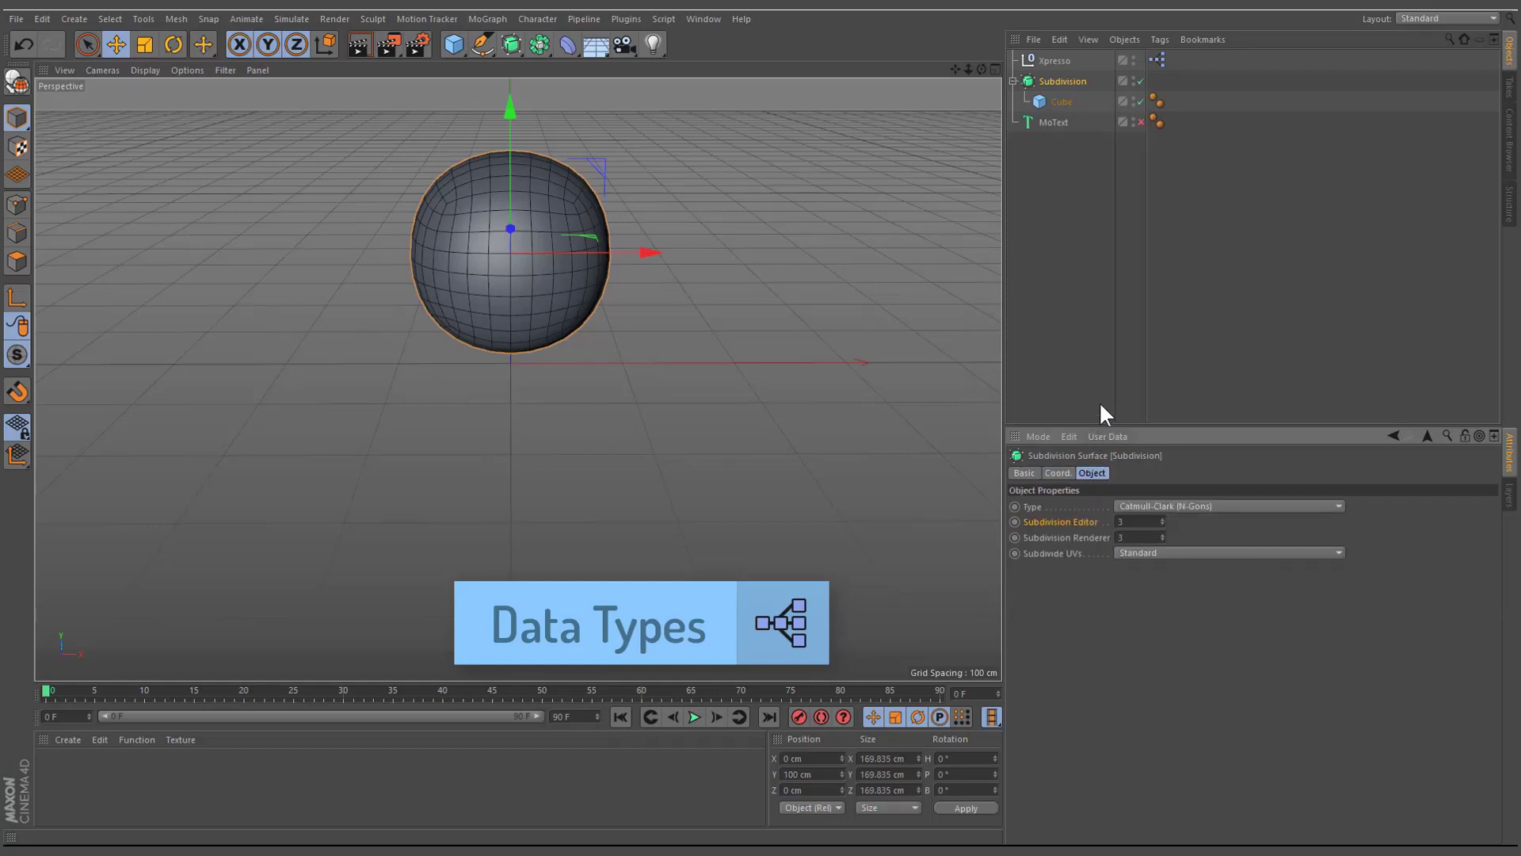
pyautogui.doubleClick(1158, 59)
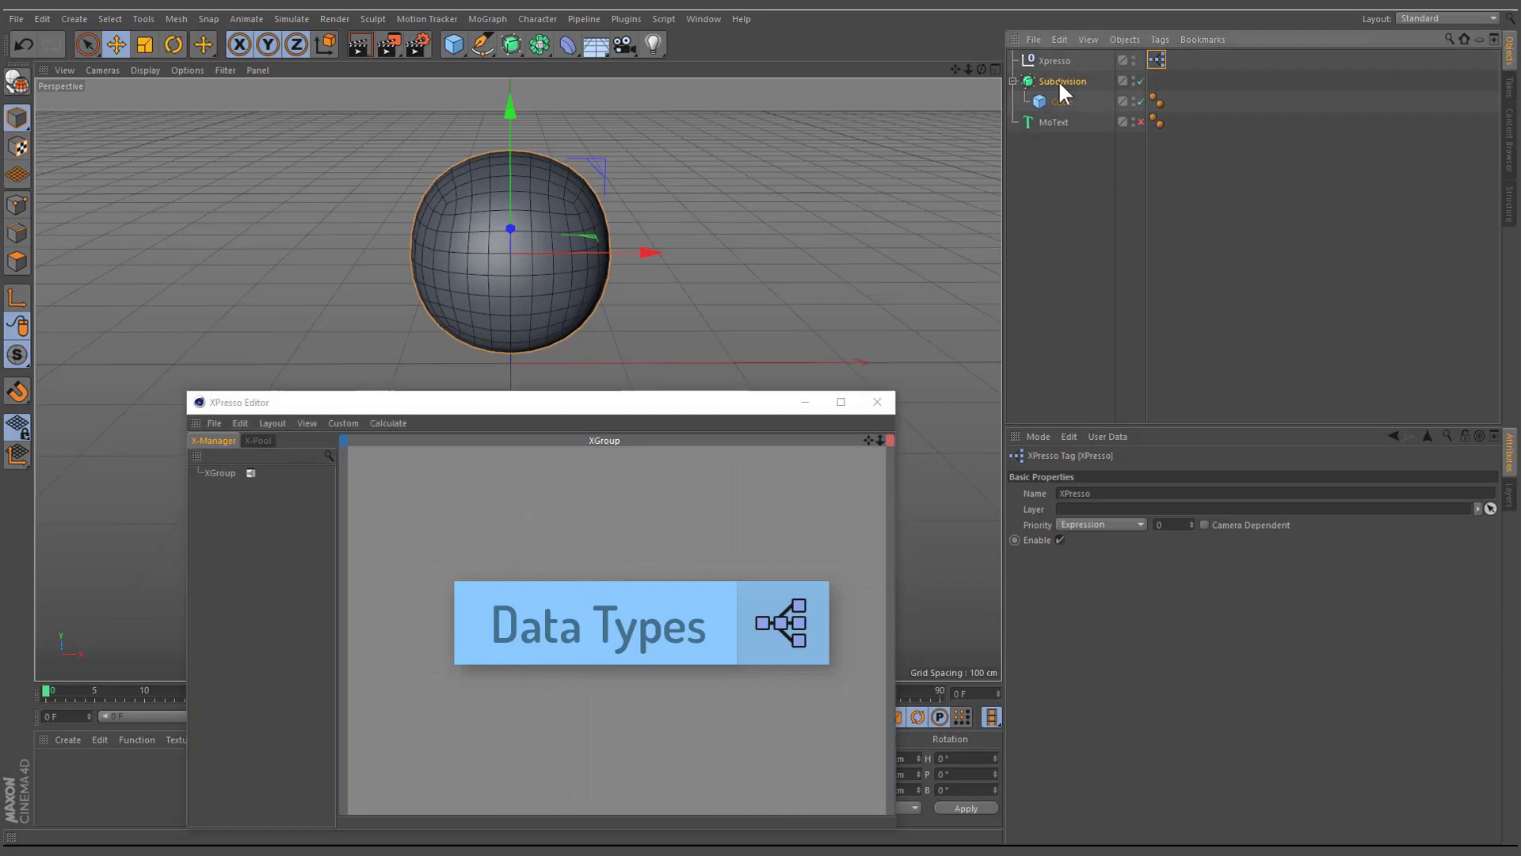
pyautogui.moveTo(851, 442); pyautogui.dragTo(775, 564)
pyautogui.click(777, 554)
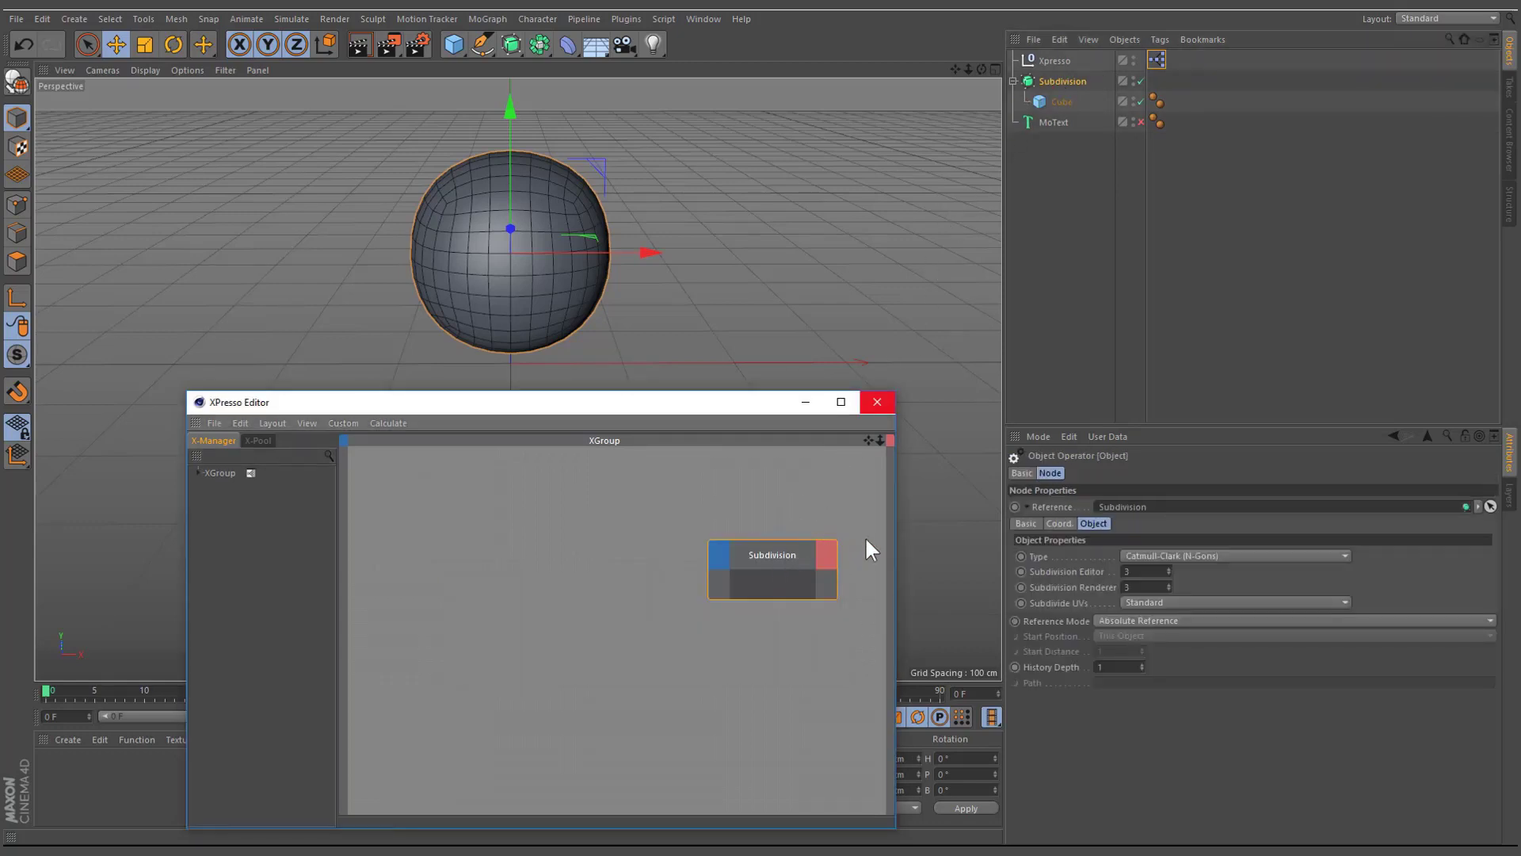
pyautogui.moveTo(1039, 568); pyautogui.dragTo(791, 590)
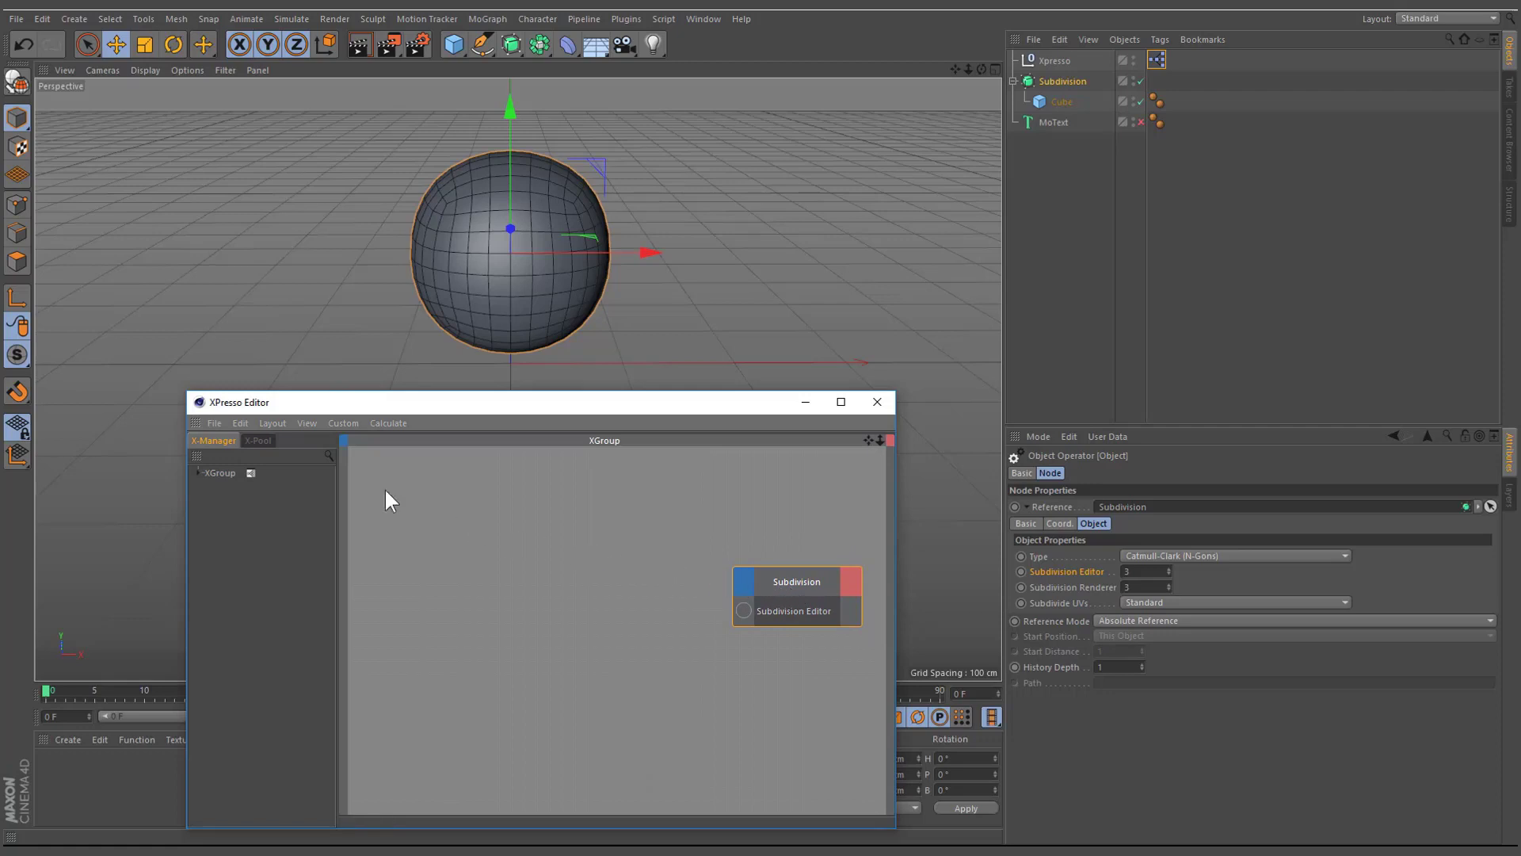
# Find 'constant' in the X-Pool and place a Constant node beside the Subdivision node
pyautogui.click(258, 440)
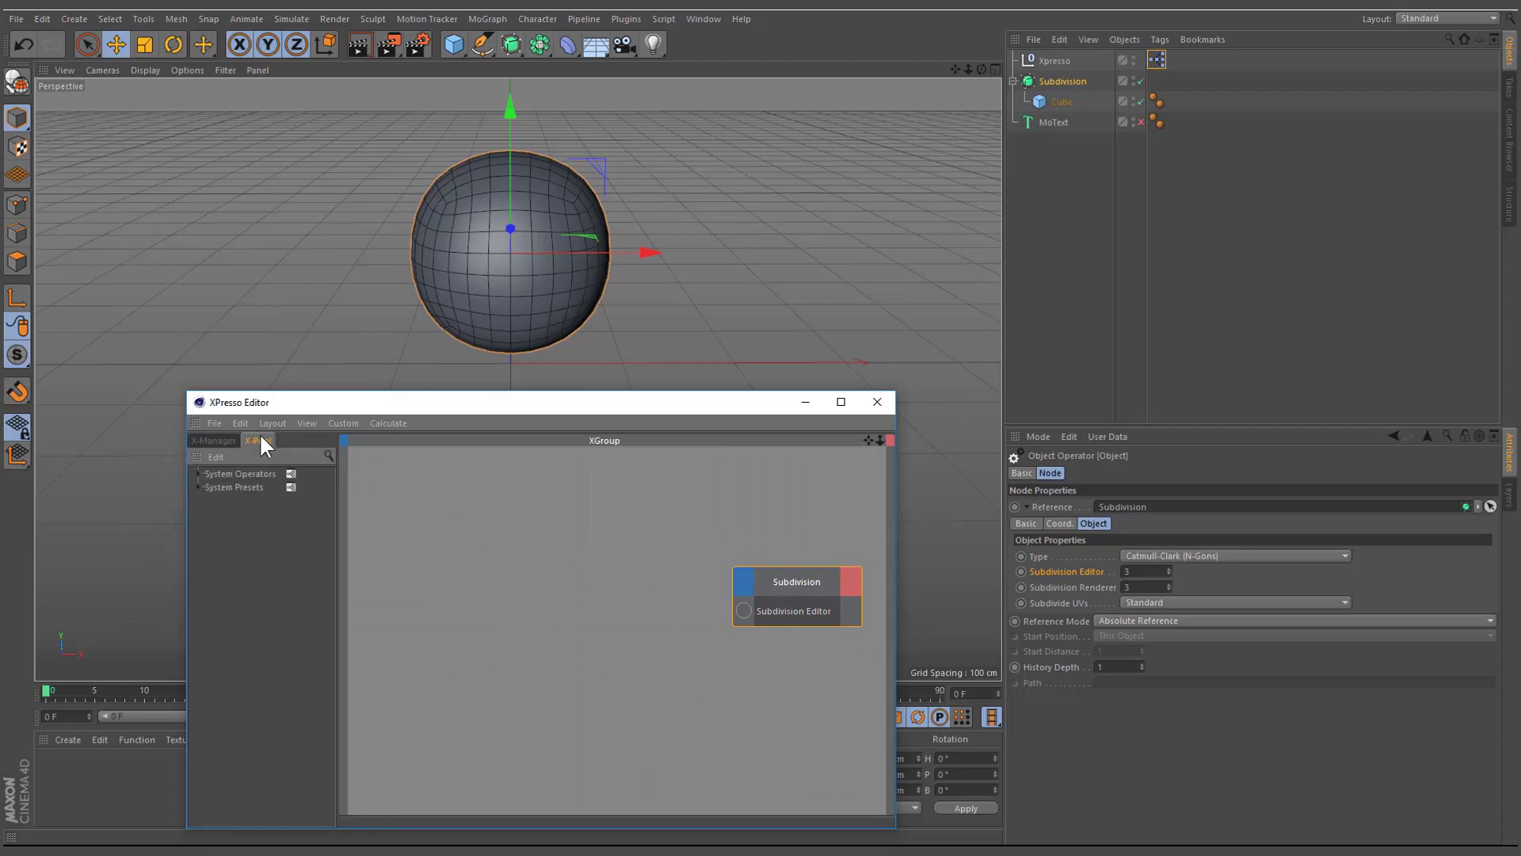
pyautogui.click(325, 456)
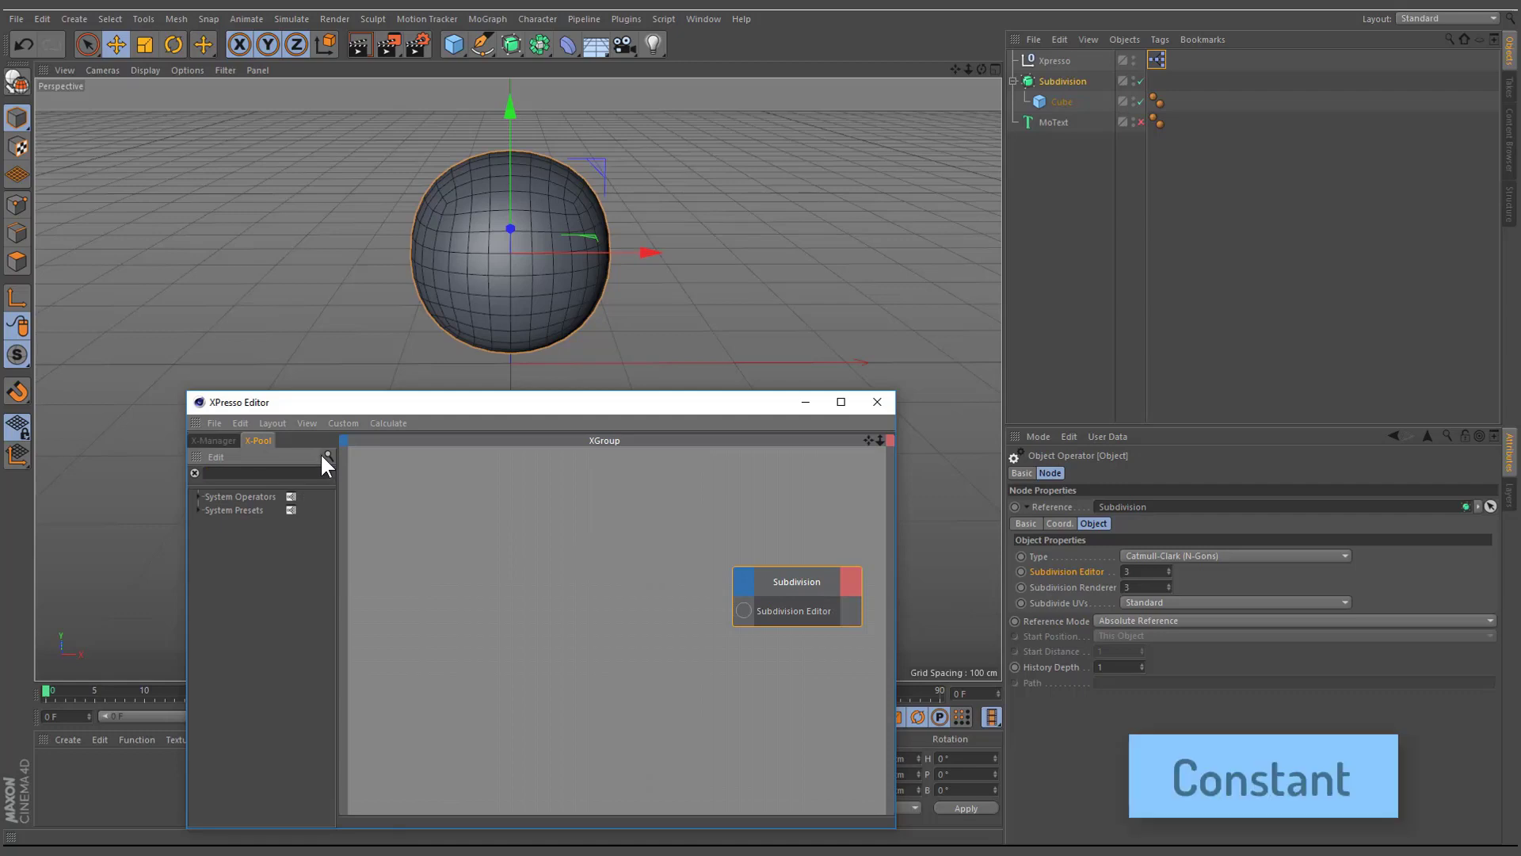
pyautogui.write('constant')
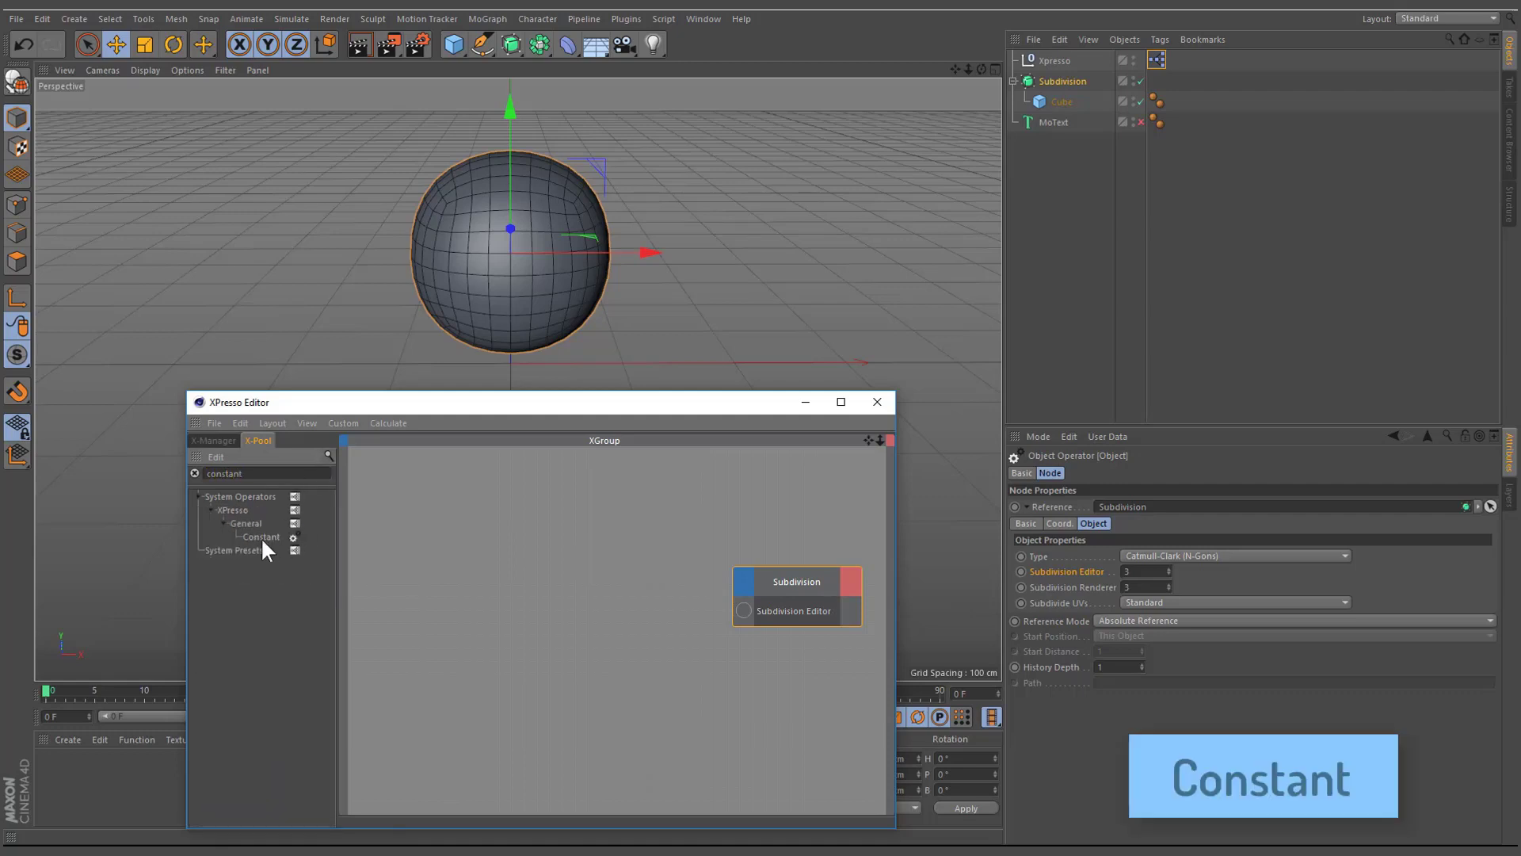
pyautogui.moveTo(261, 537); pyautogui.dragTo(419, 610)
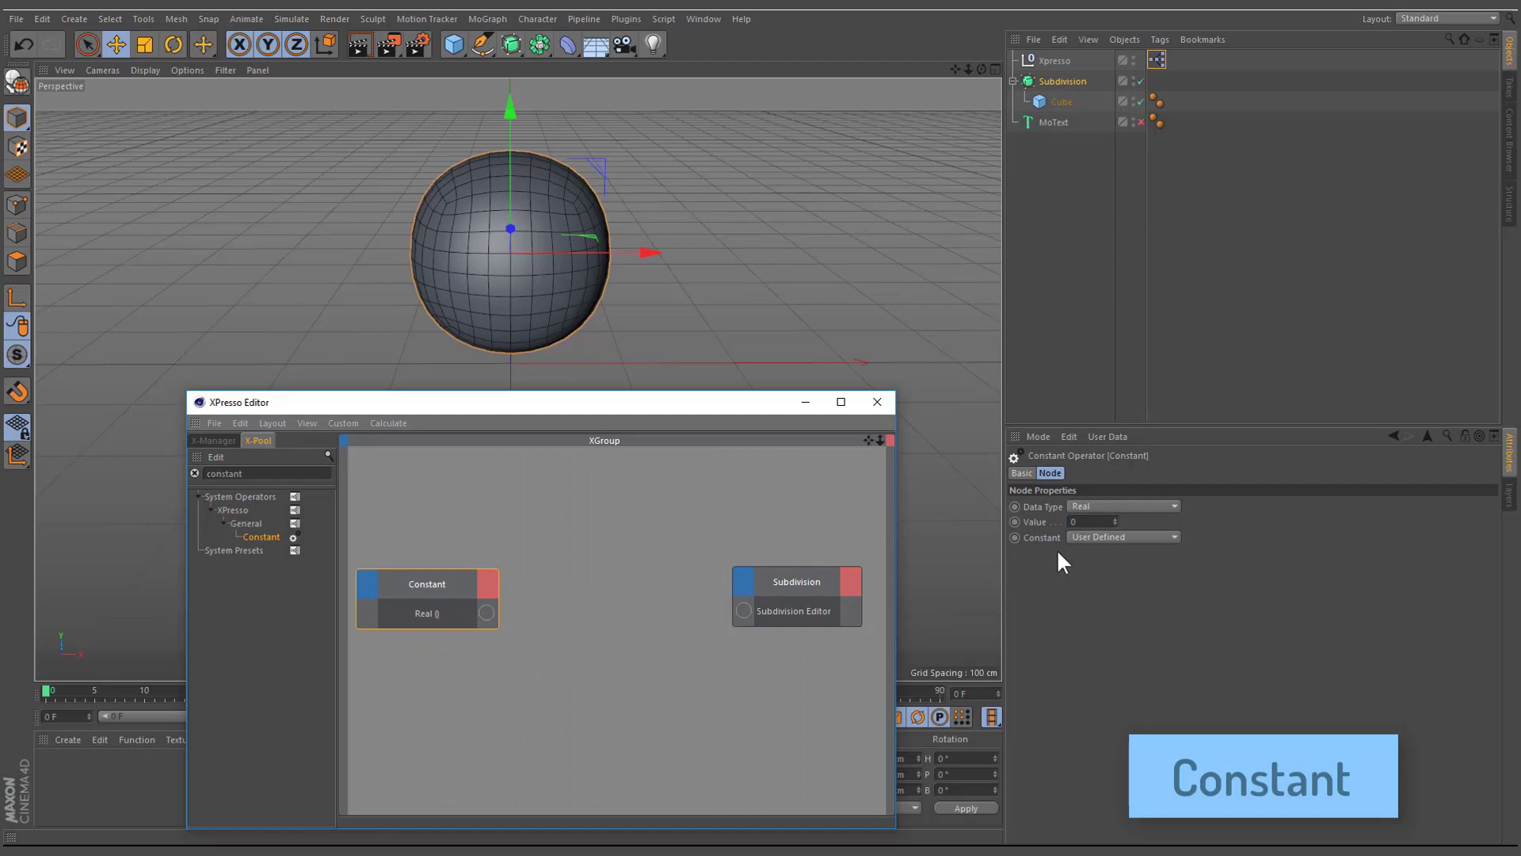
pyautogui.click(1071, 521)
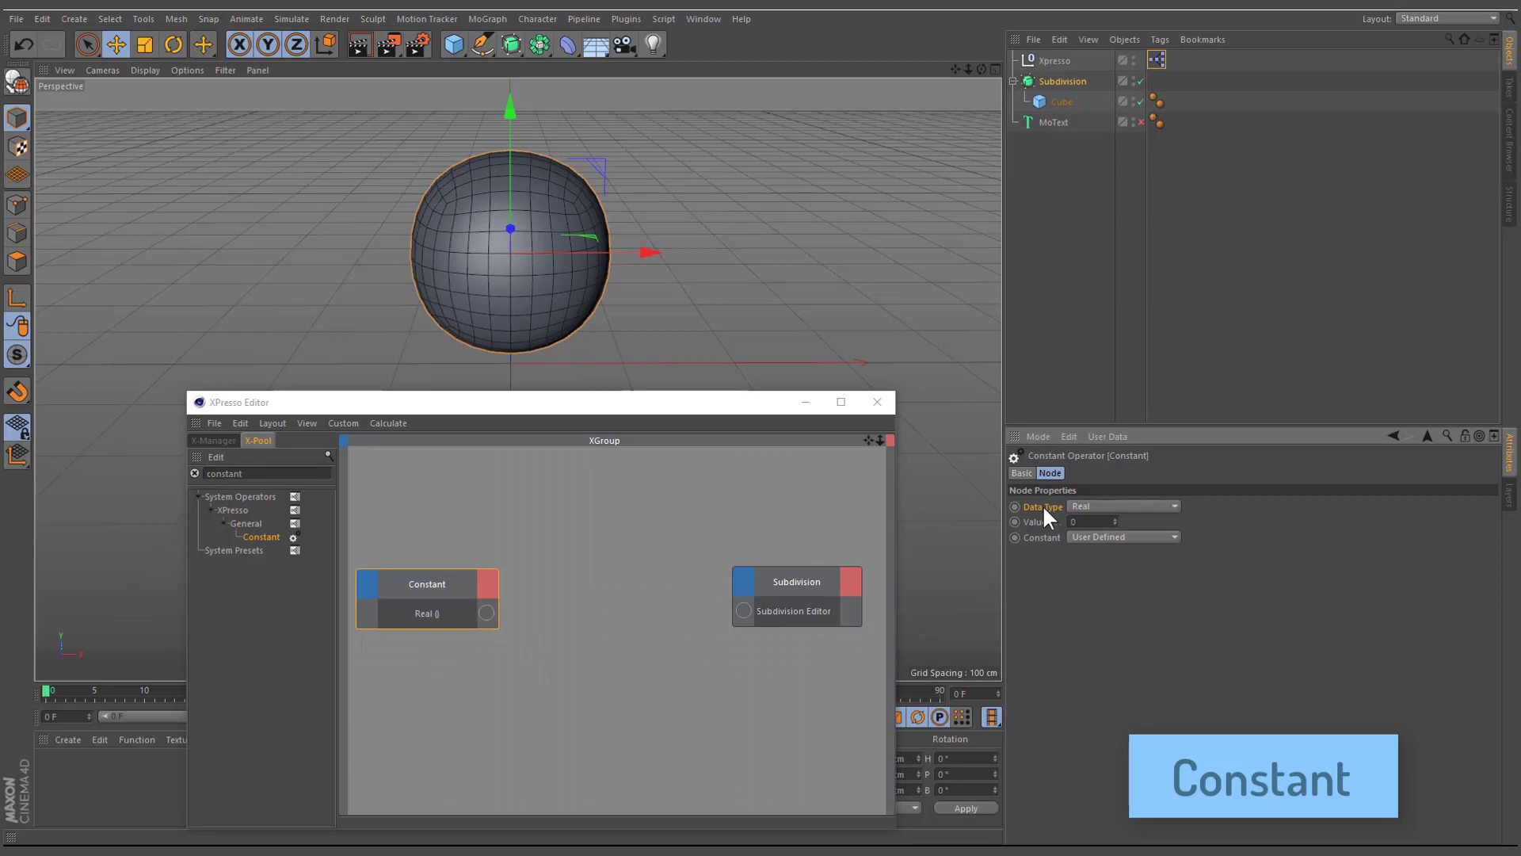
pyautogui.click(1084, 507)
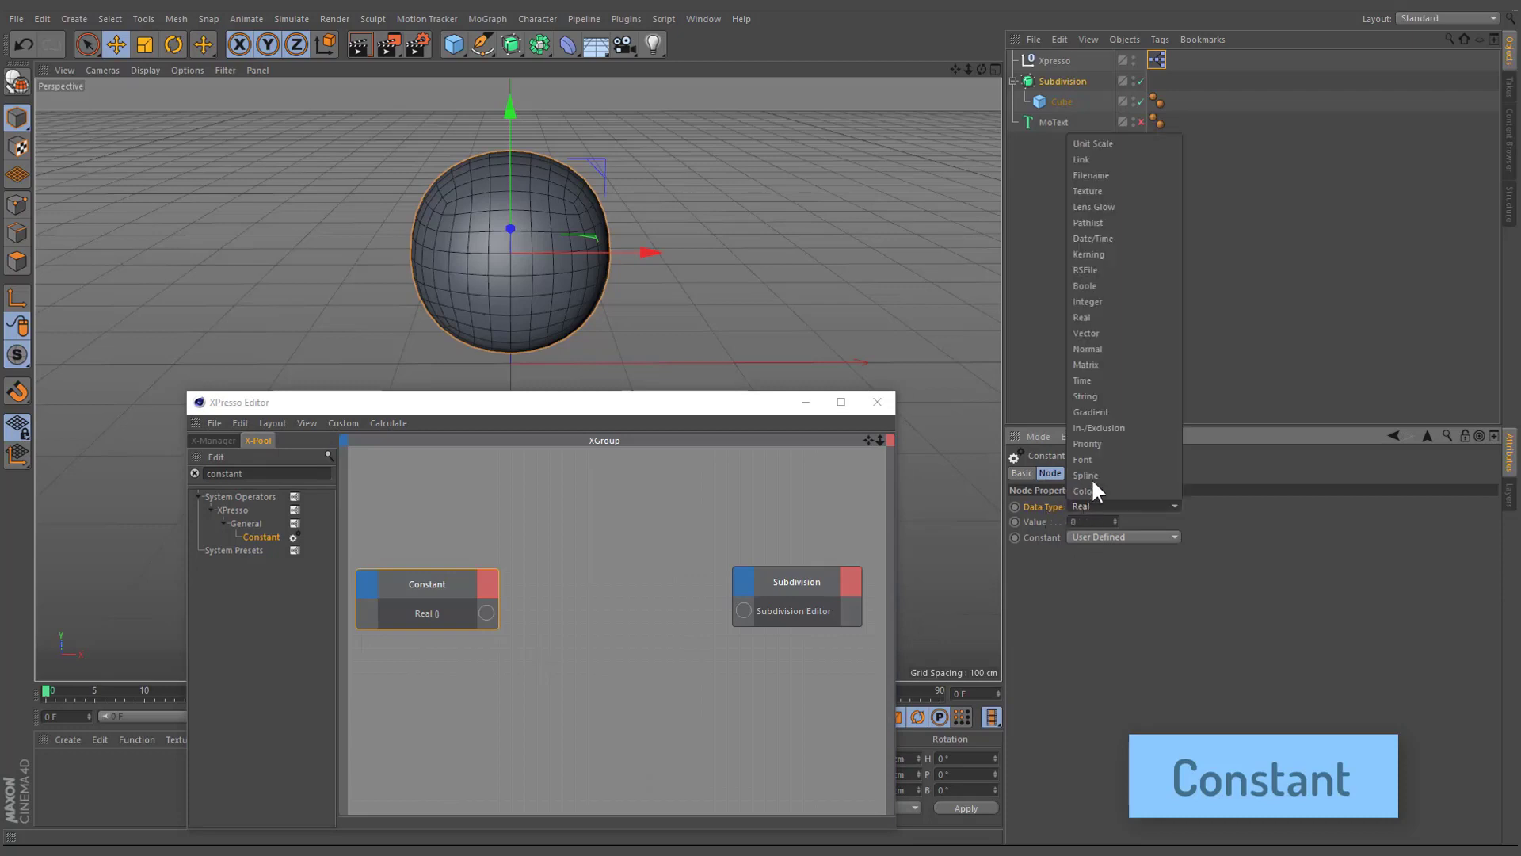
# Make the Constant an Integer, wire it into Subdivision Editor, and check that port's Port Information
pyautogui.click(1101, 300)
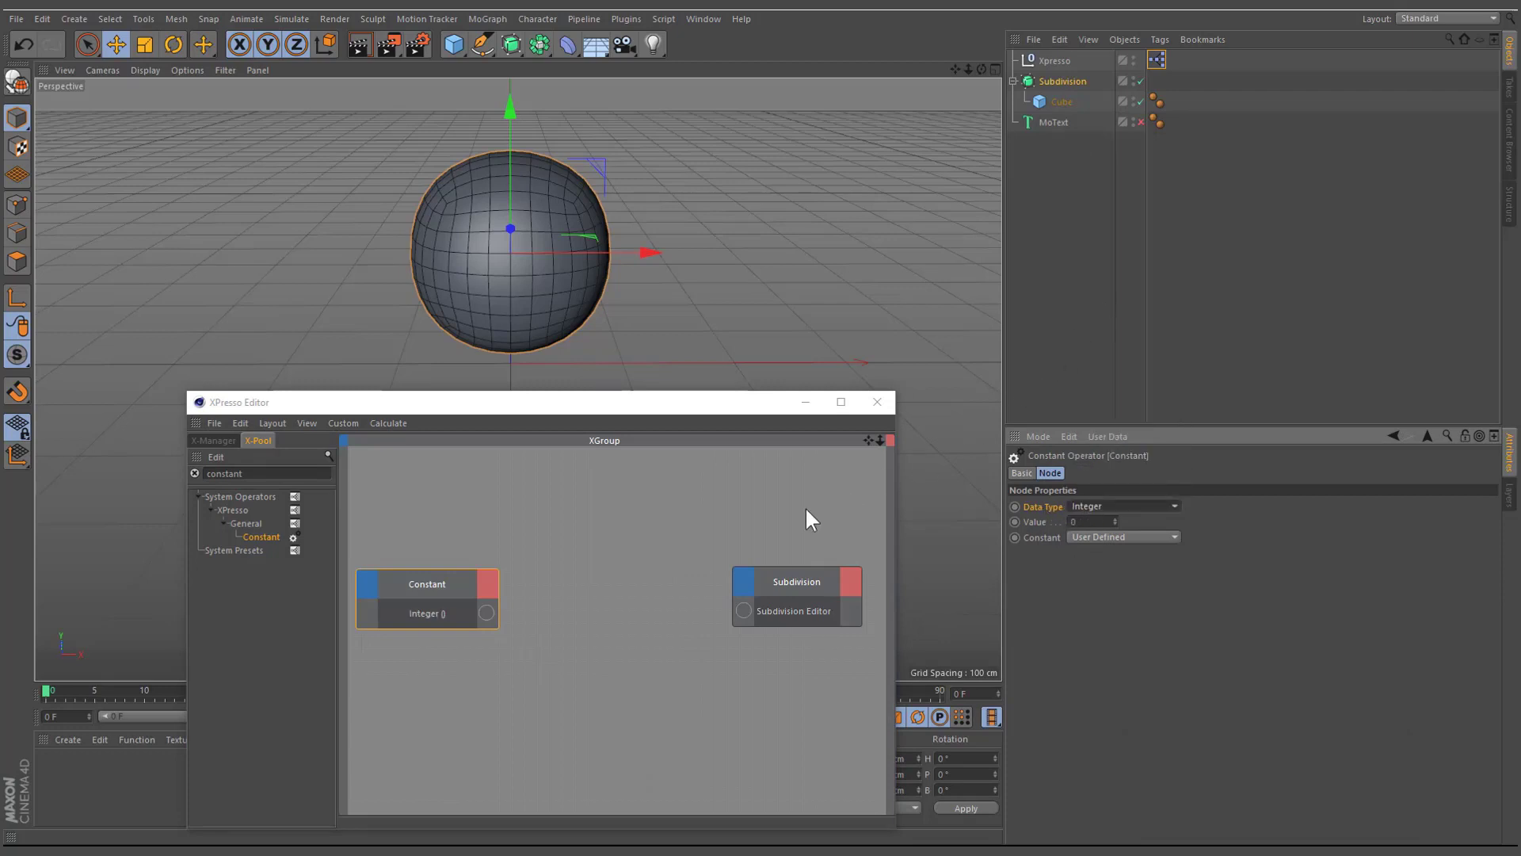
pyautogui.moveTo(489, 611); pyautogui.dragTo(745, 610)
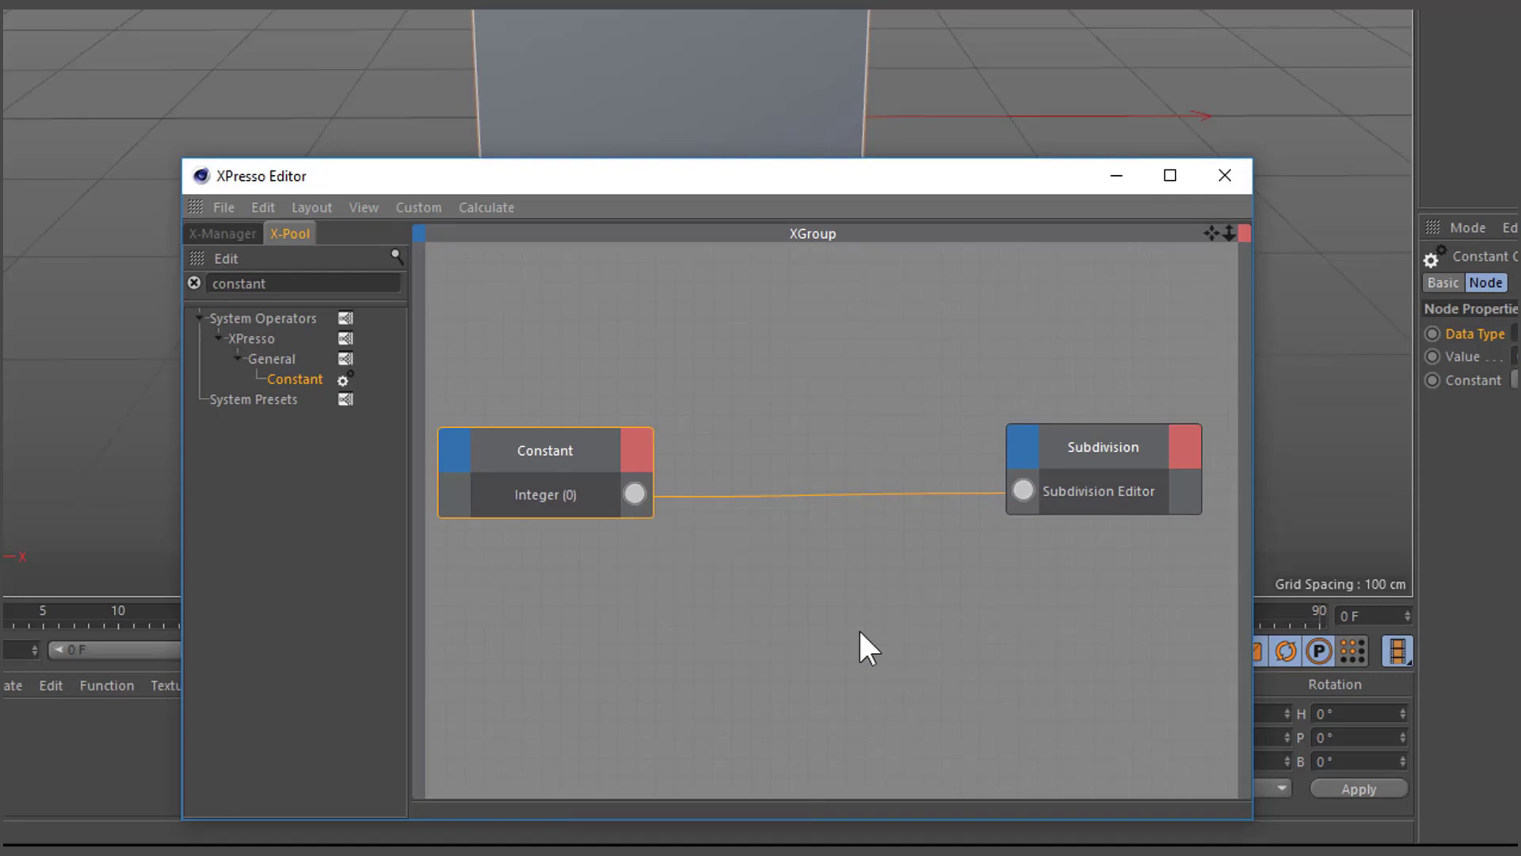
pyautogui.rightClick(1026, 489)
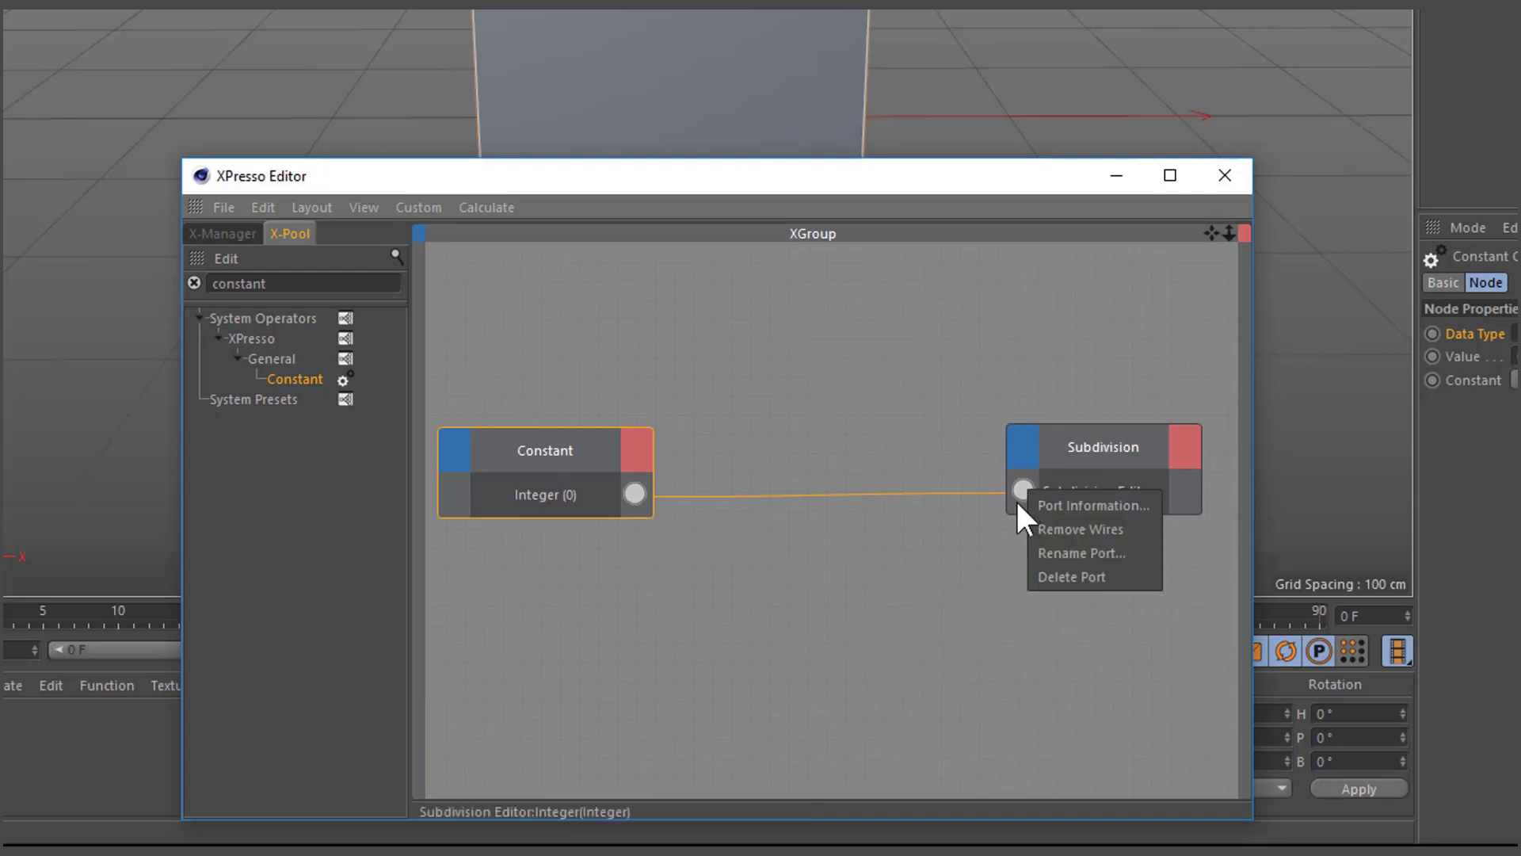
pyautogui.click(1130, 510)
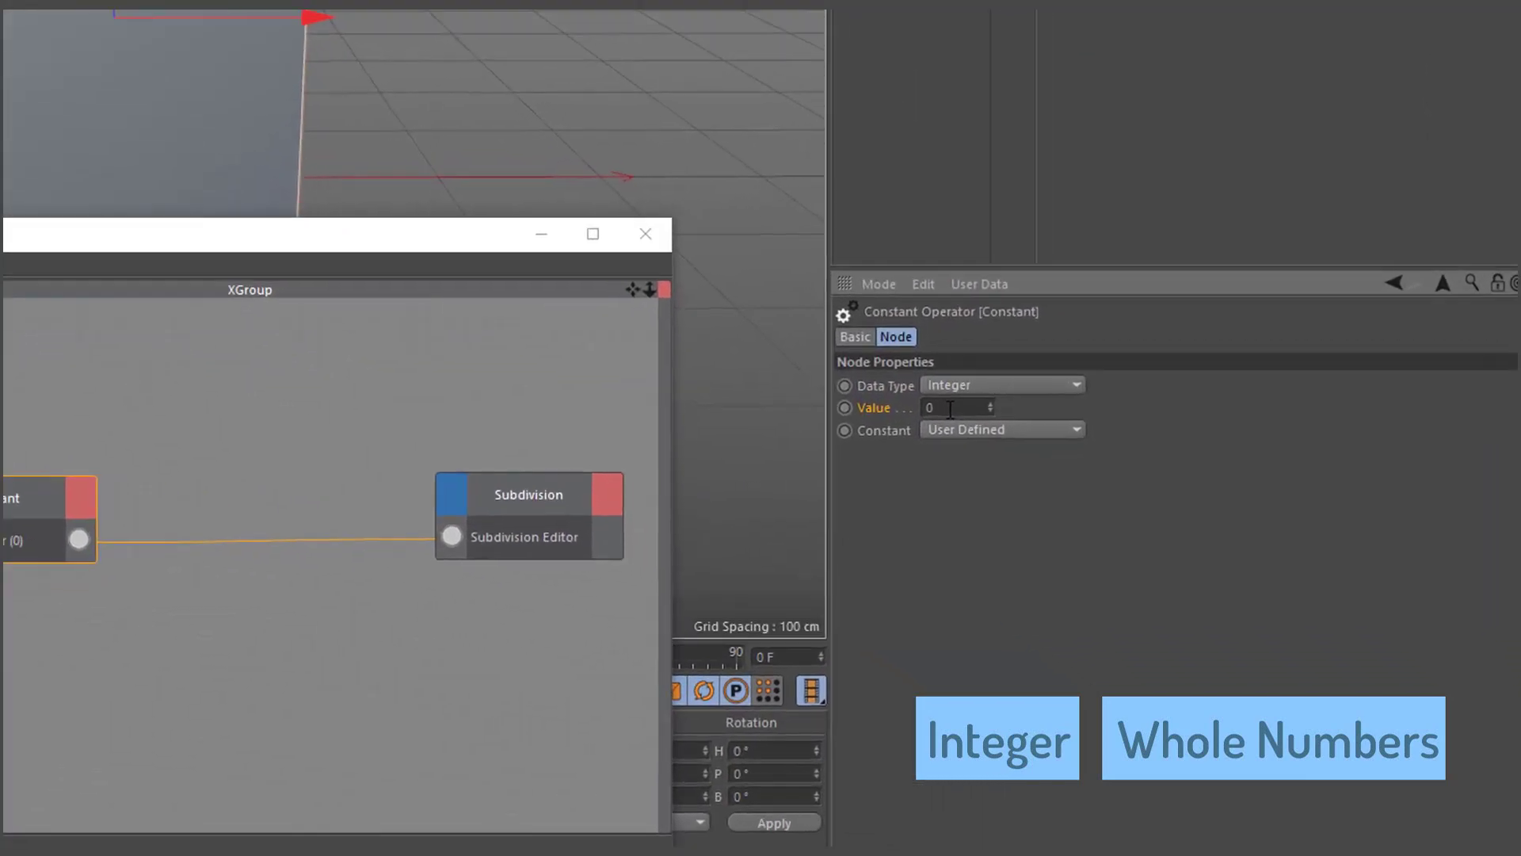
# Enter -5 as the Constant's value, then reset it and step it up to 3
pyautogui.click(1087, 522)
pyautogui.write('-5')
pyautogui.press('Return')
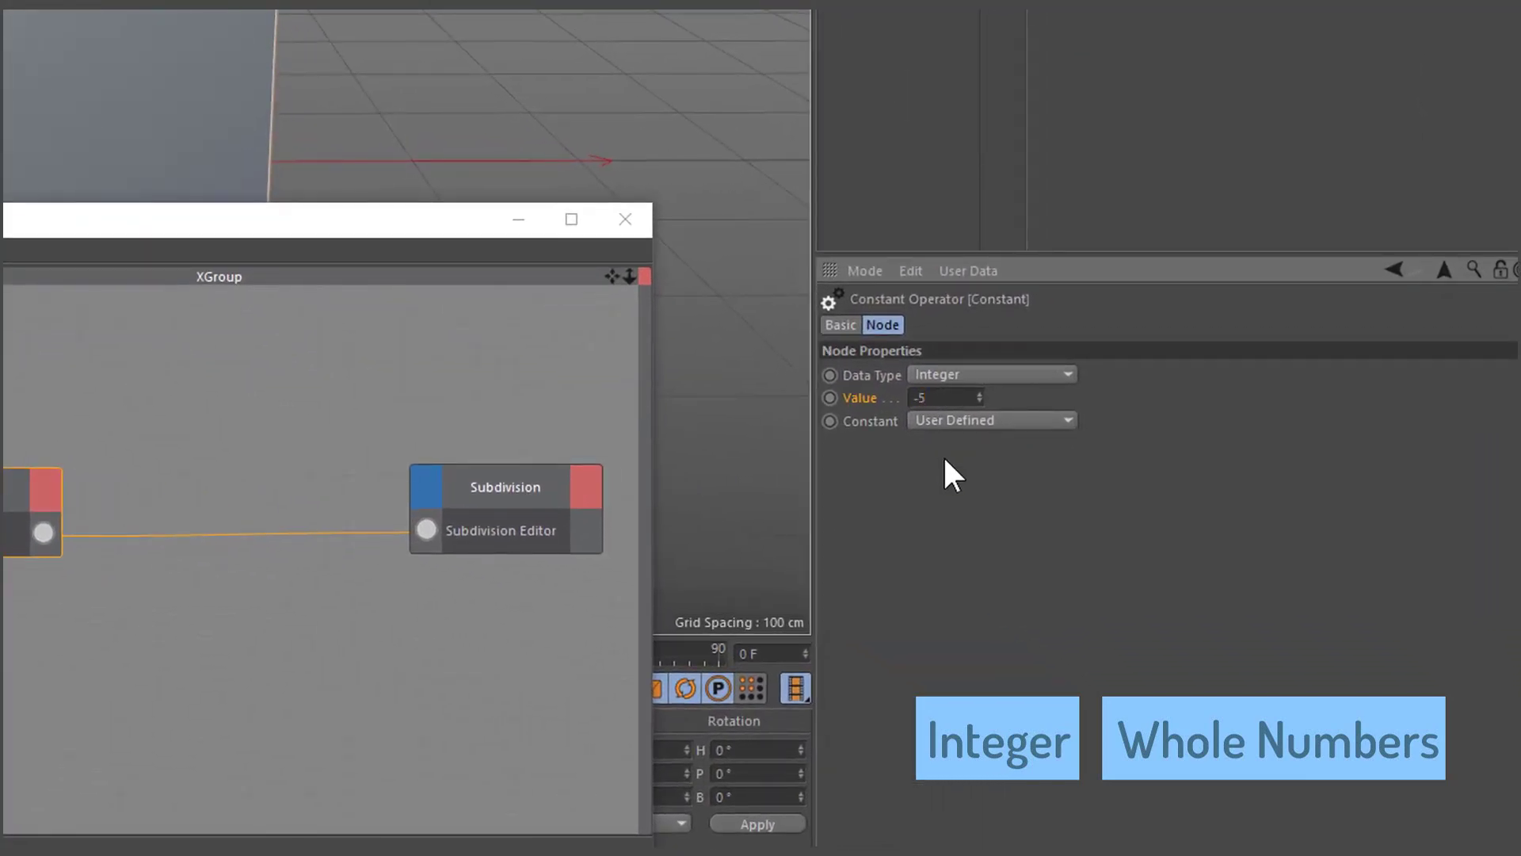
pyautogui.click(978, 393)
pyautogui.click(976, 392)
pyautogui.click(976, 391)
pyautogui.click(976, 391)
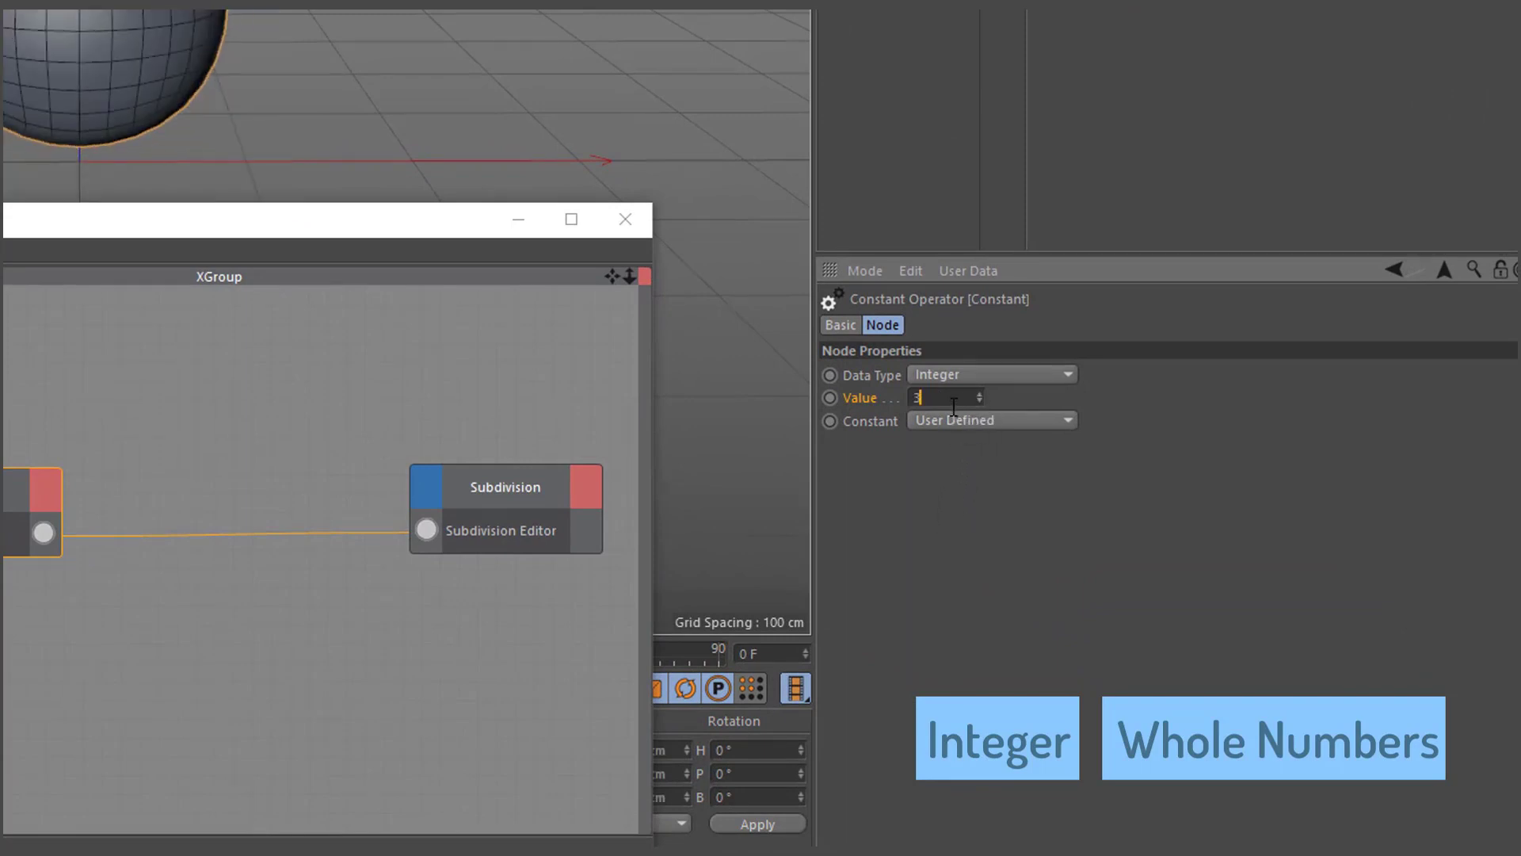
# Enter fractional values such as 4.5 and 4.2, which commit as whole numbers, ending at 4
pyautogui.write('.5')
pyautogui.press('Return')
pyautogui.write('4.5')
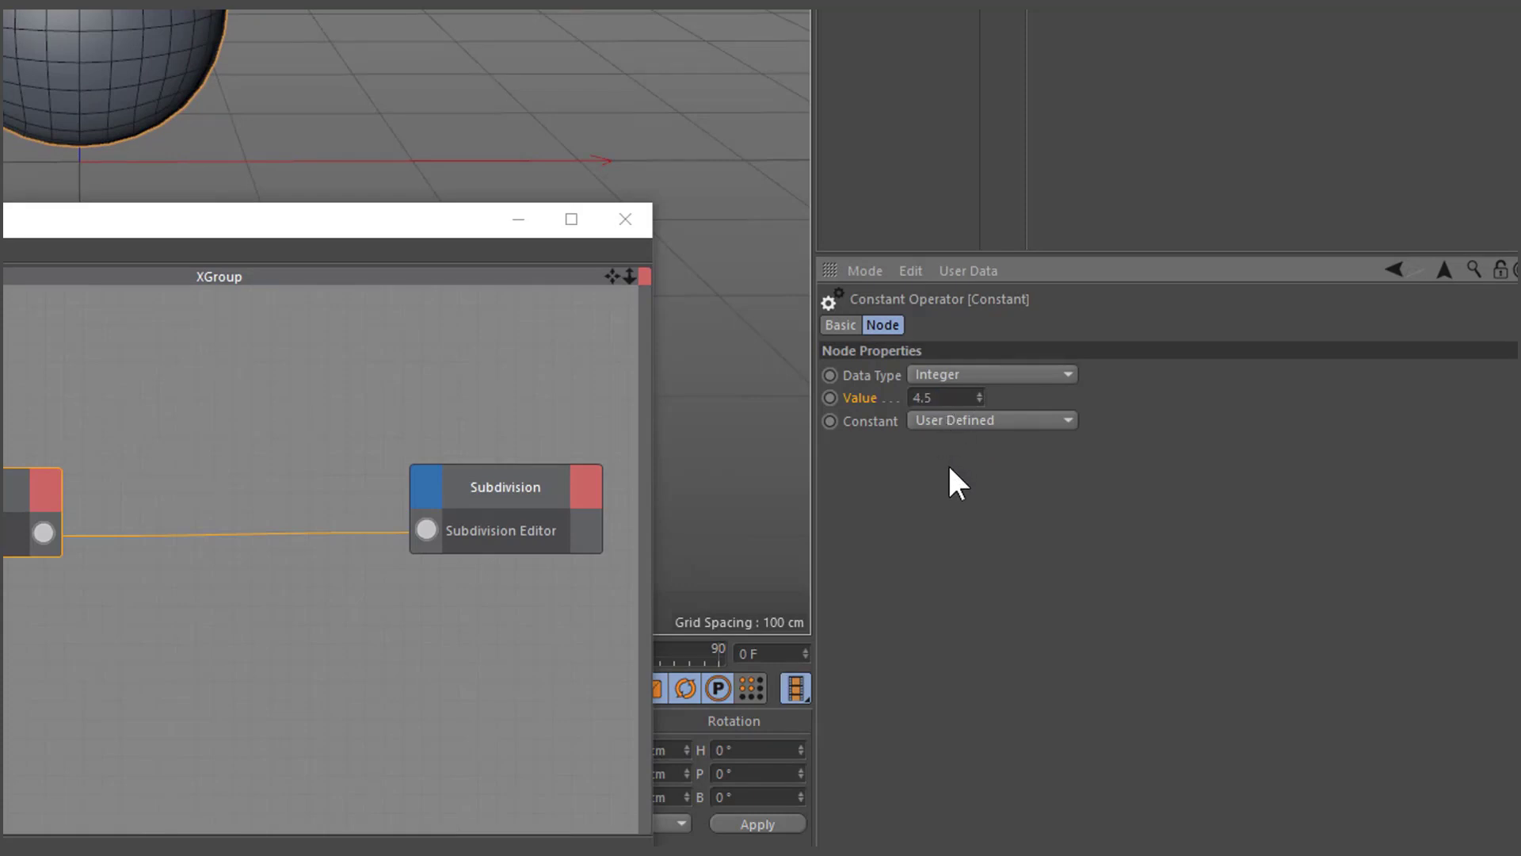
pyautogui.press('Return')
pyautogui.click(946, 398)
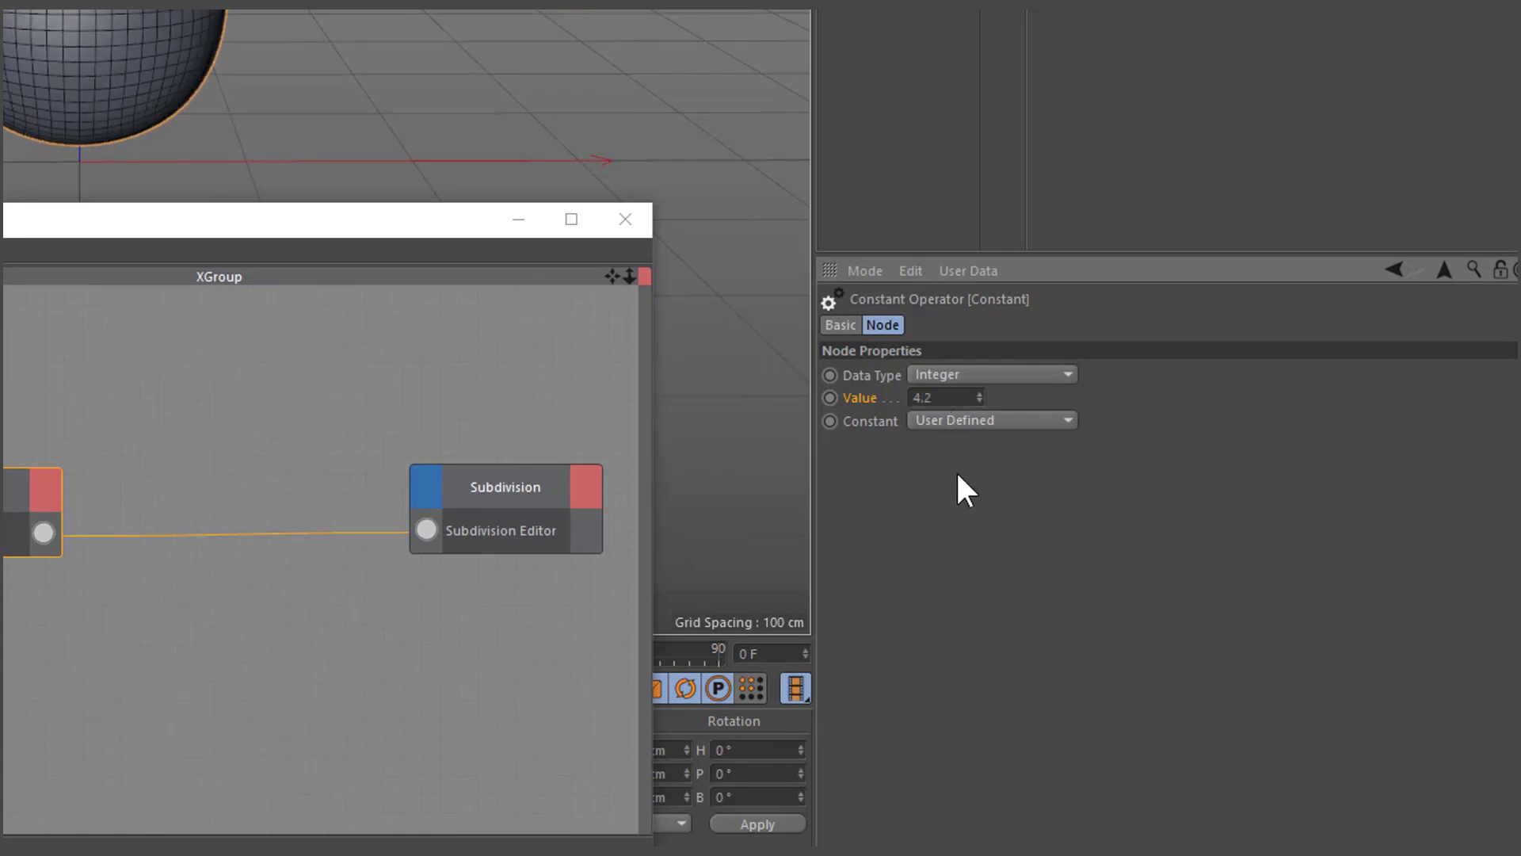
pyautogui.press('Return')
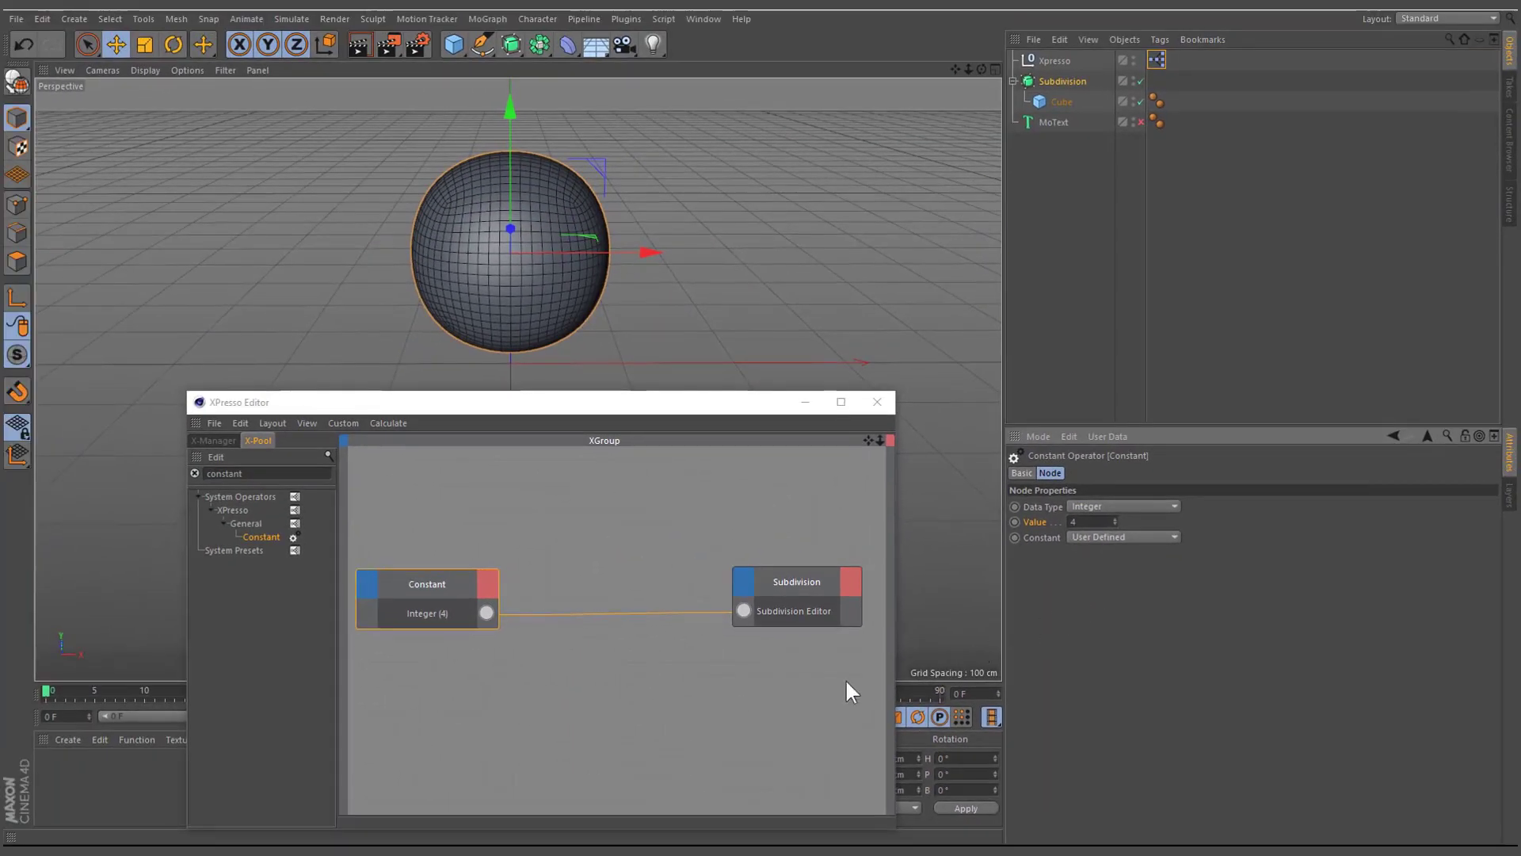
# Add a Remark node reading 'Data Type: Integer' and copy it above the Subdivision node
pyautogui.doubleClick(283, 474)
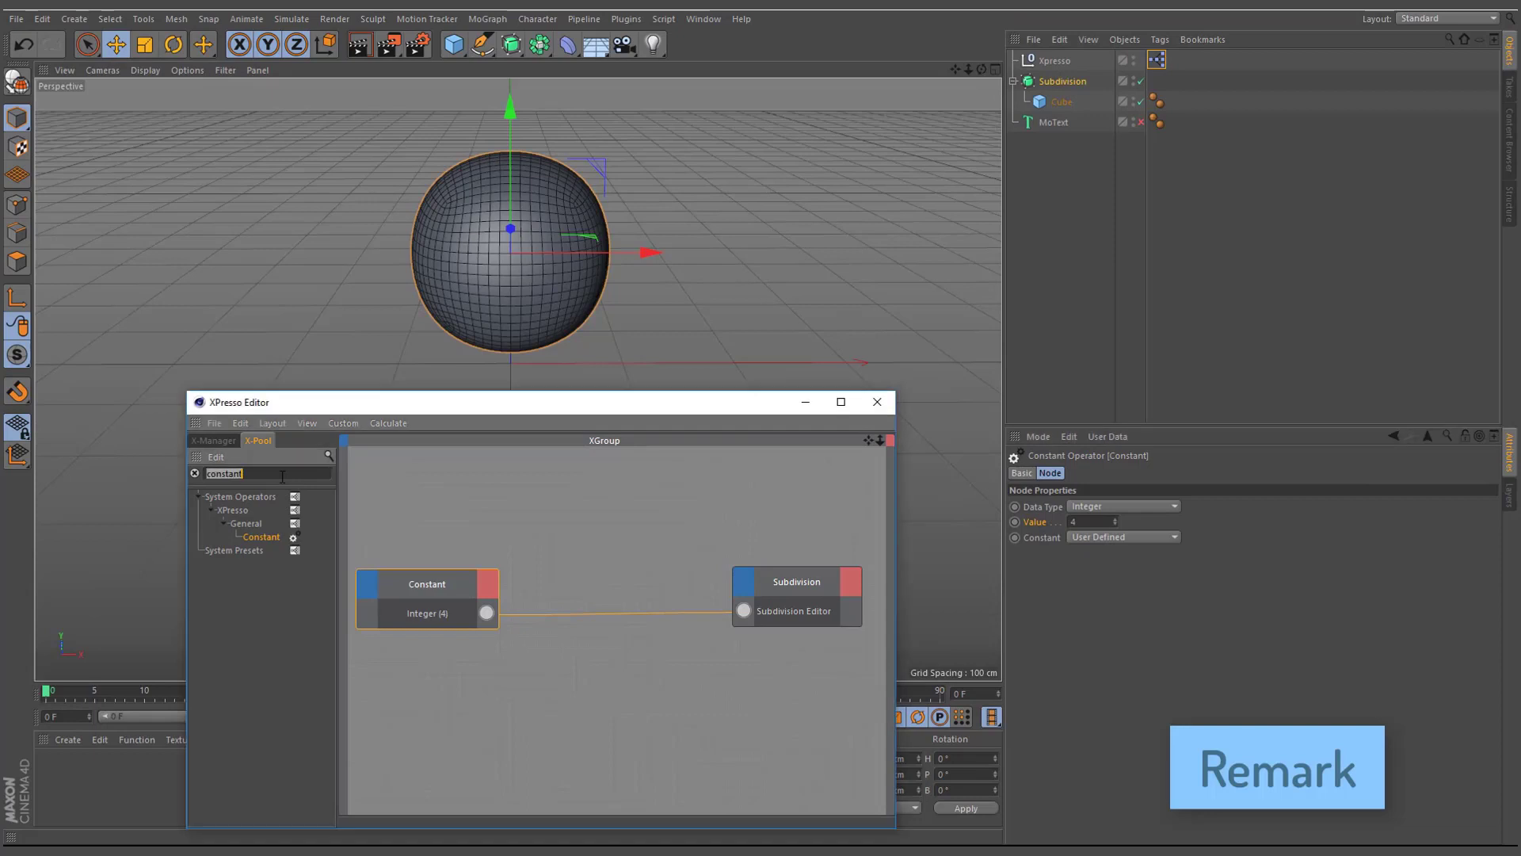
pyautogui.write('remark')
pyautogui.moveTo(266, 536); pyautogui.dragTo(428, 525)
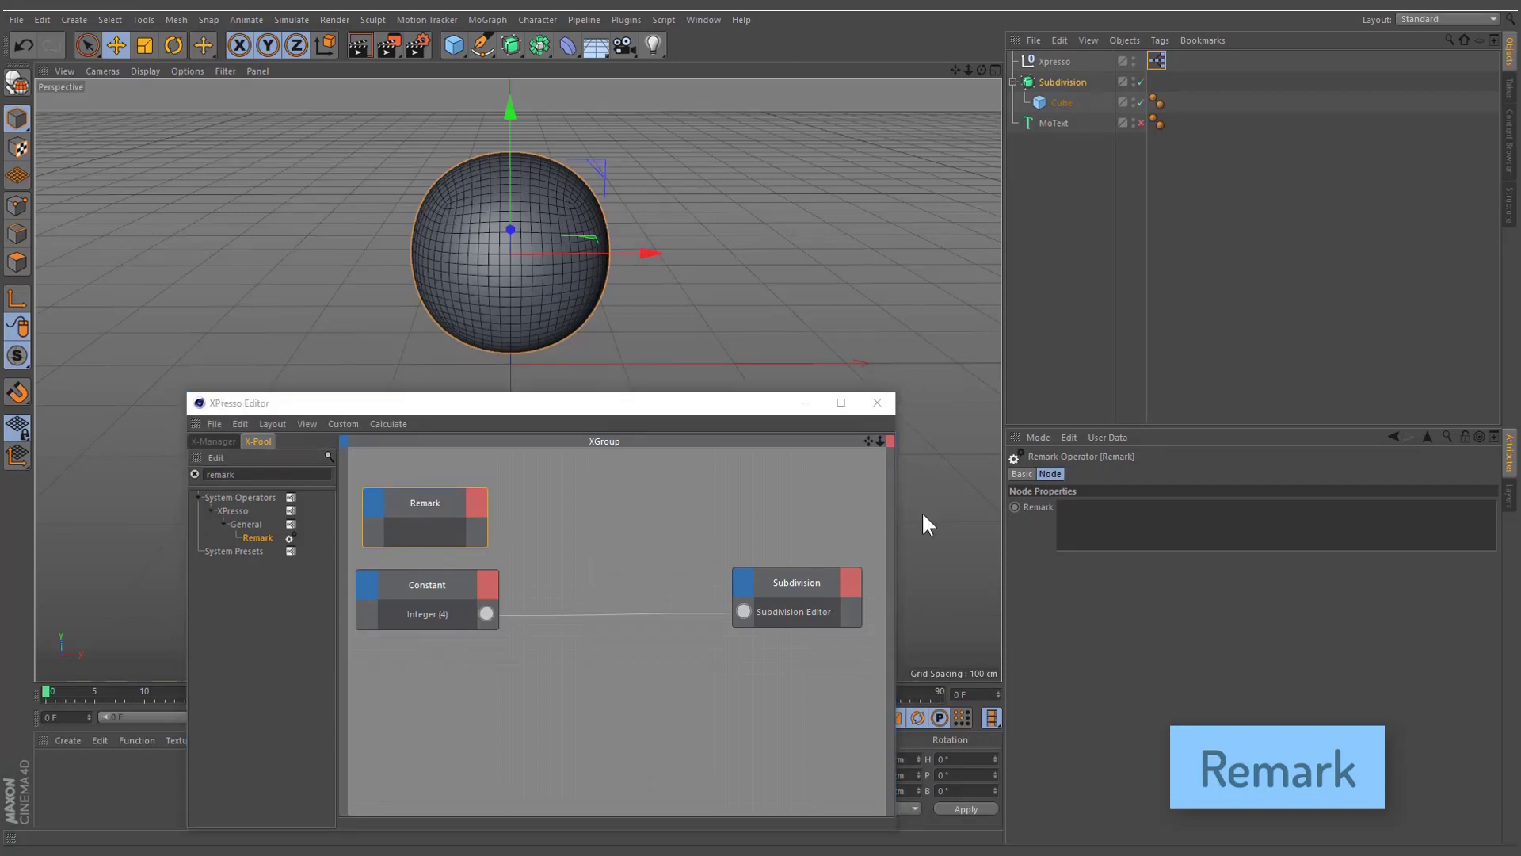
pyautogui.click(1106, 521)
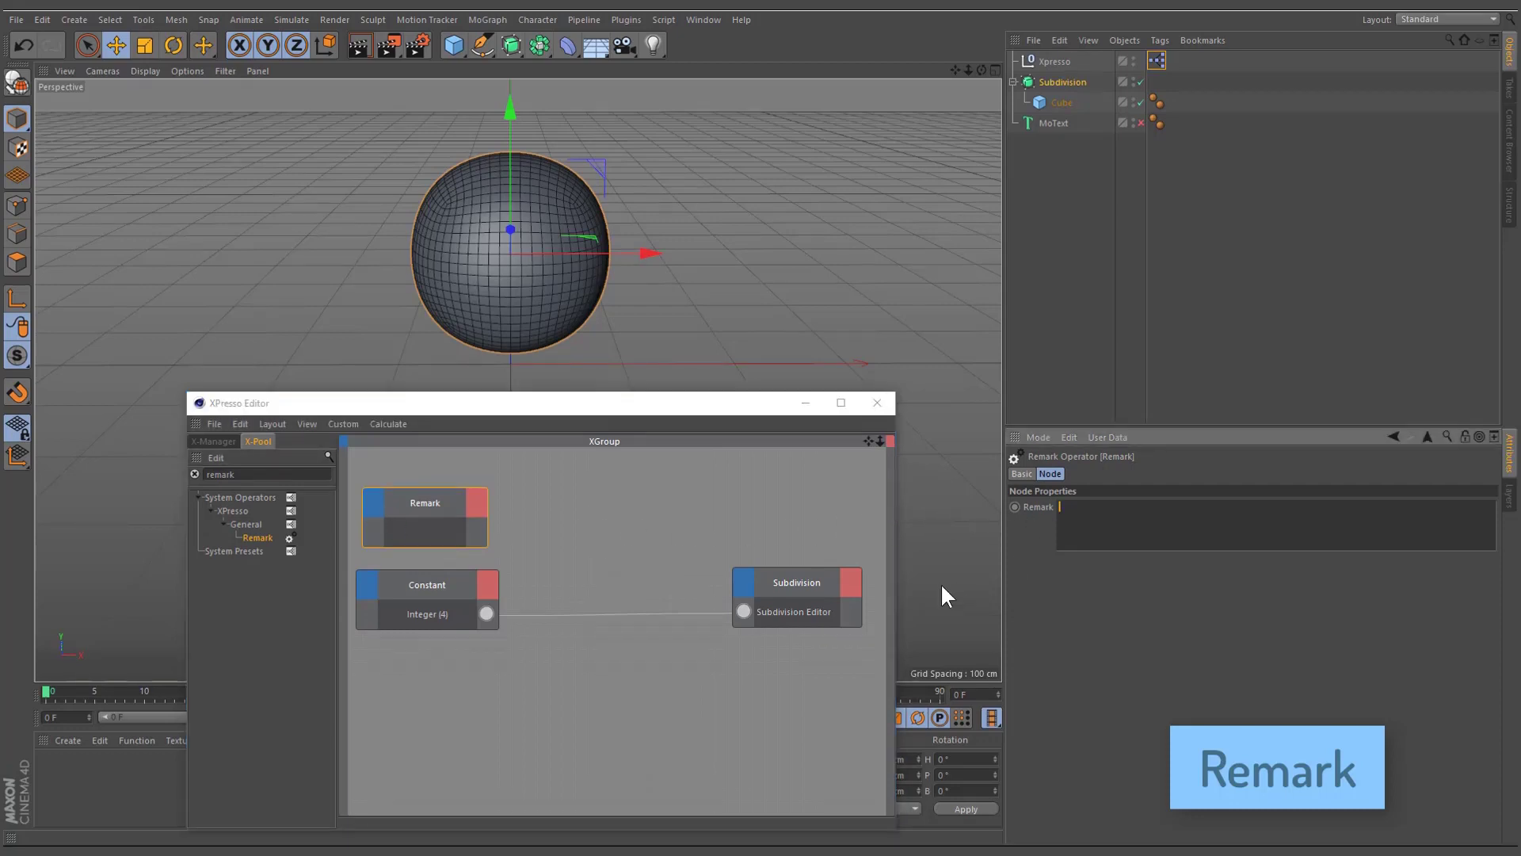
pyautogui.write('Data Type')
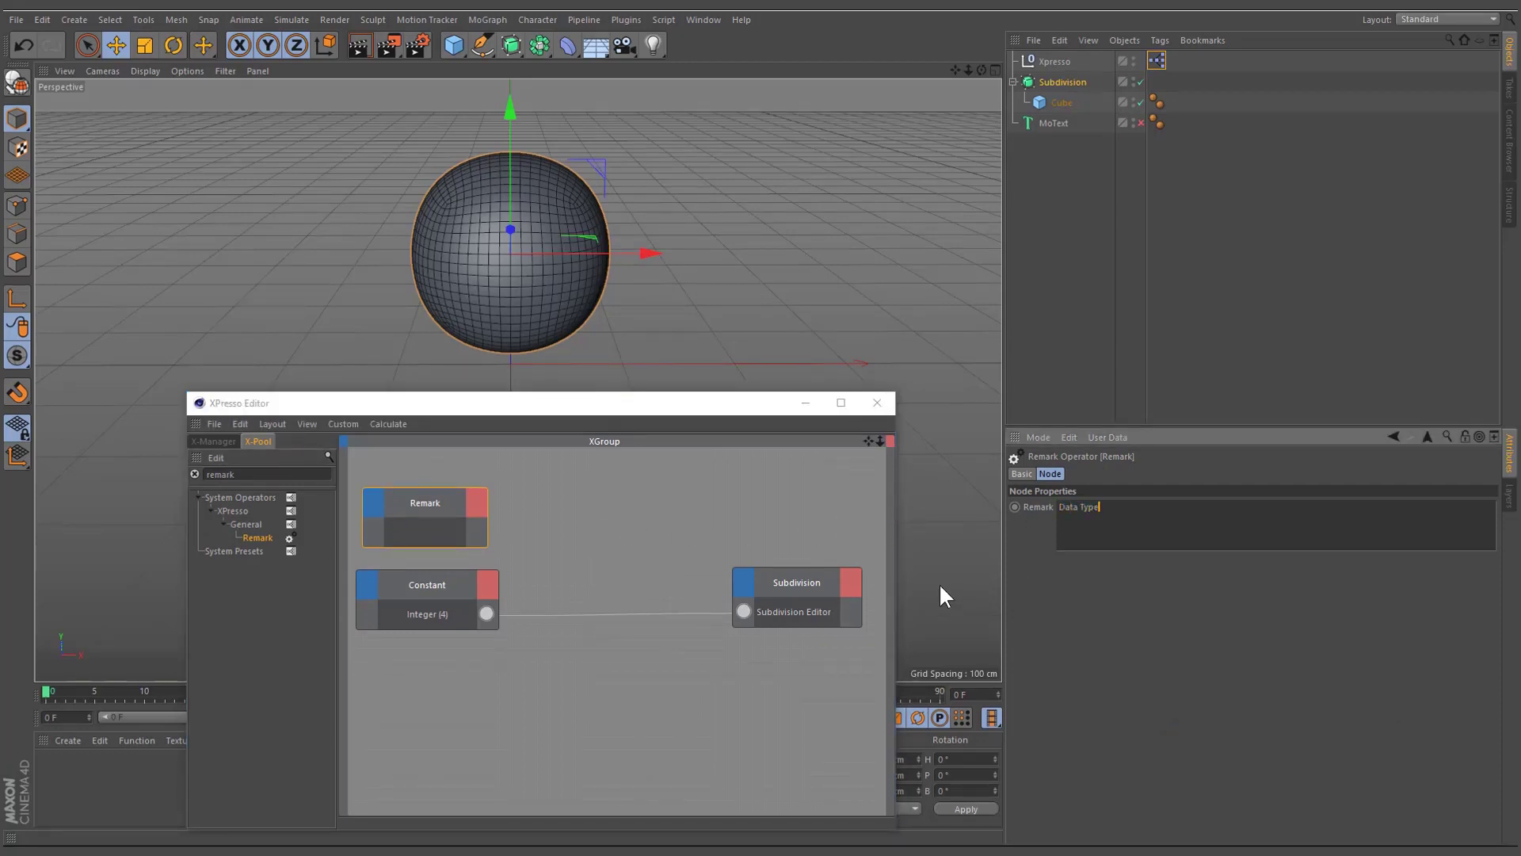
pyautogui.write(': Integer')
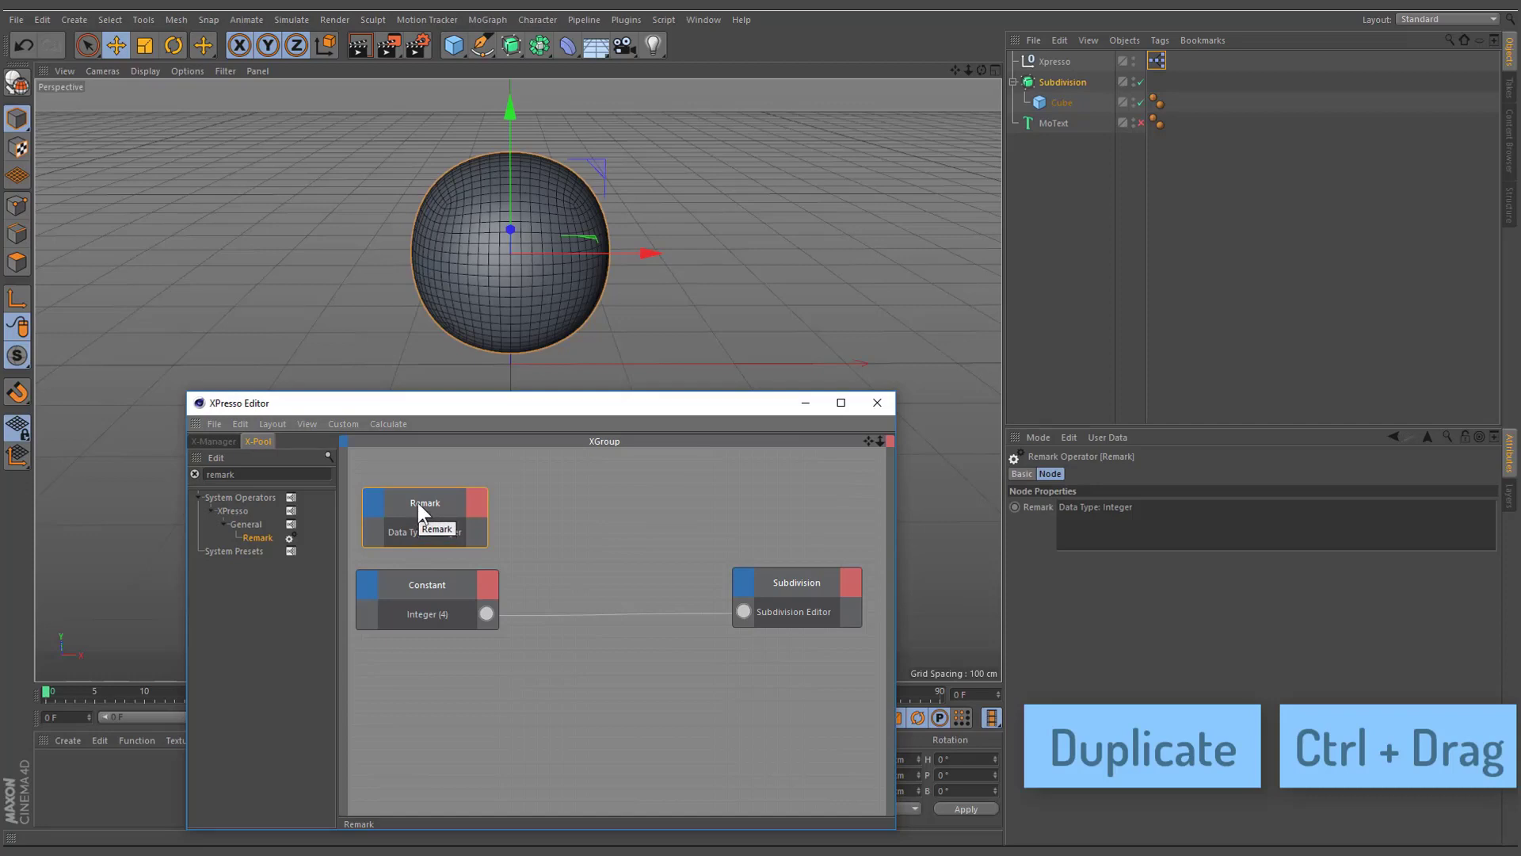
pyautogui.keyDown('ctrl'); pyautogui.moveTo(417, 503); pyautogui.dragTo(795, 511); pyautogui.keyUp('ctrl')
# Change the lower Constant's data type to Real
pyautogui.click(428, 592)
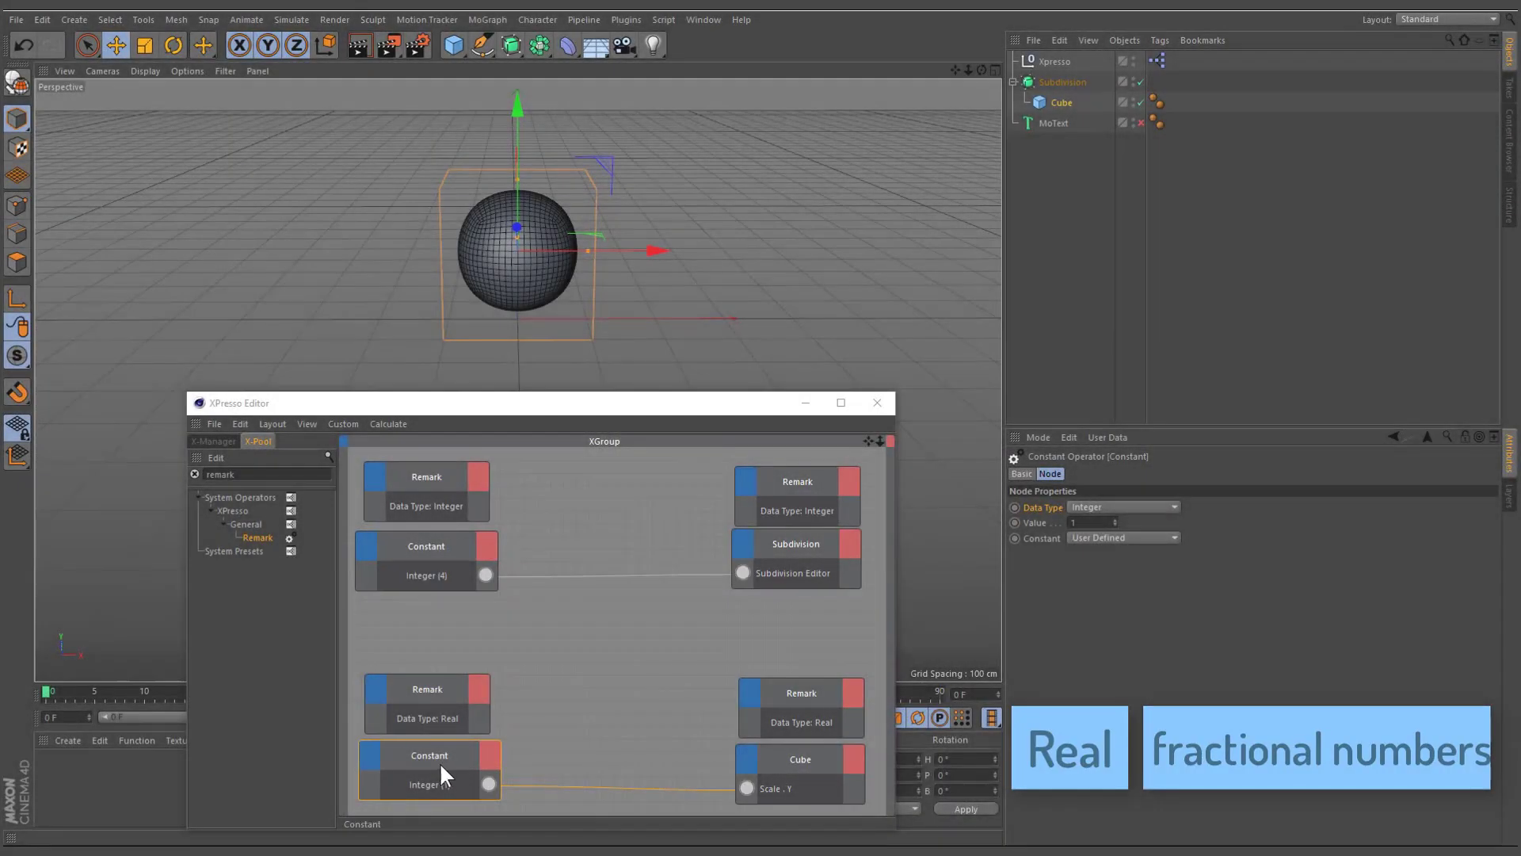
pyautogui.click(440, 765)
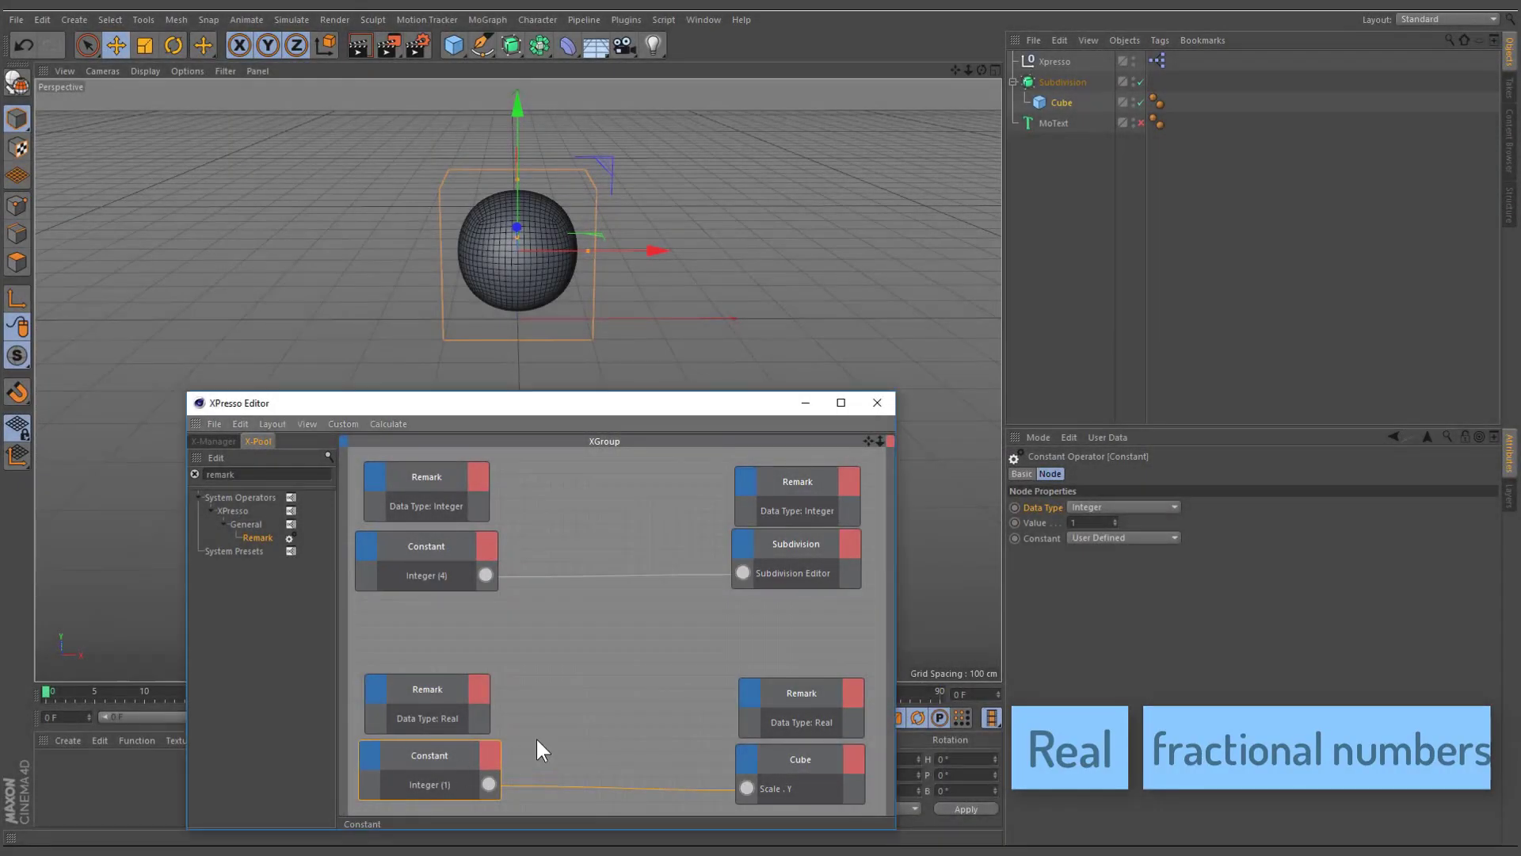
pyautogui.click(1042, 507)
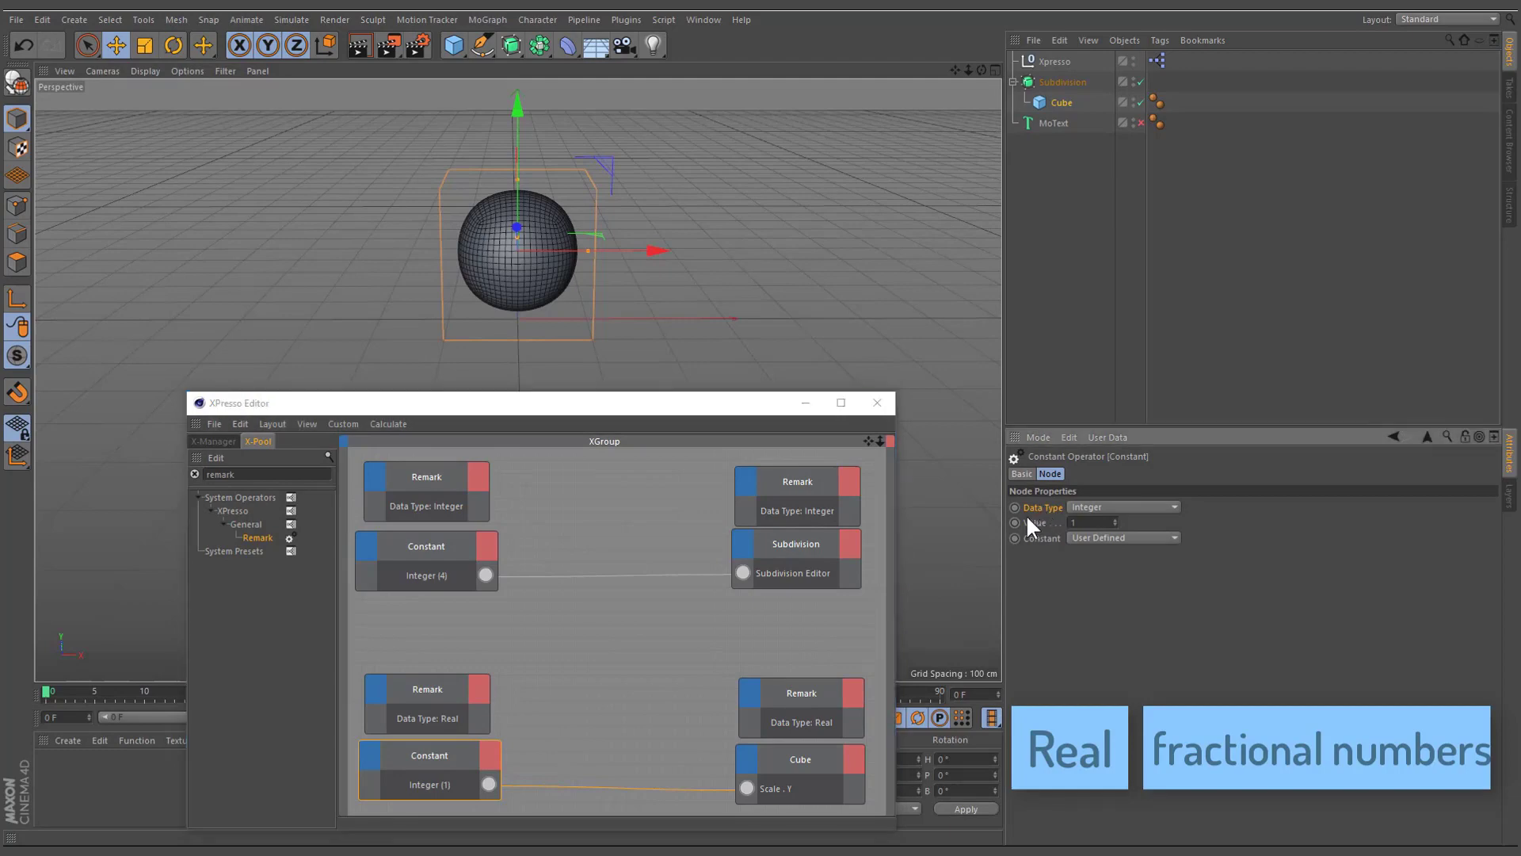
pyautogui.click(1091, 507)
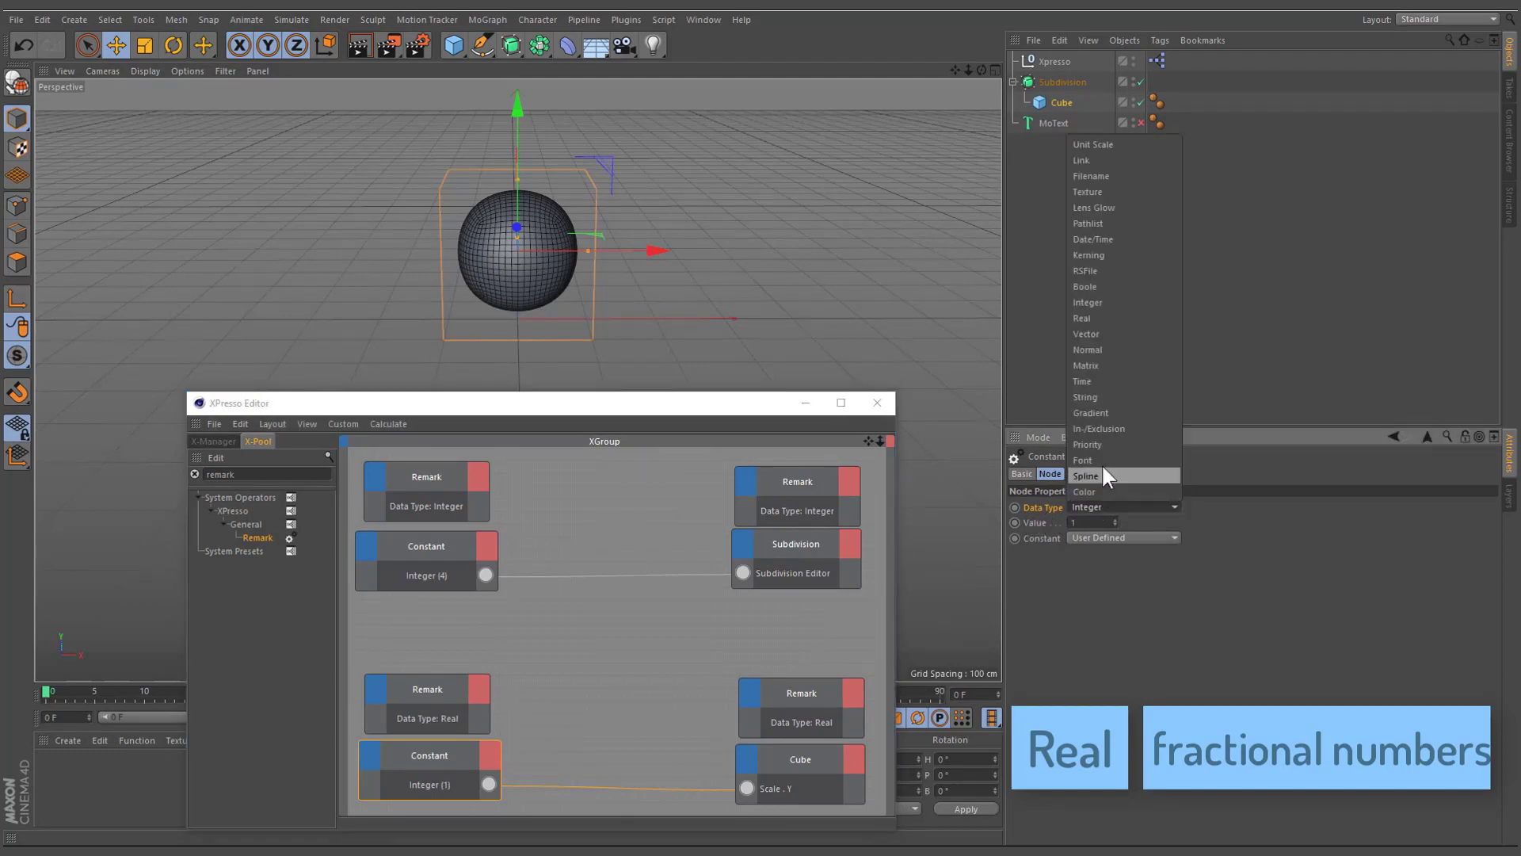
pyautogui.click(1096, 321)
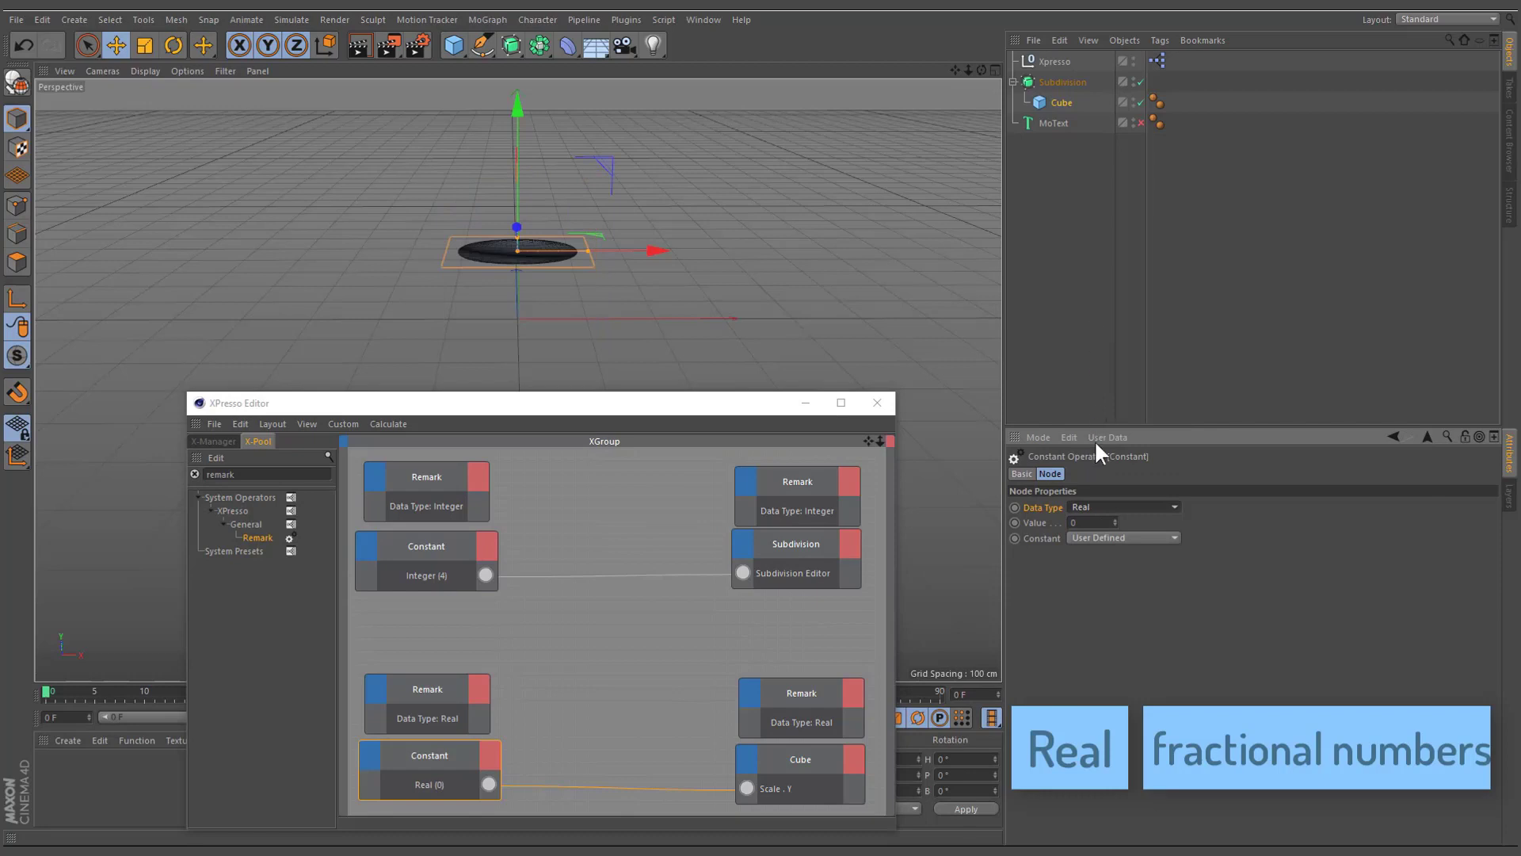
# Try Constant values pi, 1.22 and 2.54, ending at 3.4
pyautogui.click(1095, 516)
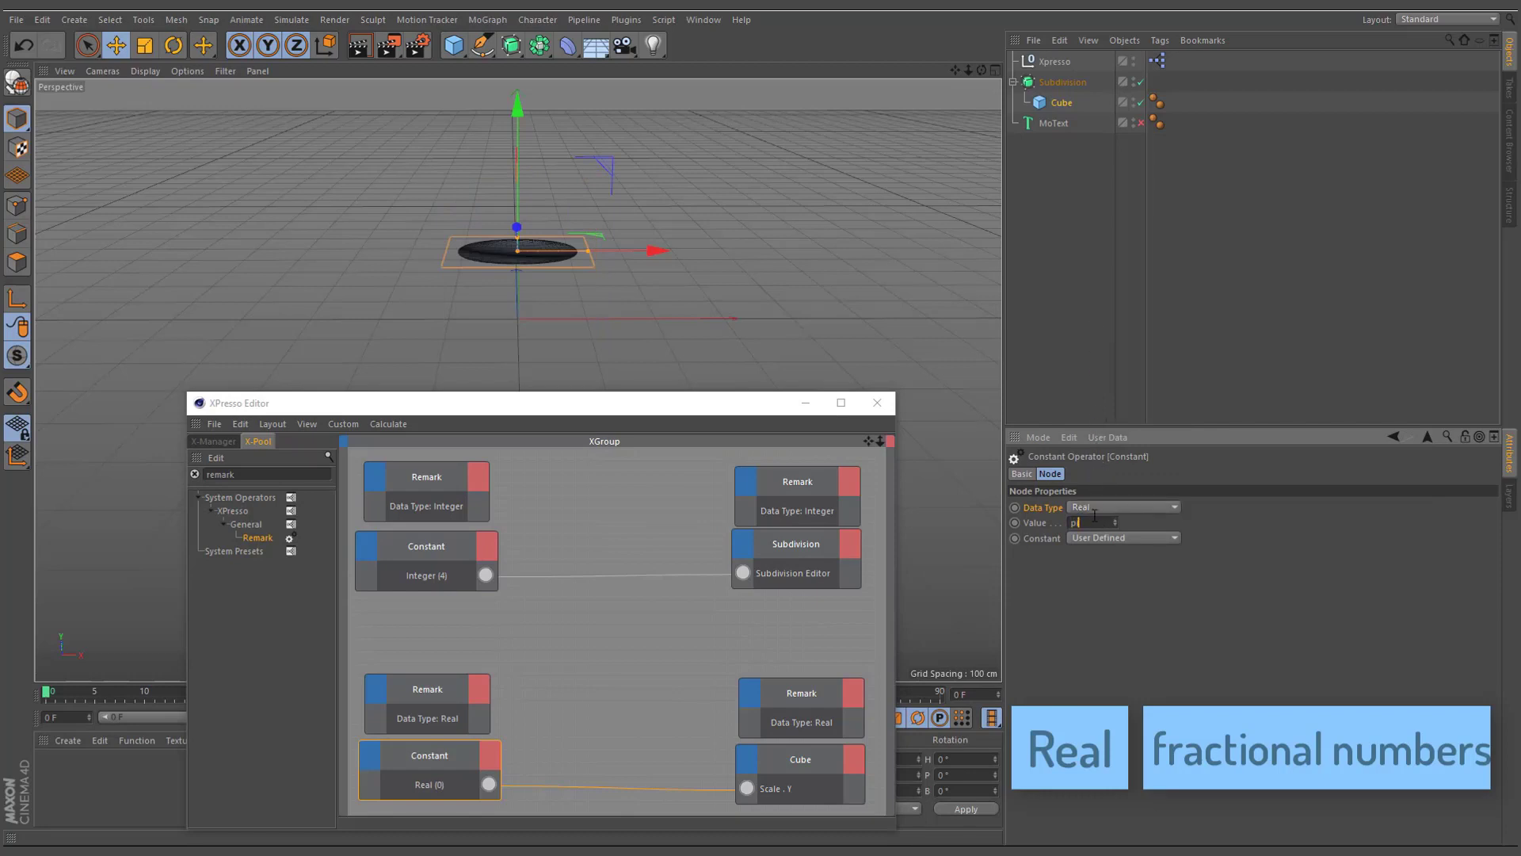
pyautogui.press('Return')
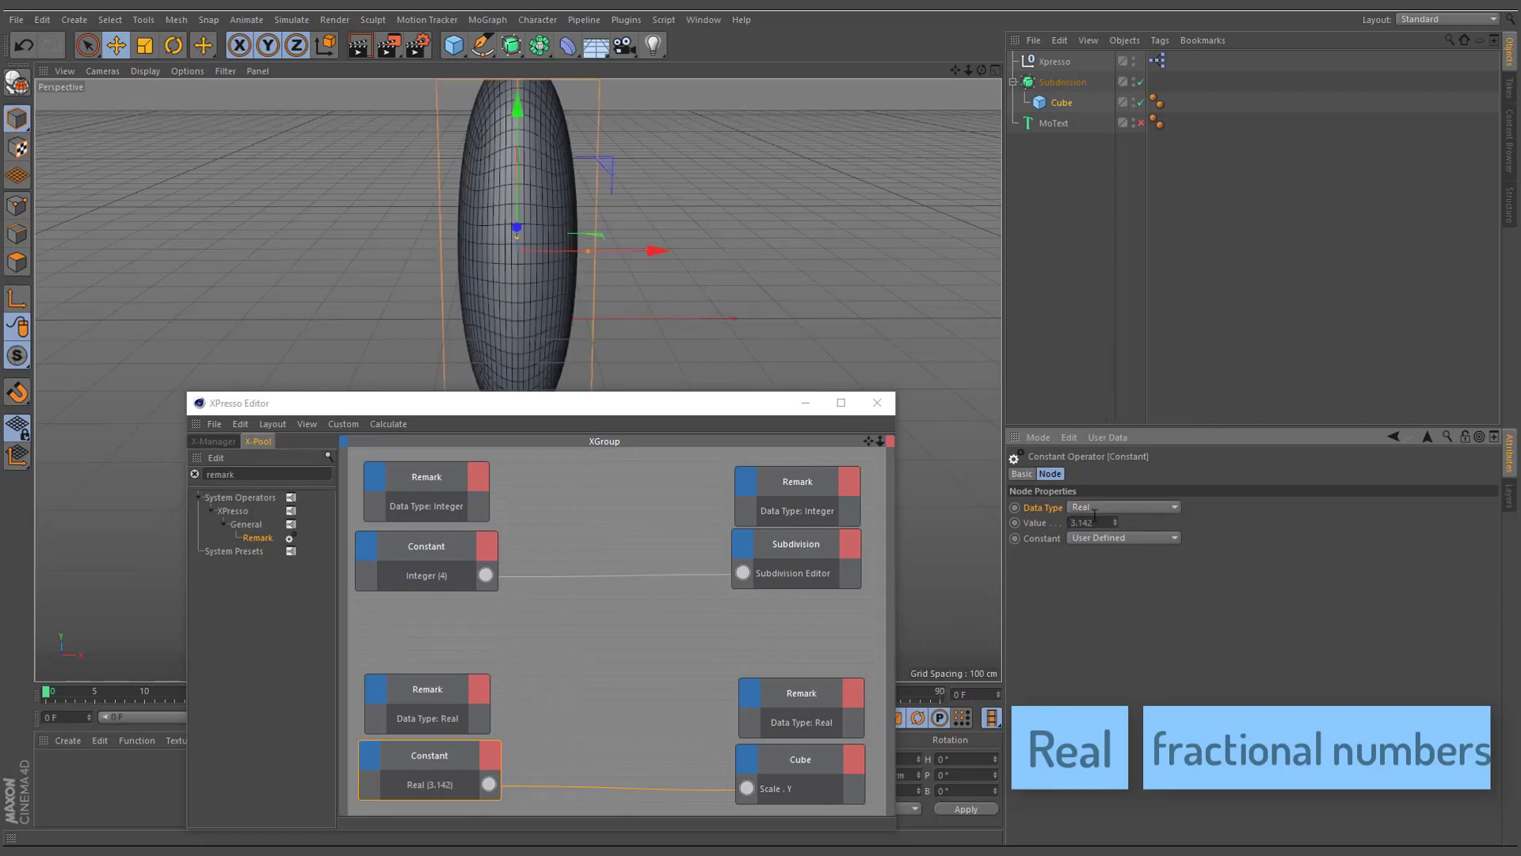
pyautogui.doubleClick(1106, 524)
pyautogui.write('1.22')
pyautogui.press('Return')
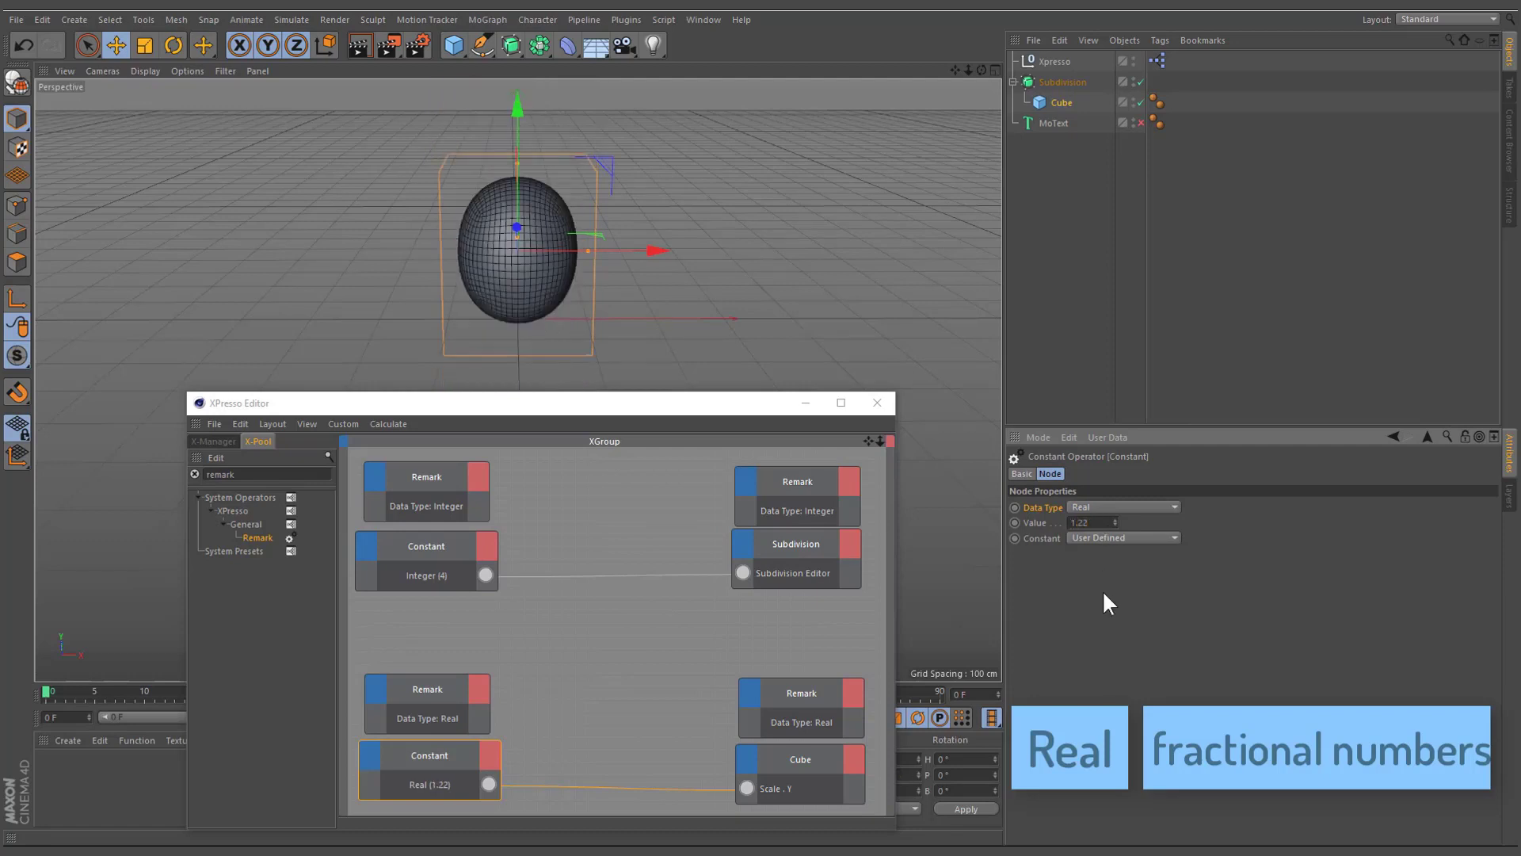
pyautogui.write('2.54')
pyautogui.press('Return')
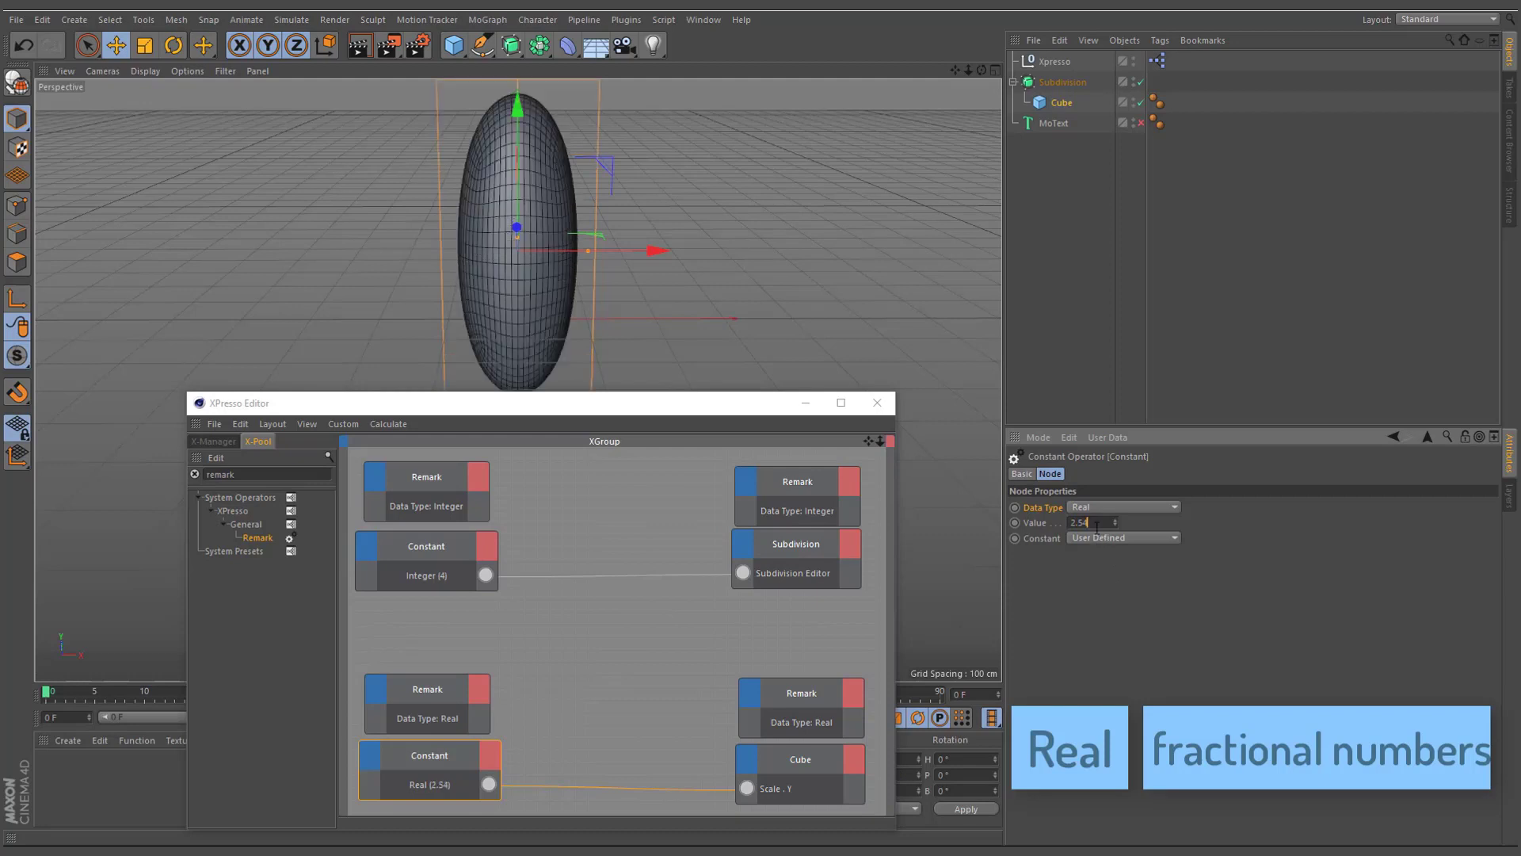
pyautogui.write('3')
pyautogui.press('Return')
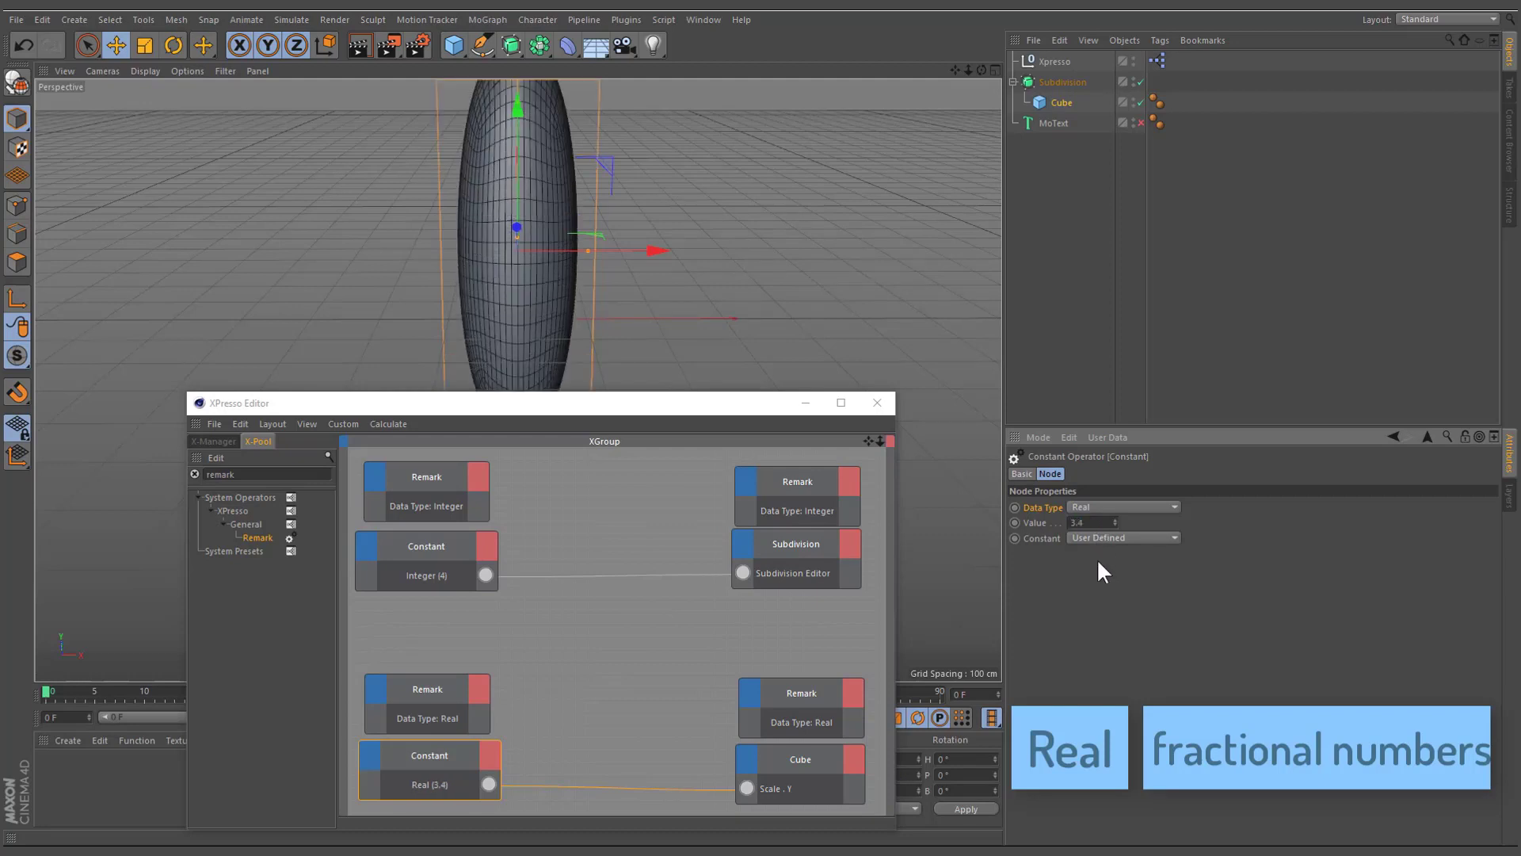
# Wire the Real 3.4 Constant into Subdivision Editor and confirm the Editor subdivision level reads 3
pyautogui.click(658, 677)
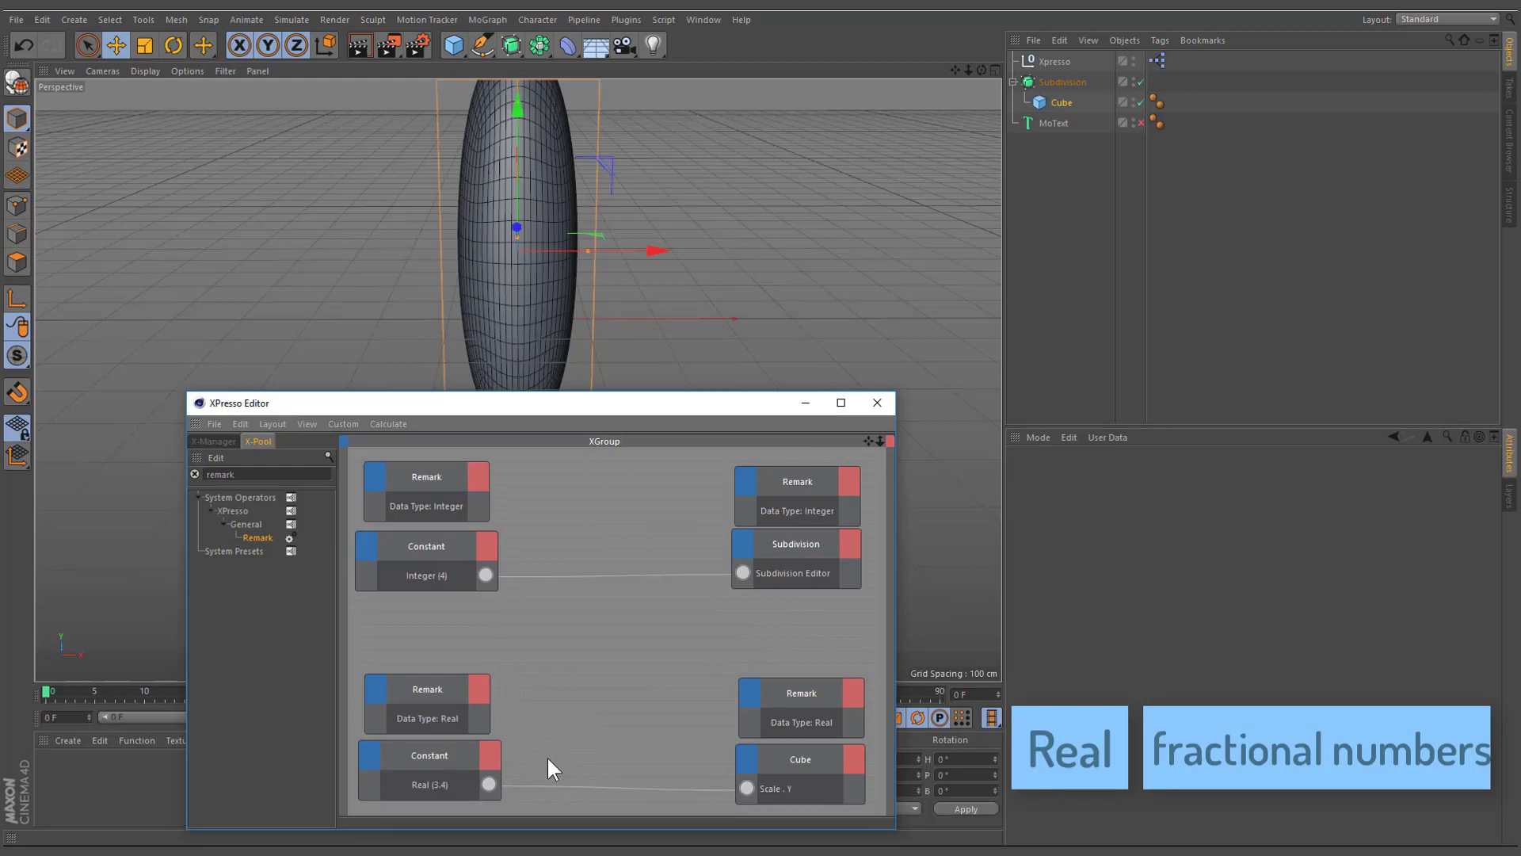
pyautogui.click(442, 753)
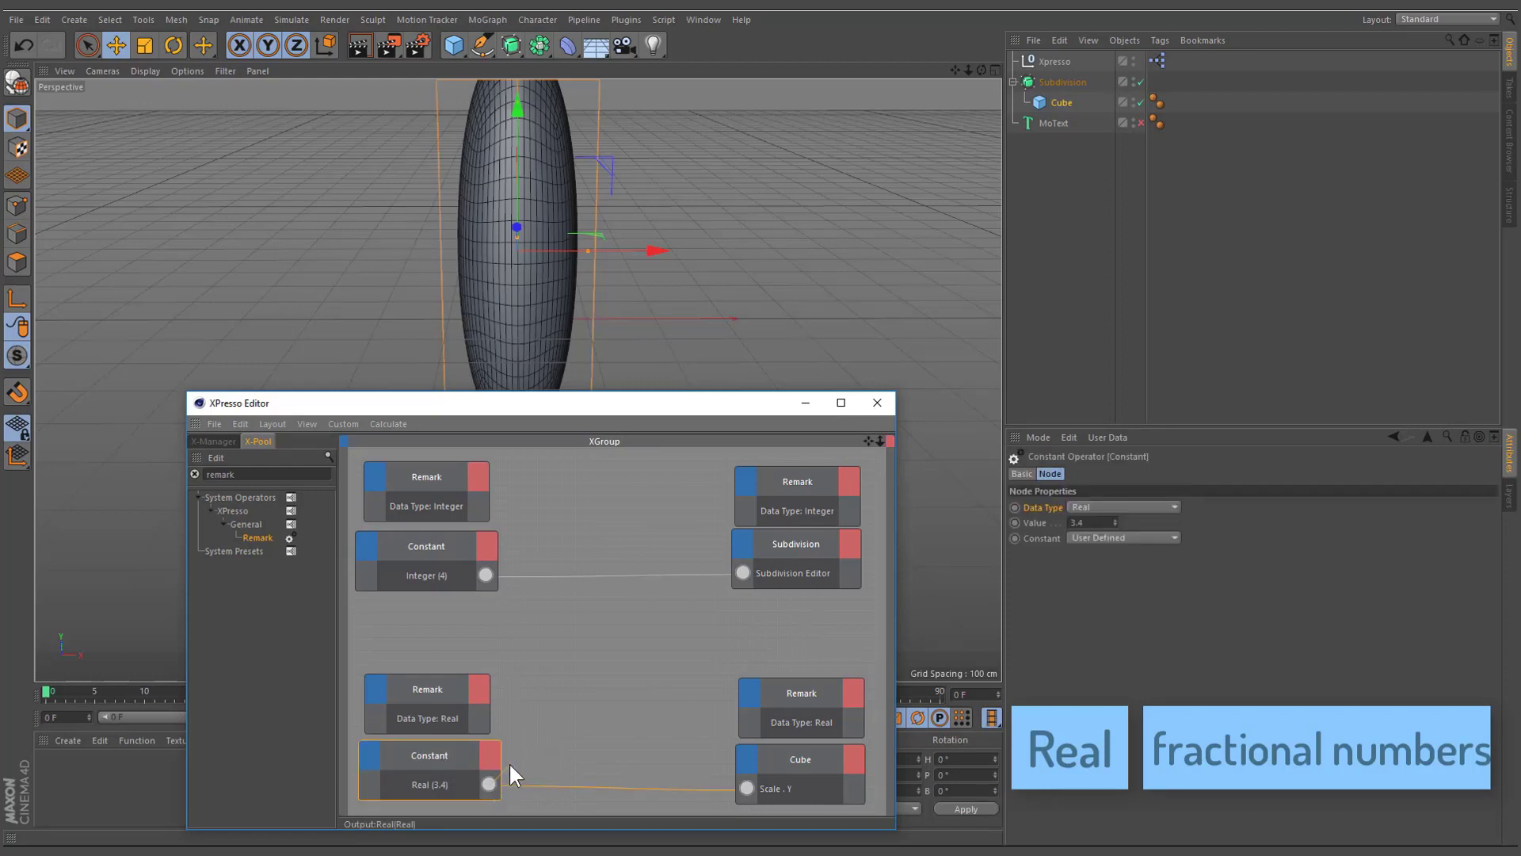
pyautogui.moveTo(735, 594); pyautogui.dragTo(743, 574)
pyautogui.click(794, 512)
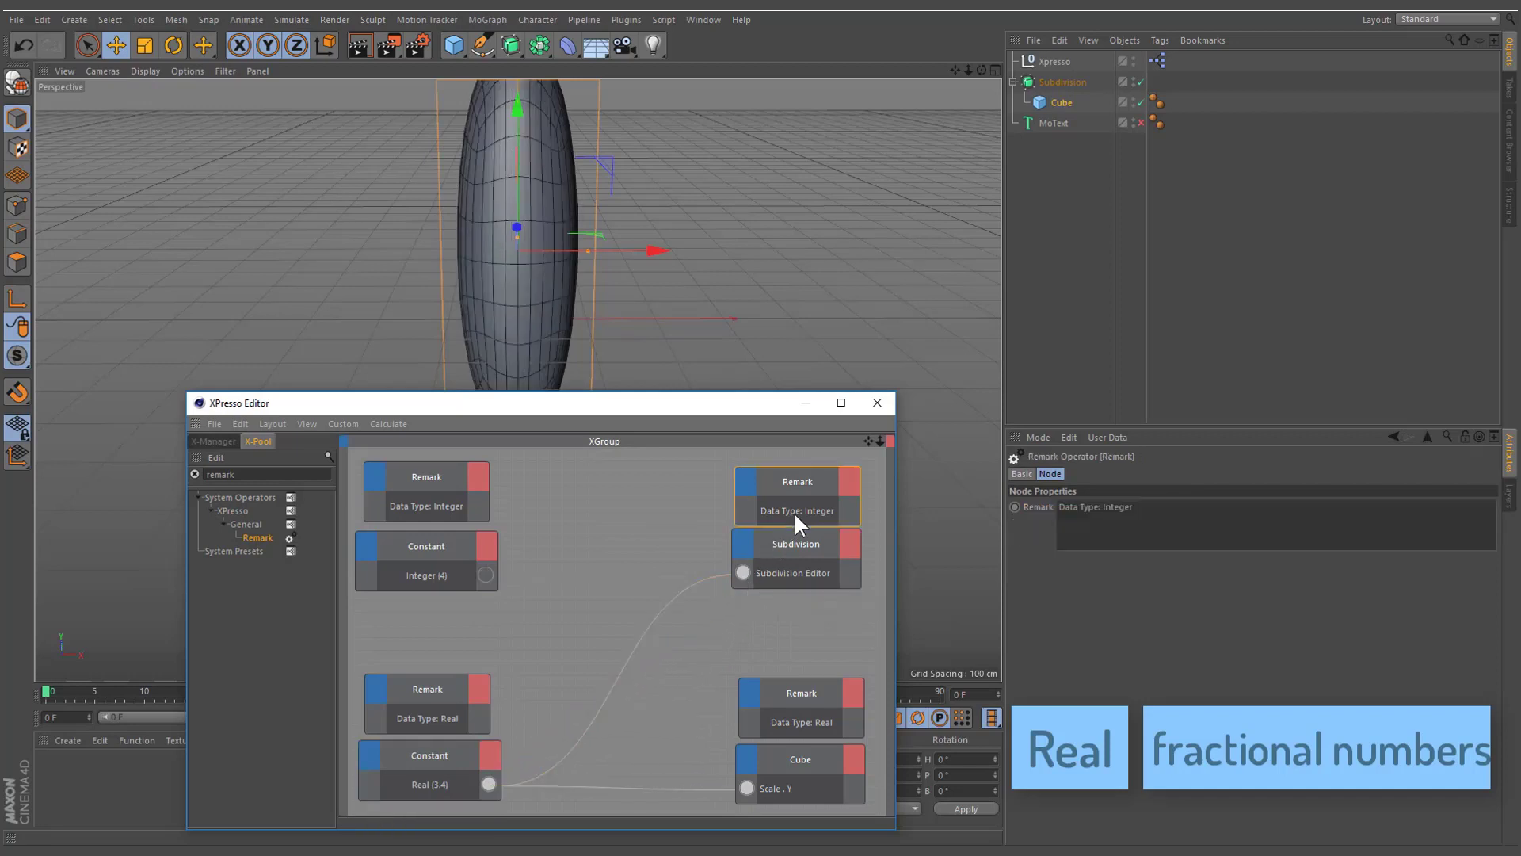
pyautogui.click(1059, 83)
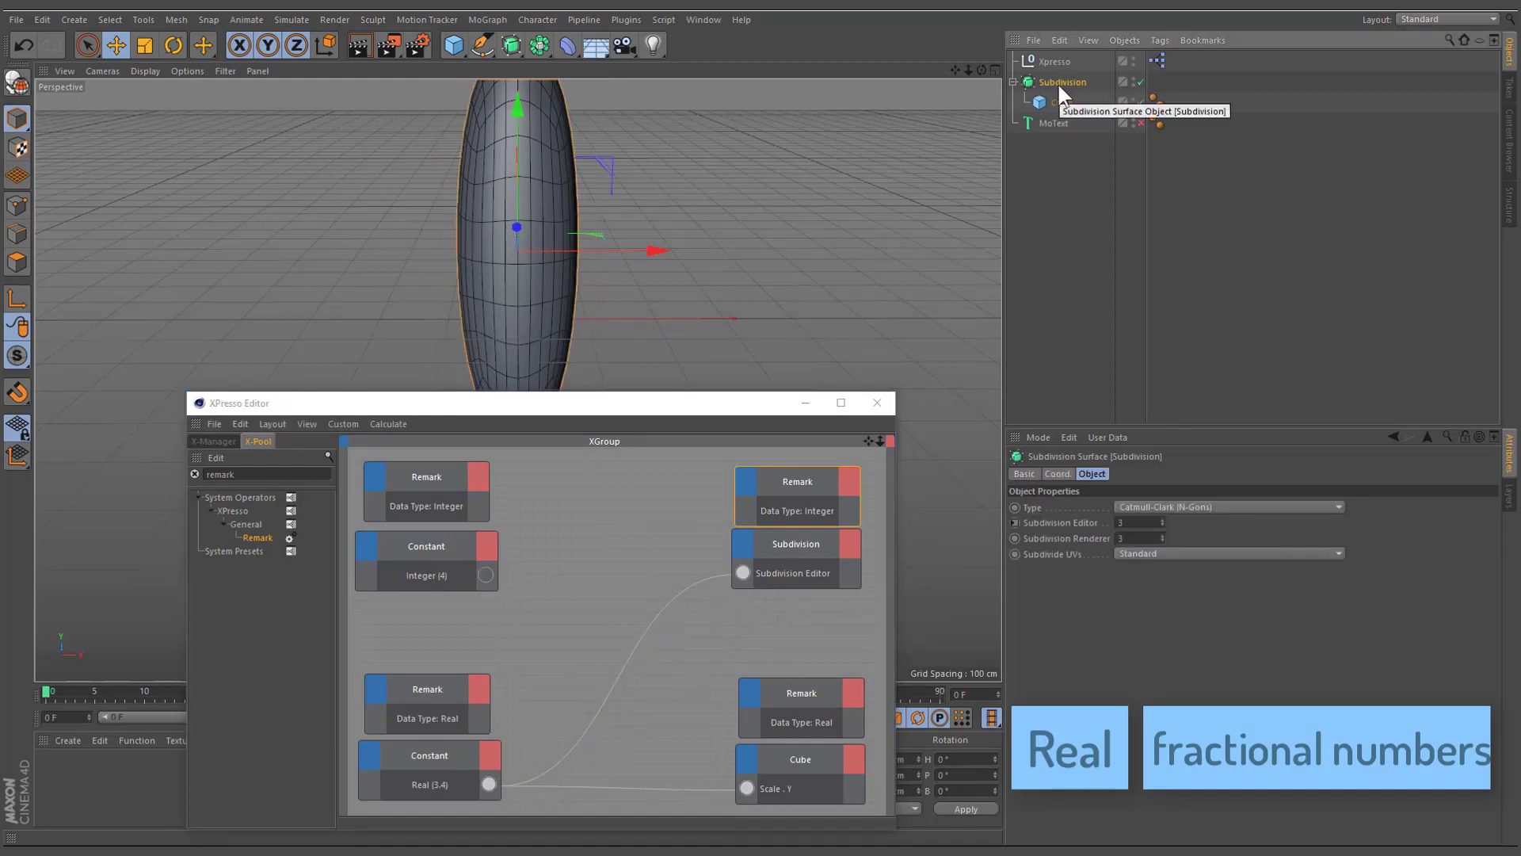
pyautogui.click(1034, 522)
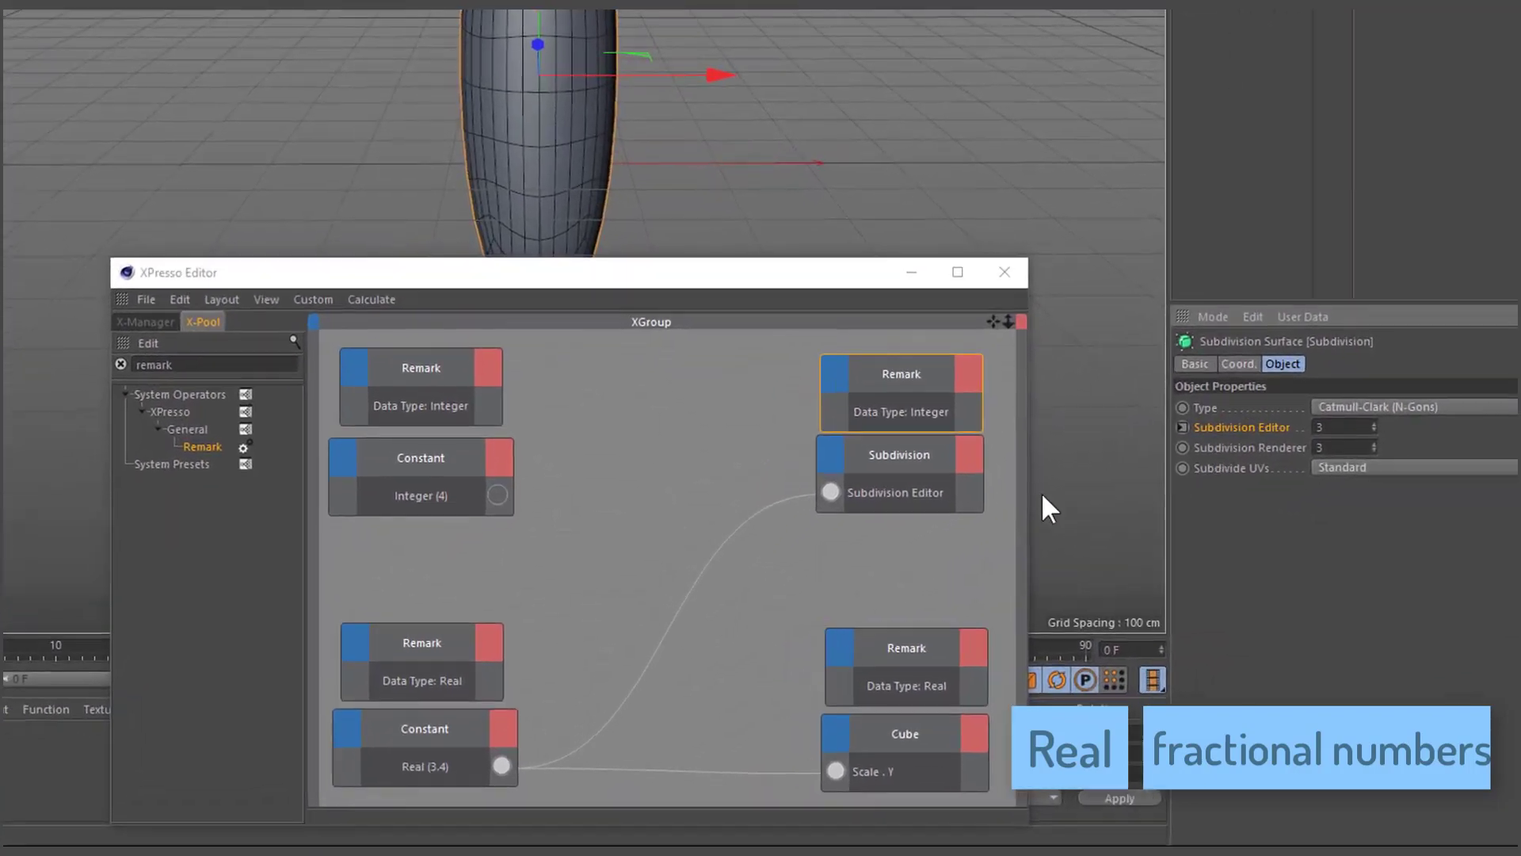
pyautogui.click(618, 674)
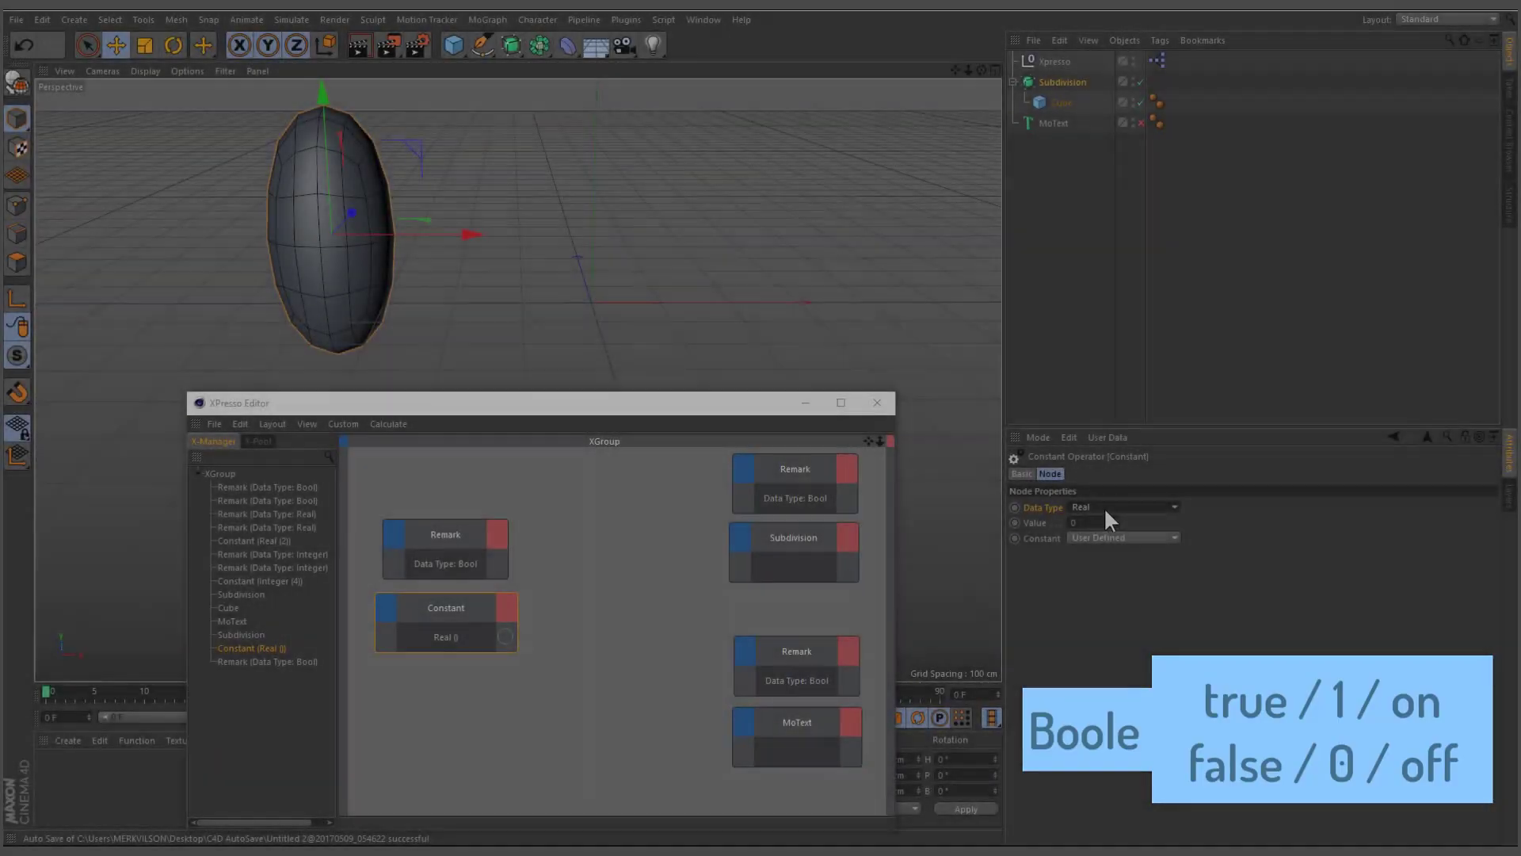
# Change the Constant's data type to Boole and switch its value on
pyautogui.click(1106, 505)
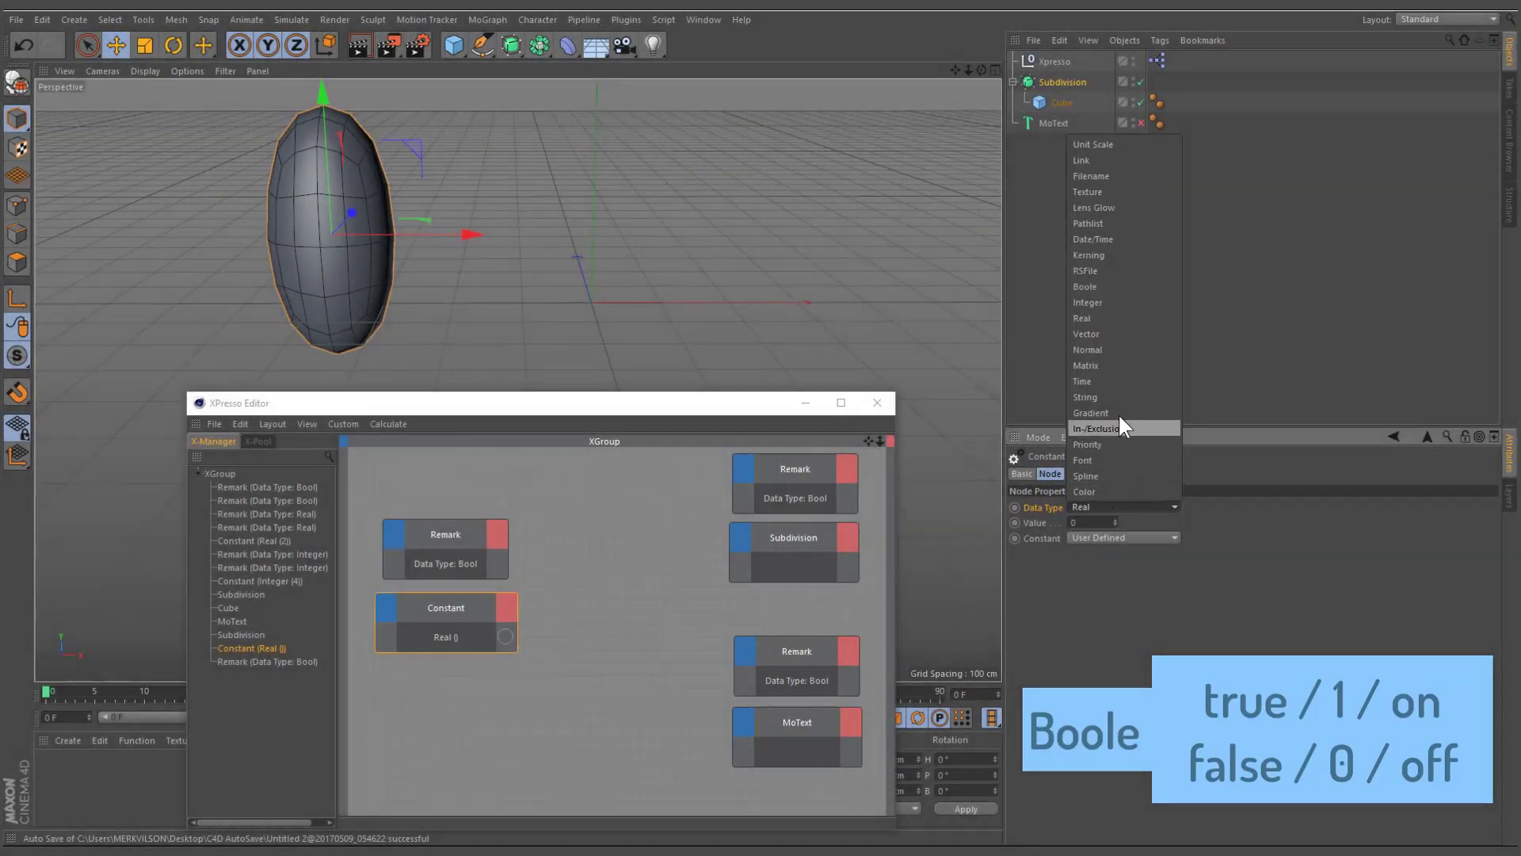
pyautogui.click(1121, 286)
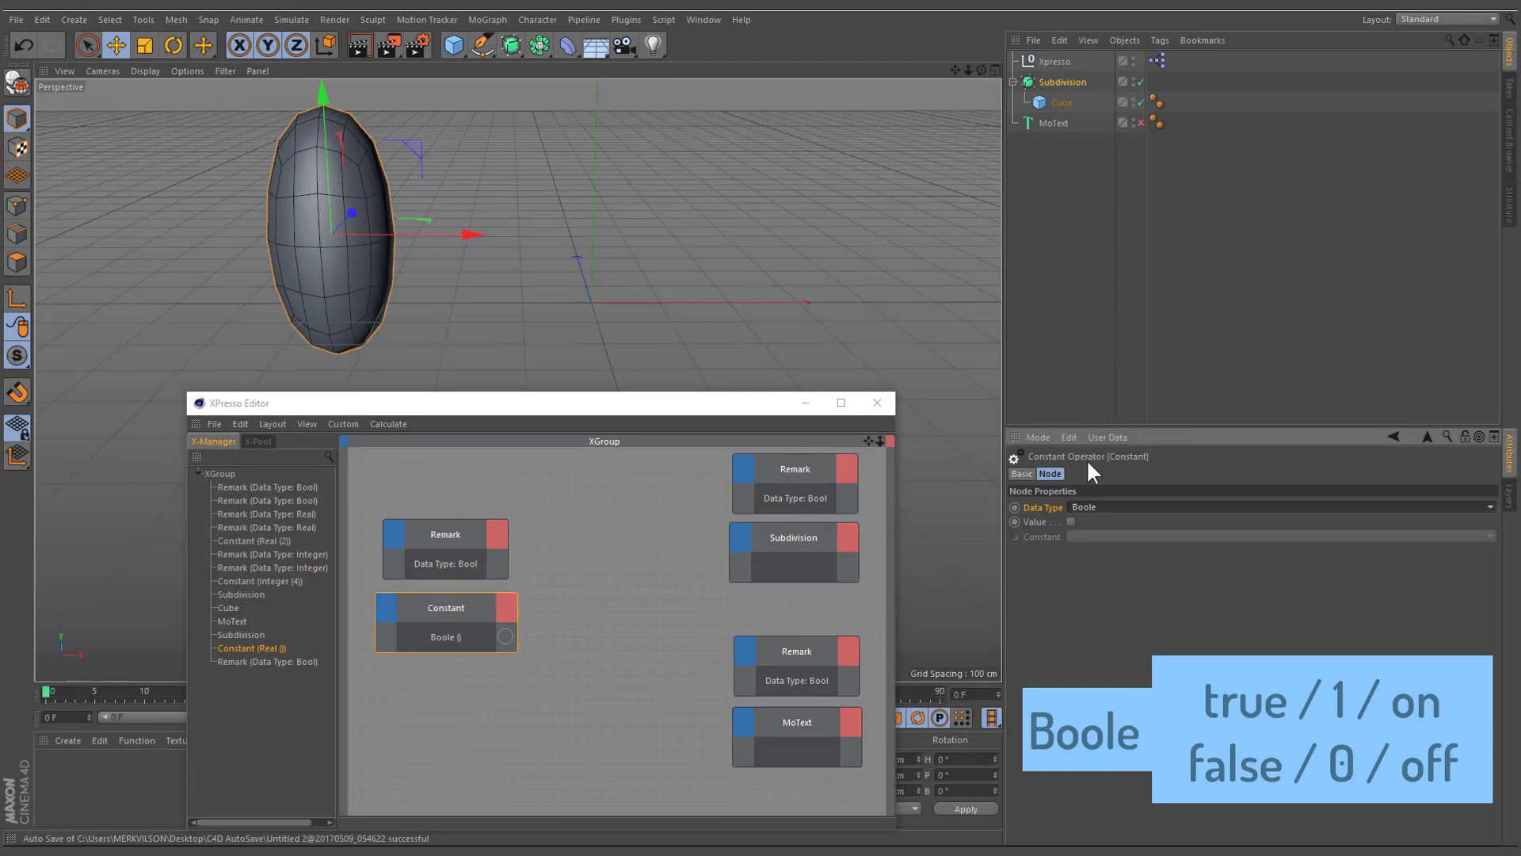
pyautogui.click(1073, 522)
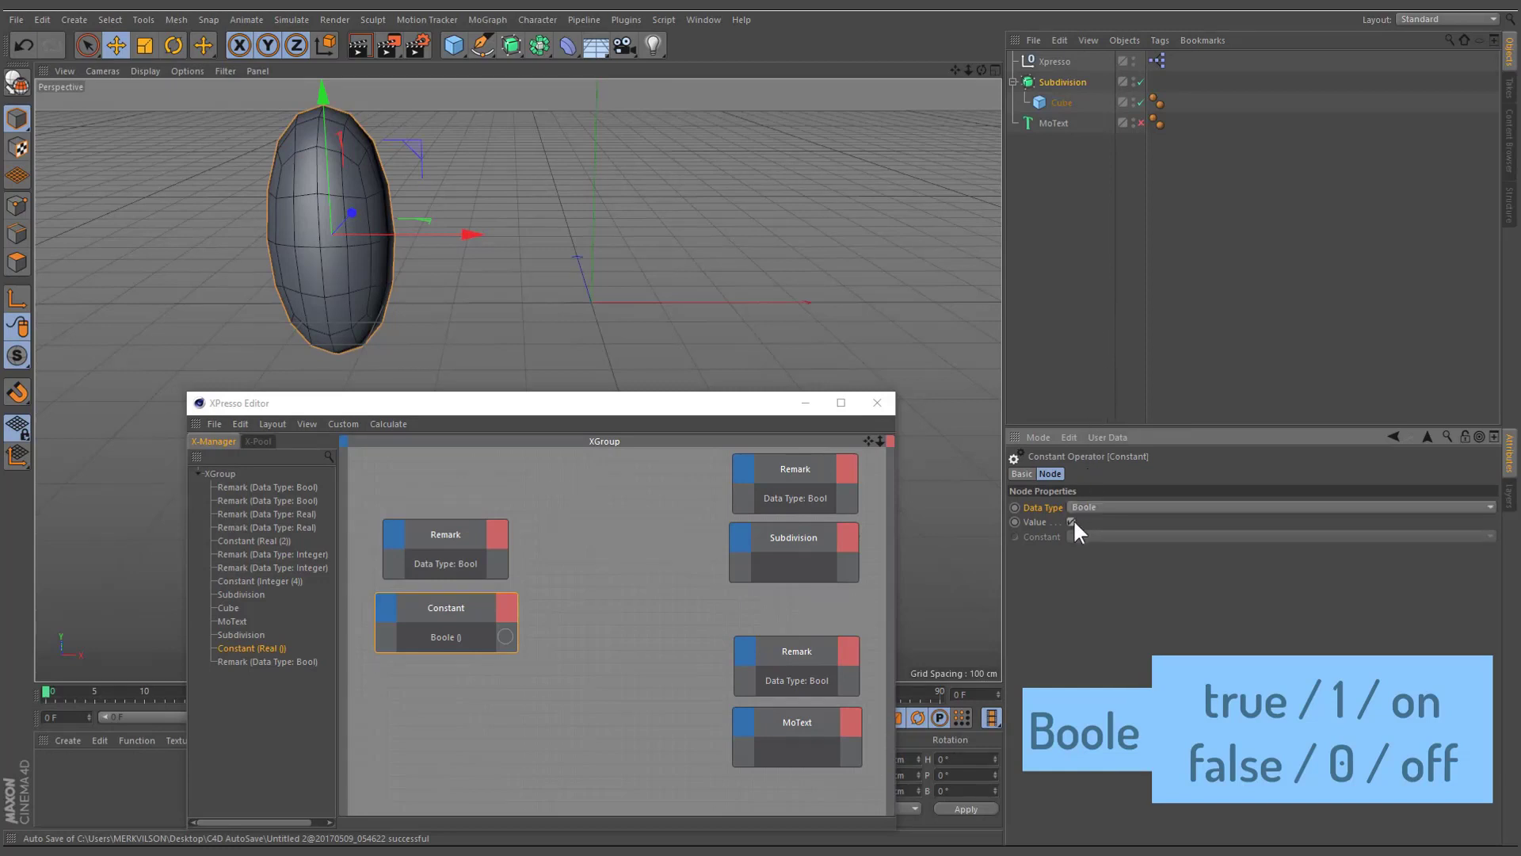
# Add Enabled inputs to the Subdivision and MoText nodes, fed by the Boole constant
pyautogui.click(1060, 82)
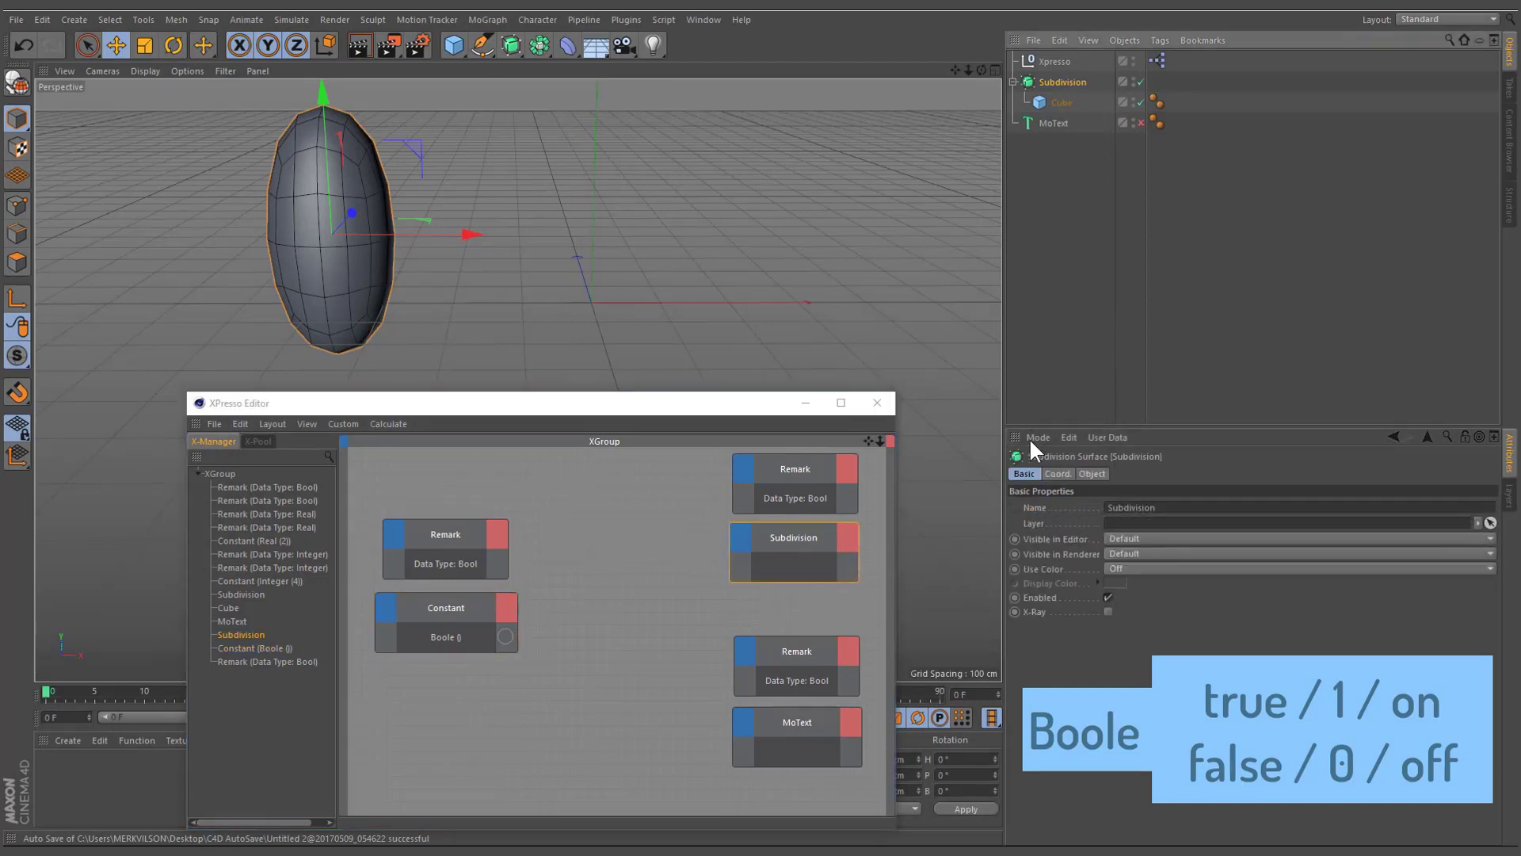
pyautogui.moveTo(1037, 599); pyautogui.dragTo(740, 578)
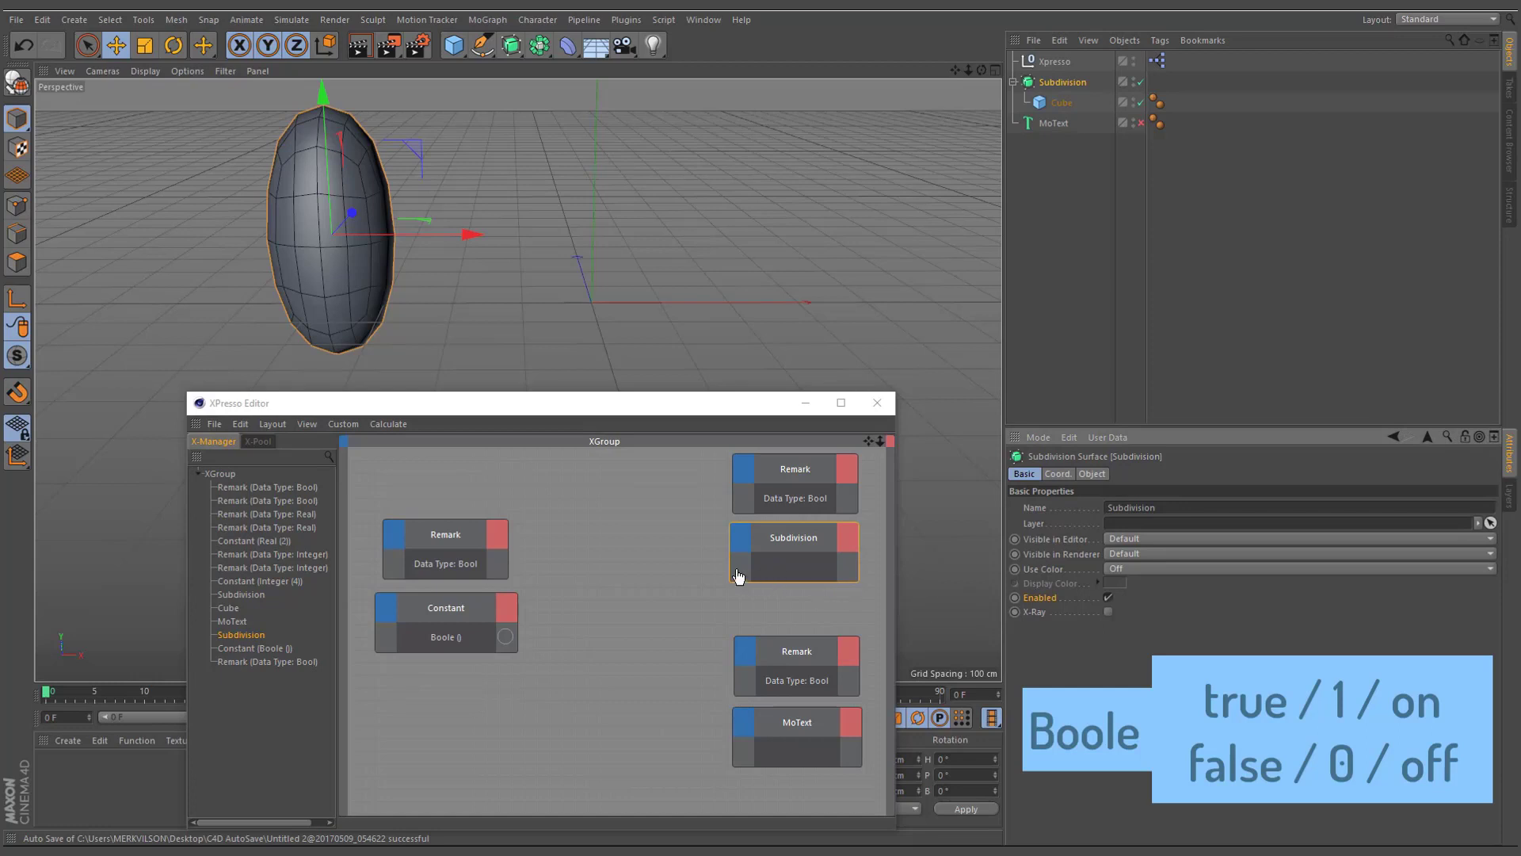
pyautogui.click(1049, 120)
pyautogui.moveTo(1024, 596); pyautogui.dragTo(741, 565)
# Toggle the Boole constant on and off repeatedly, ending on TRUE
pyautogui.click(469, 609)
pyautogui.click(1071, 522)
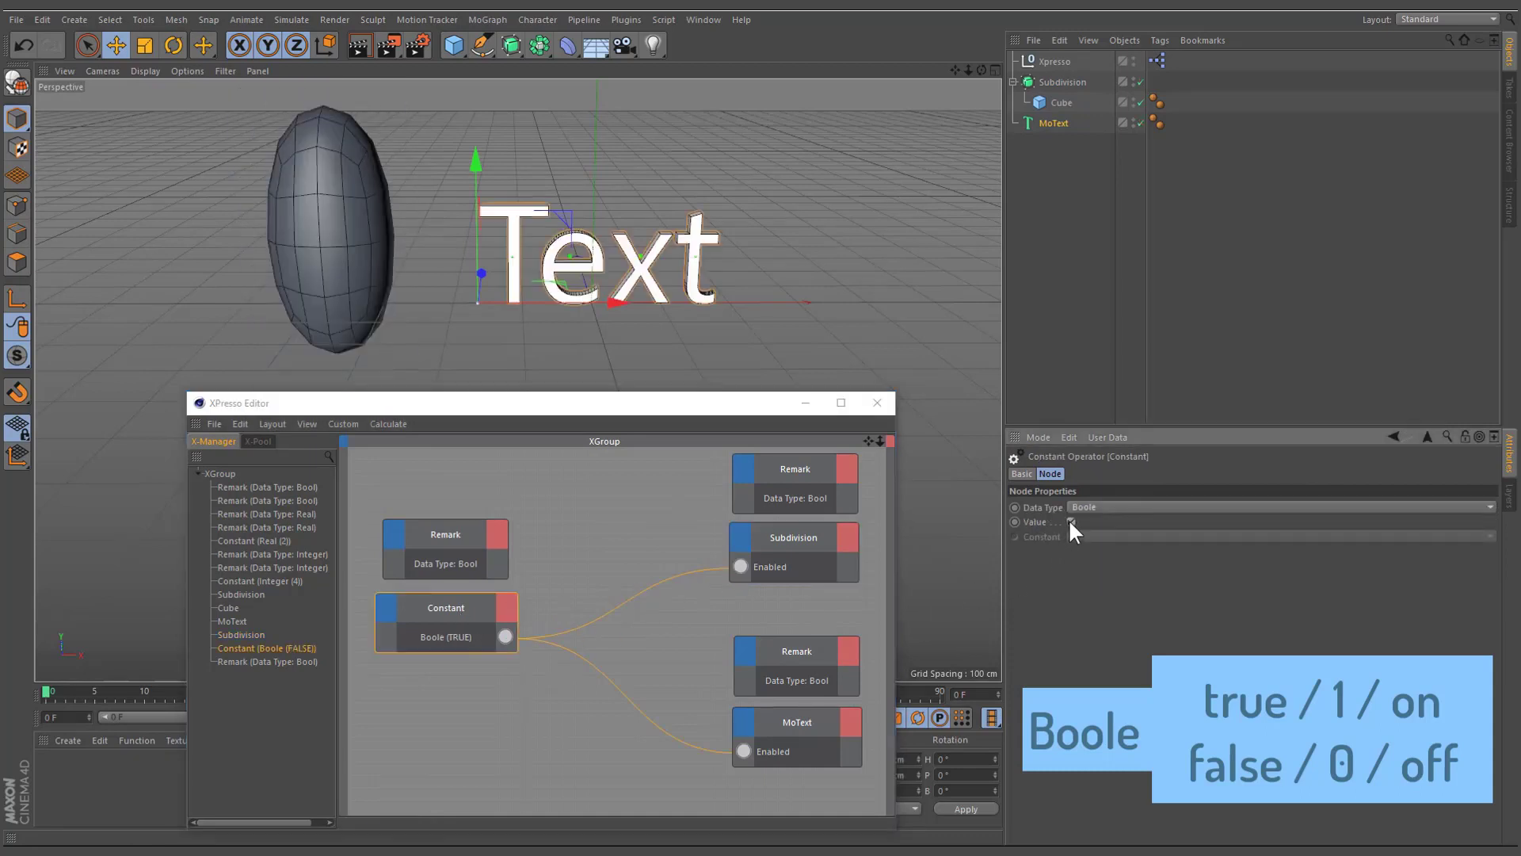
pyautogui.click(1070, 522)
pyautogui.click(1069, 522)
pyautogui.click(1070, 522)
pyautogui.click(1070, 523)
pyautogui.click(1070, 522)
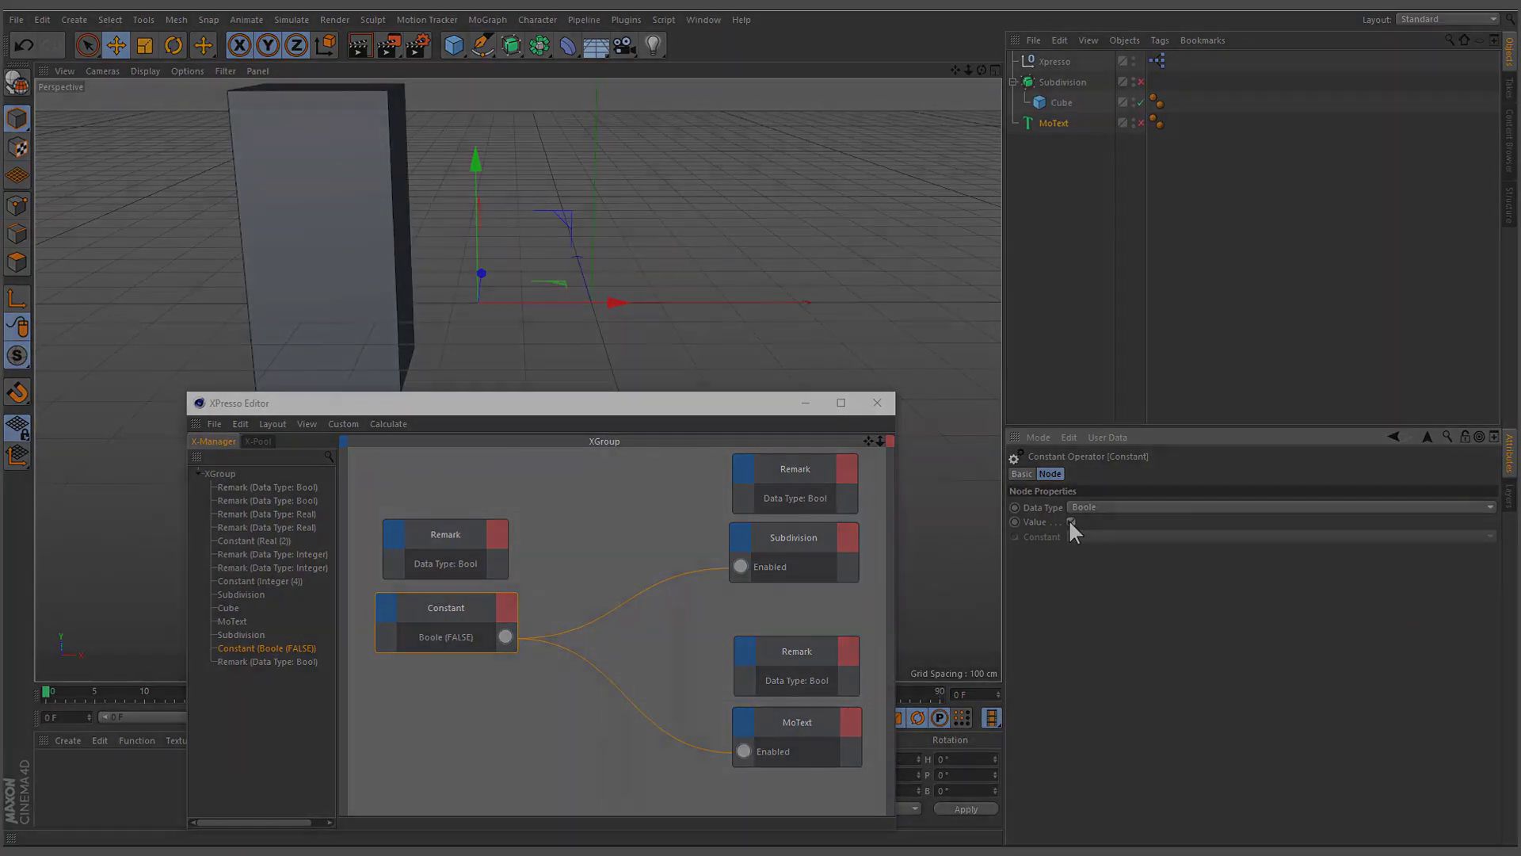
pyautogui.click(1070, 522)
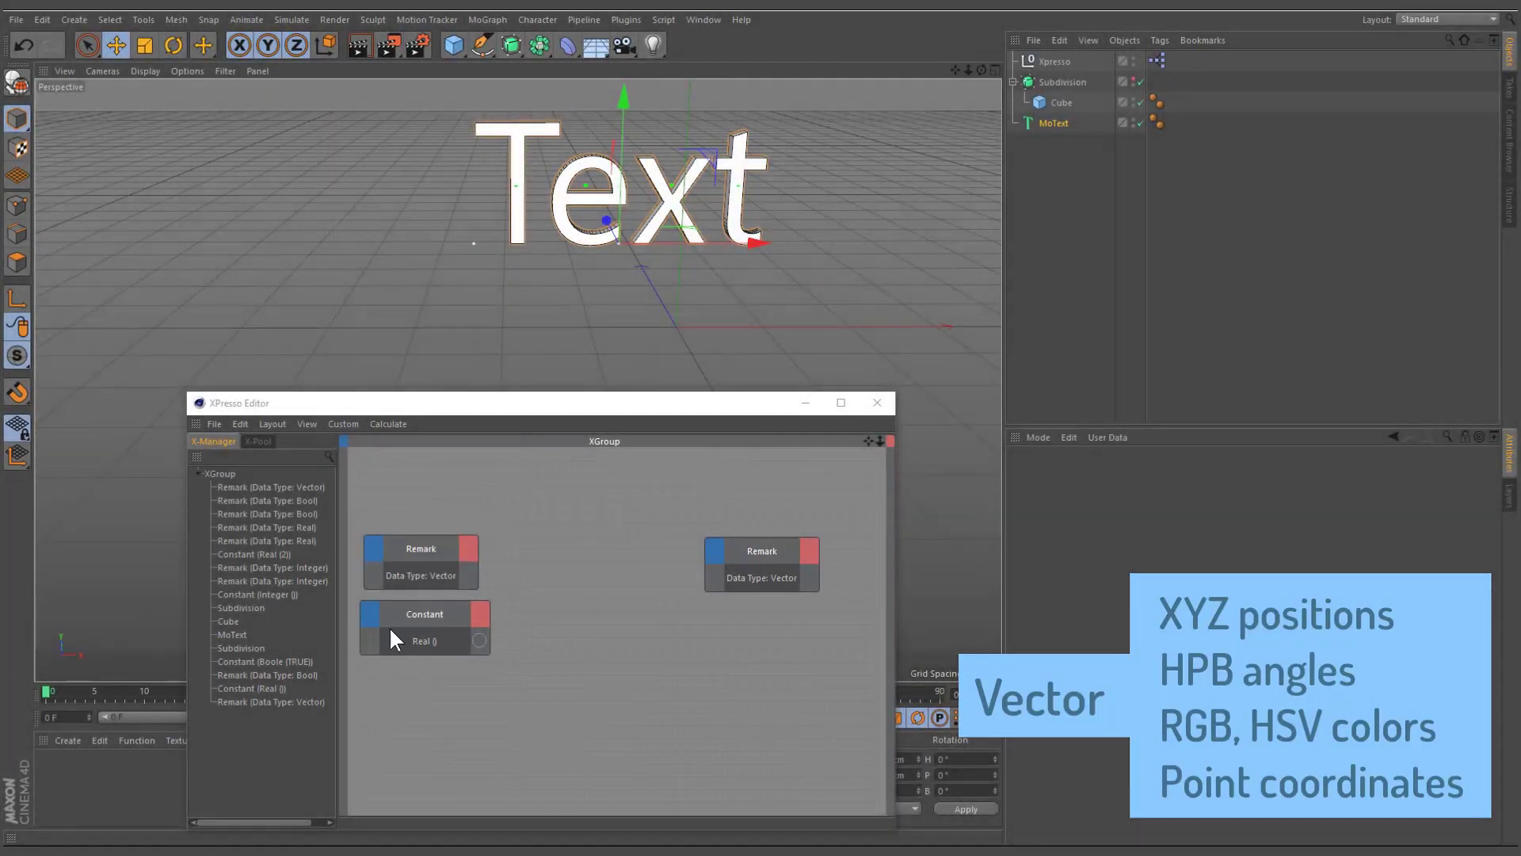
# Change the Constant's data type to Vector
pyautogui.click(392, 632)
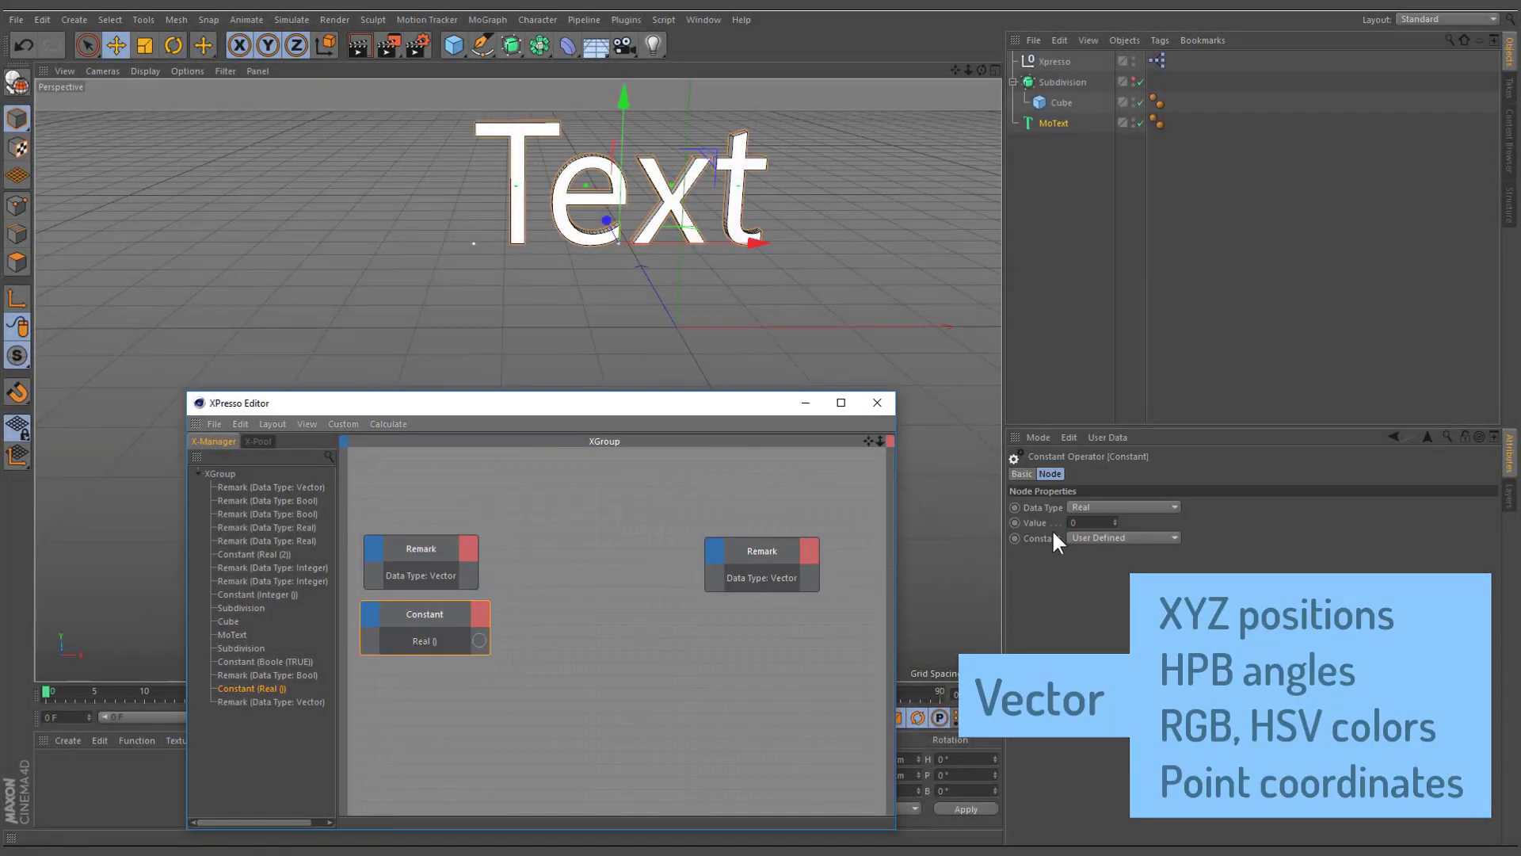
pyautogui.click(1081, 505)
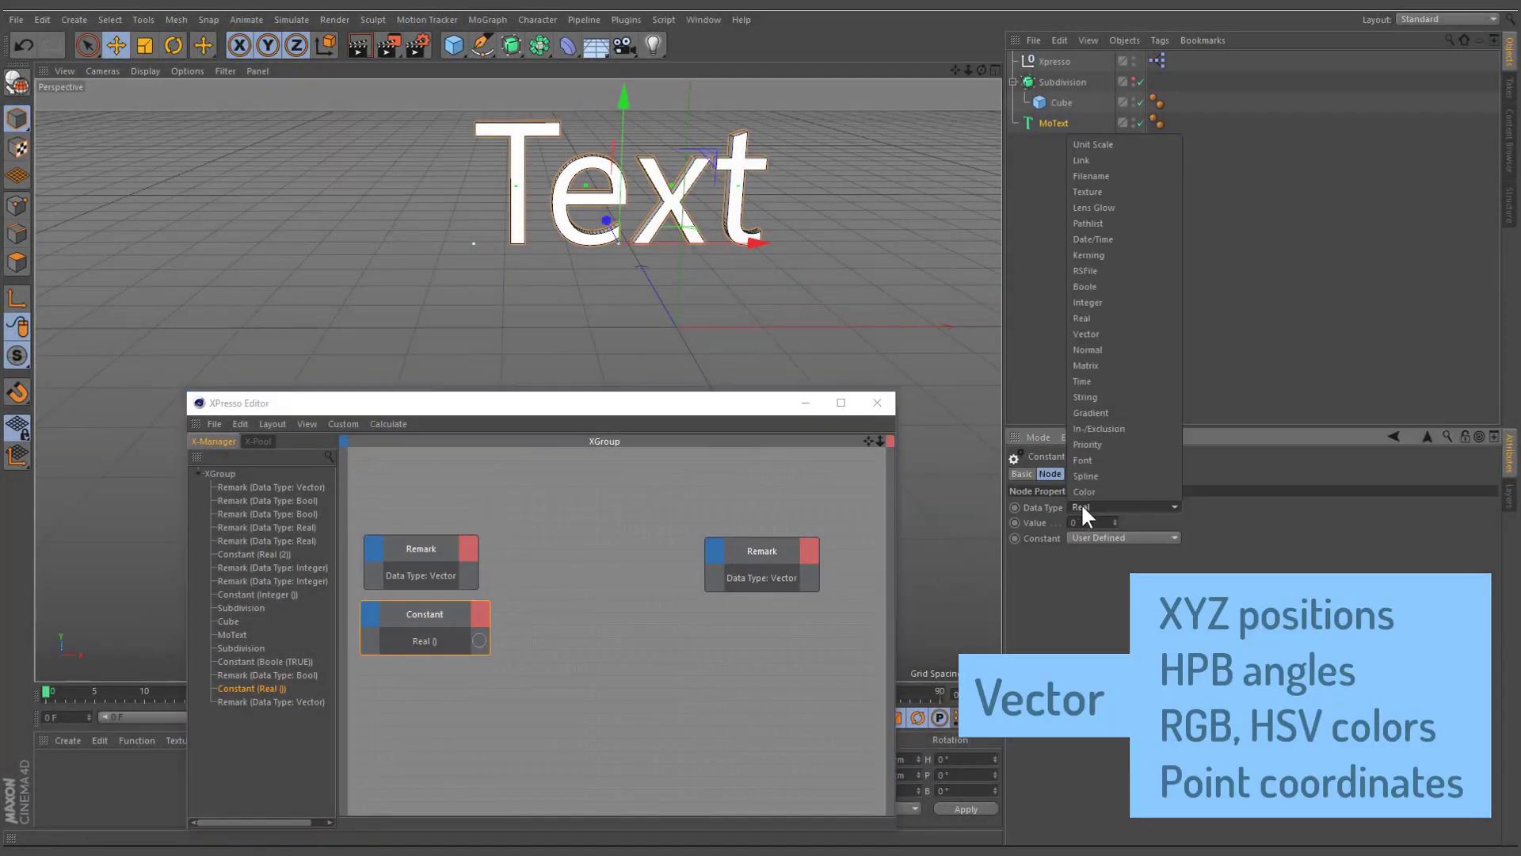
pyautogui.click(1087, 333)
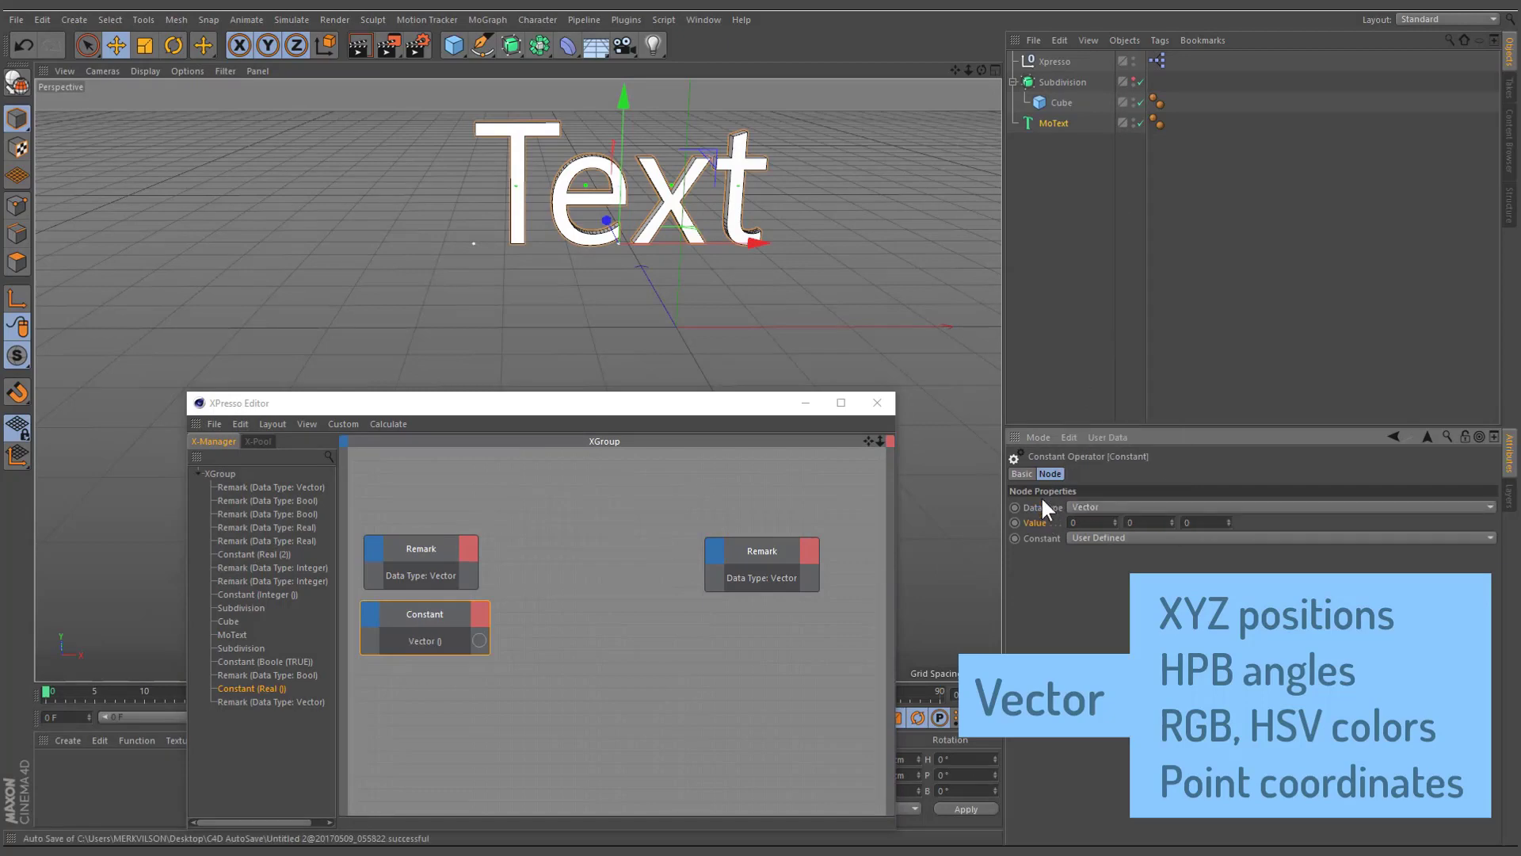
# Add MoText as a node with a Position input from the Vector constant, raising Y to lift the text
pyautogui.moveTo(1044, 130); pyautogui.dragTo(759, 626)
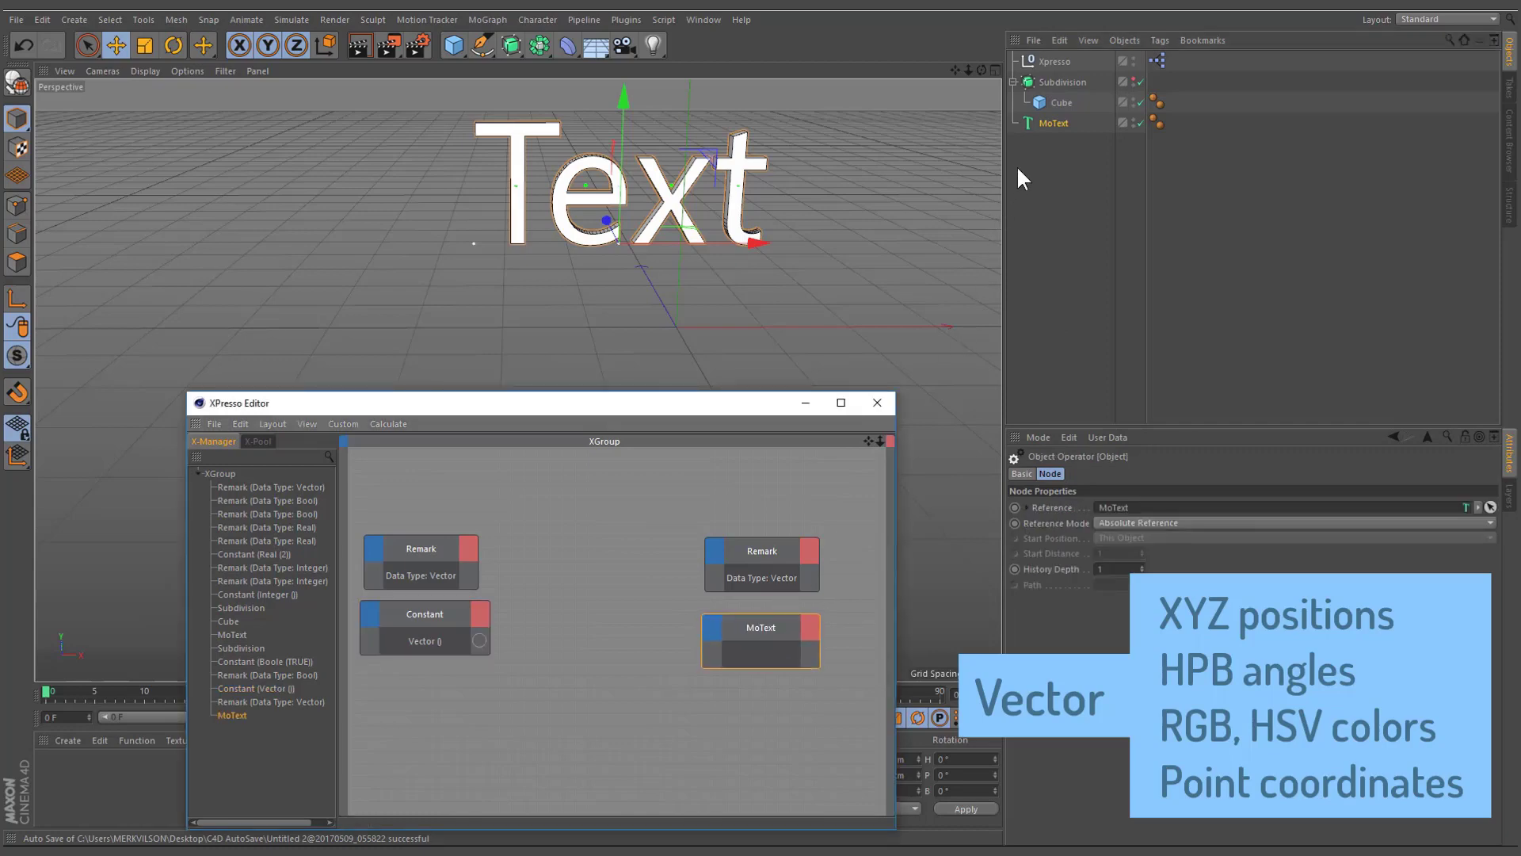
pyautogui.click(1044, 125)
pyautogui.moveTo(1030, 505); pyautogui.dragTo(468, 632)
pyautogui.click(449, 612)
pyautogui.moveTo(1173, 521)
pyautogui.mouseDown()
pyautogui.moveTo(1173, 505)
pyautogui.moveTo(1171, 521)
pyautogui.moveTo(1116, 539)
pyautogui.moveTo(1116, 567)
pyautogui.moveTo(1203, 524)
pyautogui.moveTo(1229, 526)
pyautogui.moveTo(1229, 564)
pyautogui.moveTo(1230, 523)
pyautogui.moveTo(1176, 516)
pyautogui.moveTo(1177, 498)
pyautogui.moveTo(1177, 522)
pyautogui.mouseUp()
pyautogui.moveTo(772, 628); pyautogui.dragTo(772, 620)
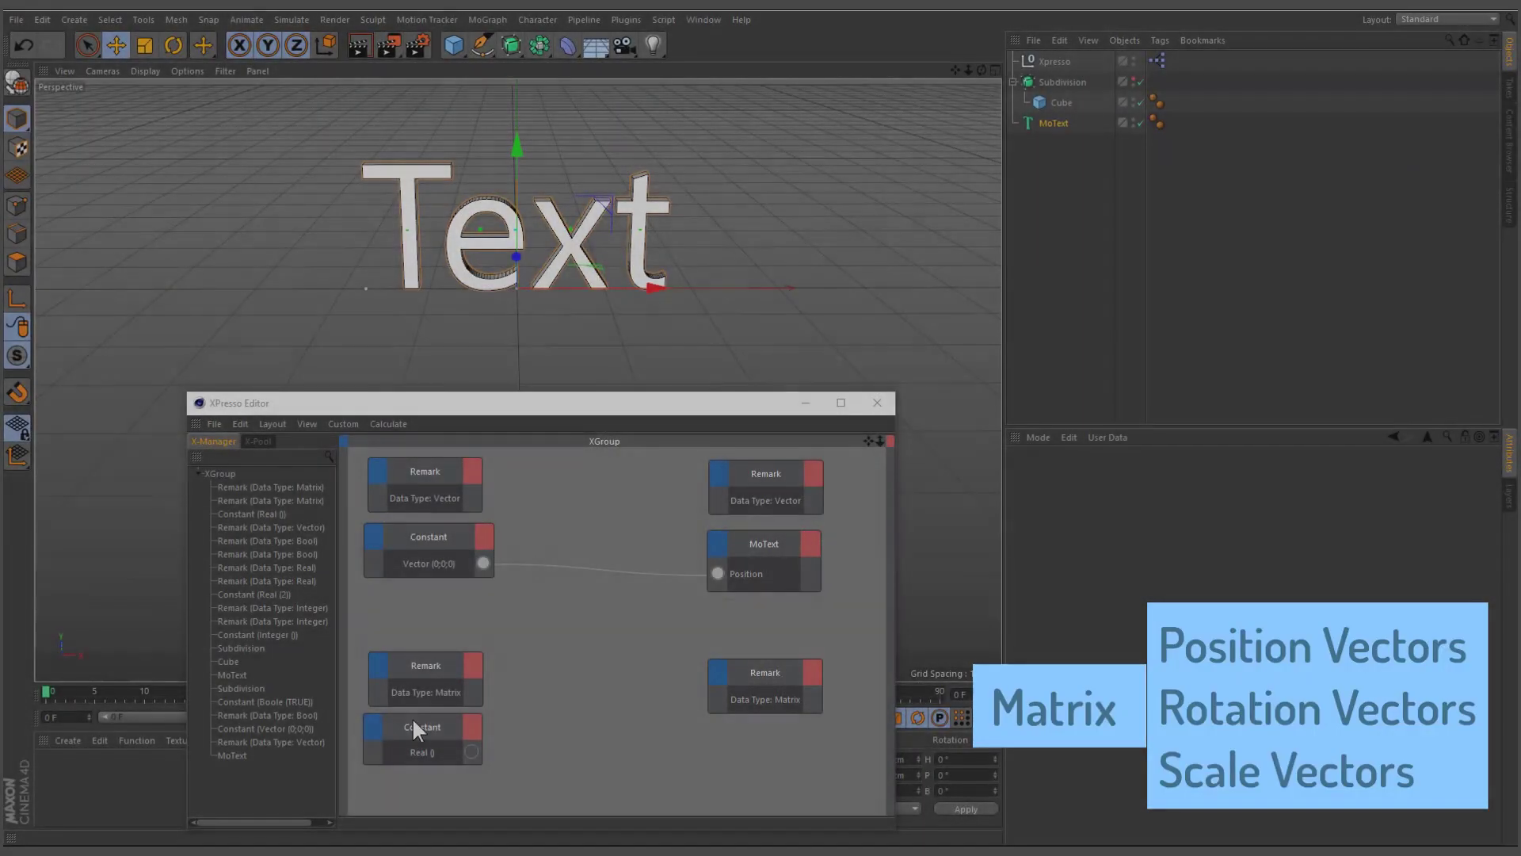
# Make the Constant a Matrix and wire it into a new Global Matrix input on MoText
pyautogui.click(412, 716)
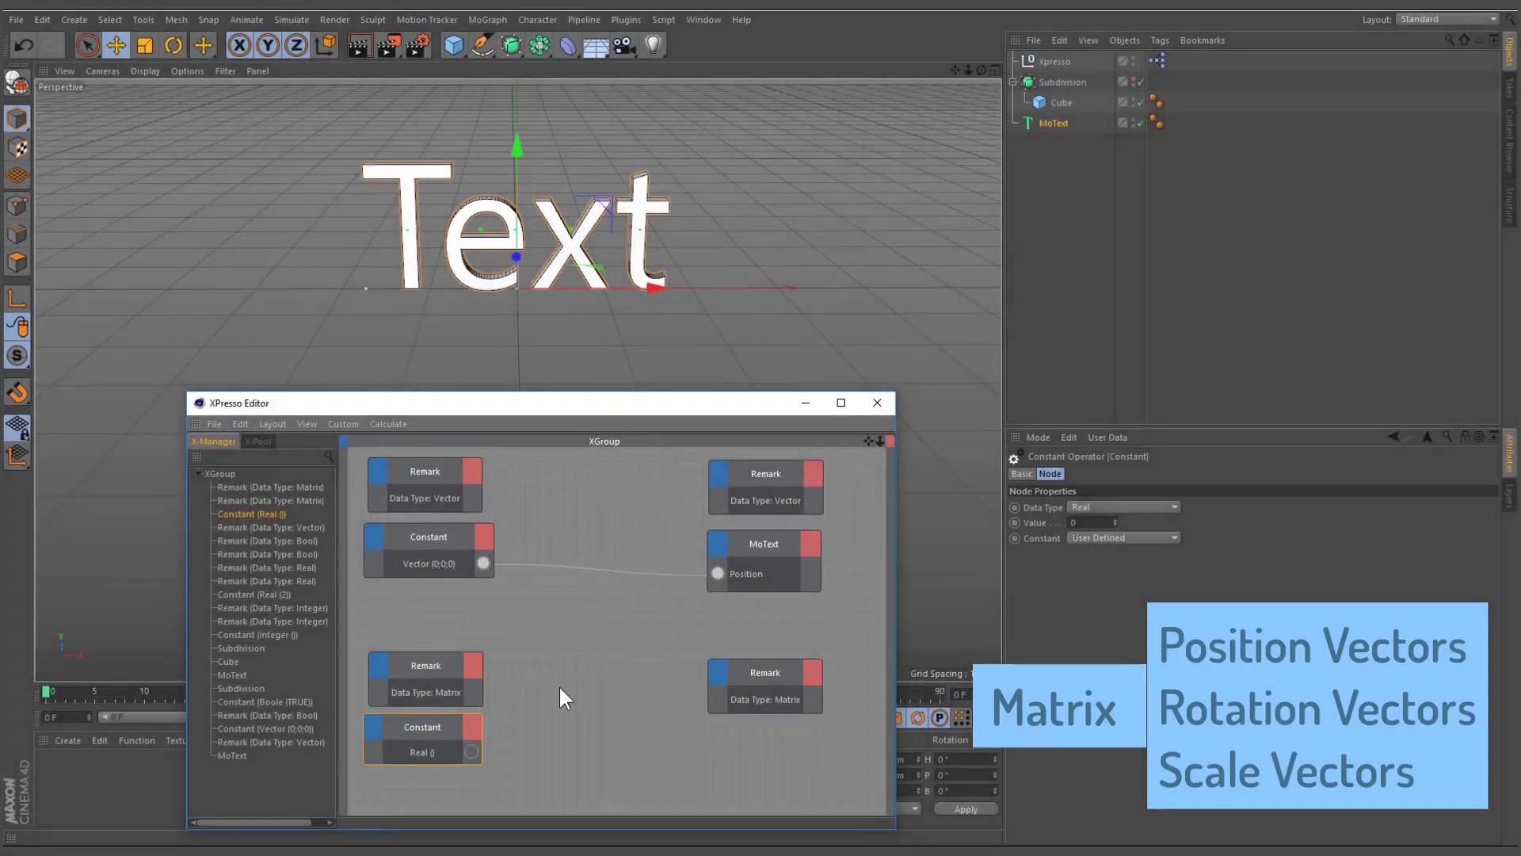
pyautogui.click(1087, 511)
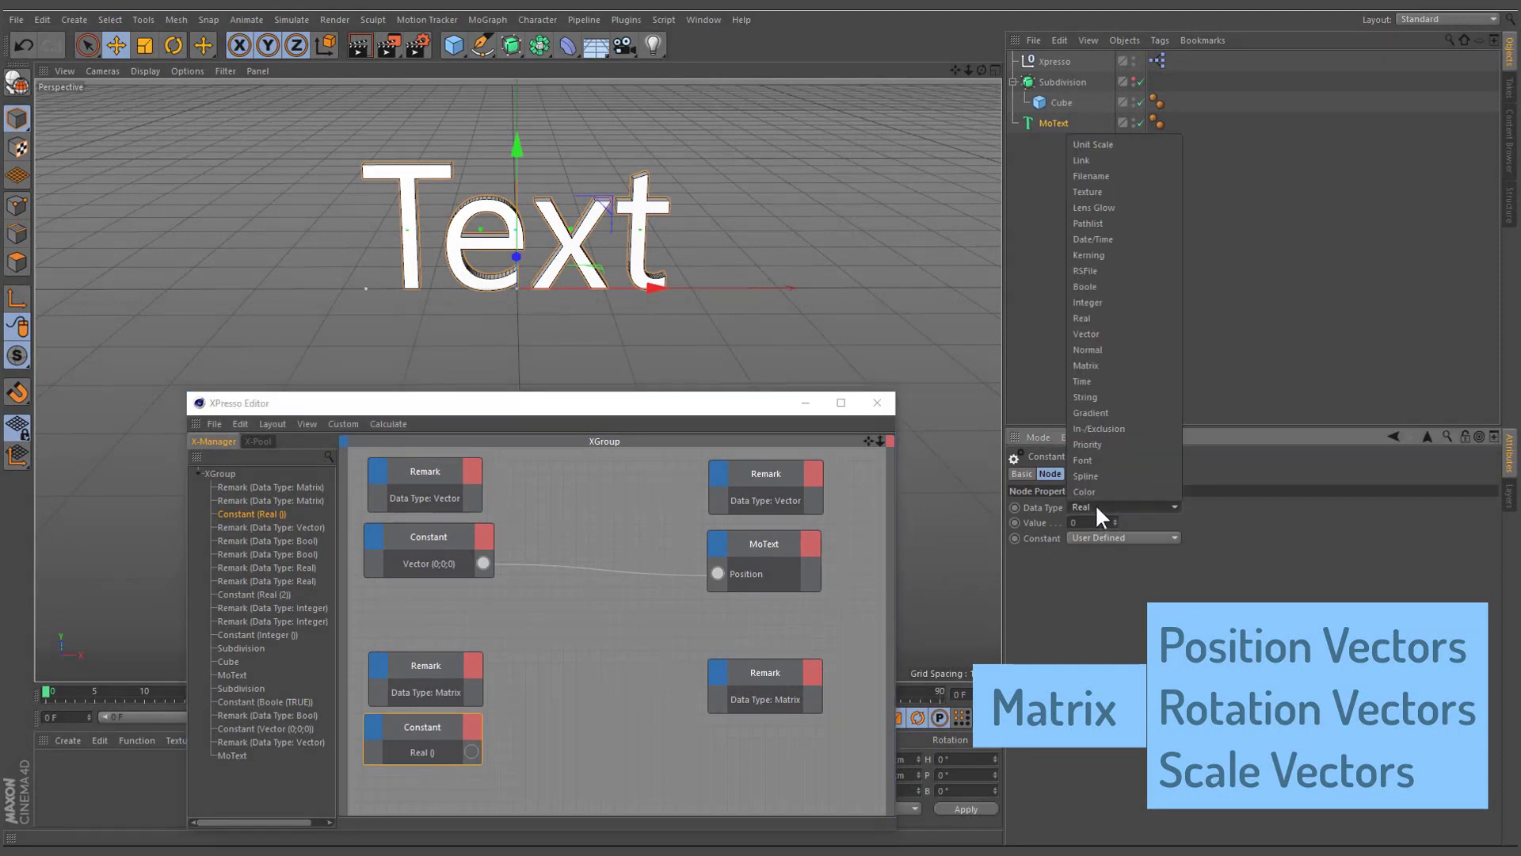
pyautogui.click(1088, 367)
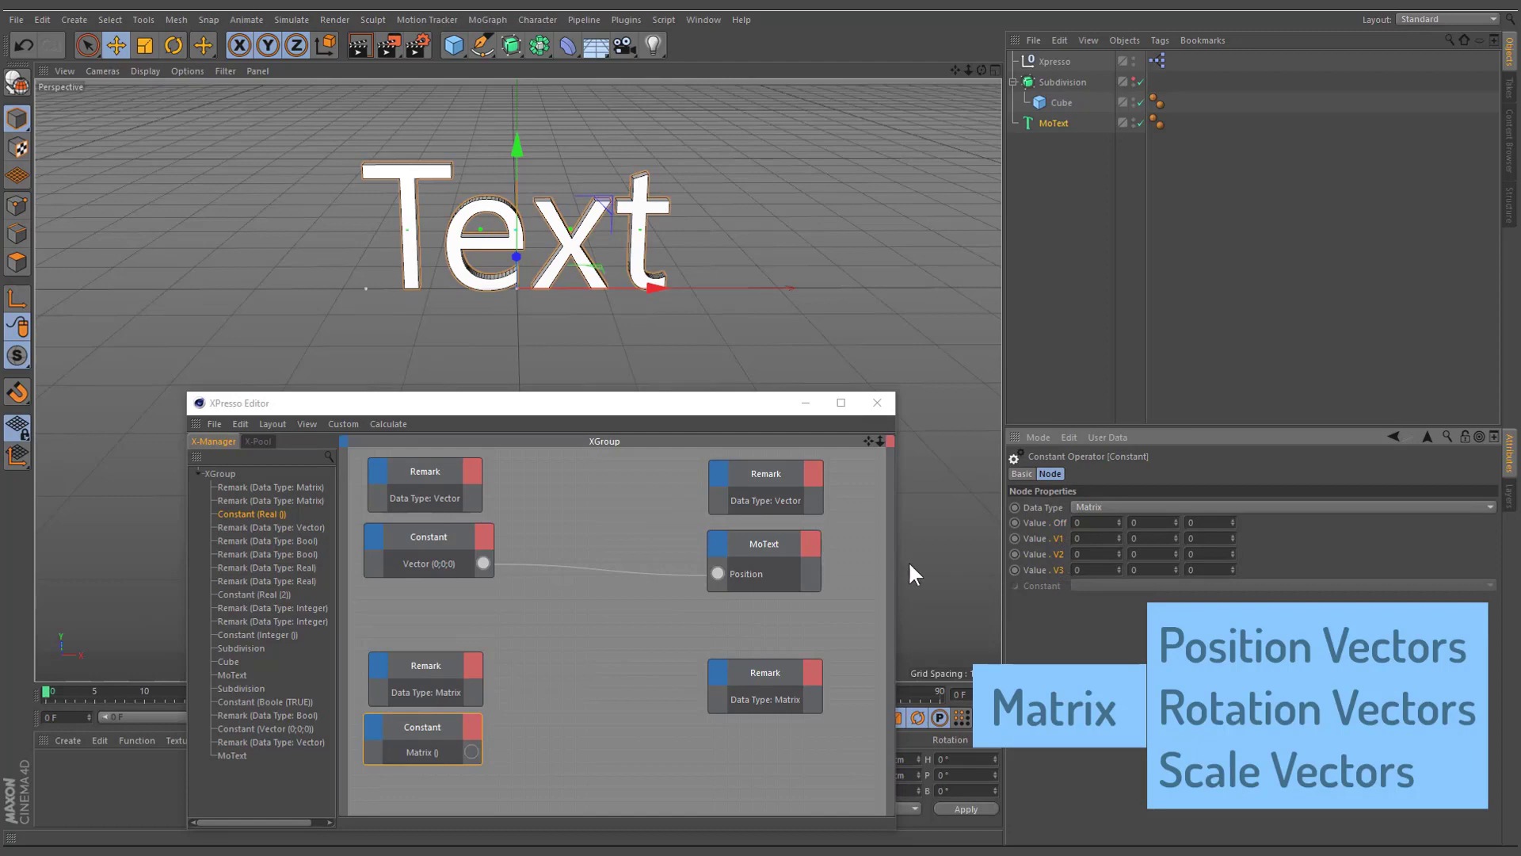
pyautogui.click(722, 552)
pyautogui.click(774, 612)
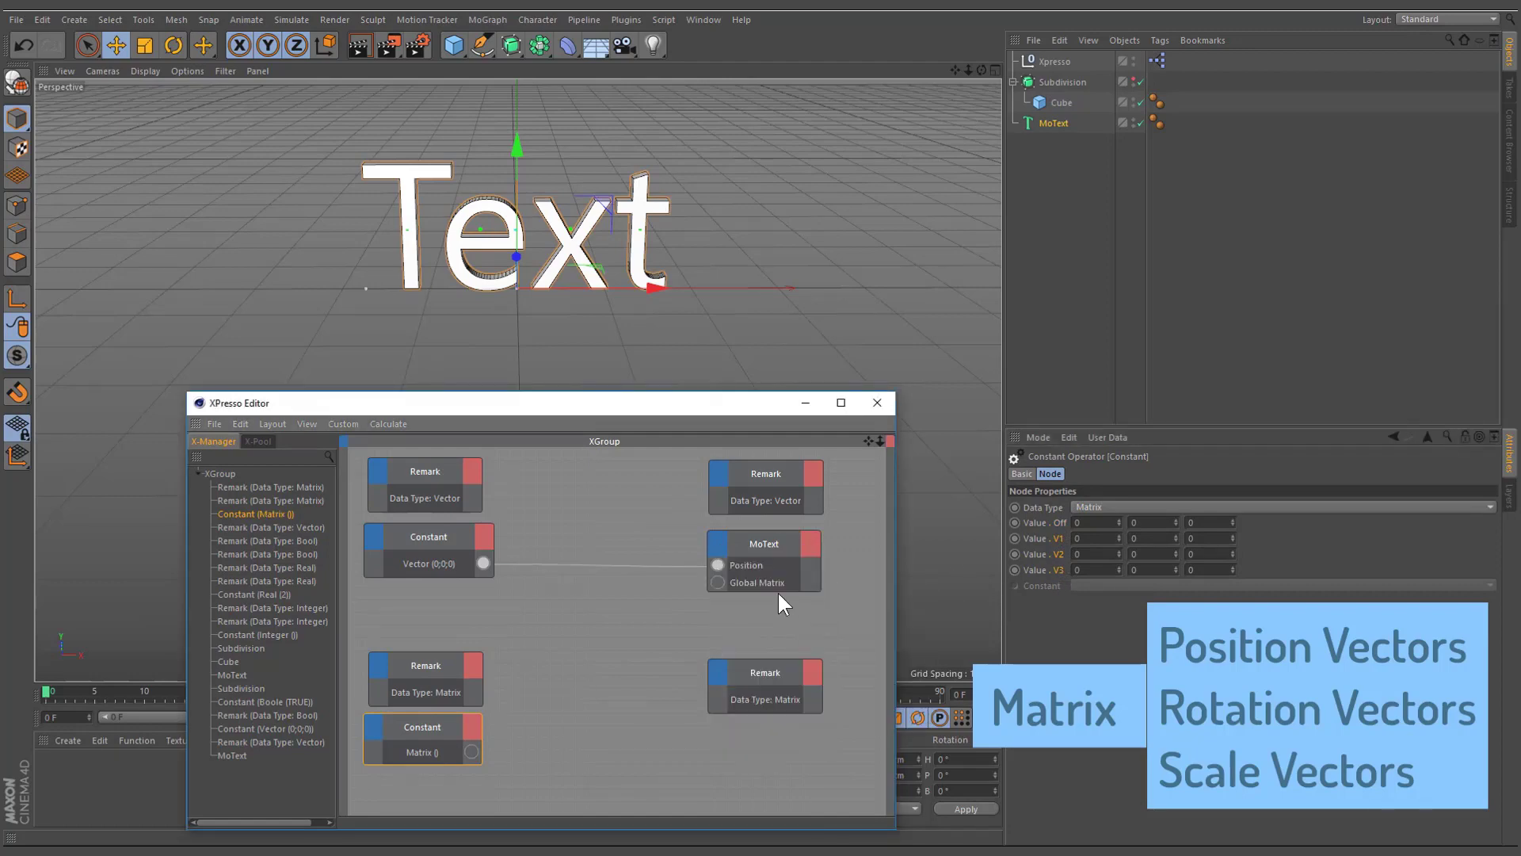
pyautogui.moveTo(777, 630); pyautogui.dragTo(777, 641)
pyautogui.moveTo(488, 757); pyautogui.dragTo(479, 758)
# Drag the Matrix constant's offset values to move the text up and along Z
pyautogui.click(512, 724)
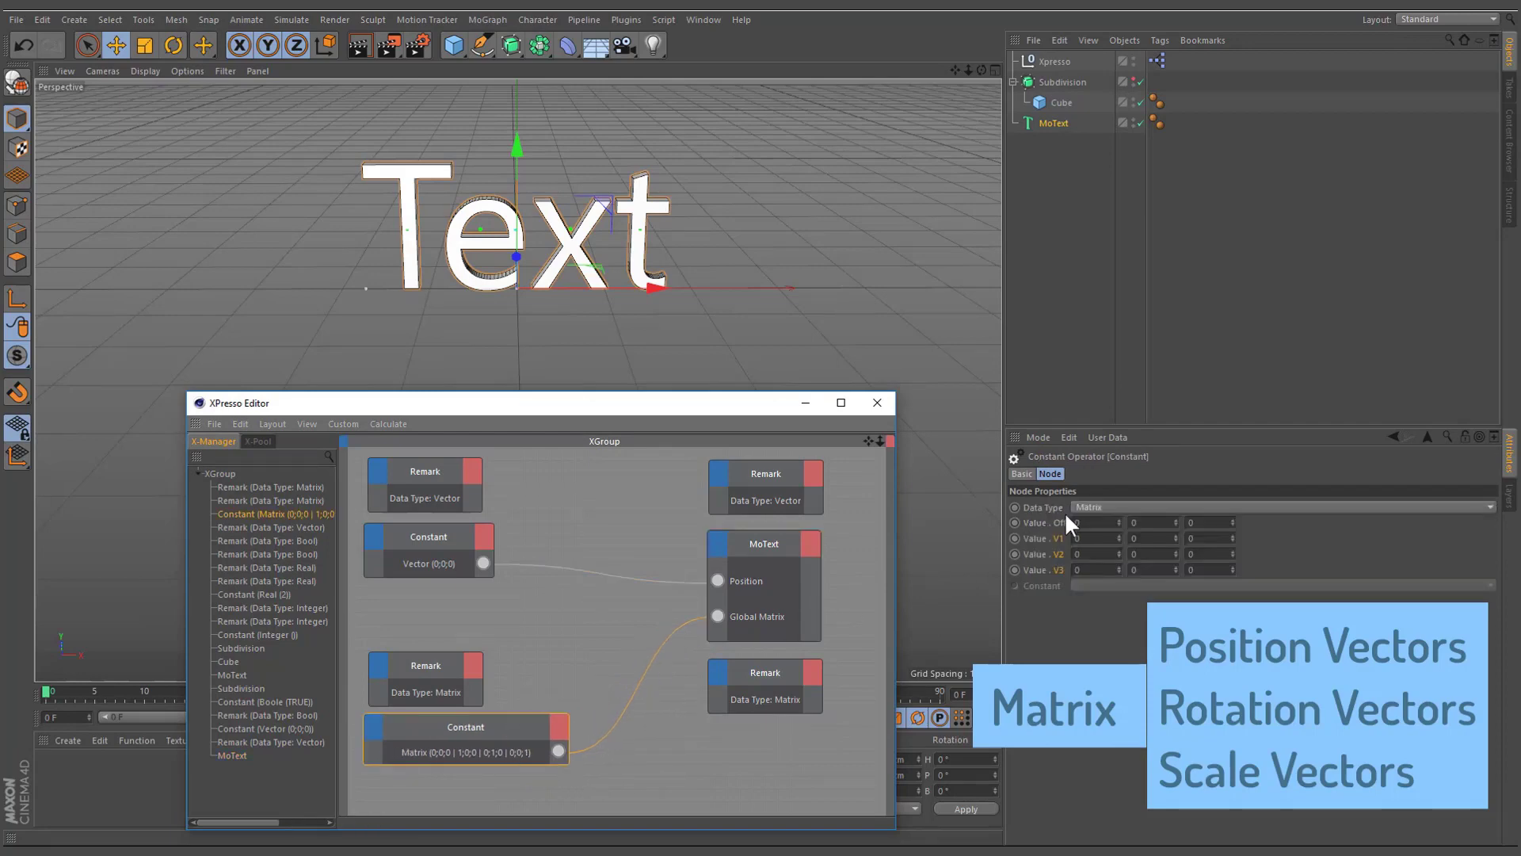
pyautogui.moveTo(1176, 523); pyautogui.dragTo(1119, 523)
pyautogui.moveTo(1235, 520)
pyautogui.mouseDown()
pyautogui.moveTo(1236, 547)
pyautogui.moveTo(1238, 512)
pyautogui.mouseUp()
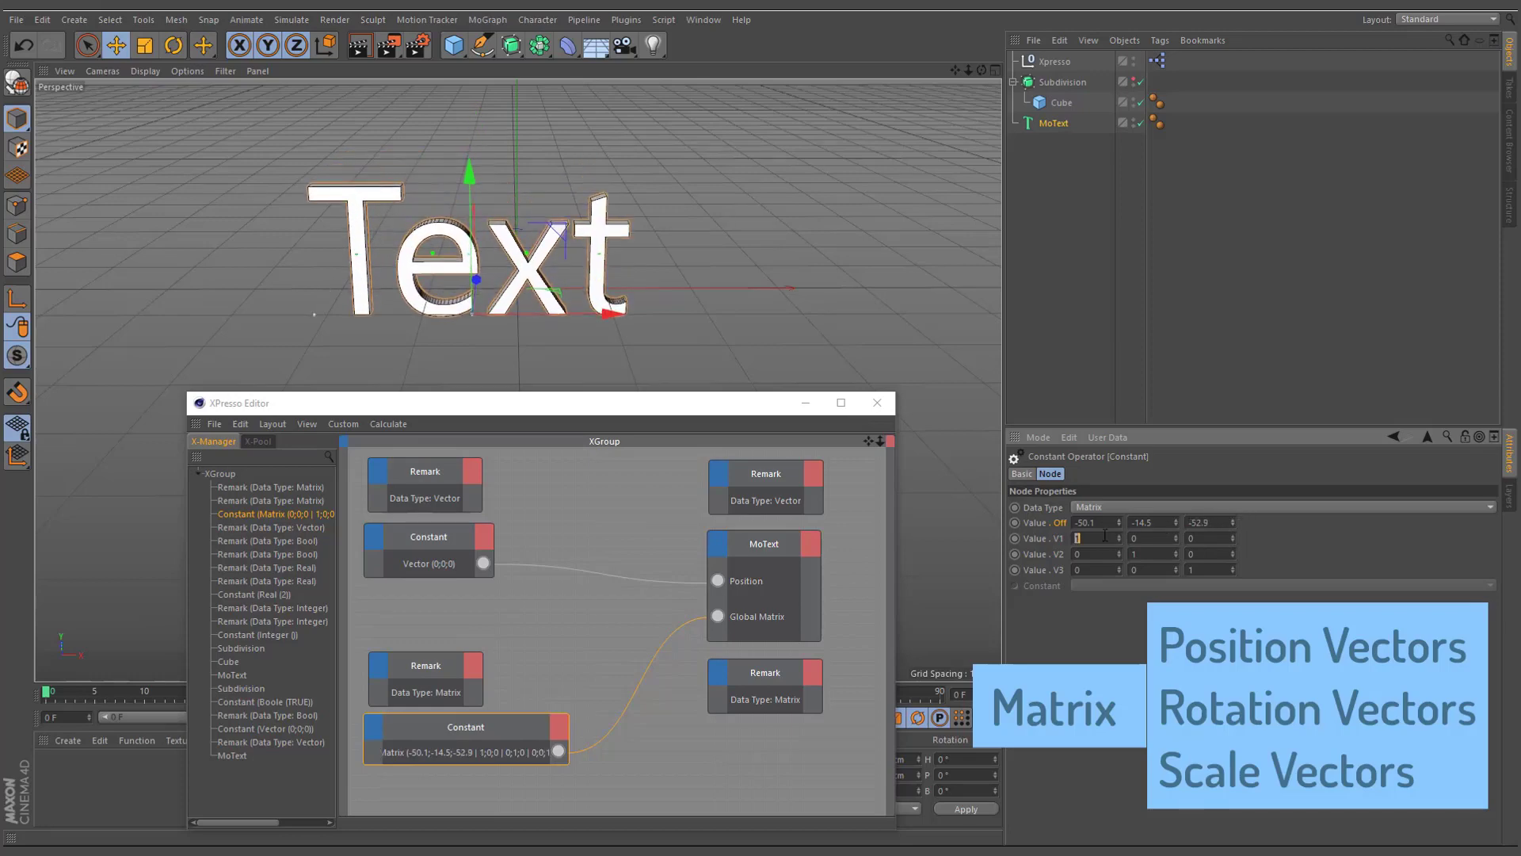
# Retype matrix axis values with 1s and 0s to rotate the text, then stand it upright
pyautogui.write('1')
pyautogui.press('Return')
pyautogui.click(1153, 570)
pyautogui.write('1')
pyautogui.press('Return')
pyautogui.click(1209, 569)
pyautogui.write('0')
pyautogui.press('Return')
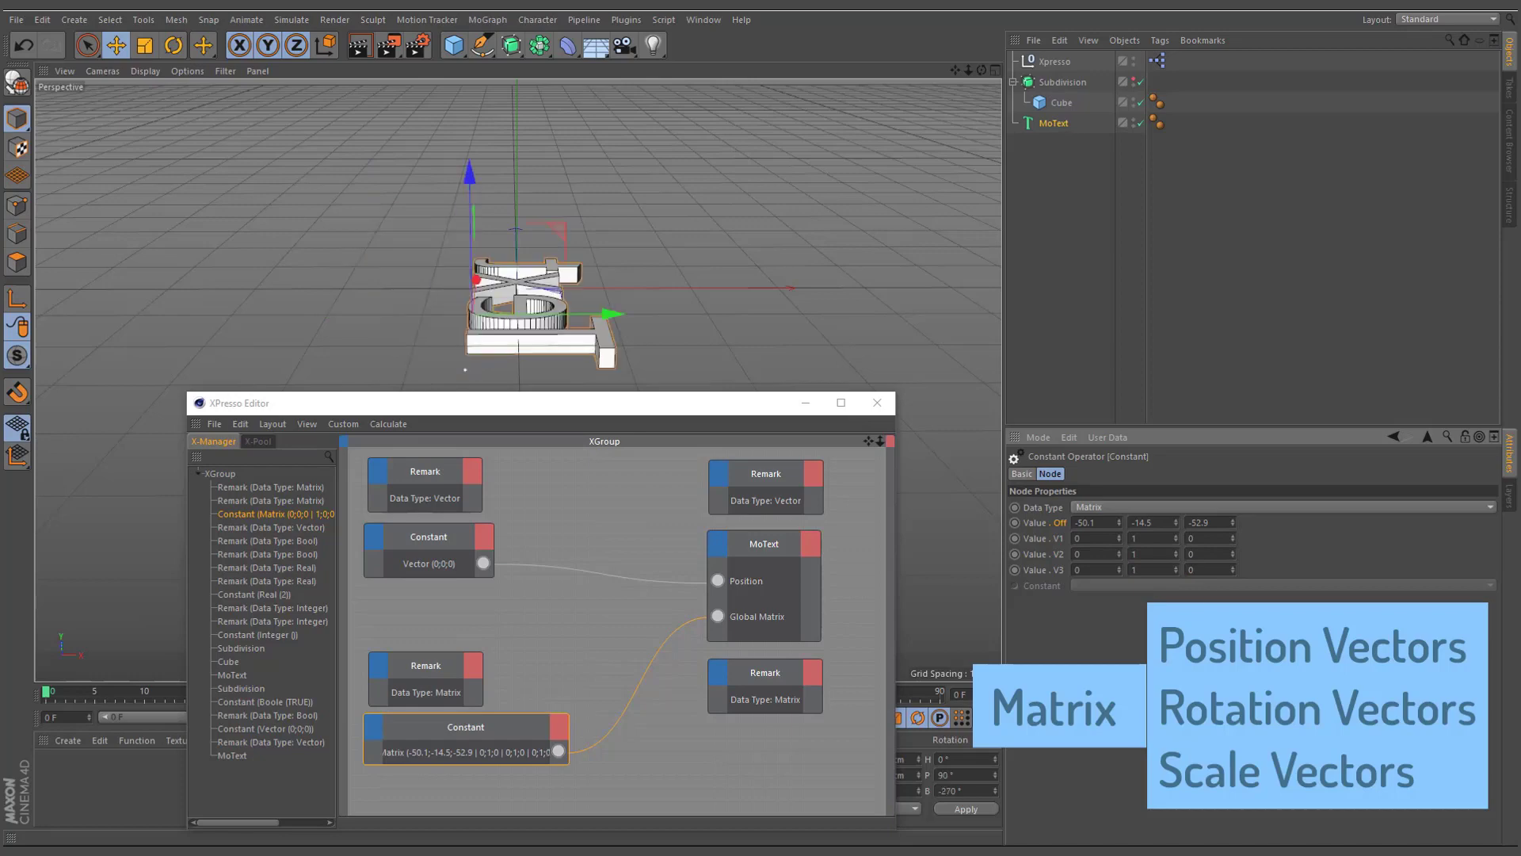
pyautogui.write('1')
pyautogui.press('Return')
pyautogui.click(1153, 570)
pyautogui.write('0')
pyautogui.click(1153, 538)
pyautogui.write('0')
pyautogui.press('Tab')
# Set V3 Z to 1 and drag the axis values to stretch the text
pyautogui.write('1')
pyautogui.press('Return')
pyautogui.click(1208, 570)
pyautogui.write('1')
pyautogui.press('Return')
pyautogui.moveTo(1180, 550); pyautogui.dragTo(1233, 569)
# Reset the remaining matrix axis values to 1 and 0, leaving the text upright
pyautogui.doubleClick(1194, 570)
pyautogui.write('1')
pyautogui.press('Return')
pyautogui.write('0')
pyautogui.press('Return')
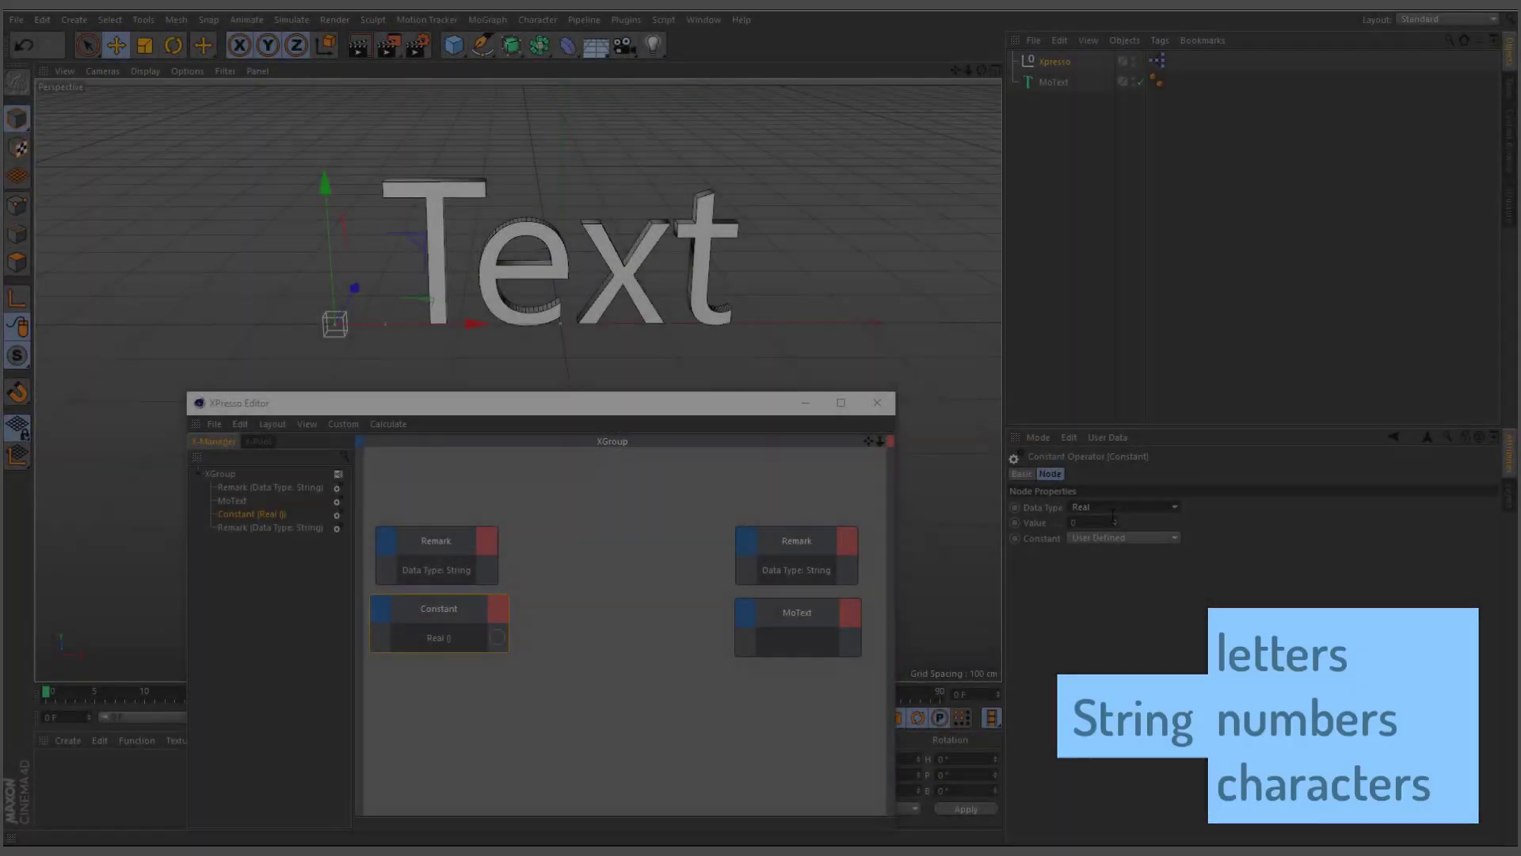
# Make the Constant a String and wire it into a new Text input on MoText
pyautogui.click(1121, 506)
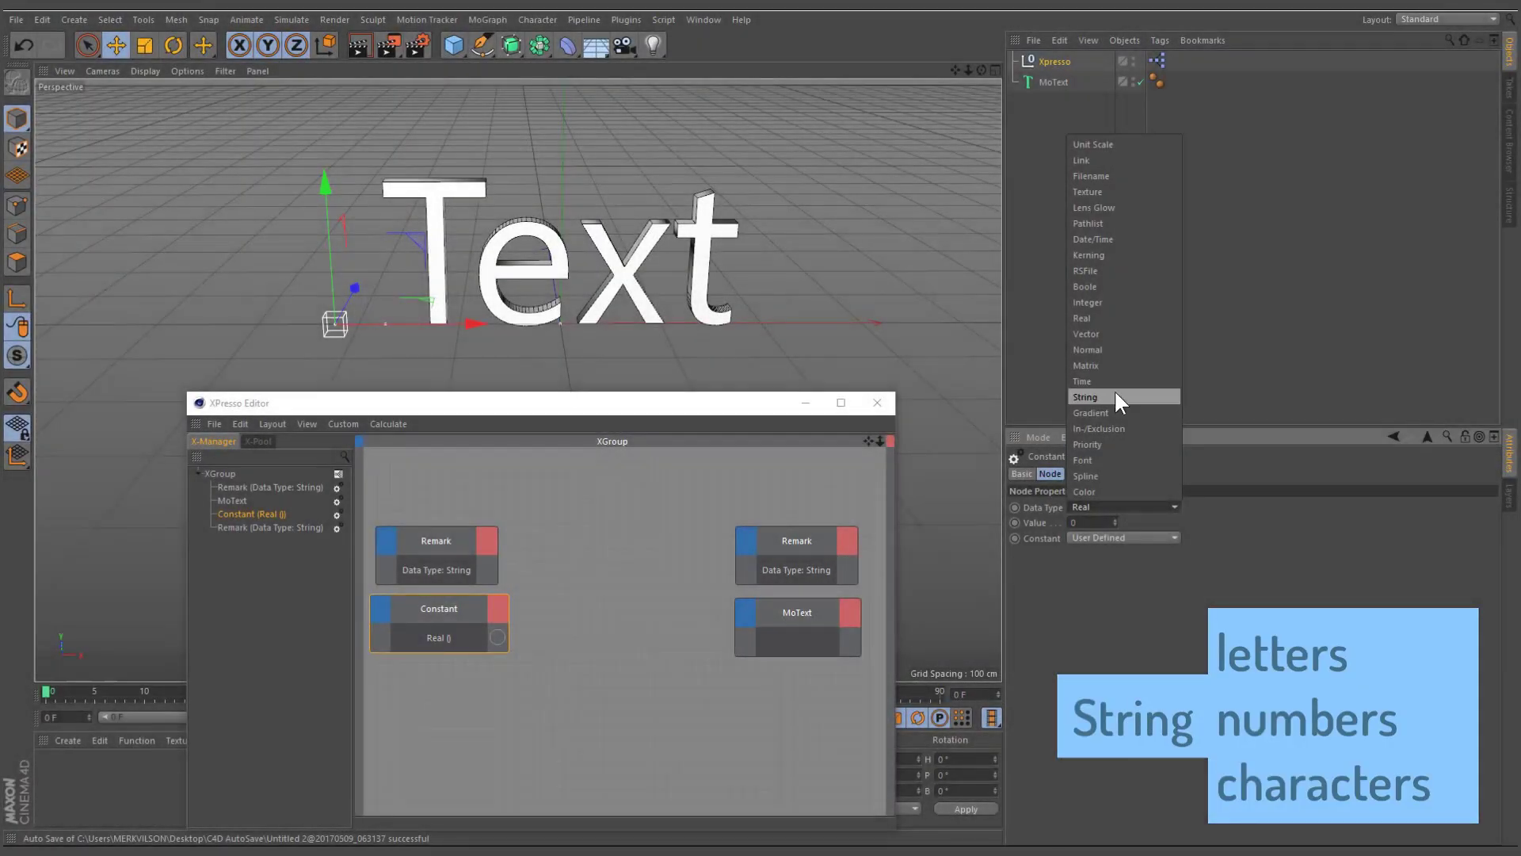
pyautogui.click(1114, 391)
pyautogui.click(1045, 81)
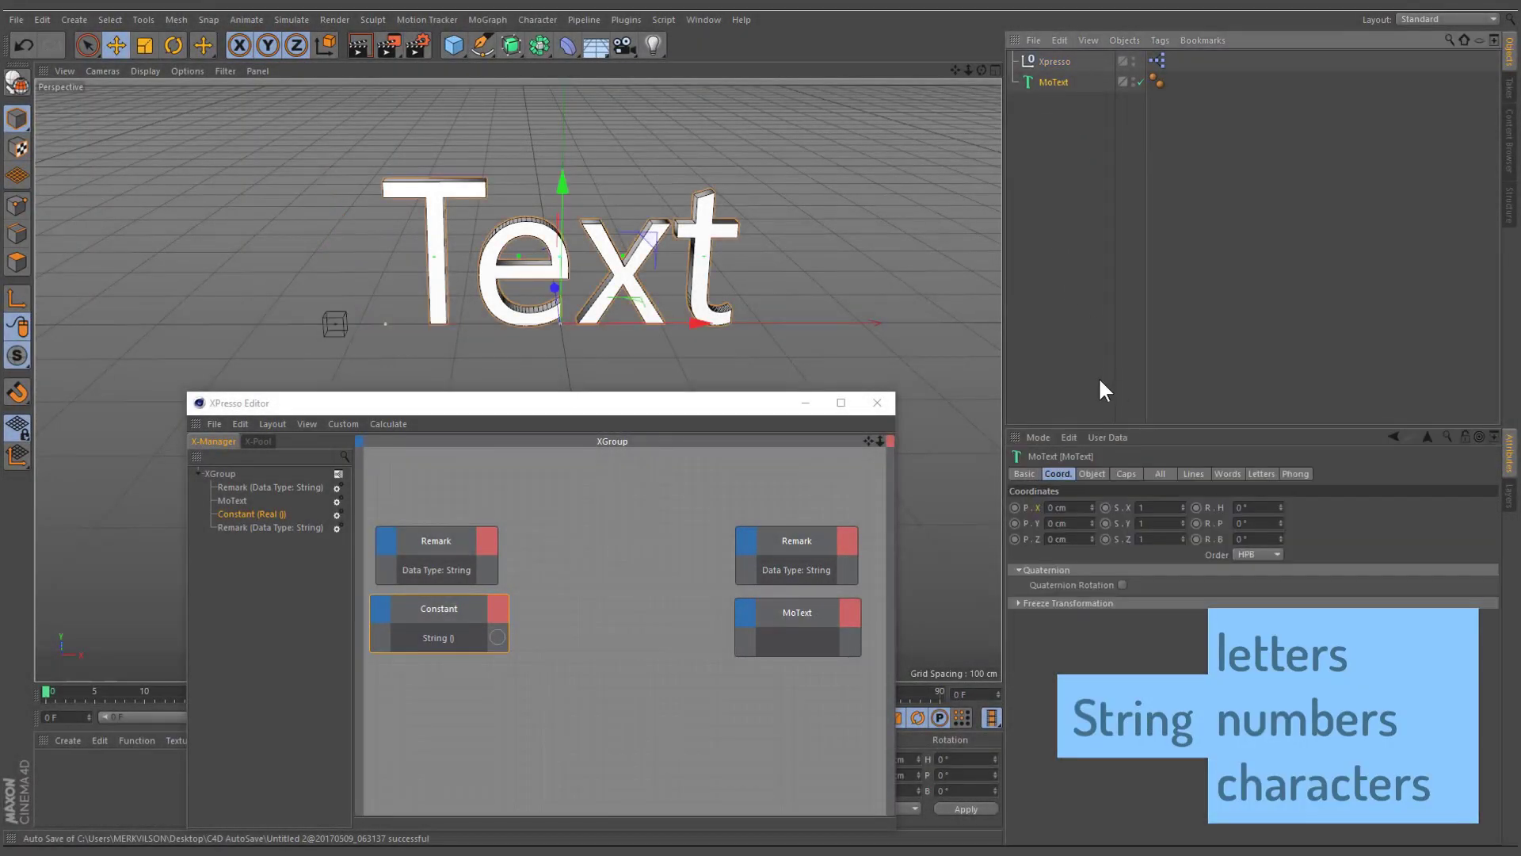
pyautogui.click(1093, 474)
pyautogui.moveTo(989, 581); pyautogui.dragTo(496, 635)
# Try strings abc, 123 and xPresso, end on abc, then add the Xpresso object as a node
pyautogui.click(1085, 523)
pyautogui.write('abc')
pyautogui.press('Return')
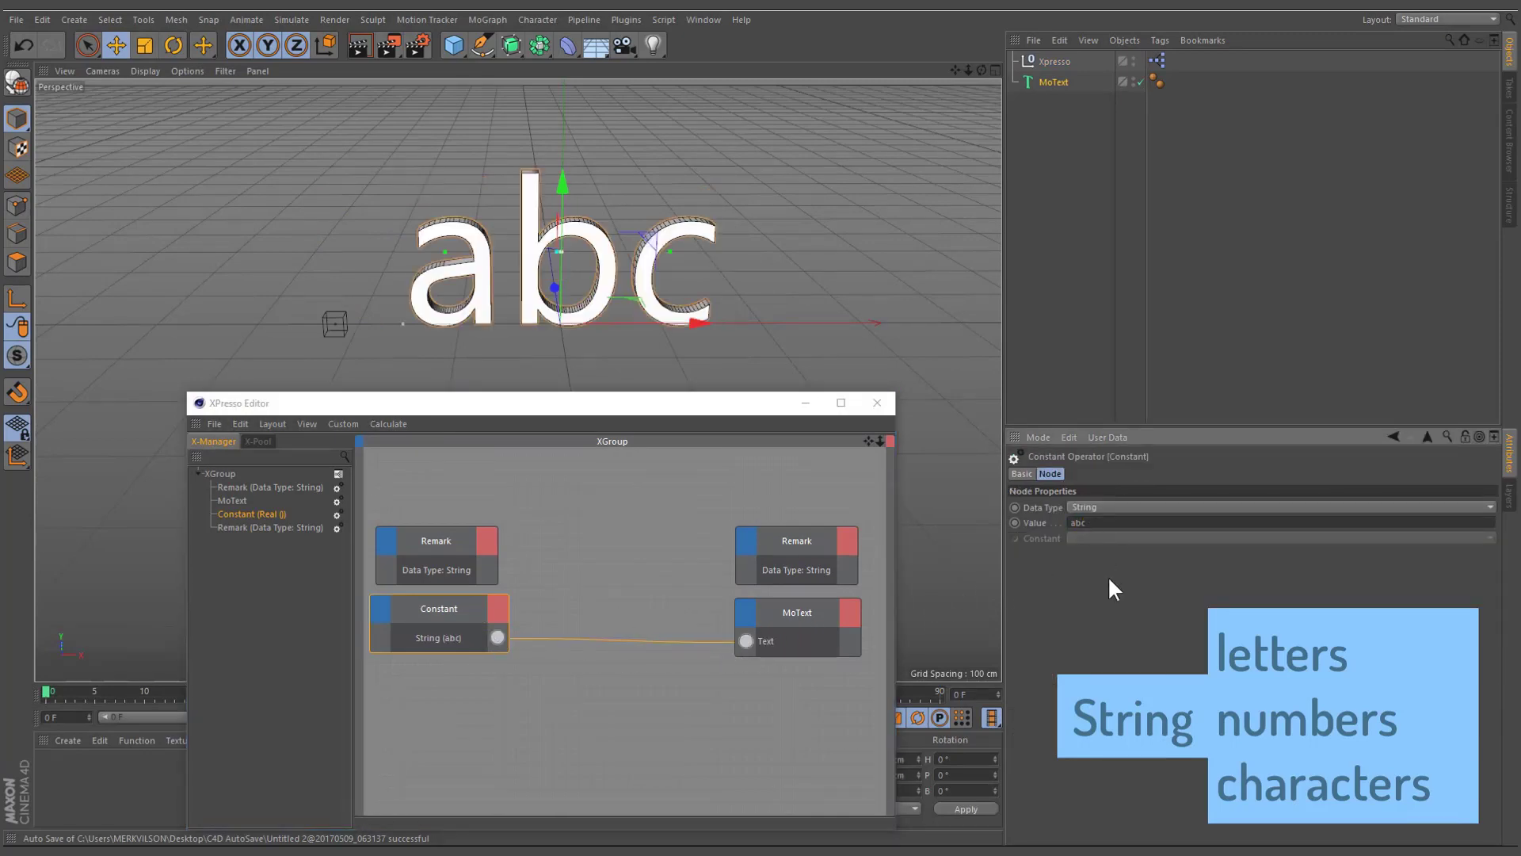
pyautogui.write('123')
pyautogui.press('Return')
pyautogui.write('xPresso')
pyautogui.press('Return')
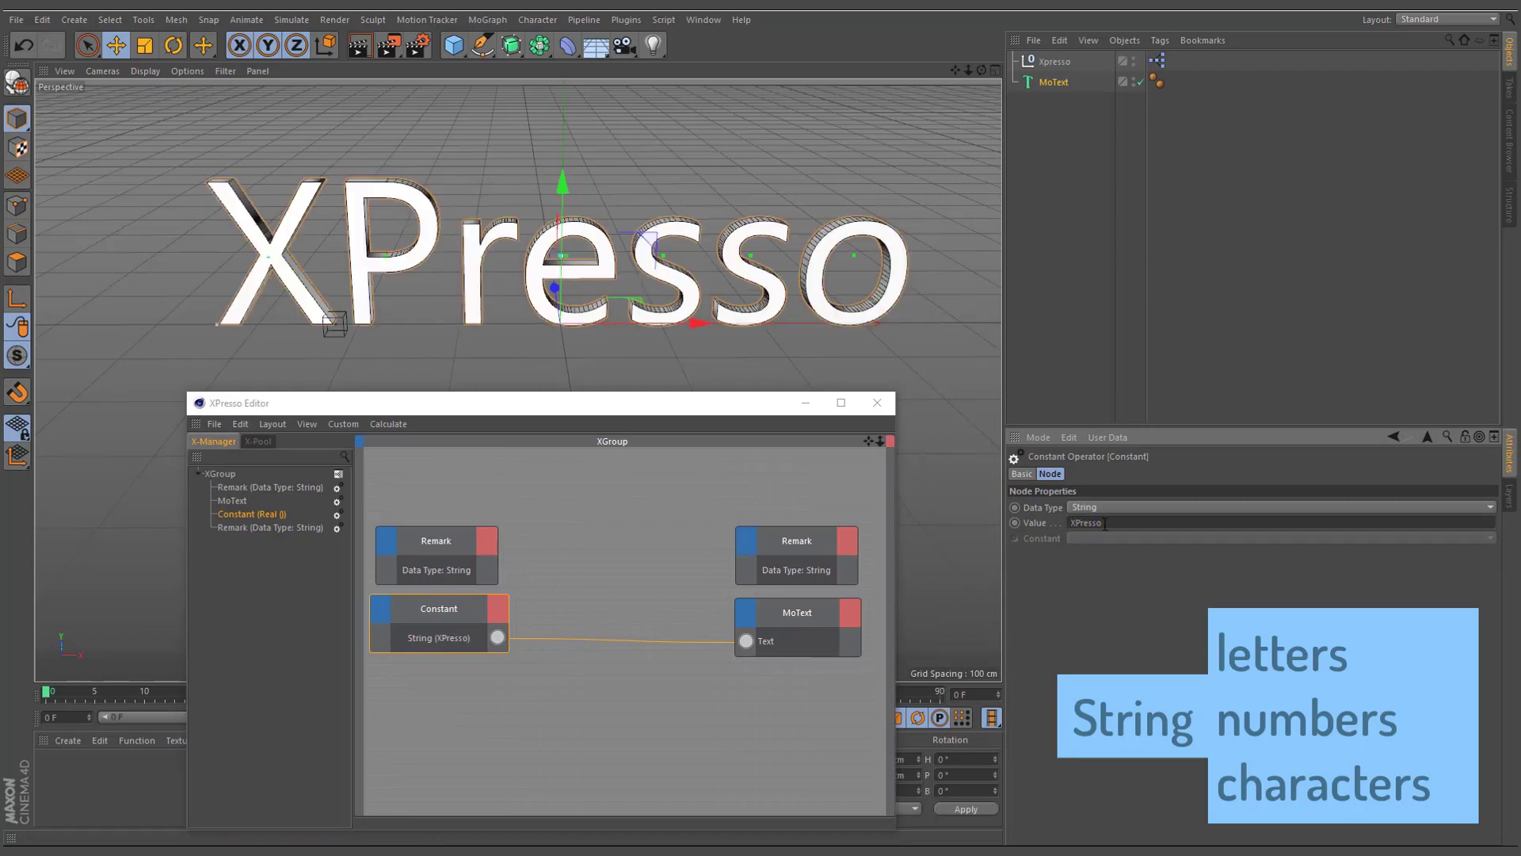
pyautogui.doubleClick(1104, 523)
pyautogui.write('abc')
pyautogui.press('Return')
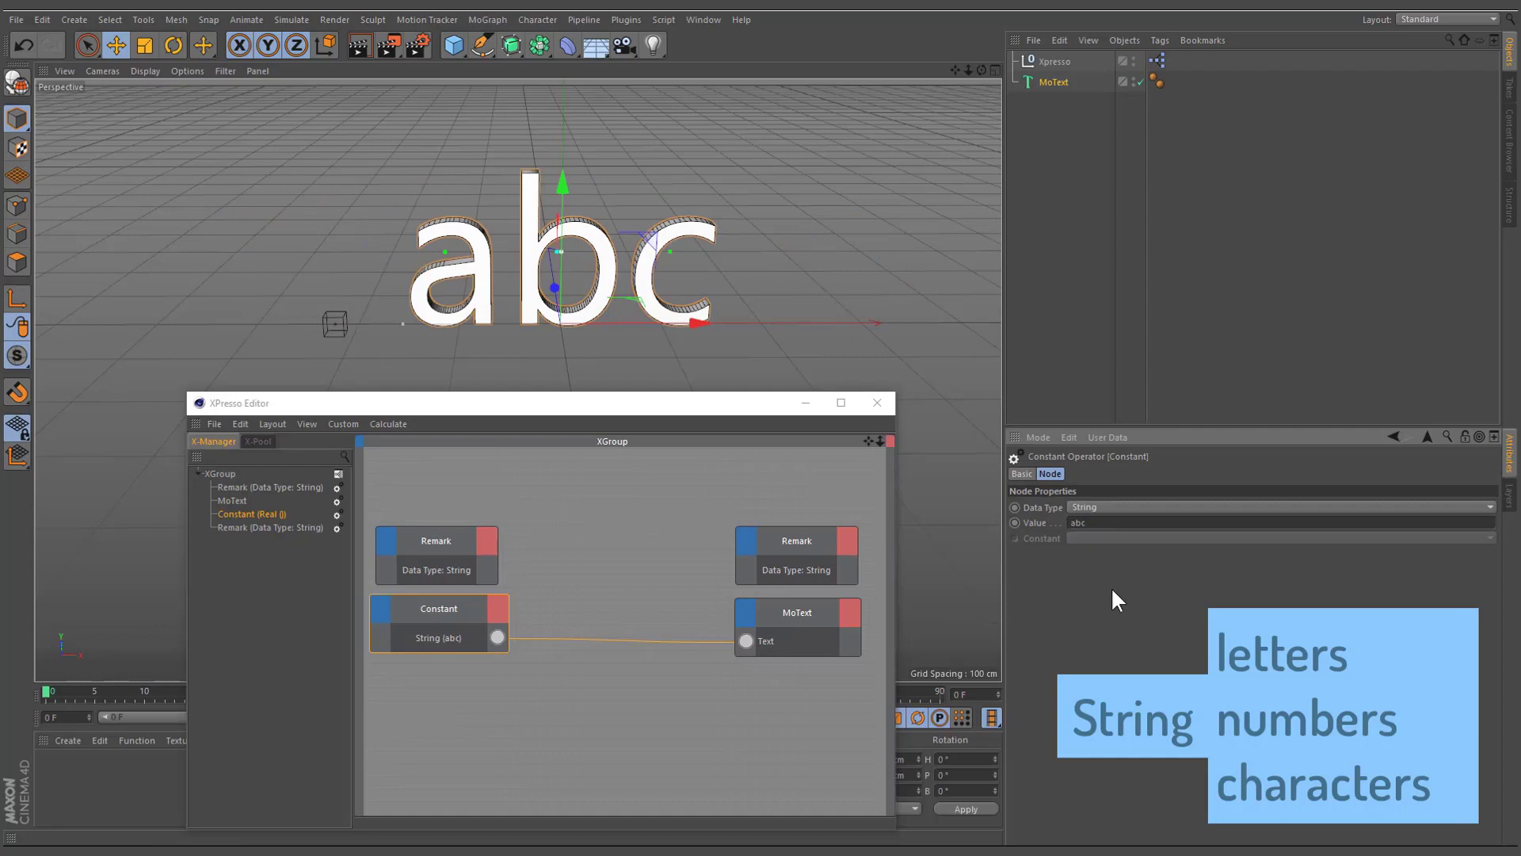
pyautogui.moveTo(1036, 59); pyautogui.dragTo(436, 734)
pyautogui.click(1049, 63)
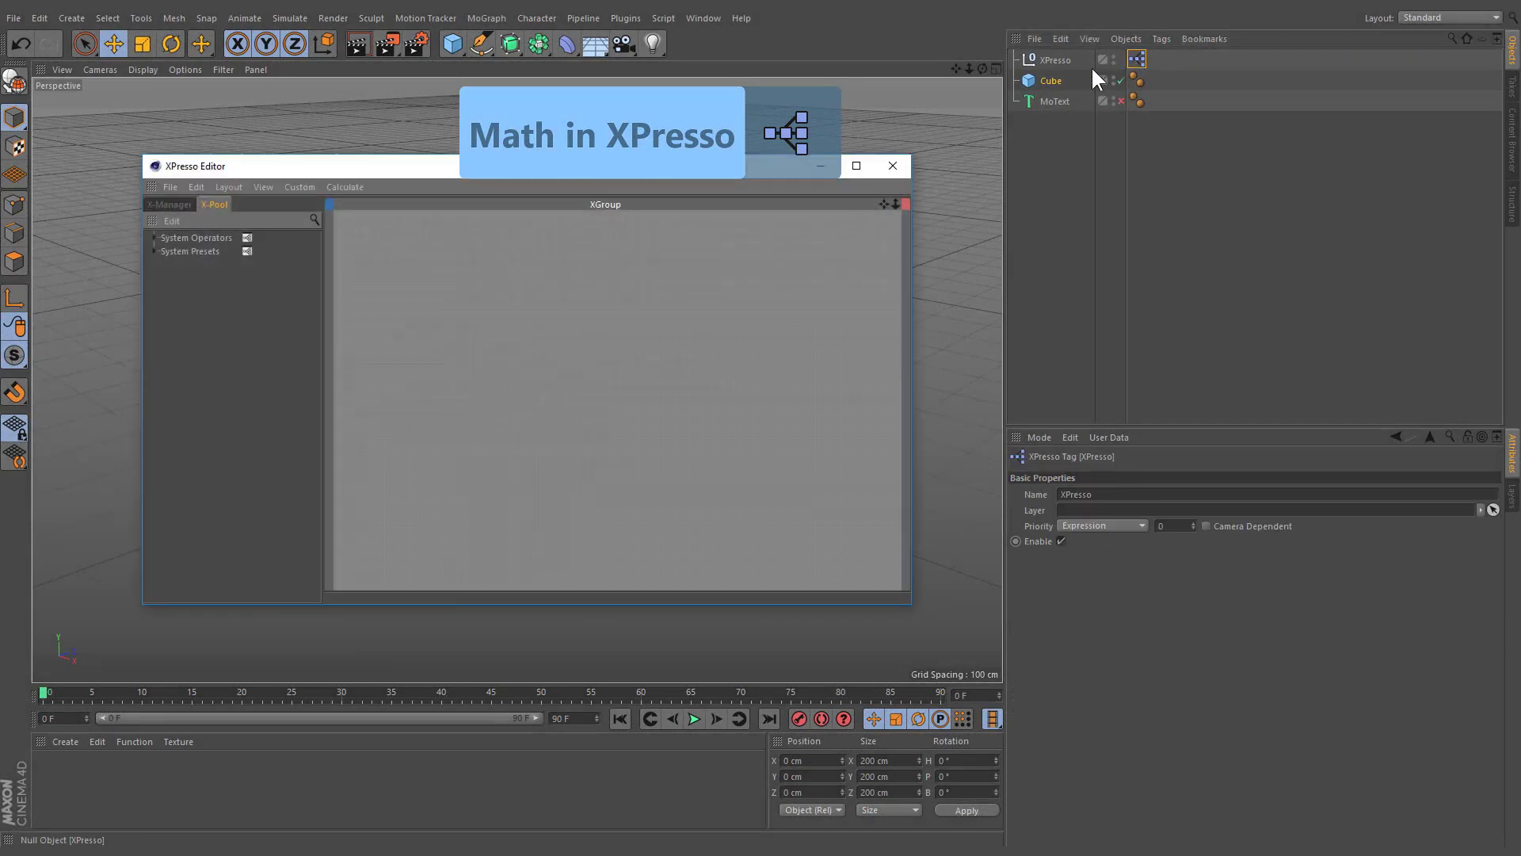
# Add a second Cube node and wire the Cube's Size.Y output into its Position.Y input
pyautogui.moveTo(455, 498); pyautogui.dragTo(776, 500)
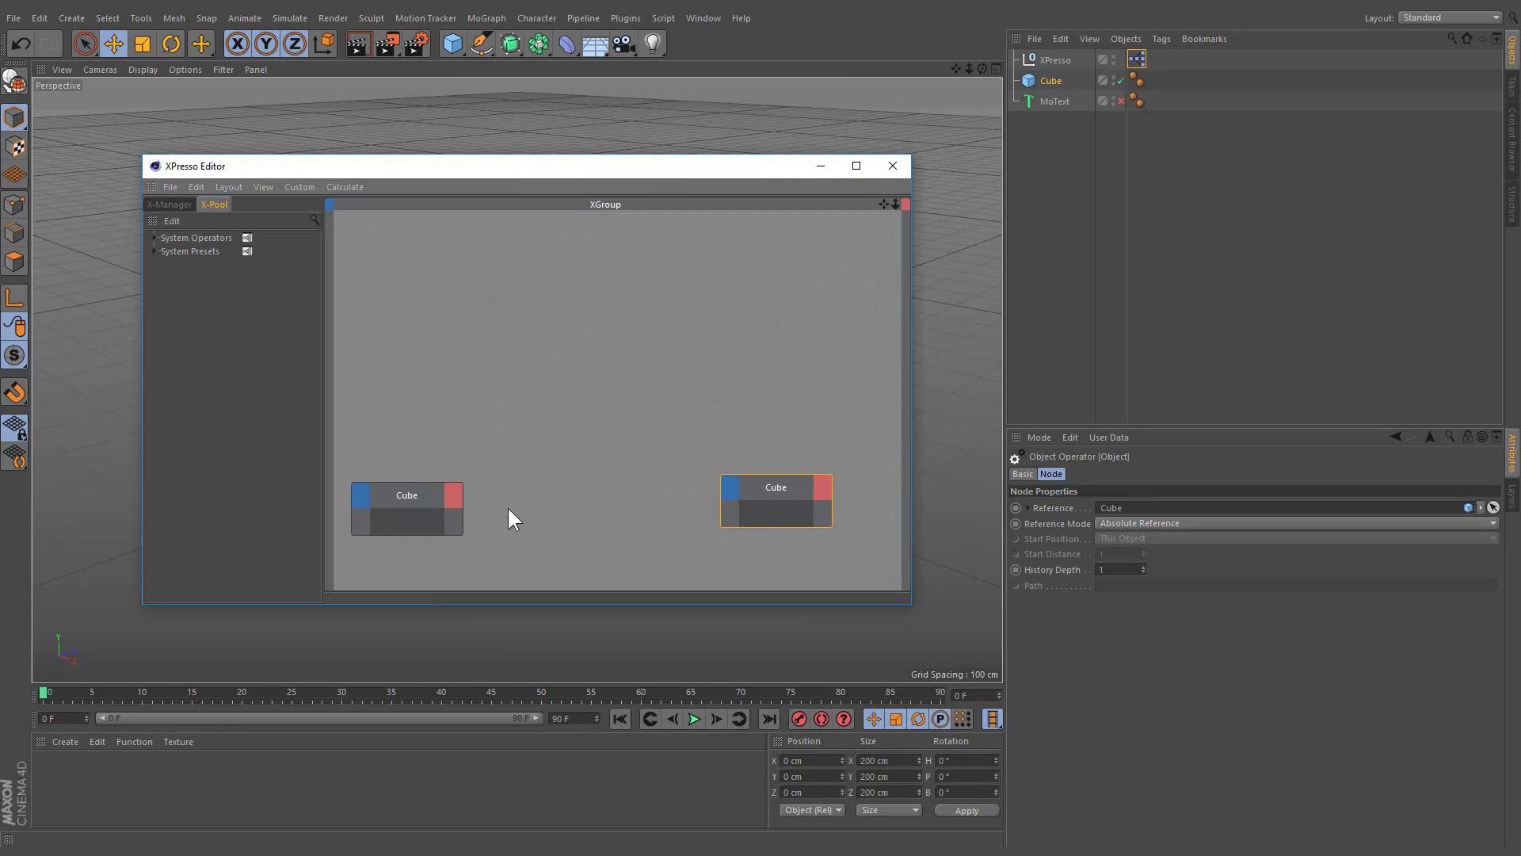
pyautogui.click(453, 499)
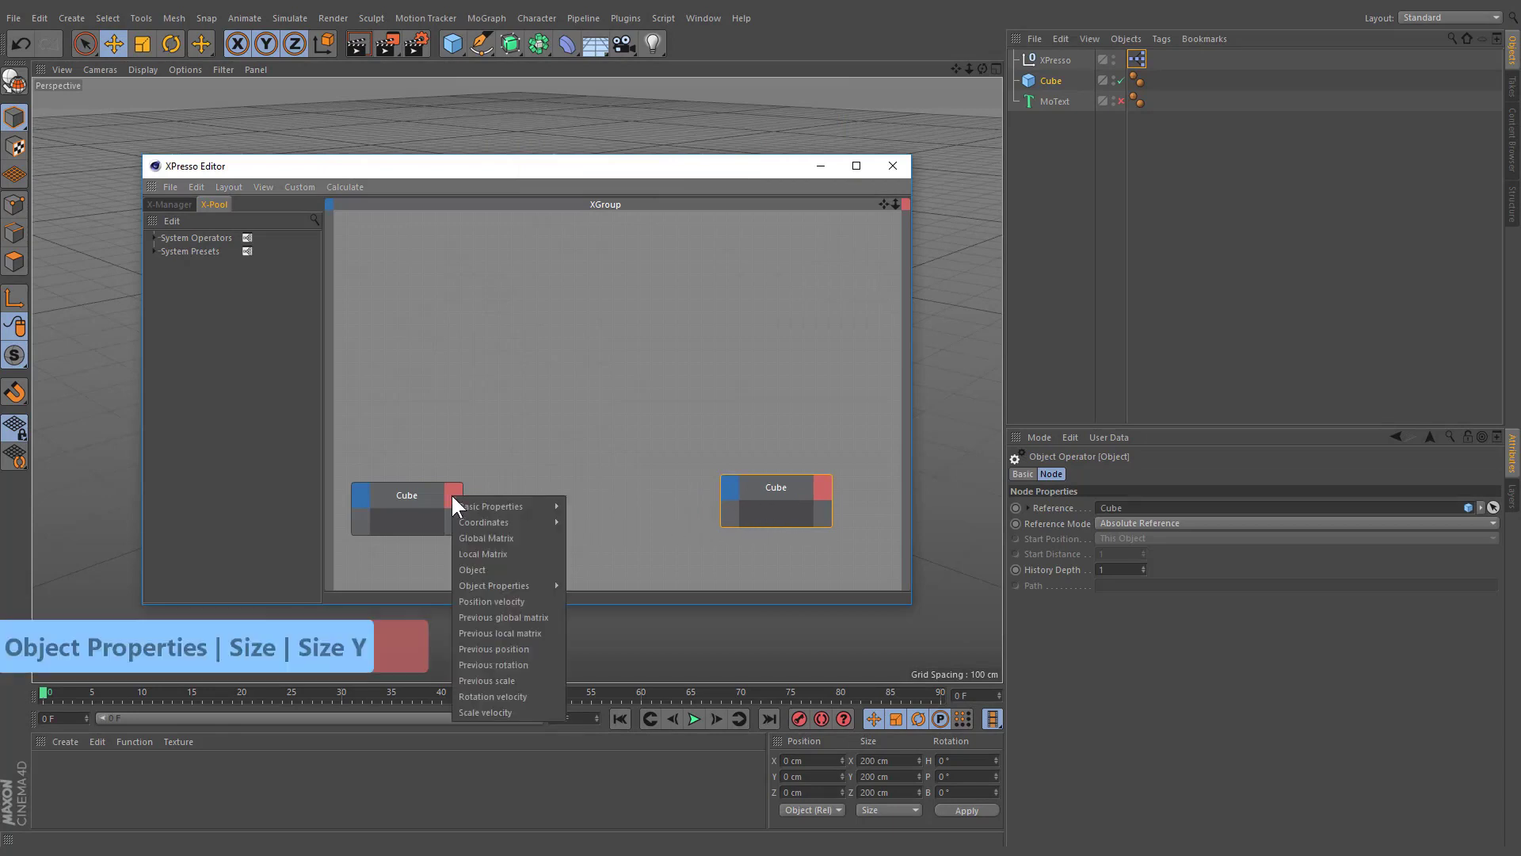
pyautogui.moveTo(496, 505)
pyautogui.moveTo(508, 585)
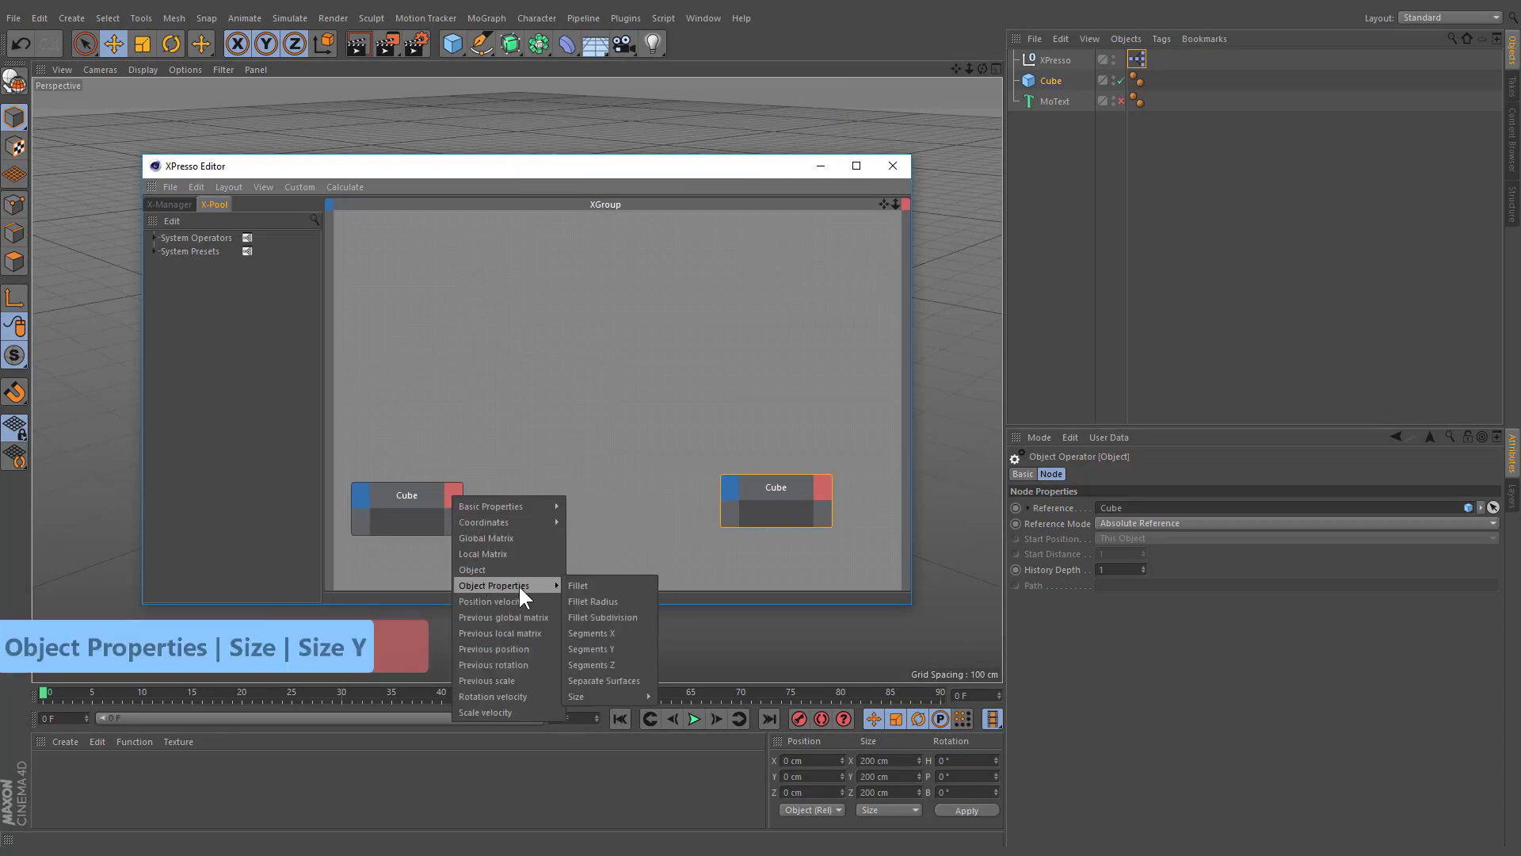
pyautogui.moveTo(604, 691)
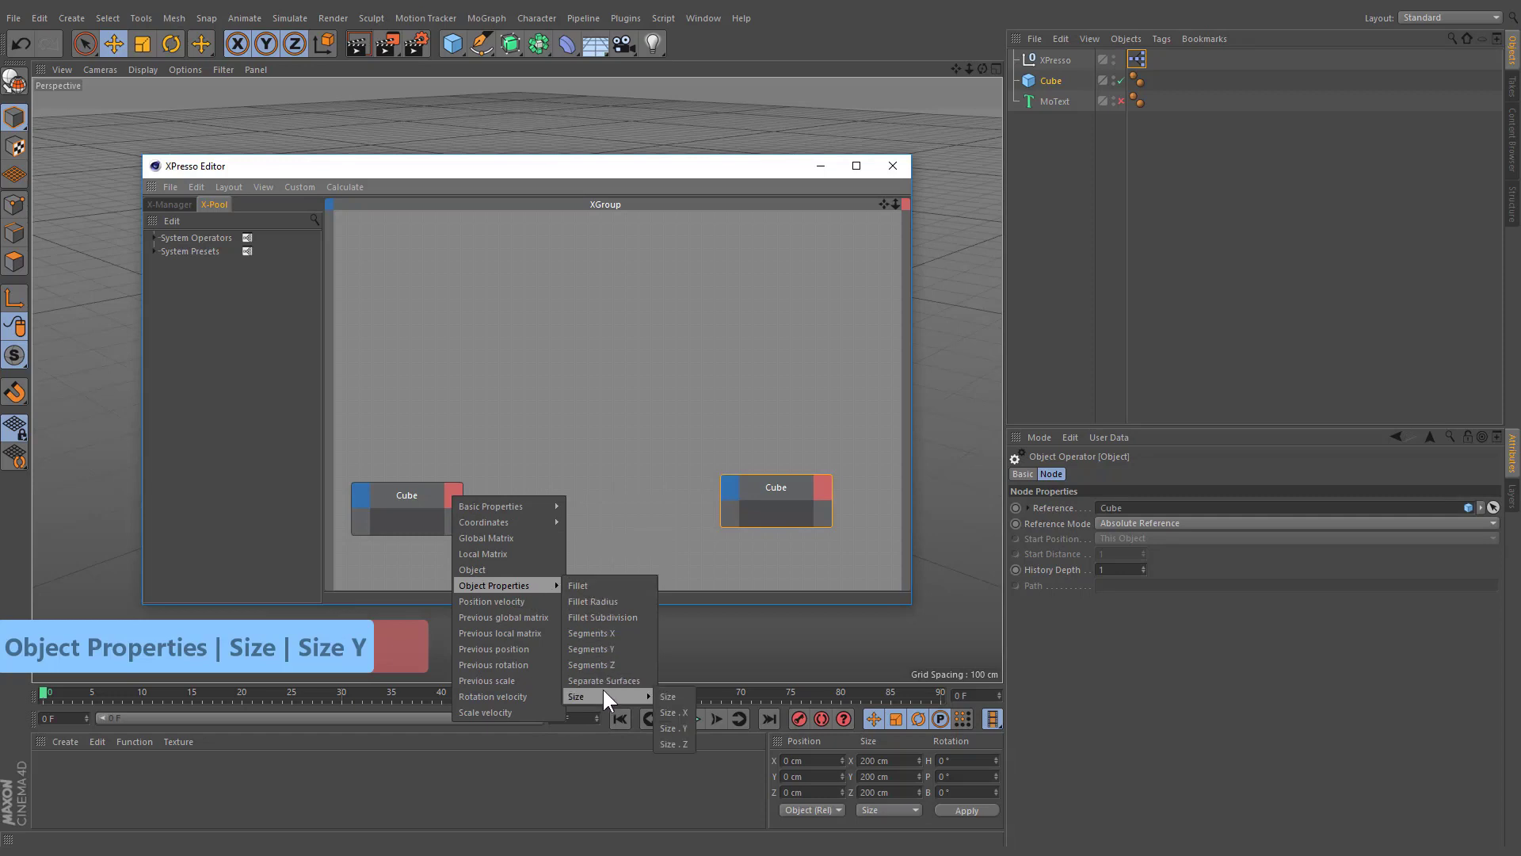
pyautogui.click(677, 721)
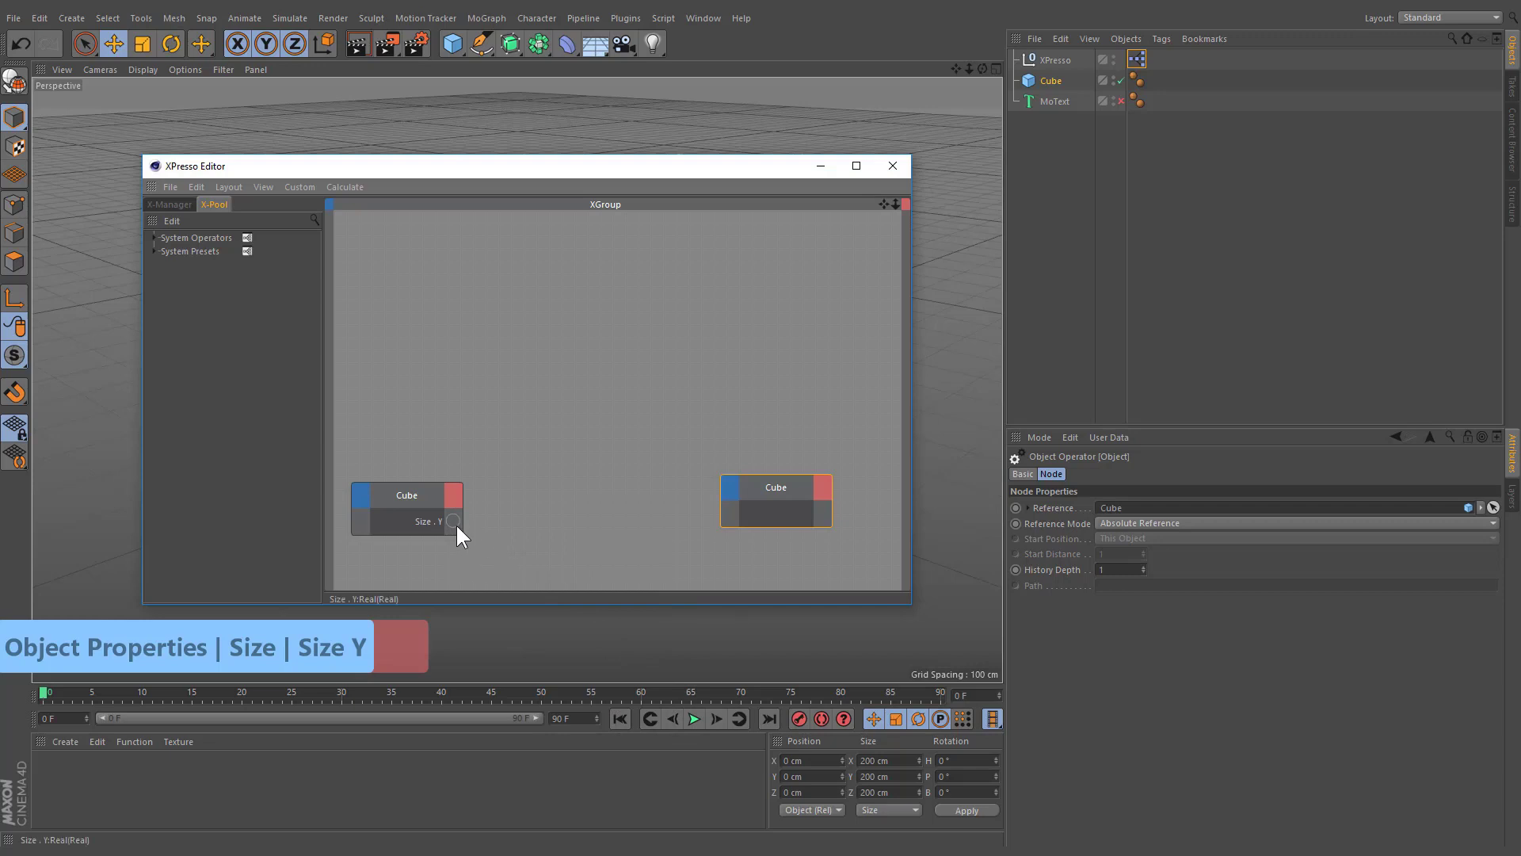
pyautogui.moveTo(453, 521); pyautogui.dragTo(725, 483)
pyautogui.moveTo(784, 513)
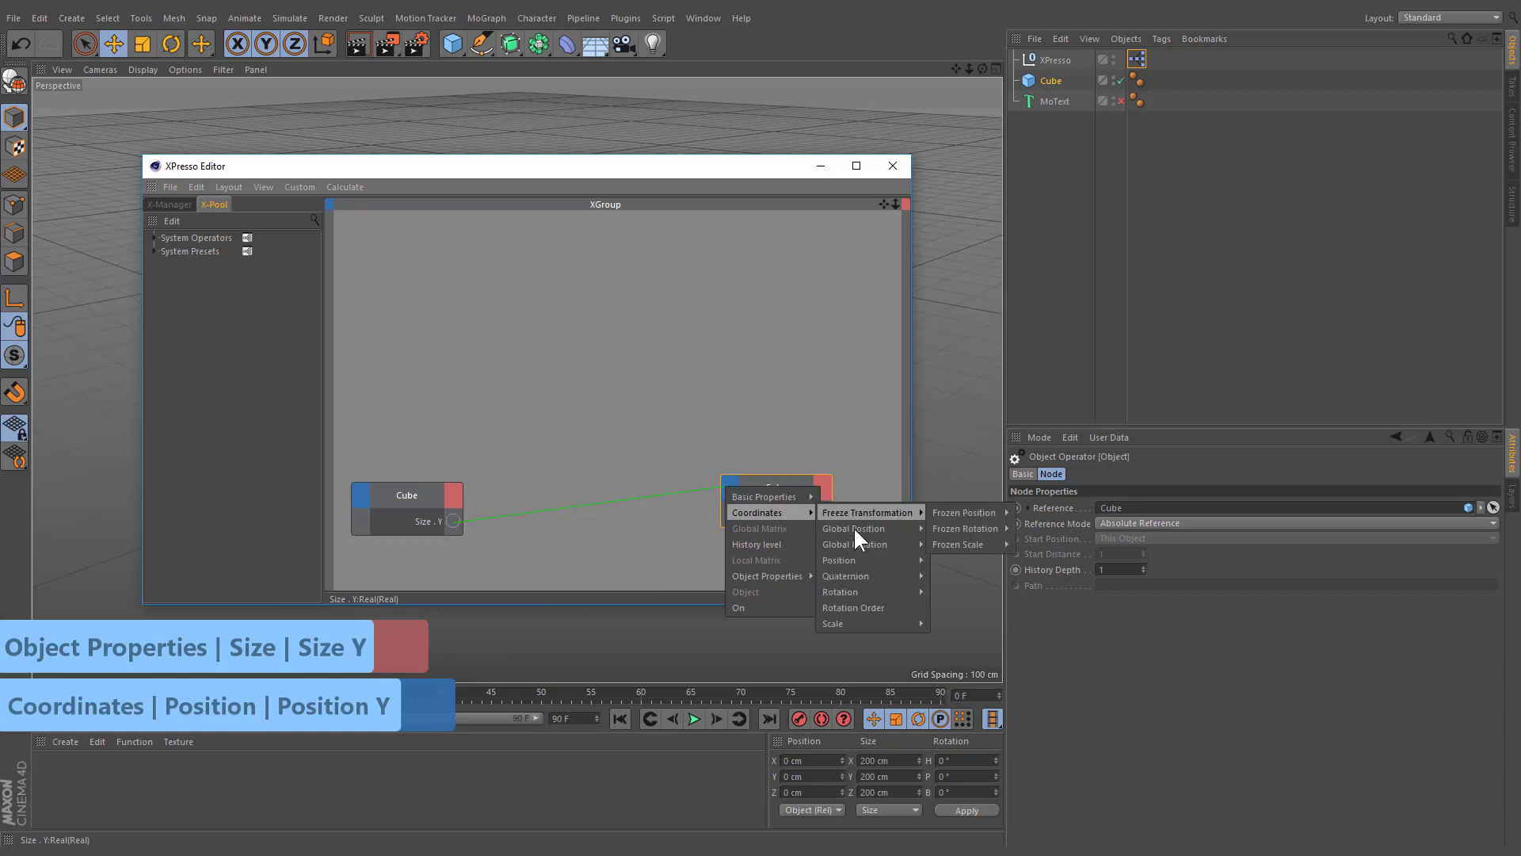
pyautogui.moveTo(859, 560)
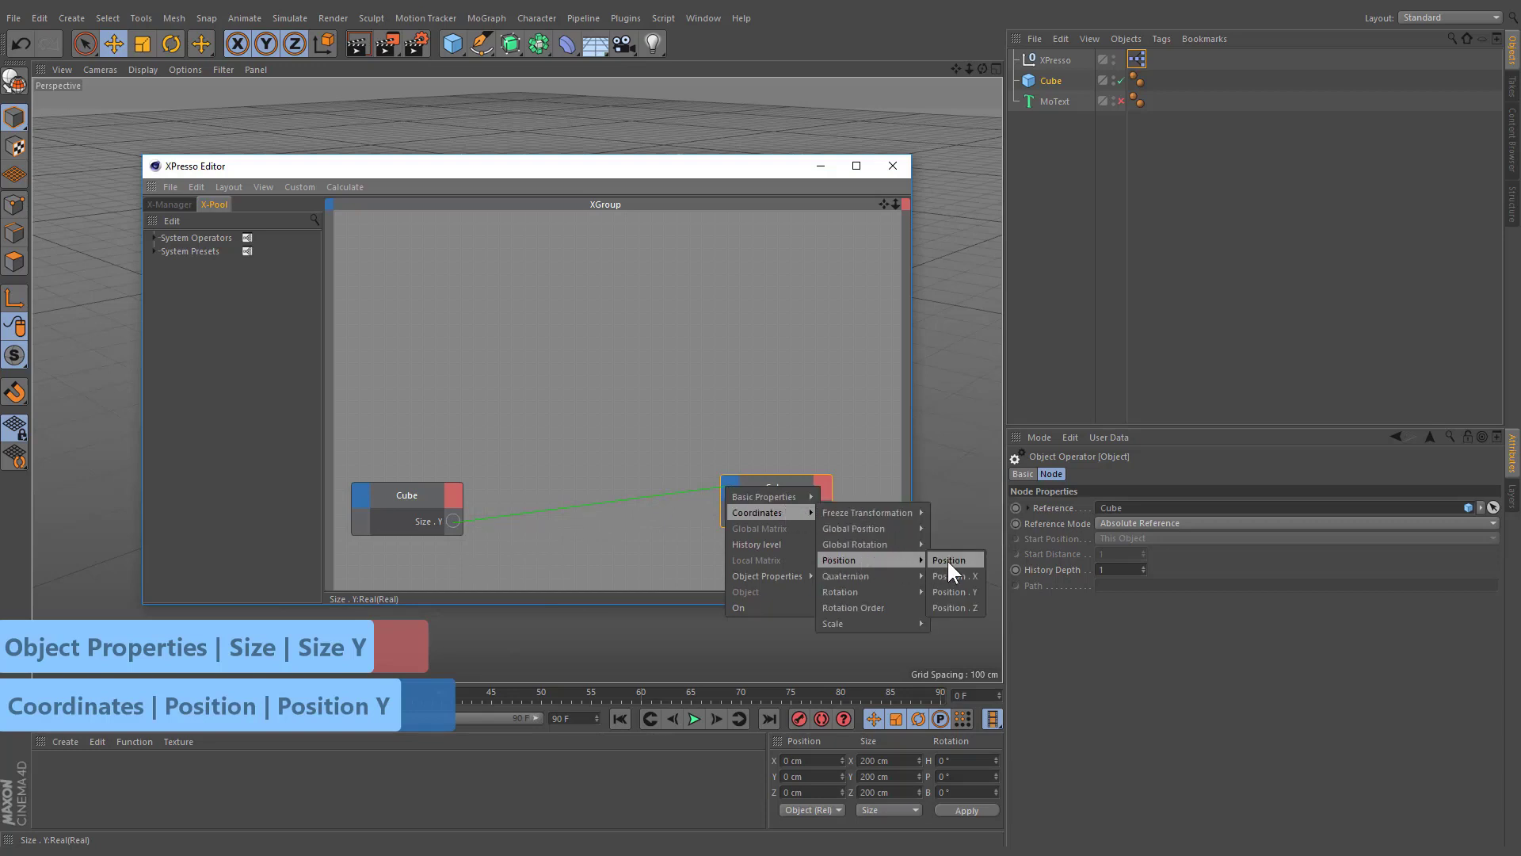
pyautogui.click(954, 594)
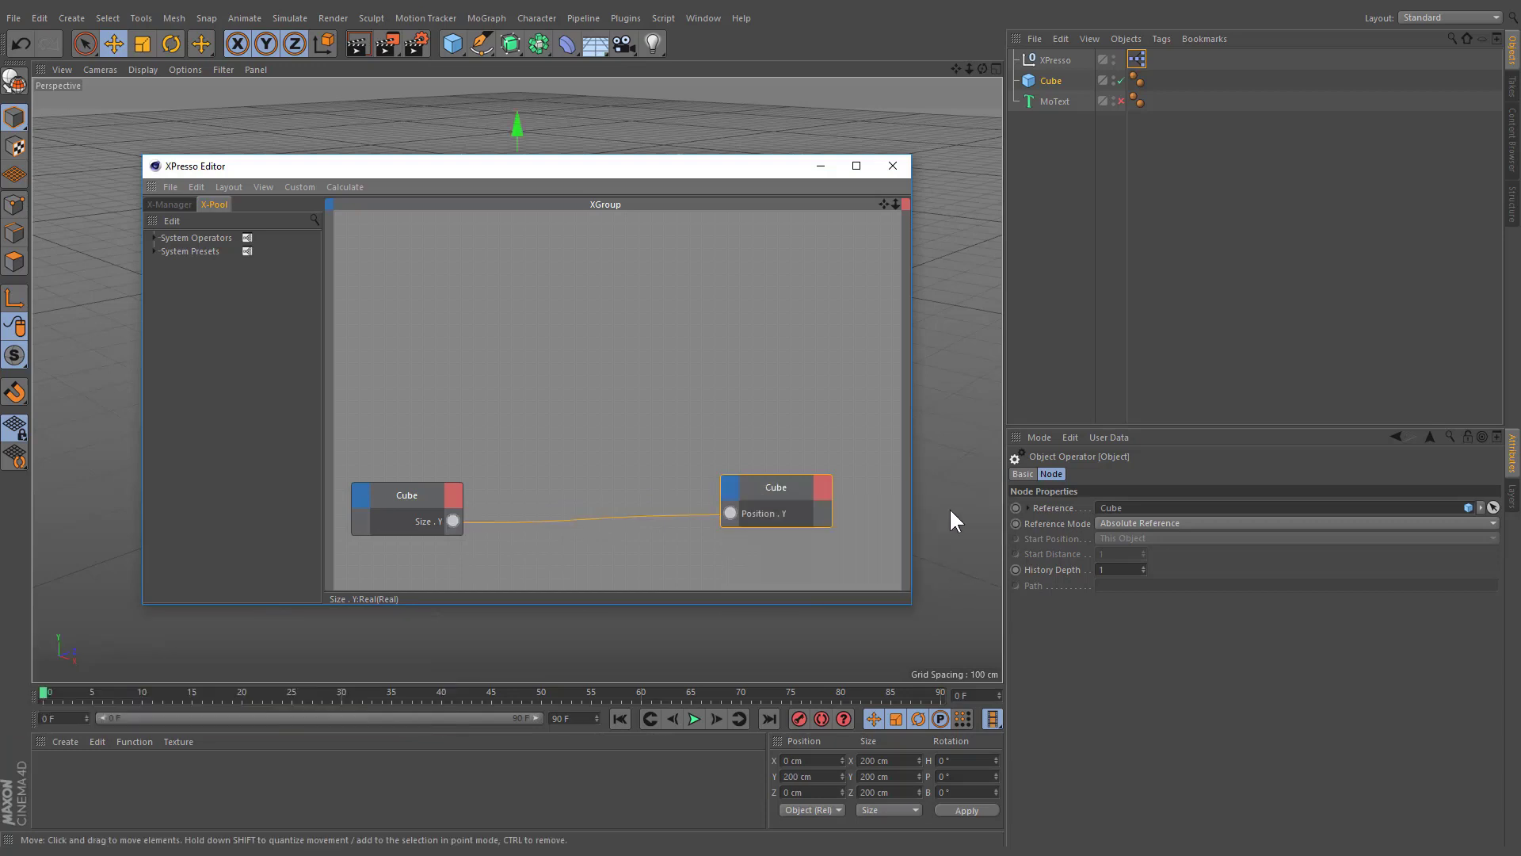
# Test the link by stretching the cube's height, then undo back to 200 cm
pyautogui.click(898, 167)
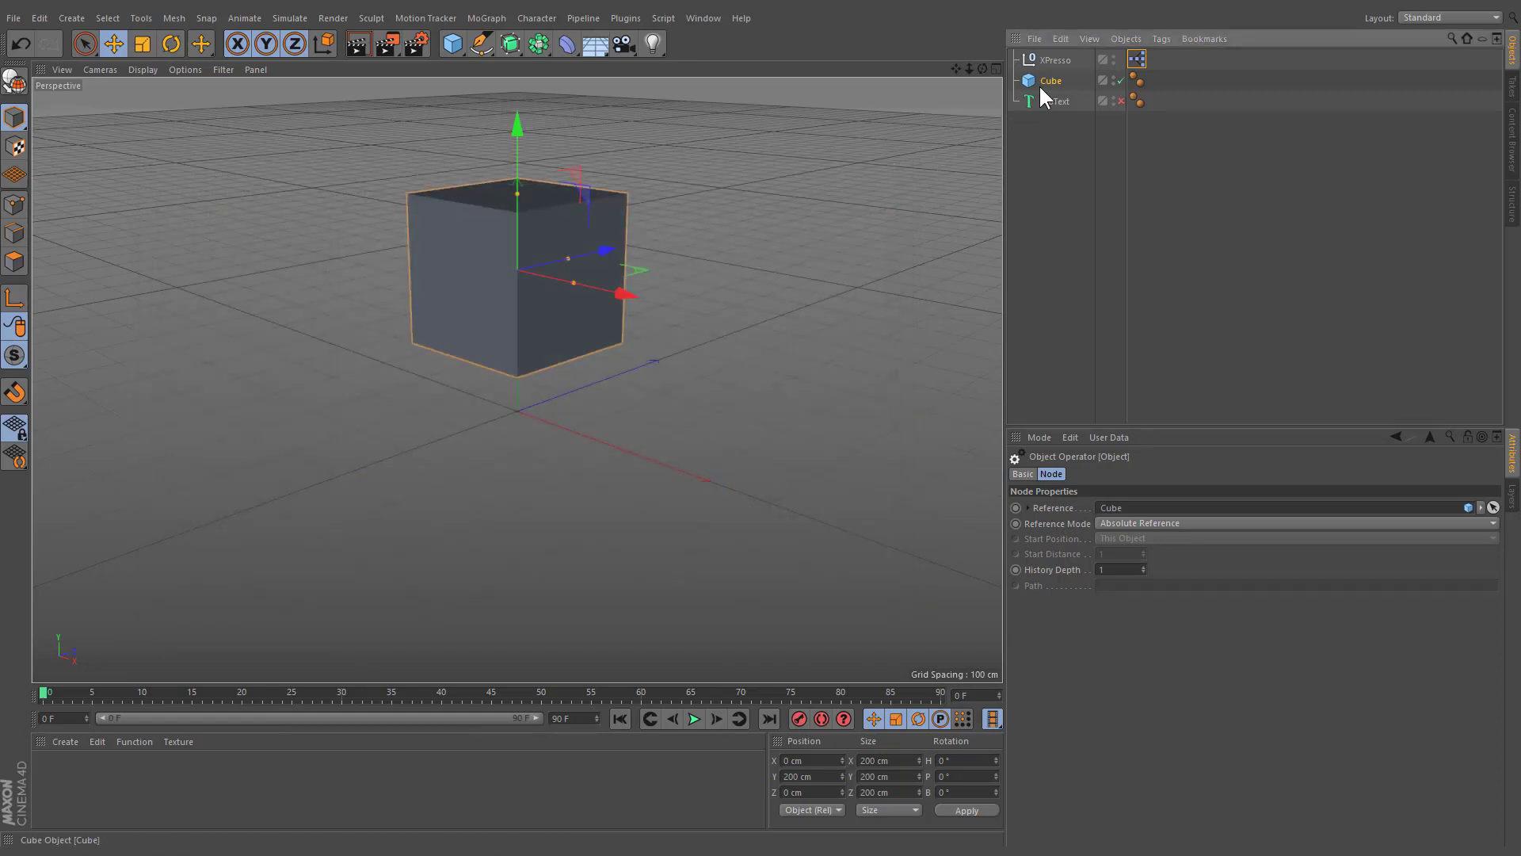
pyautogui.click(1041, 86)
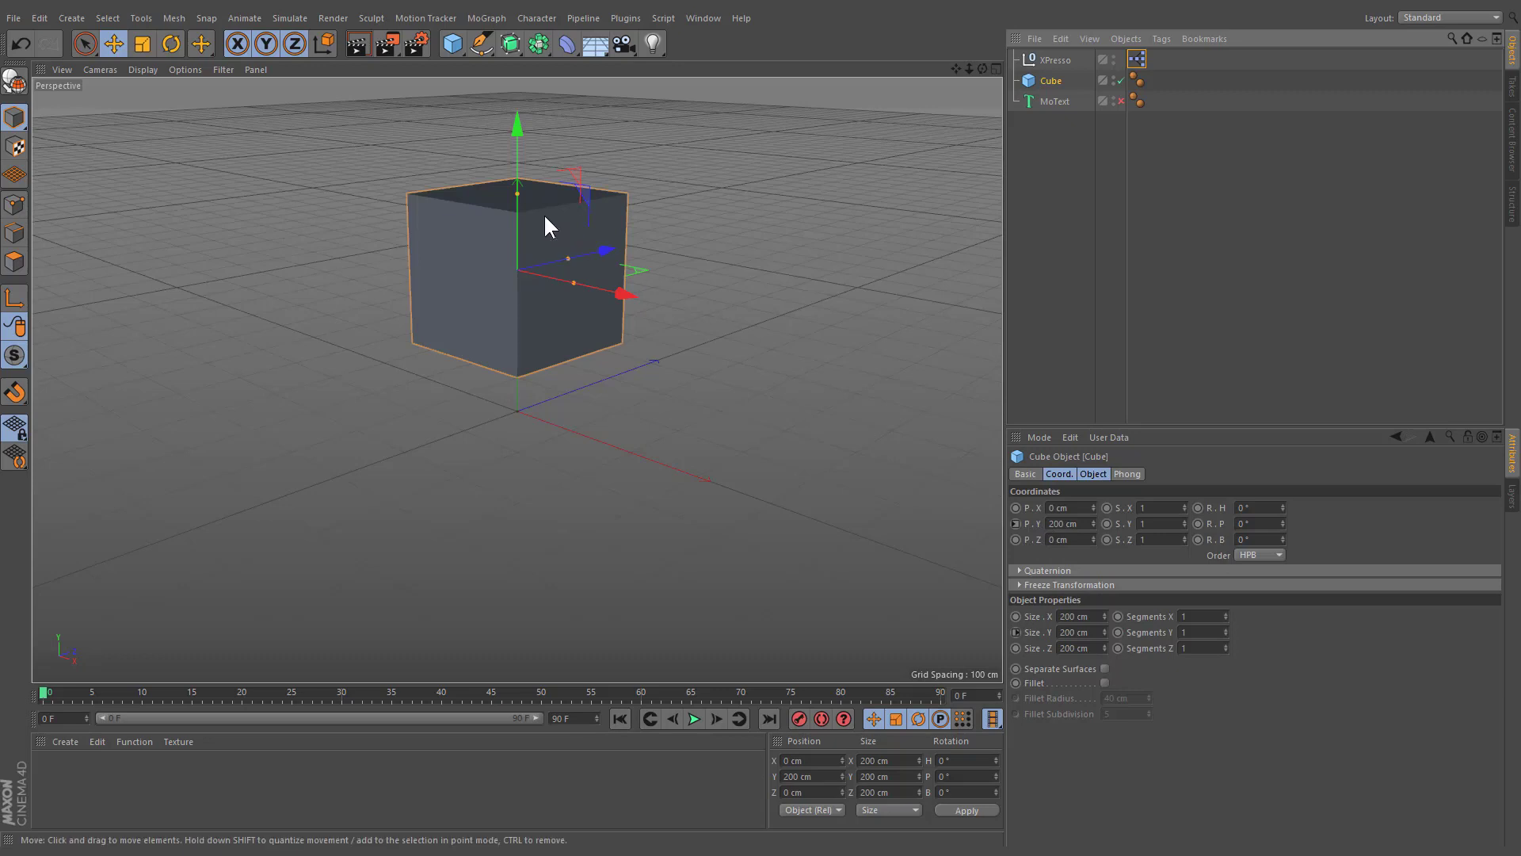
pyautogui.moveTo(526, 210); pyautogui.dragTo(544, 149)
pyautogui.hotkey('ctrl', 'z')
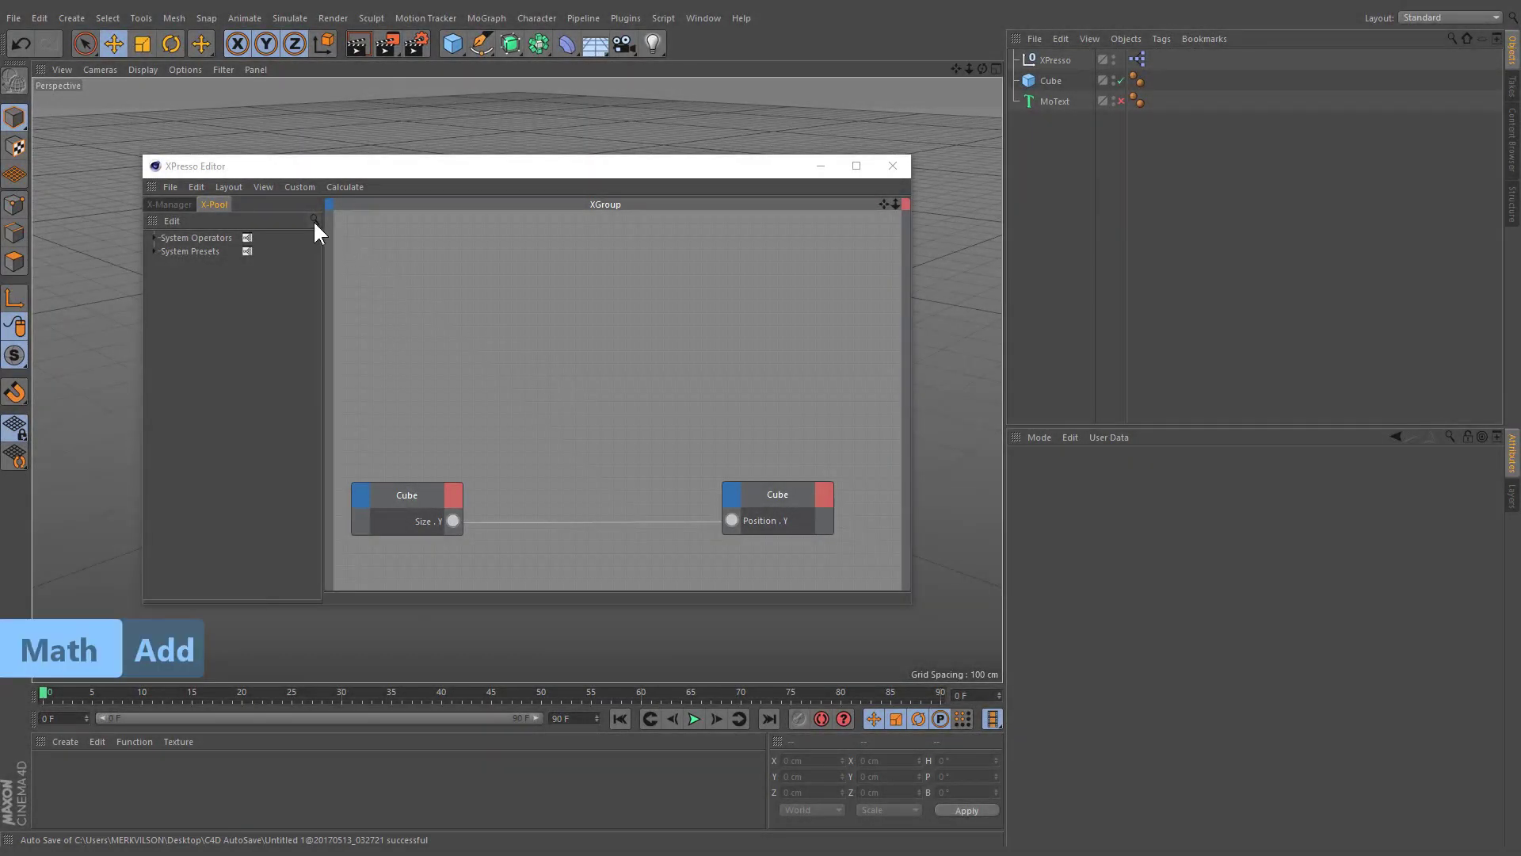
# Search 'math' in X-Pool and add a Math:Add node with the Add function
pyautogui.click(314, 221)
pyautogui.write('math')
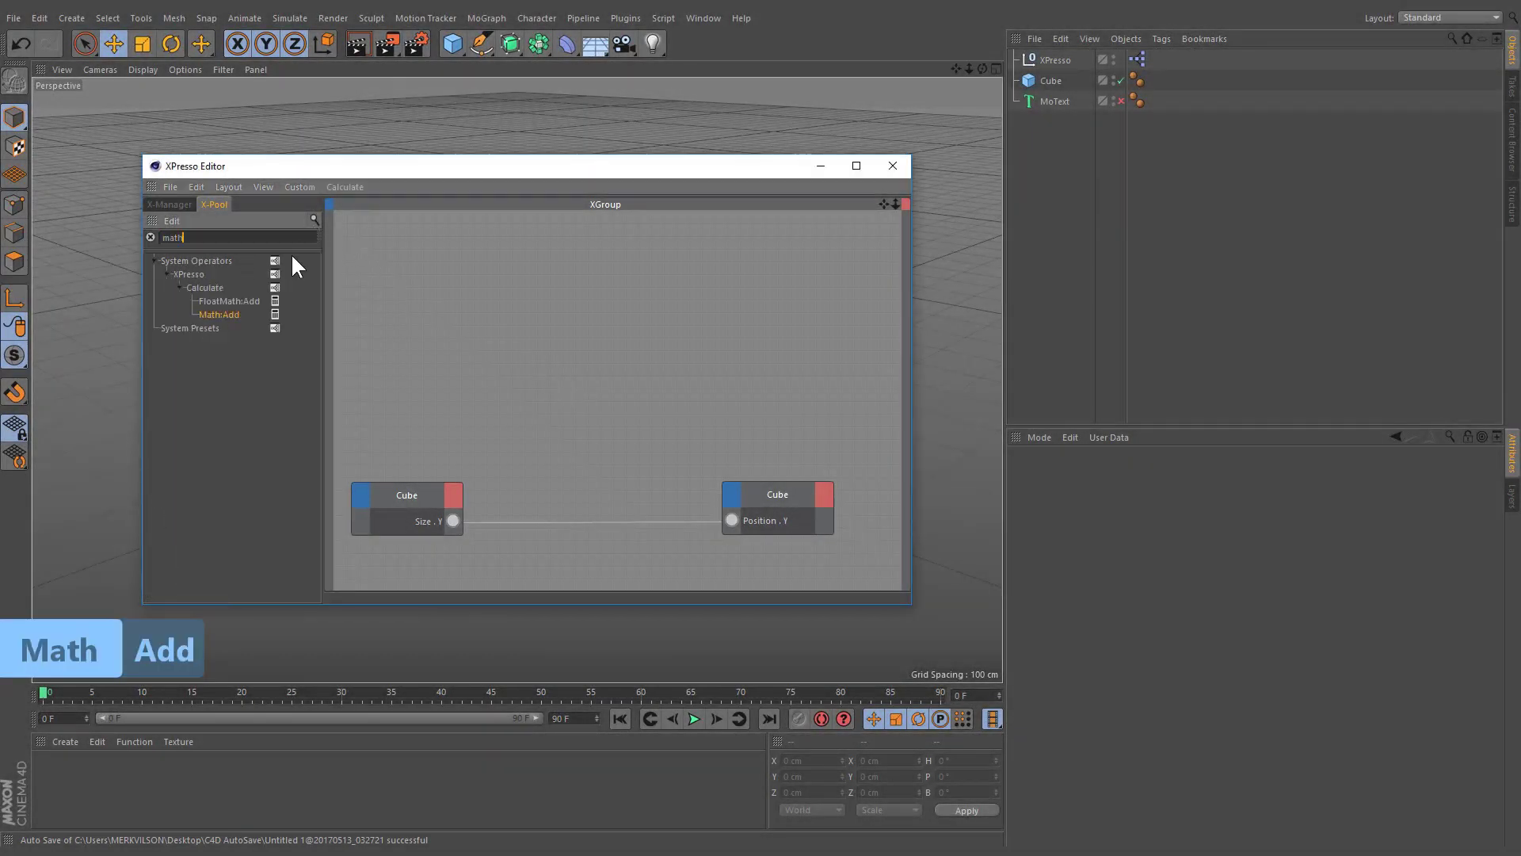
pyautogui.moveTo(230, 315); pyautogui.dragTo(583, 356)
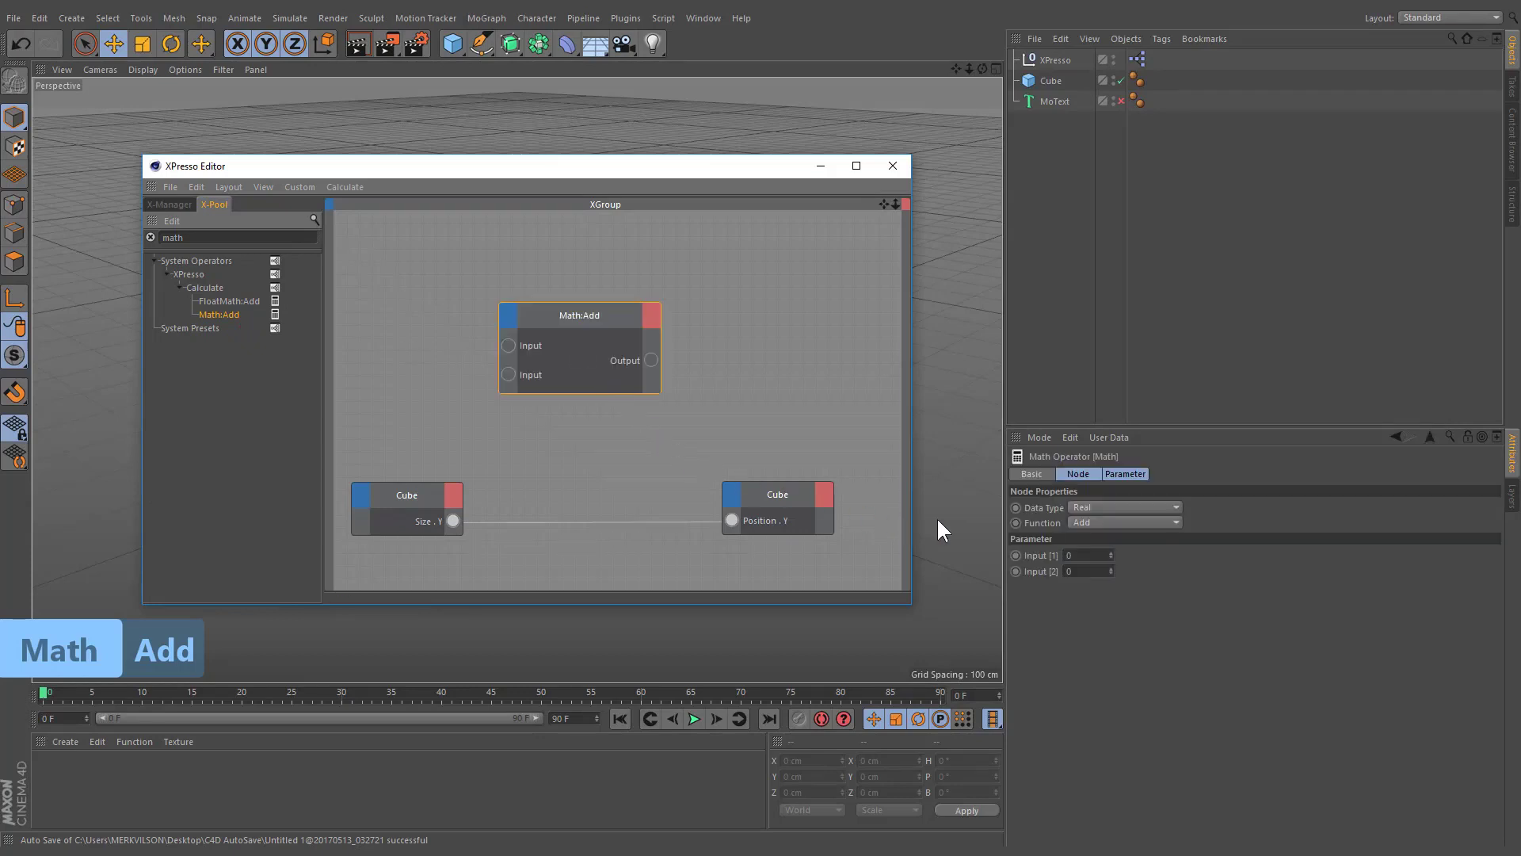
pyautogui.click(1081, 522)
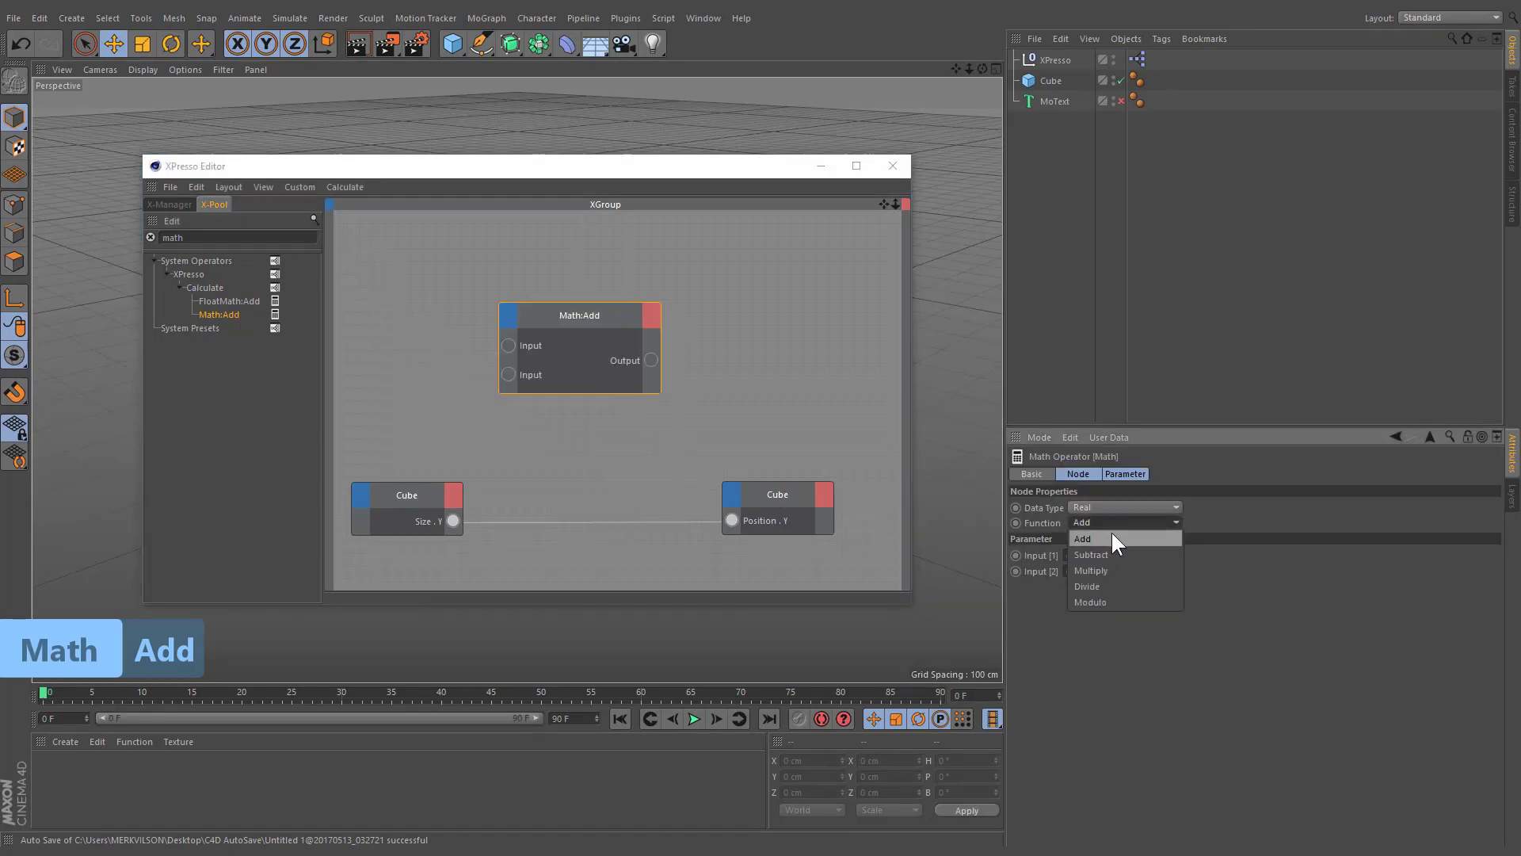
pyautogui.click(1111, 531)
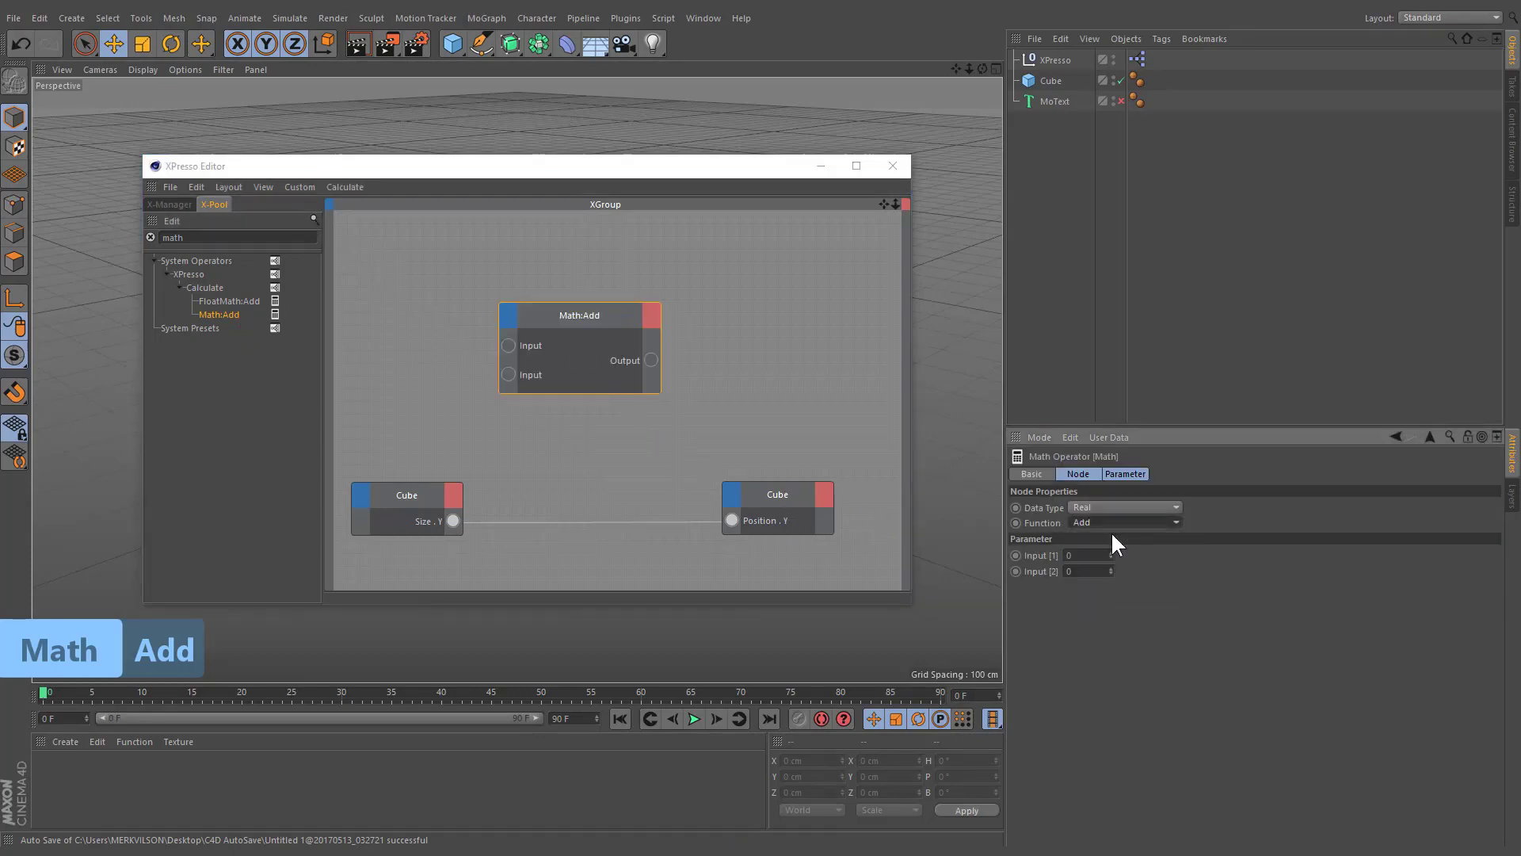
# Set the Math:Add inputs to 5 and 3, keeping a third input port
pyautogui.doubleClick(1078, 555)
pyautogui.write('5')
pyautogui.doubleClick(1089, 573)
pyautogui.click(512, 325)
pyautogui.click(514, 326)
pyautogui.hotkey('ctrl', 'z')
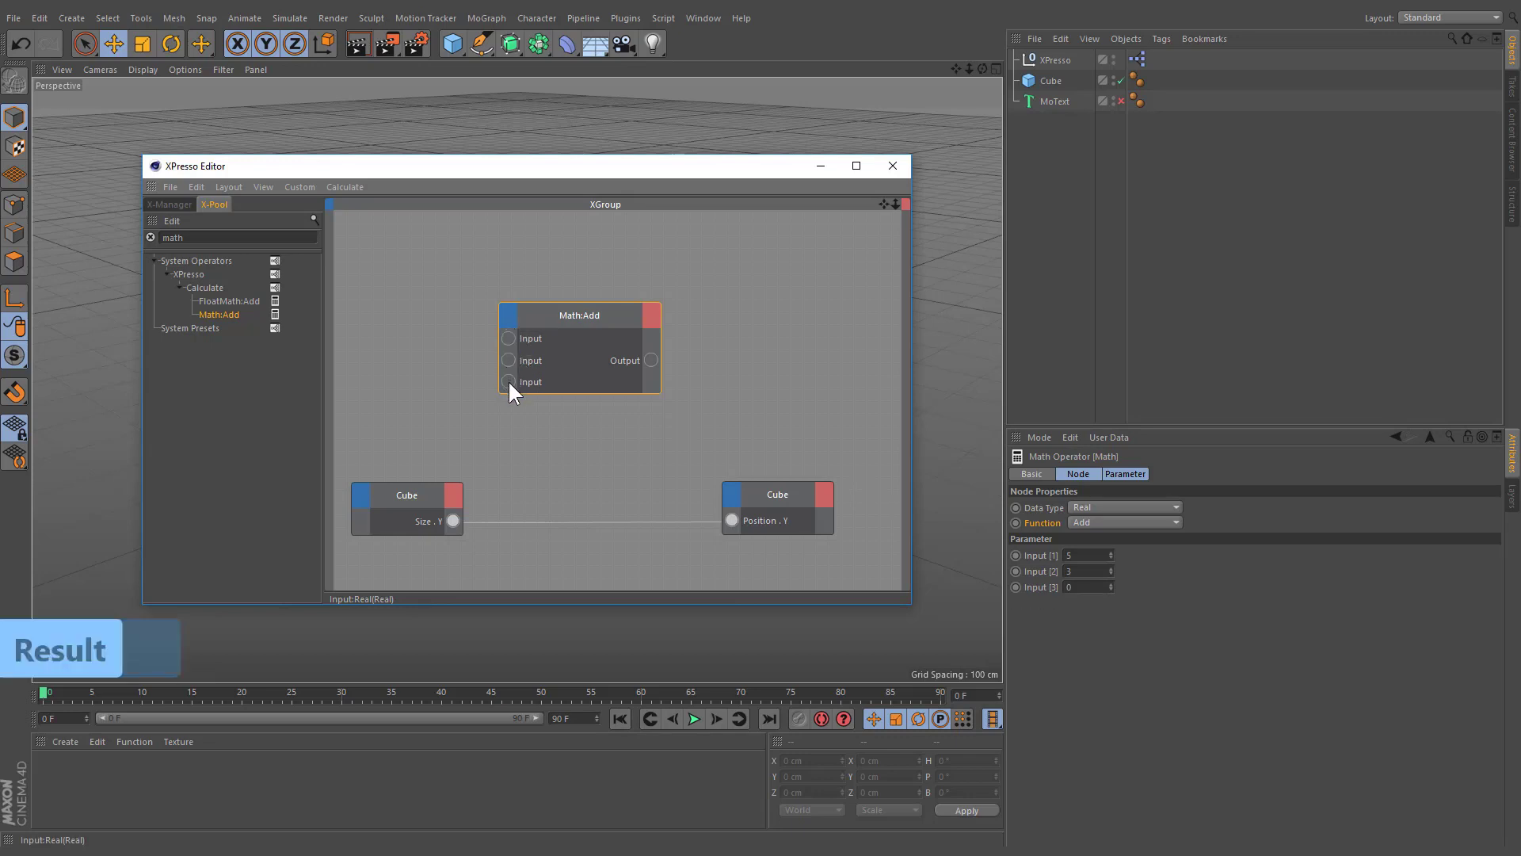
# Remove the extra input port and wire Math:Add's output into a new Result node
pyautogui.hotkey('ctrl', 'z')
pyautogui.press('BackSpace')
pyautogui.press('BackSpace')
pyautogui.press('BackSpace')
pyautogui.press('BackSpace')
pyautogui.write('result')
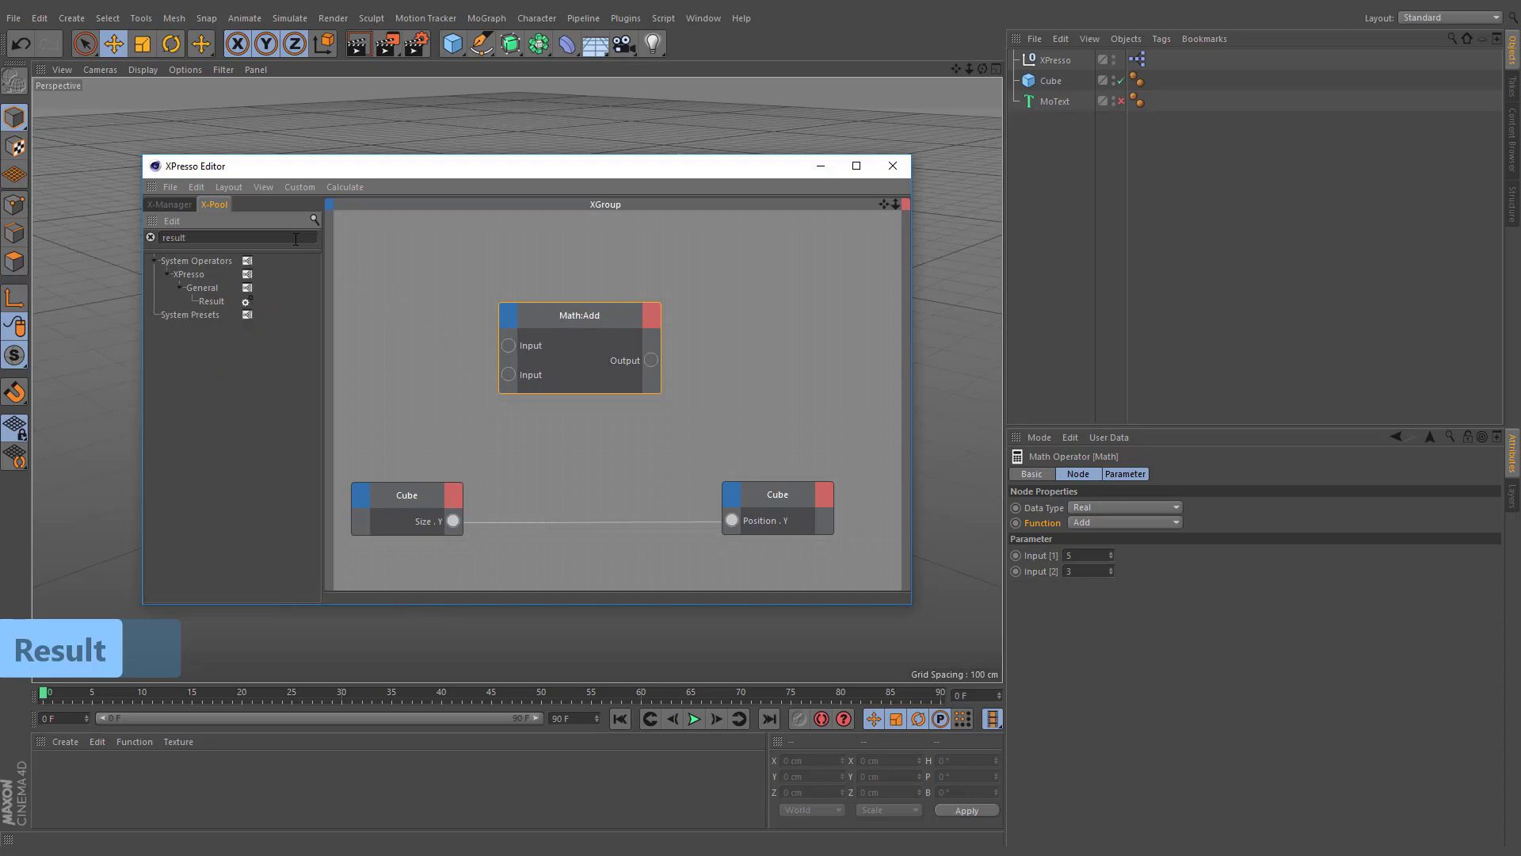
pyautogui.moveTo(216, 304); pyautogui.dragTo(758, 365)
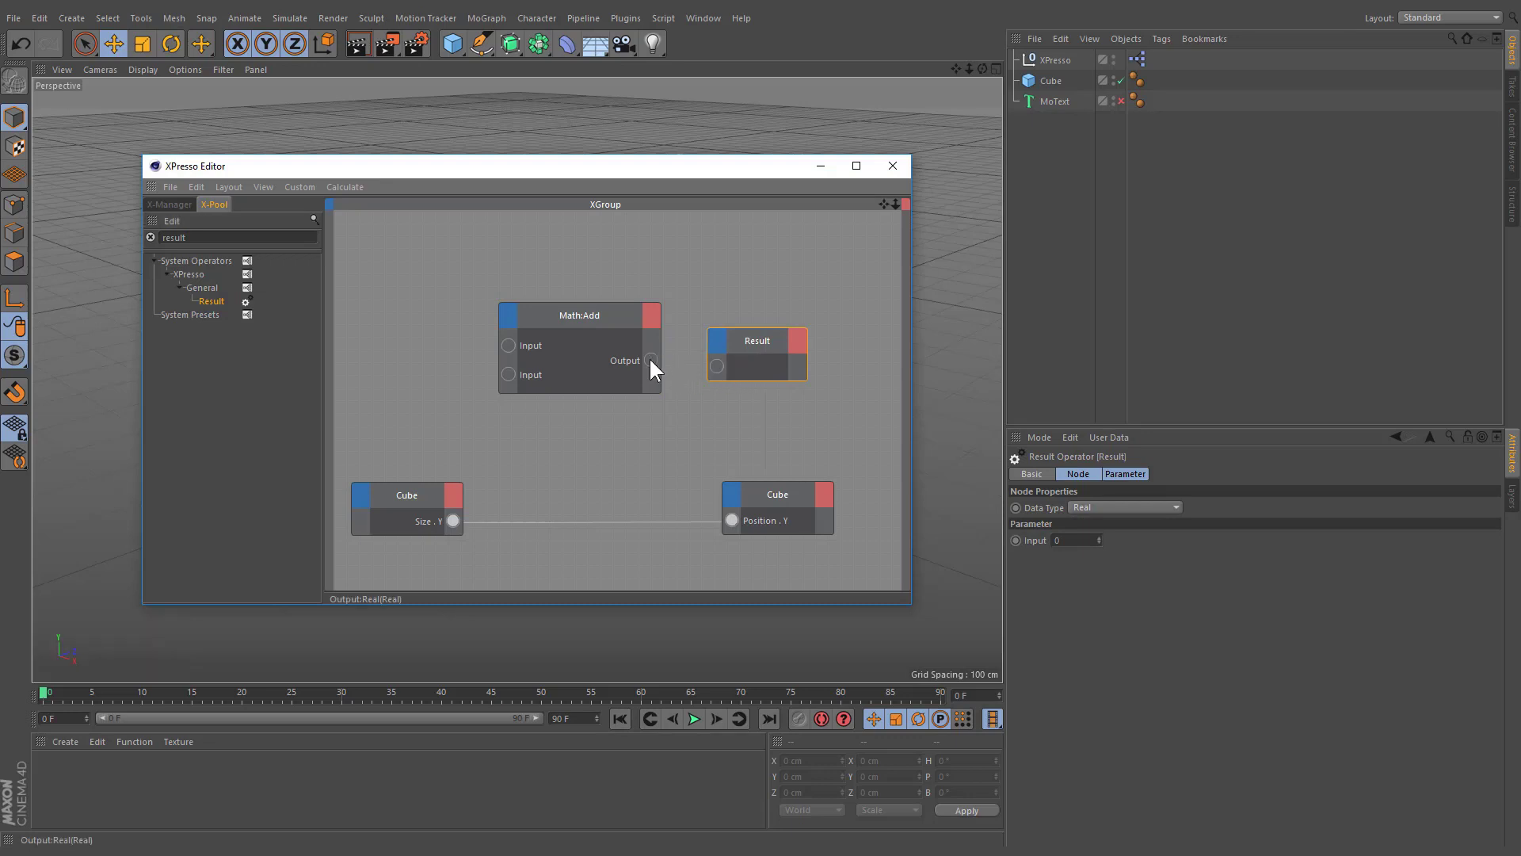
pyautogui.moveTo(712, 367); pyautogui.dragTo(715, 365)
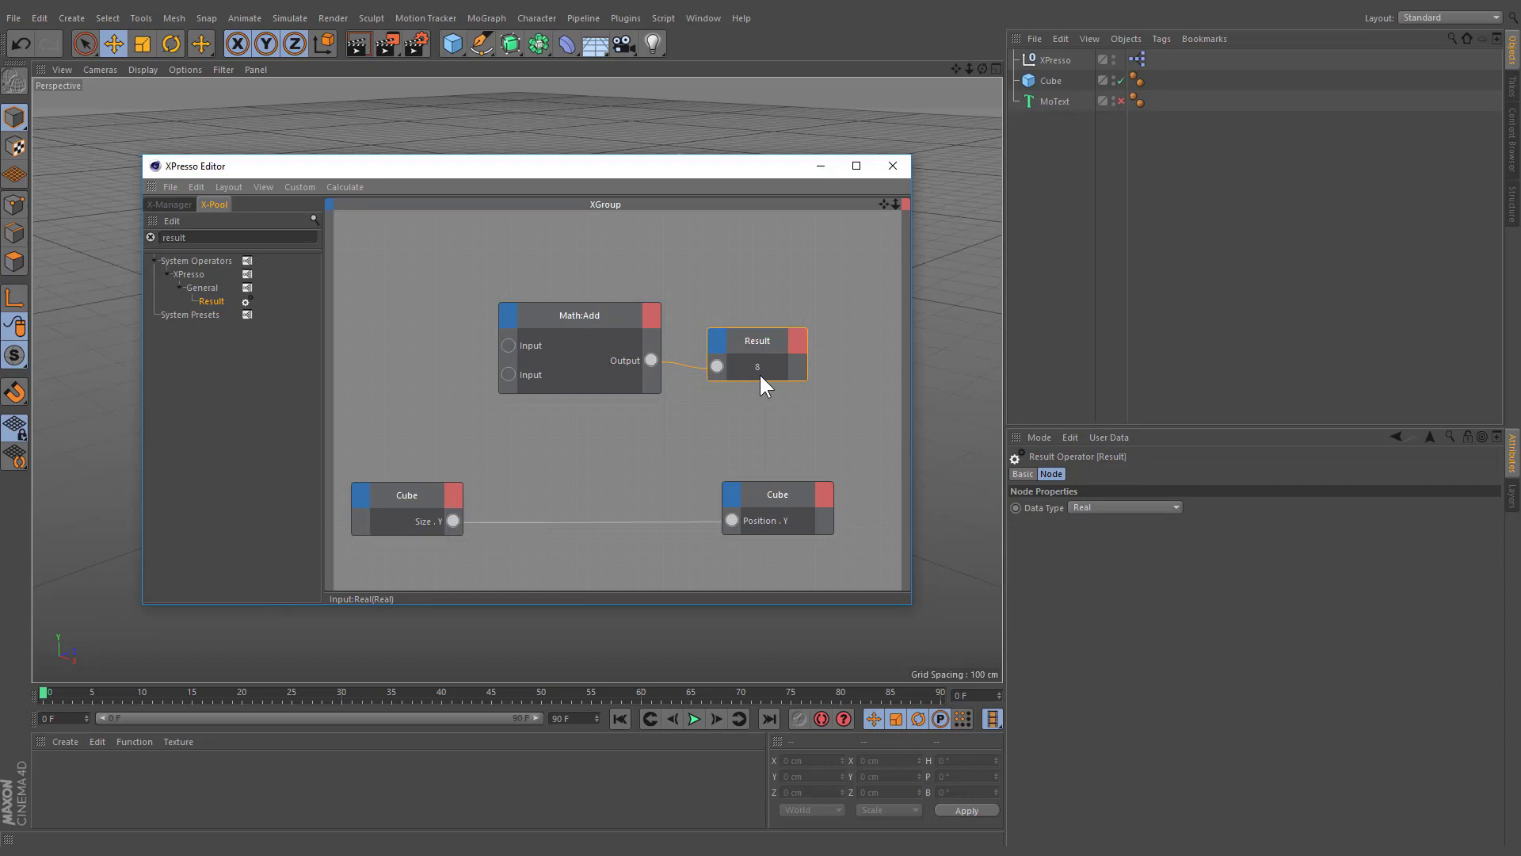
# Change the Math:Add inputs to 10 and 2 so the Result shows 12
pyautogui.click(600, 379)
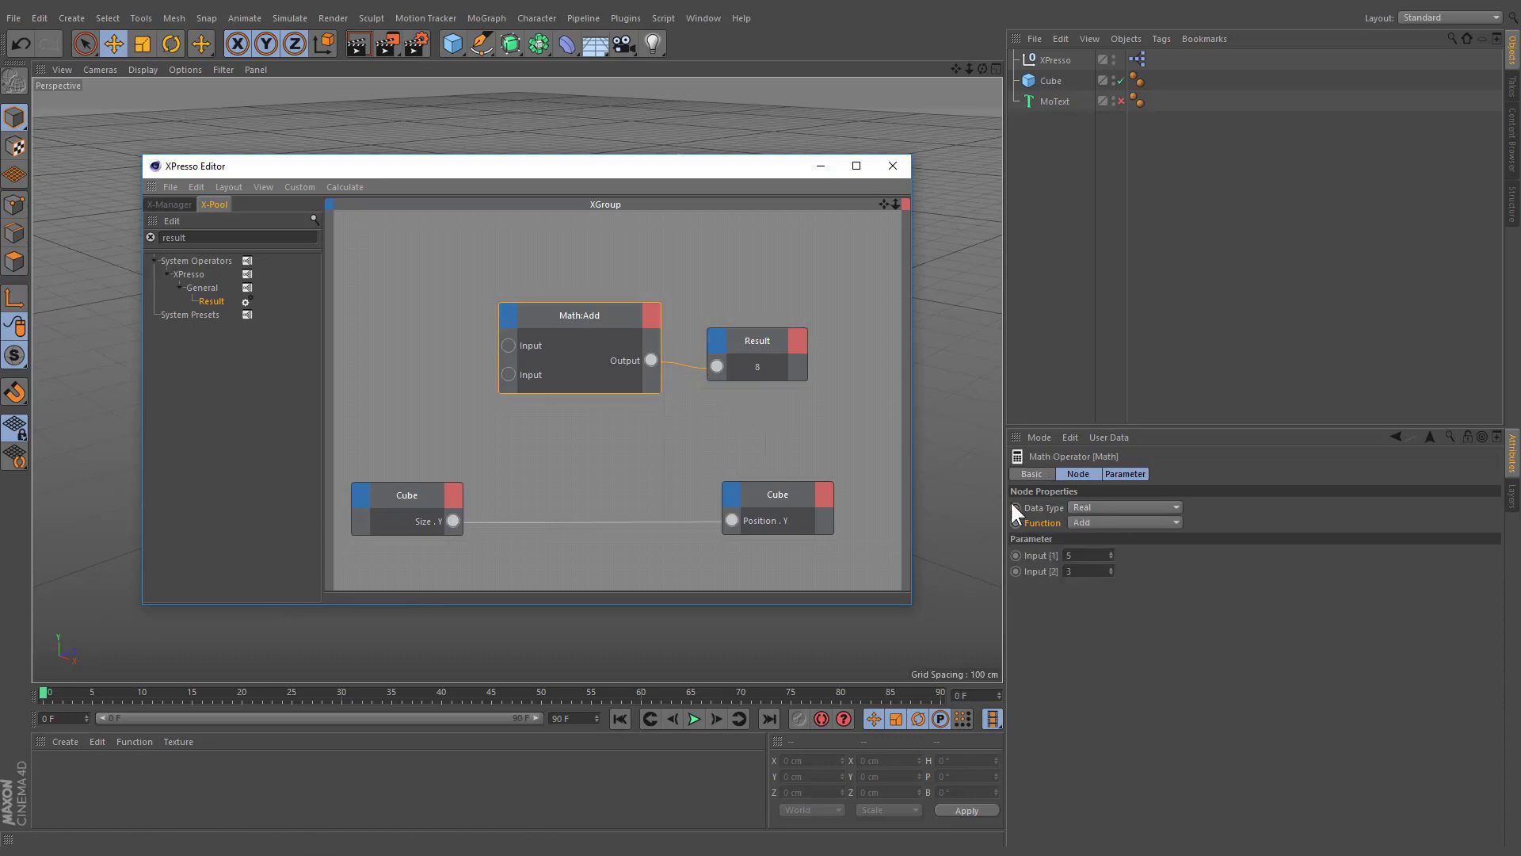
pyautogui.click(758, 349)
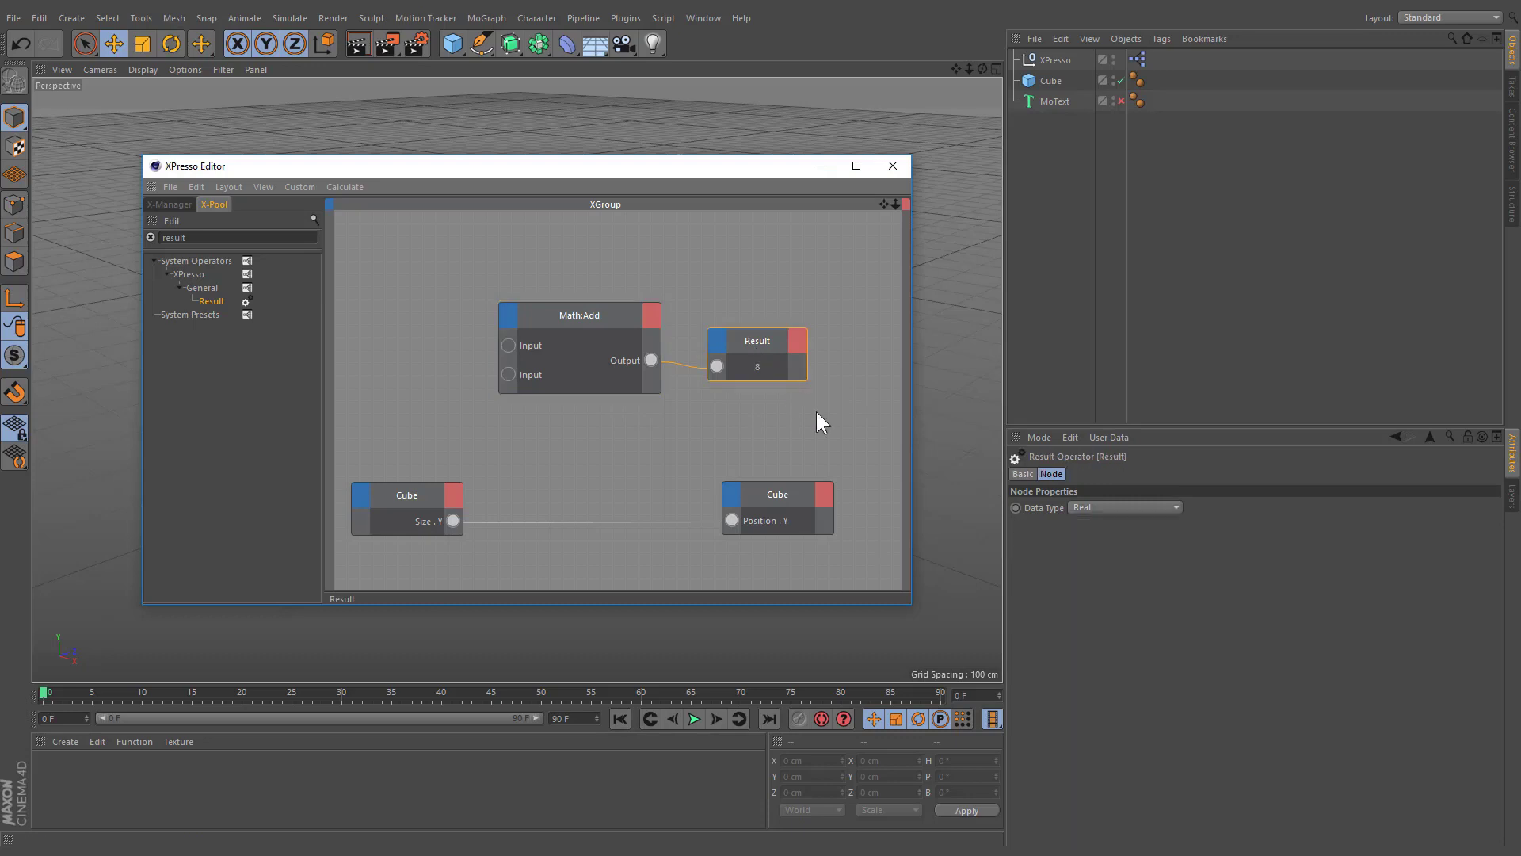
pyautogui.click(1043, 512)
pyautogui.click(634, 379)
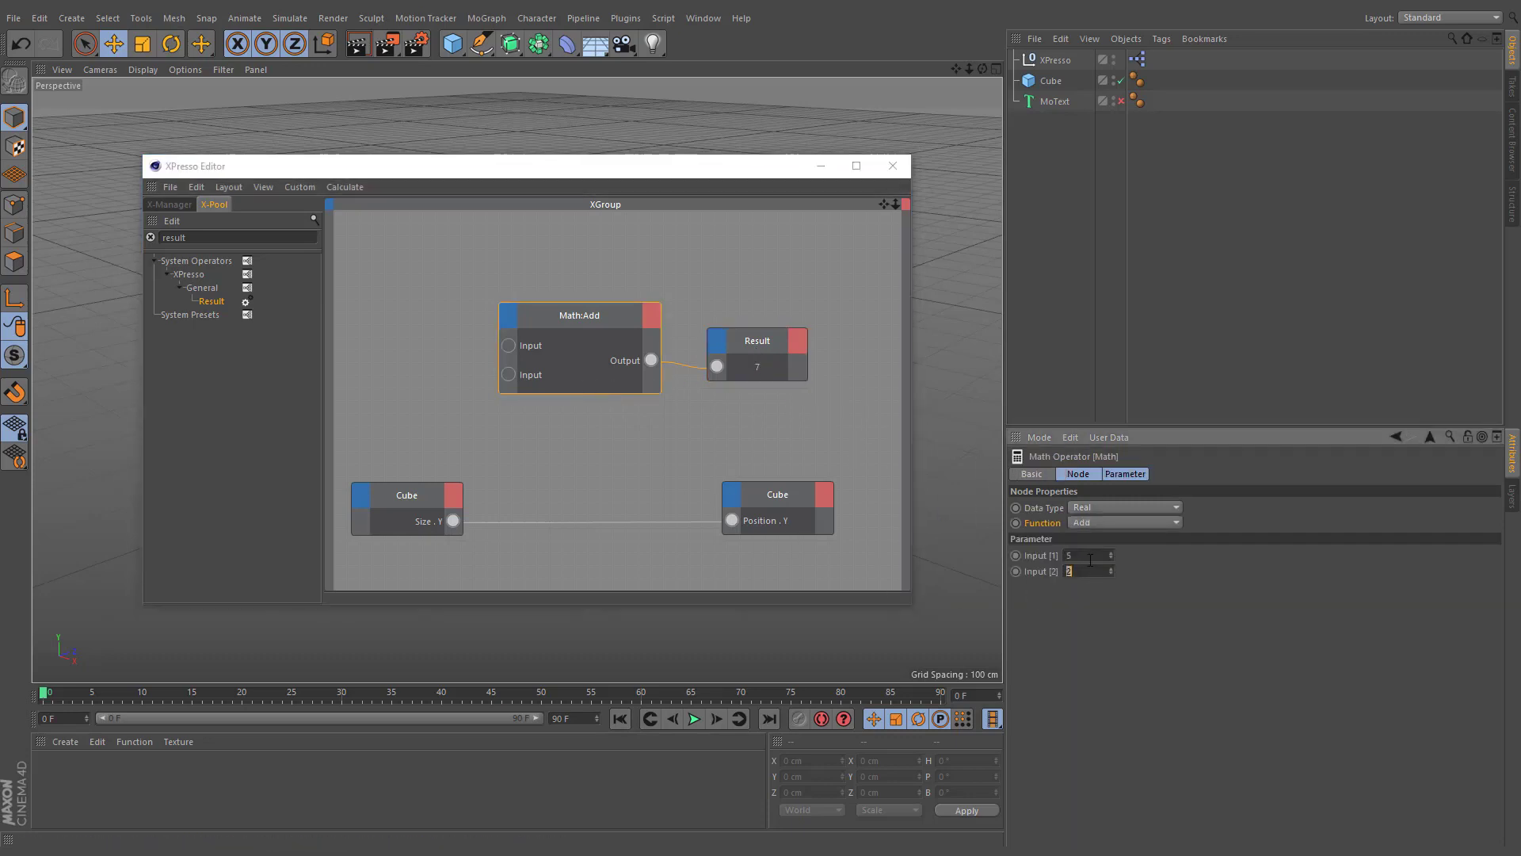
pyautogui.write('2')
pyautogui.press('Return')
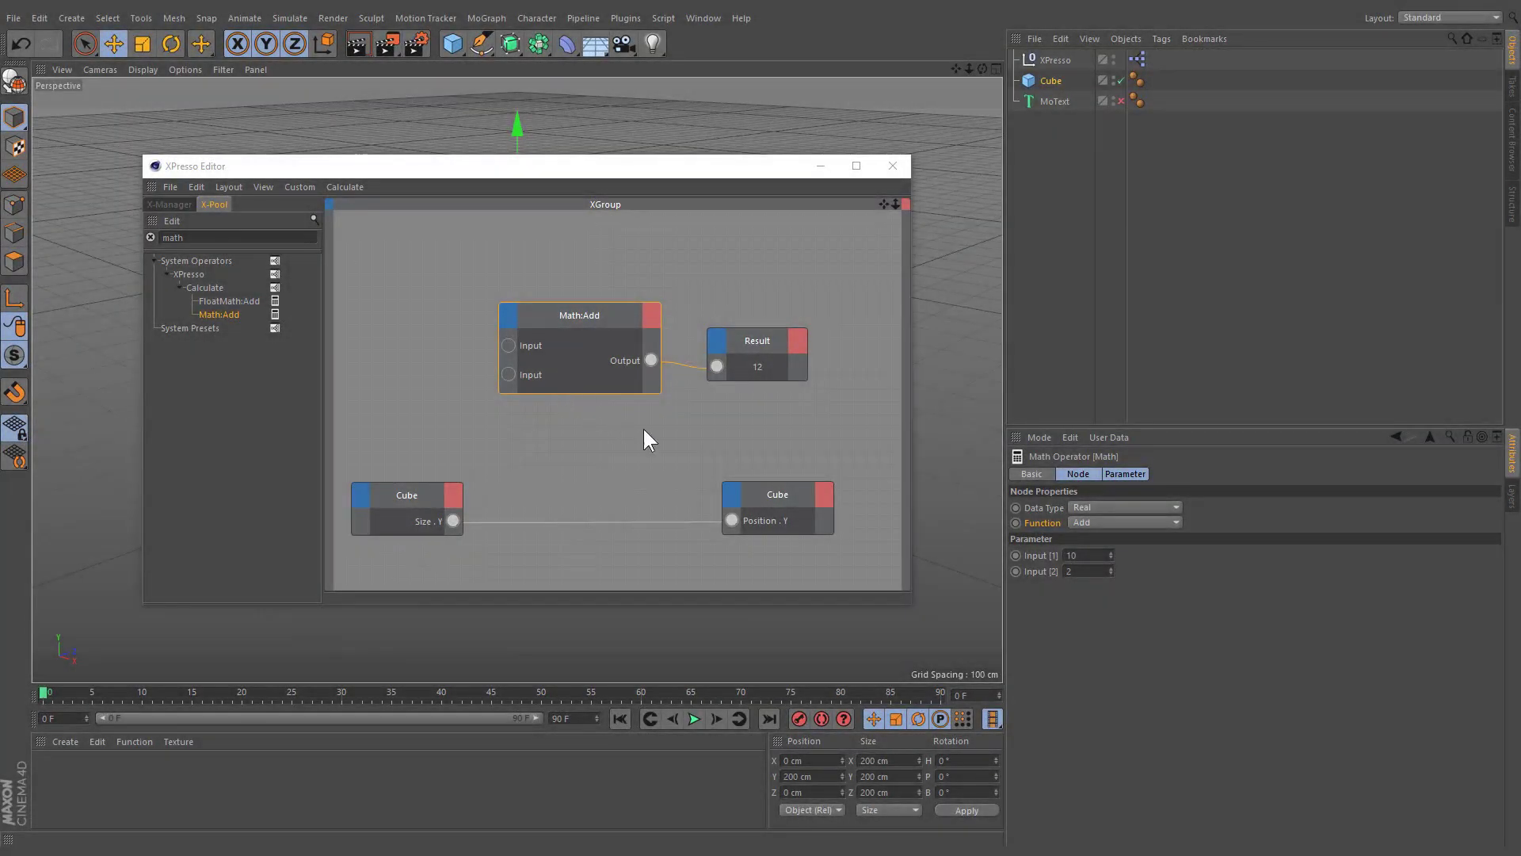
# Switch the Math node to Divide, fed by Cube Size.Y and driving Cube Position.Y
pyautogui.click(1091, 523)
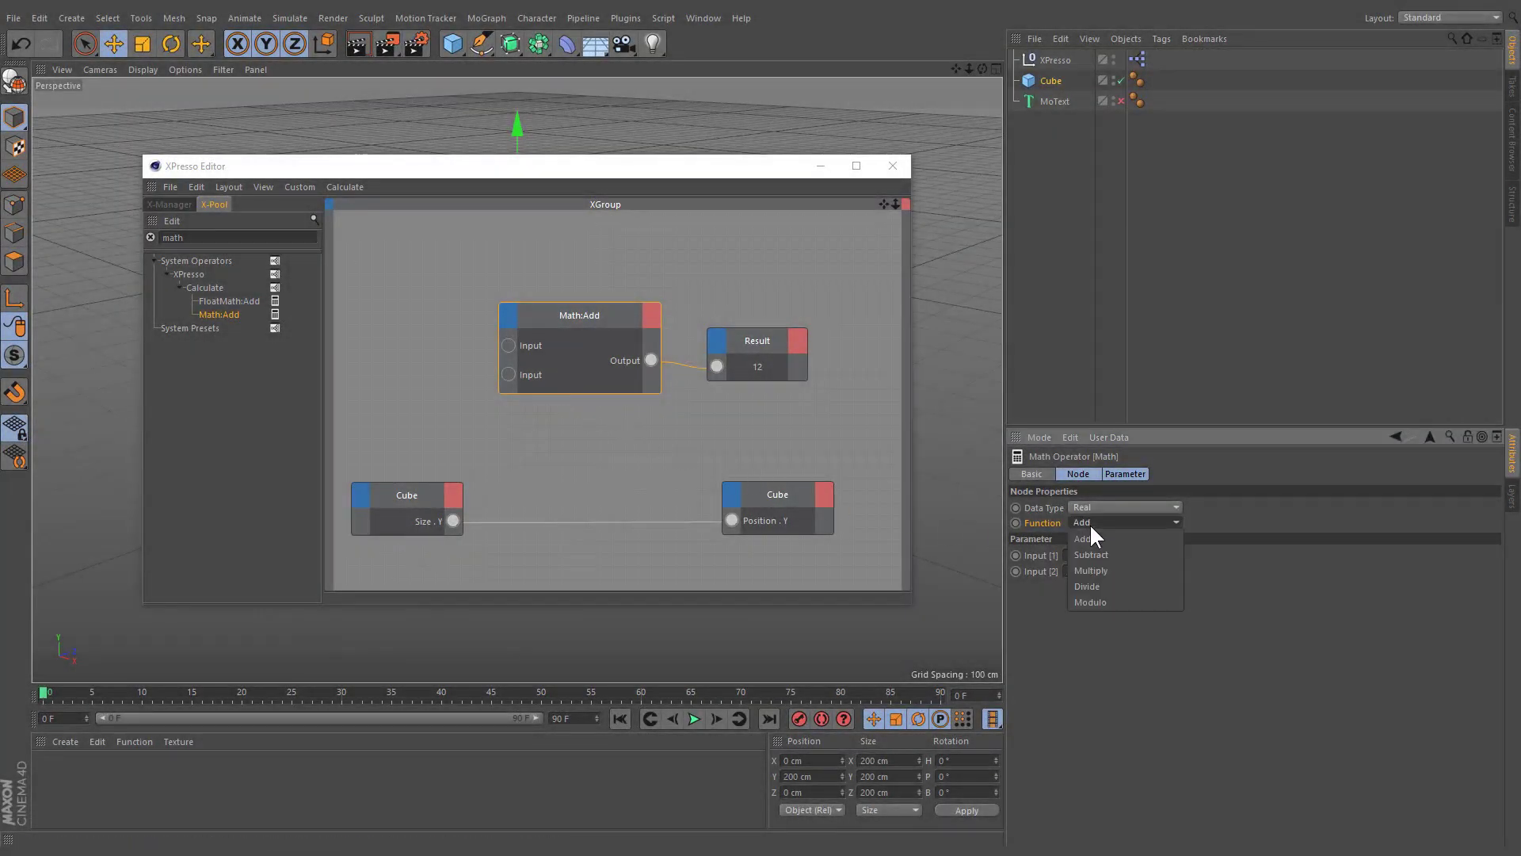
pyautogui.click(1096, 585)
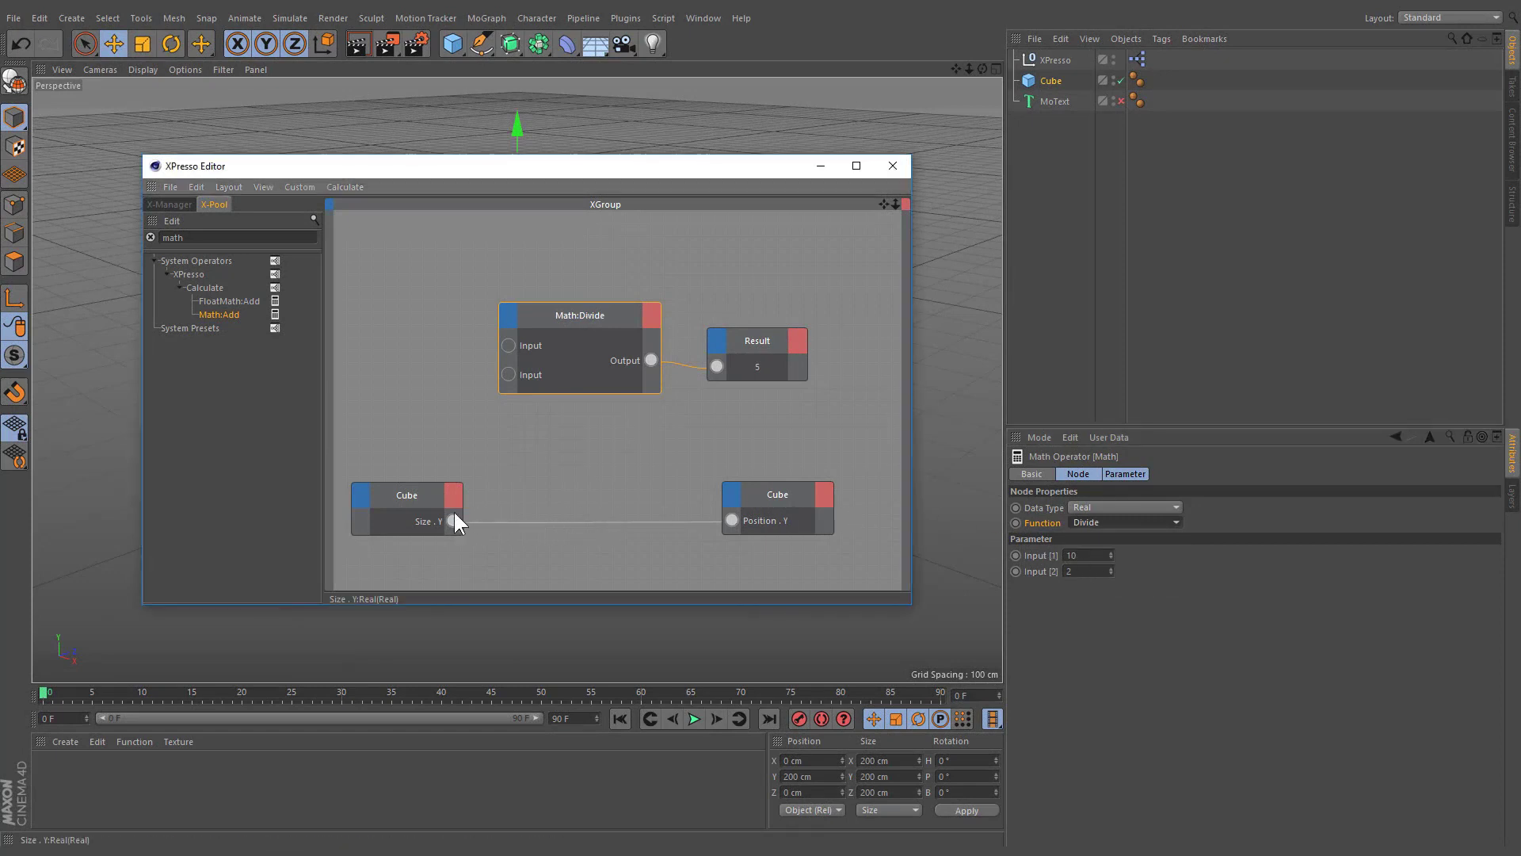
pyautogui.moveTo(480, 409); pyautogui.dragTo(505, 348)
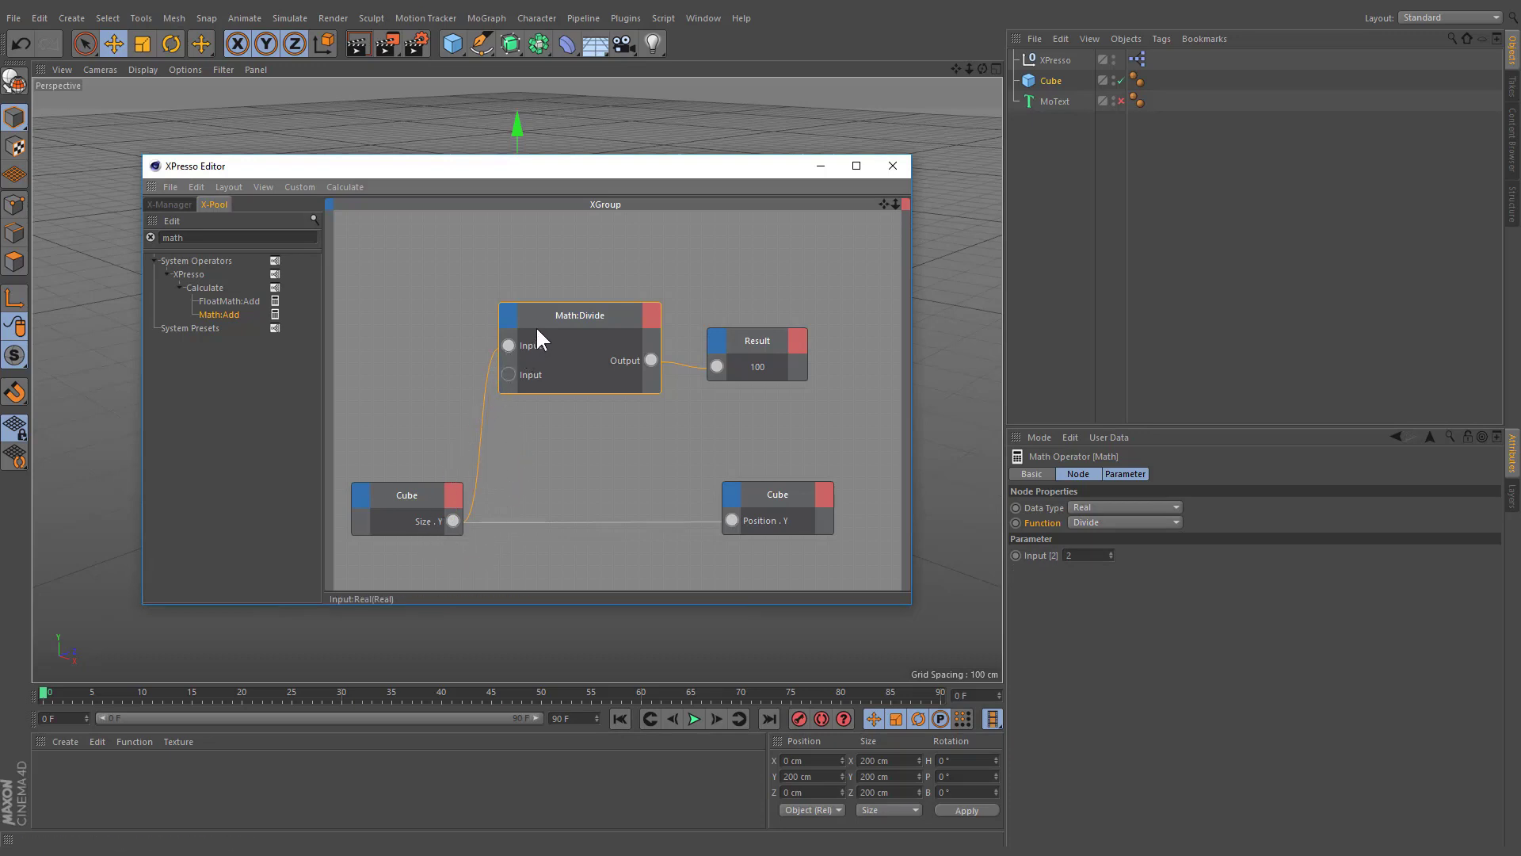
pyautogui.click(1038, 555)
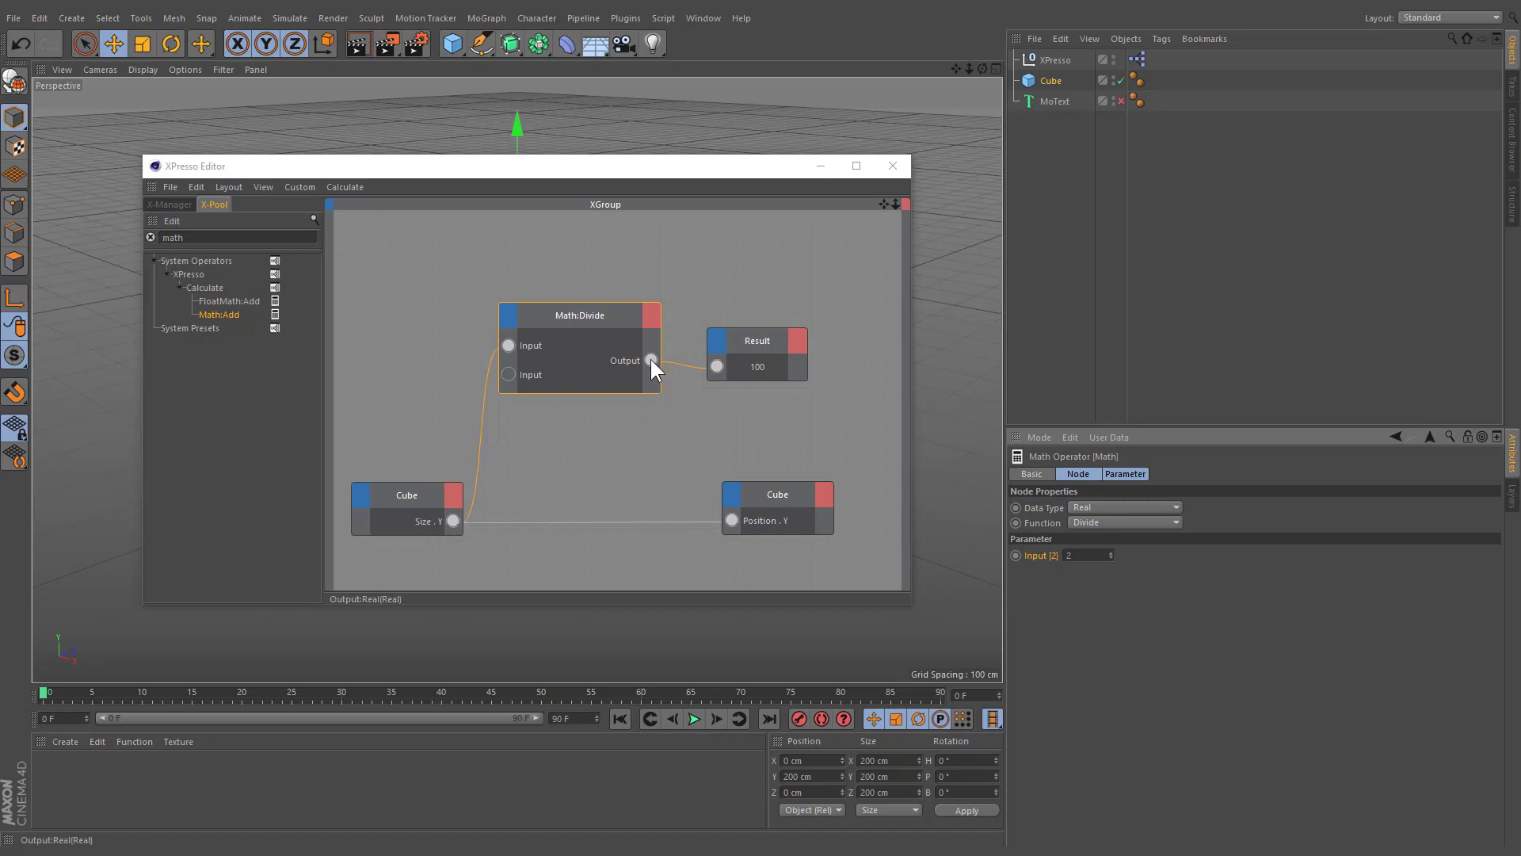
pyautogui.moveTo(697, 479); pyautogui.dragTo(729, 520)
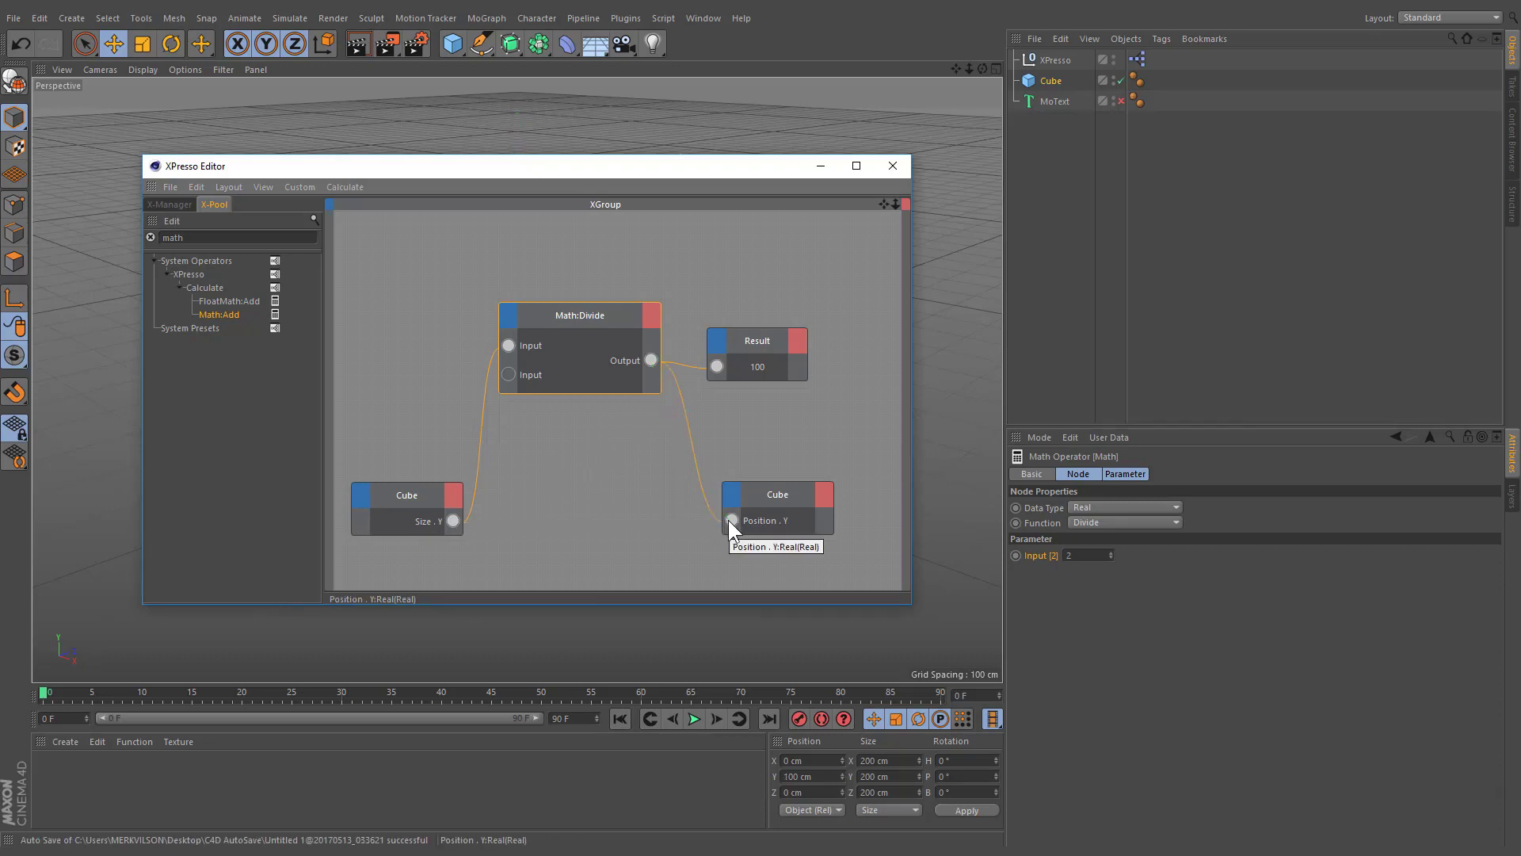
# Review the Cube, Math:Divide, Result and target Cube nodes, then minimize the XPresso Editor
pyautogui.click(434, 506)
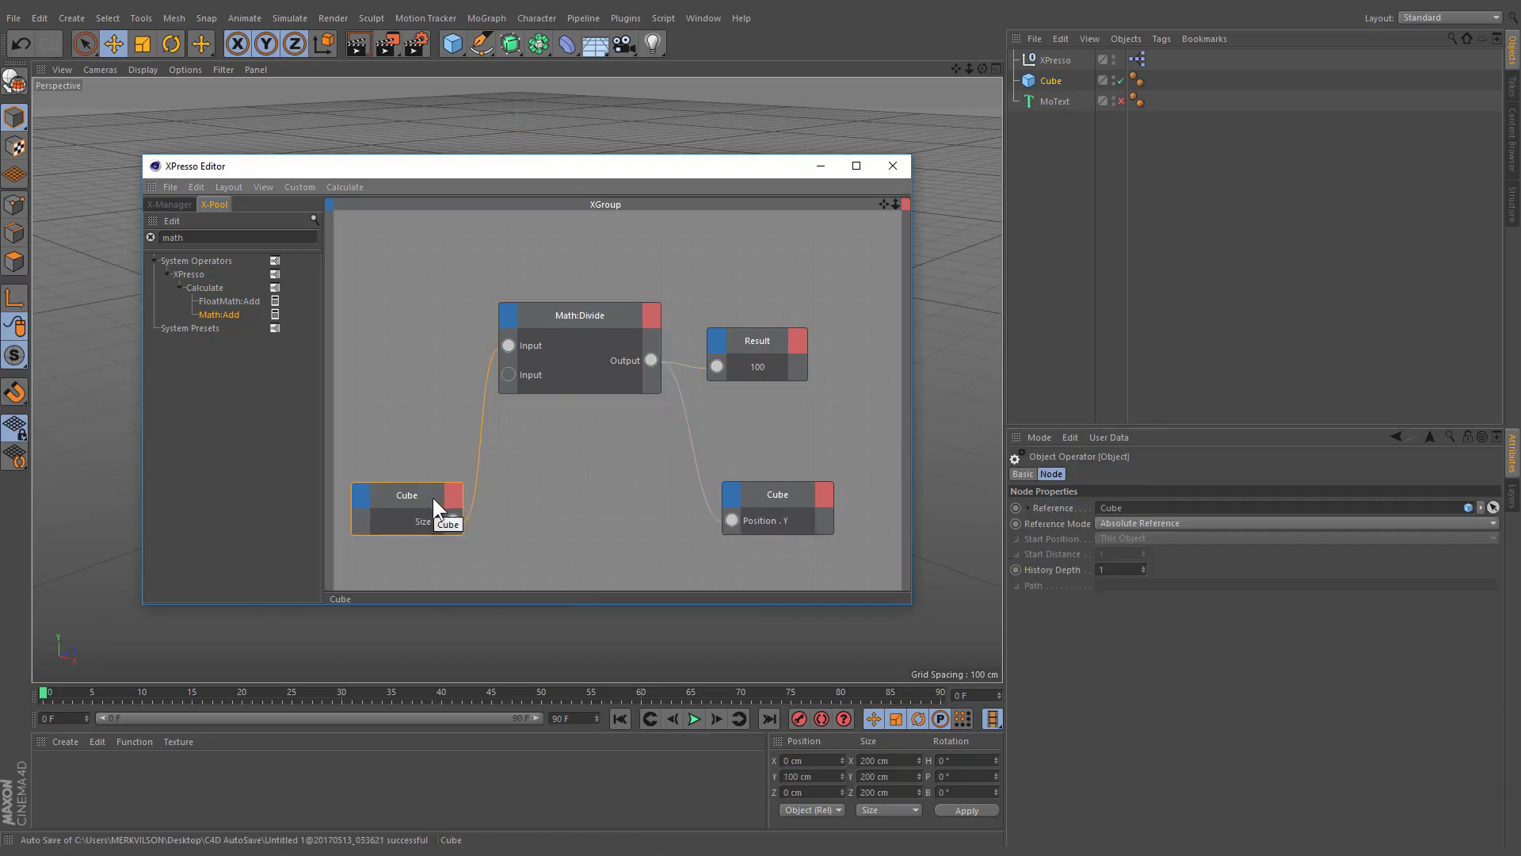
pyautogui.click(559, 368)
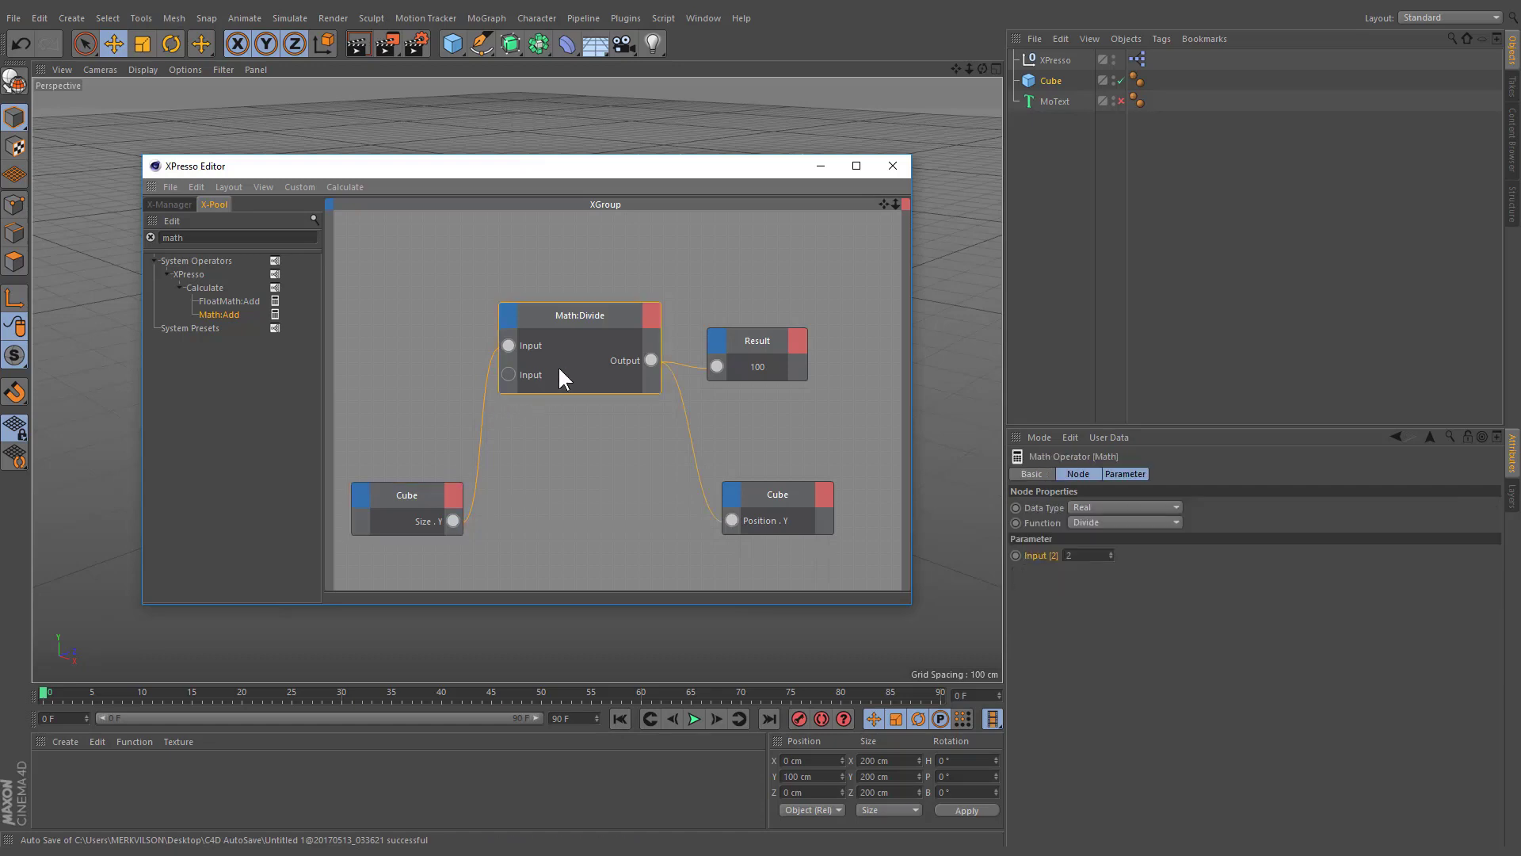
pyautogui.click(741, 373)
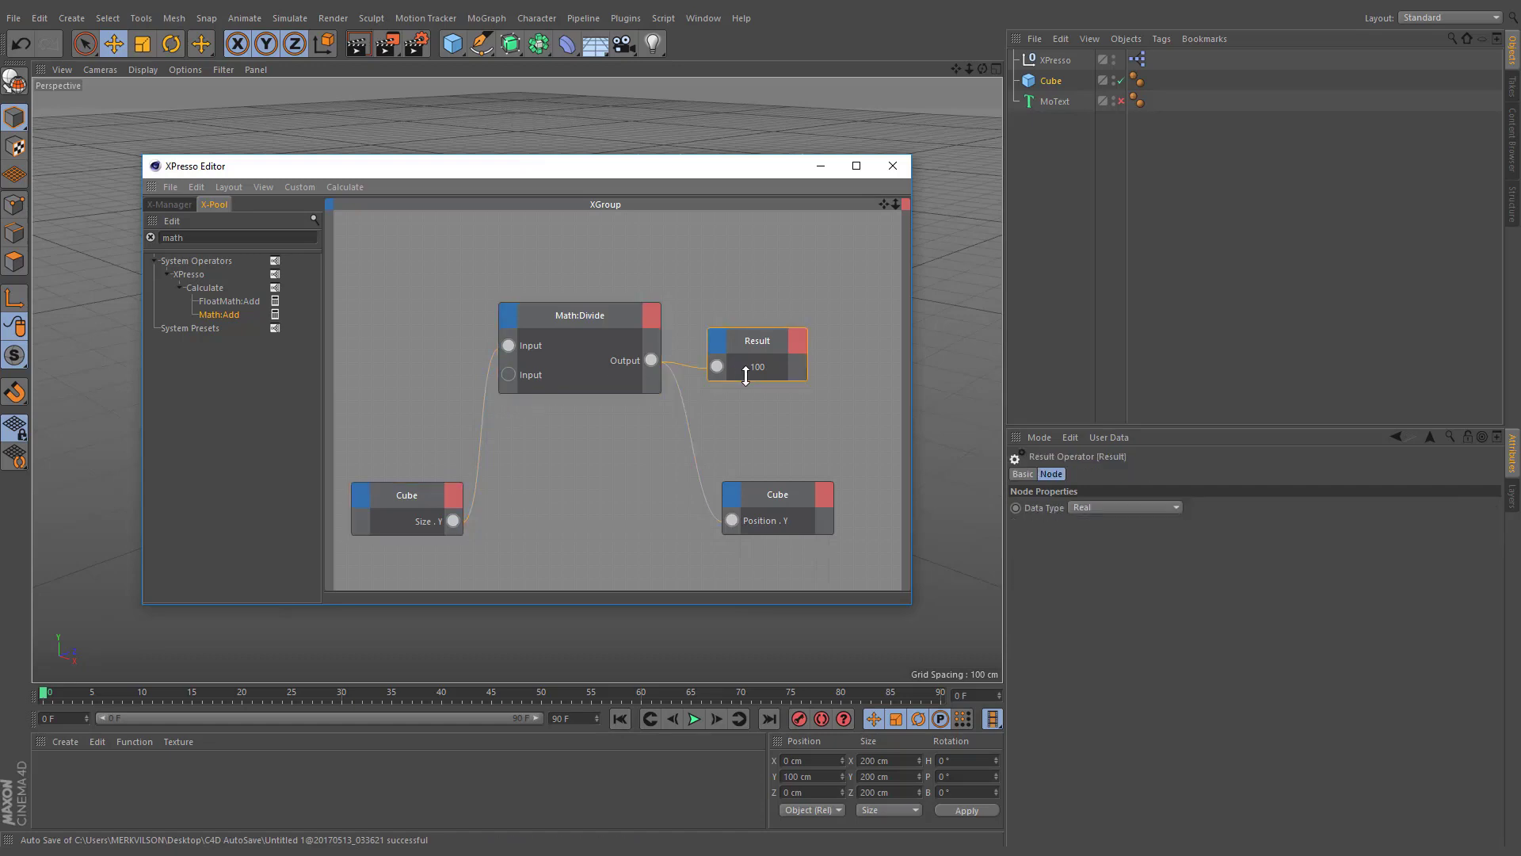
pyautogui.click(765, 498)
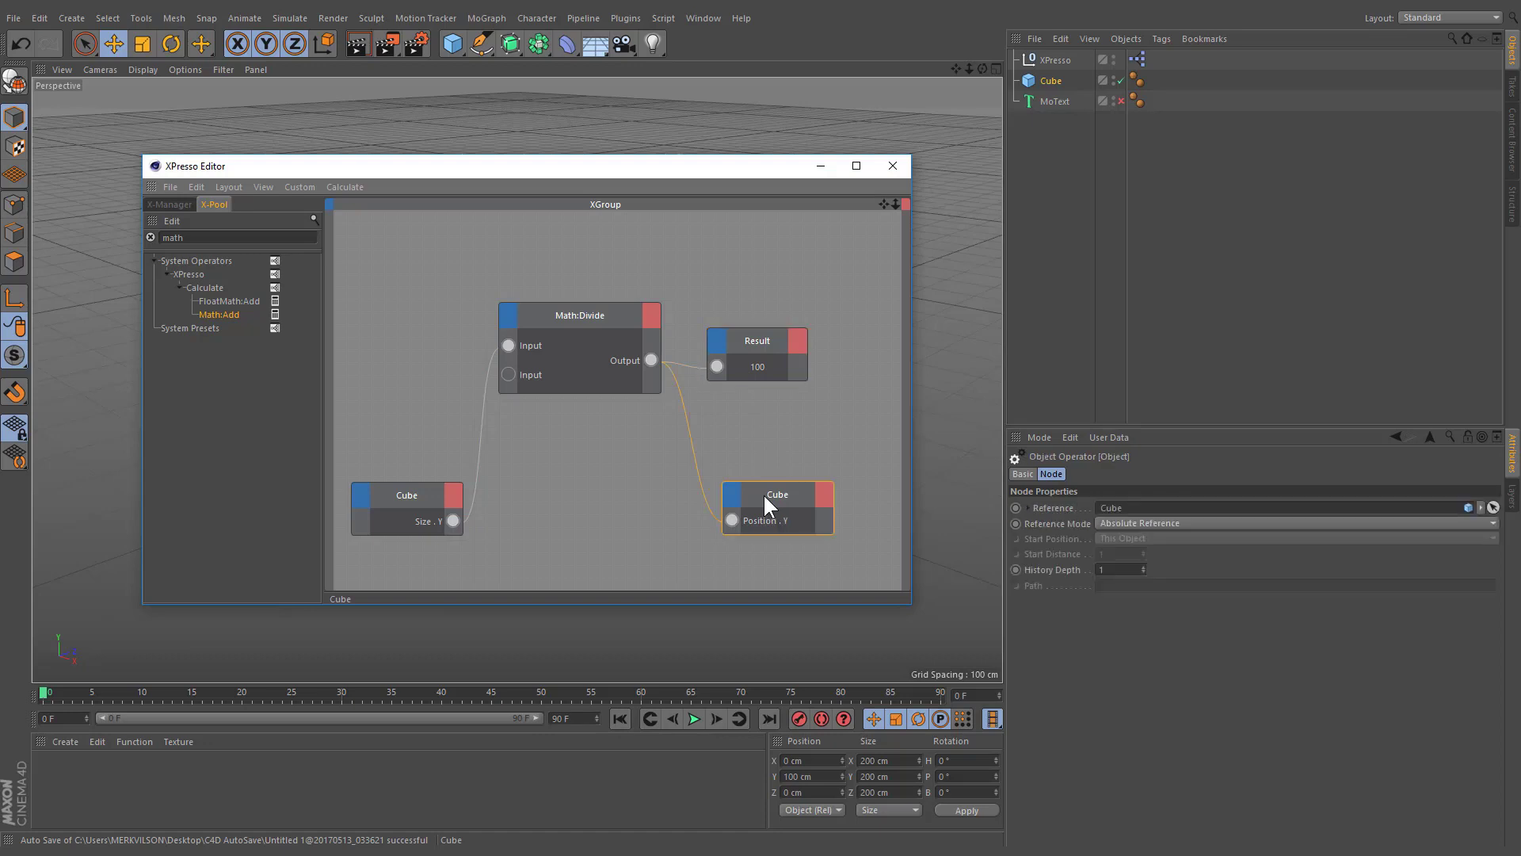
pyautogui.click(819, 168)
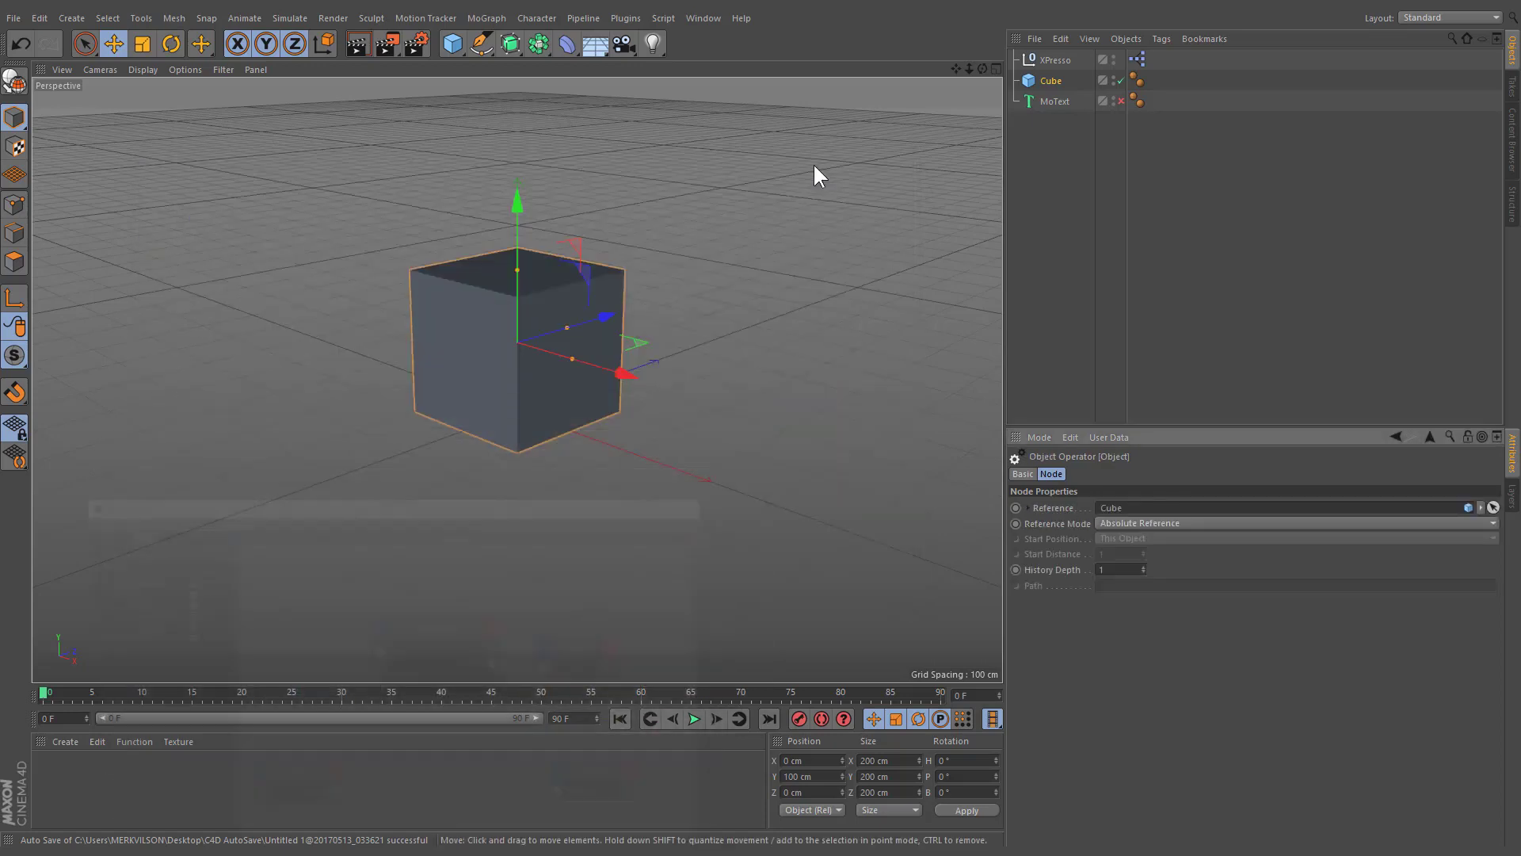
# Switch the Math node to Modulo and wire its output into the Result node
pyautogui.moveTo(516, 266); pyautogui.dragTo(523, 208)
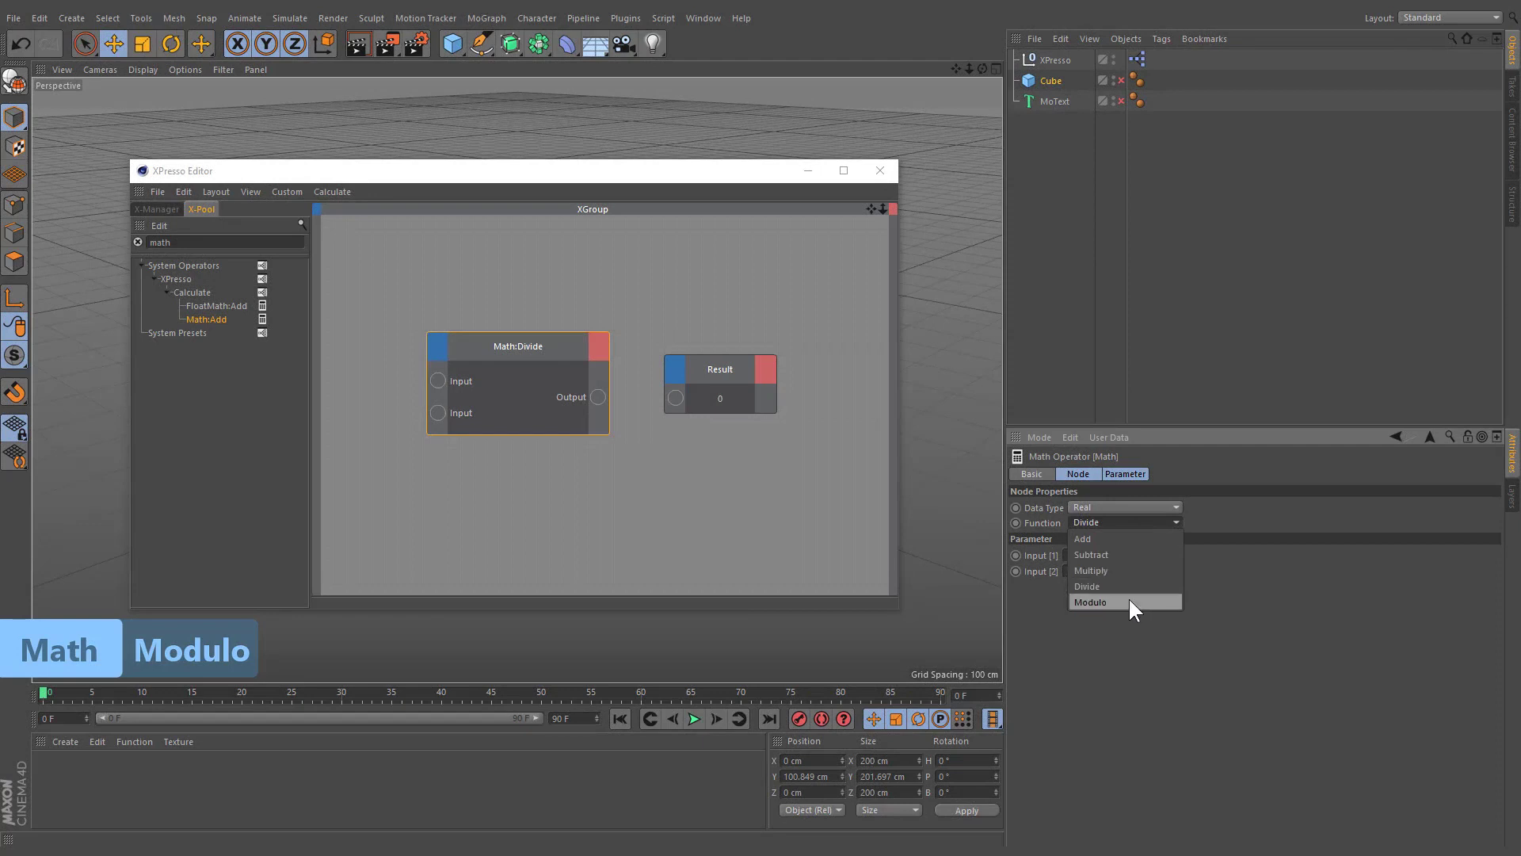
pyautogui.click(1133, 603)
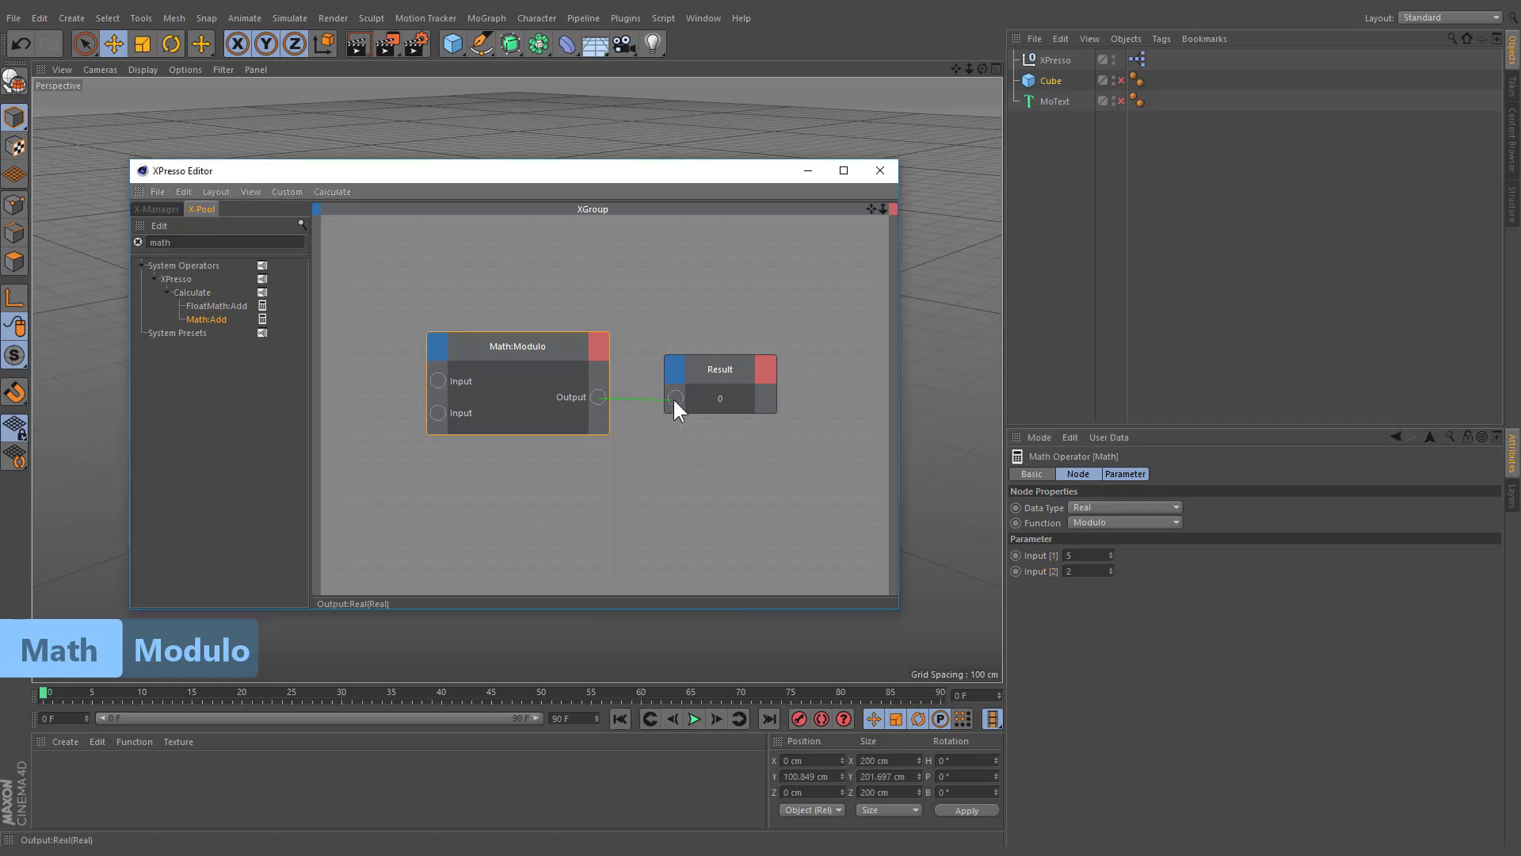
pyautogui.moveTo(673, 397); pyautogui.dragTo(674, 399)
# Enter 9 and 3 as the Modulo inputs so the Result reads 0
pyautogui.click(1056, 555)
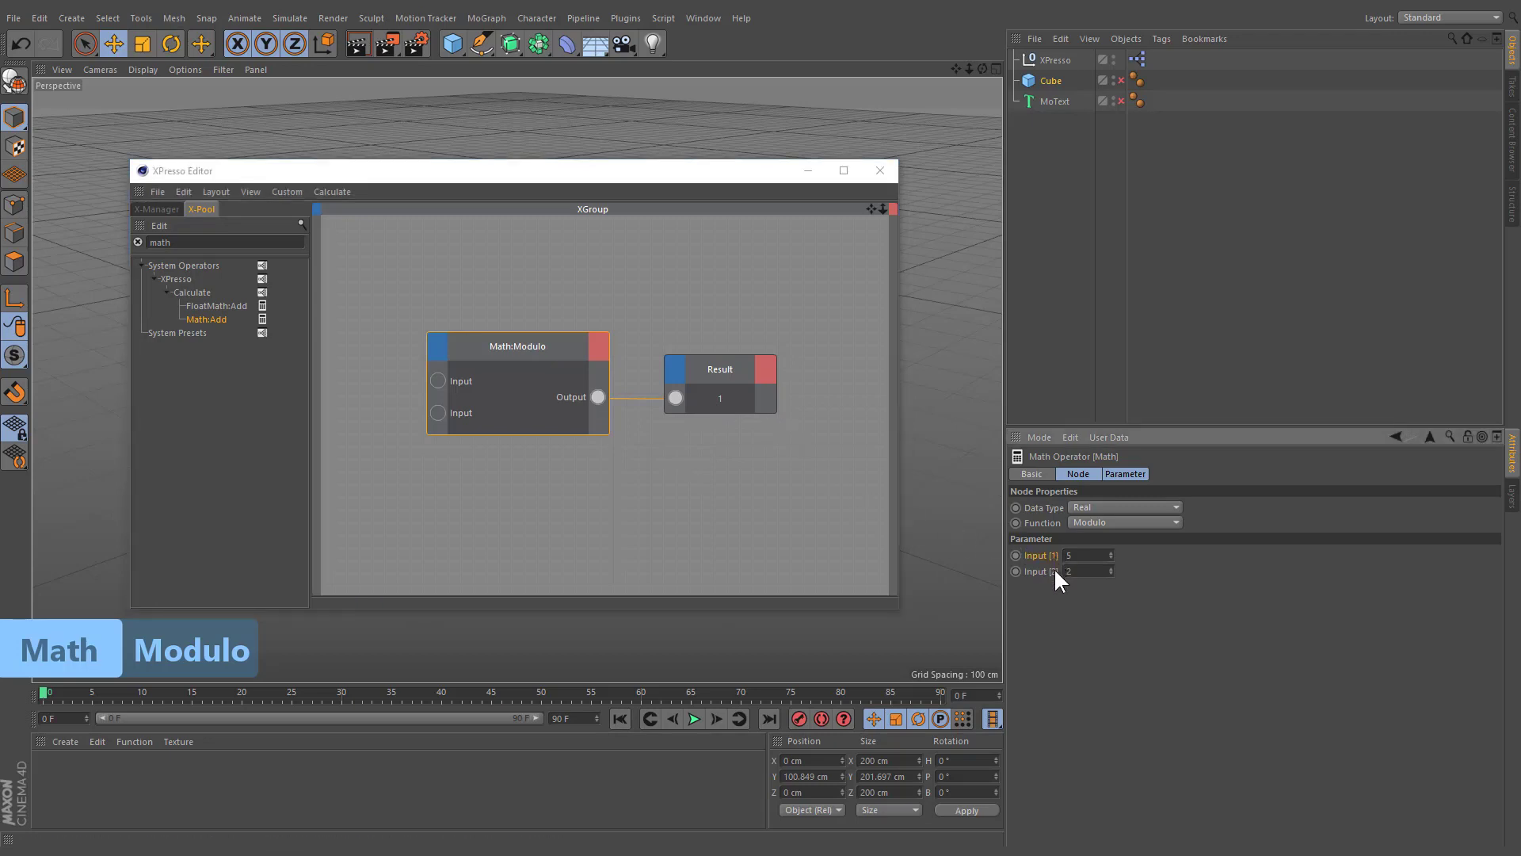
pyautogui.click(1054, 572)
pyautogui.doubleClick(1087, 555)
pyautogui.press('Tab')
pyautogui.write('3')
pyautogui.press('Return')
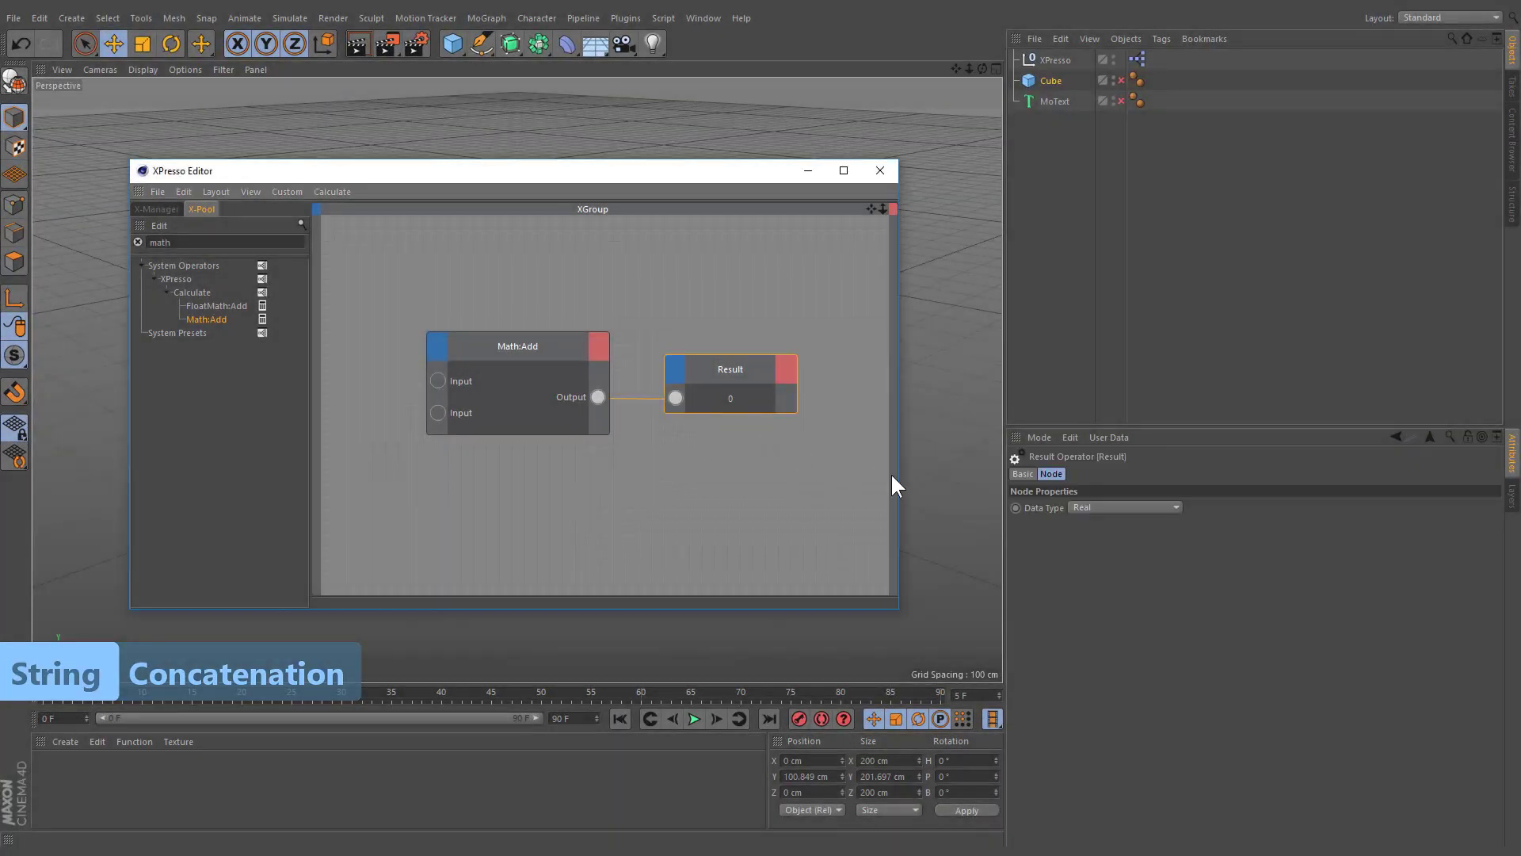
# Set the Result and Math:Add data types to String and enter snow and ball, giving snowball
pyautogui.click(1099, 508)
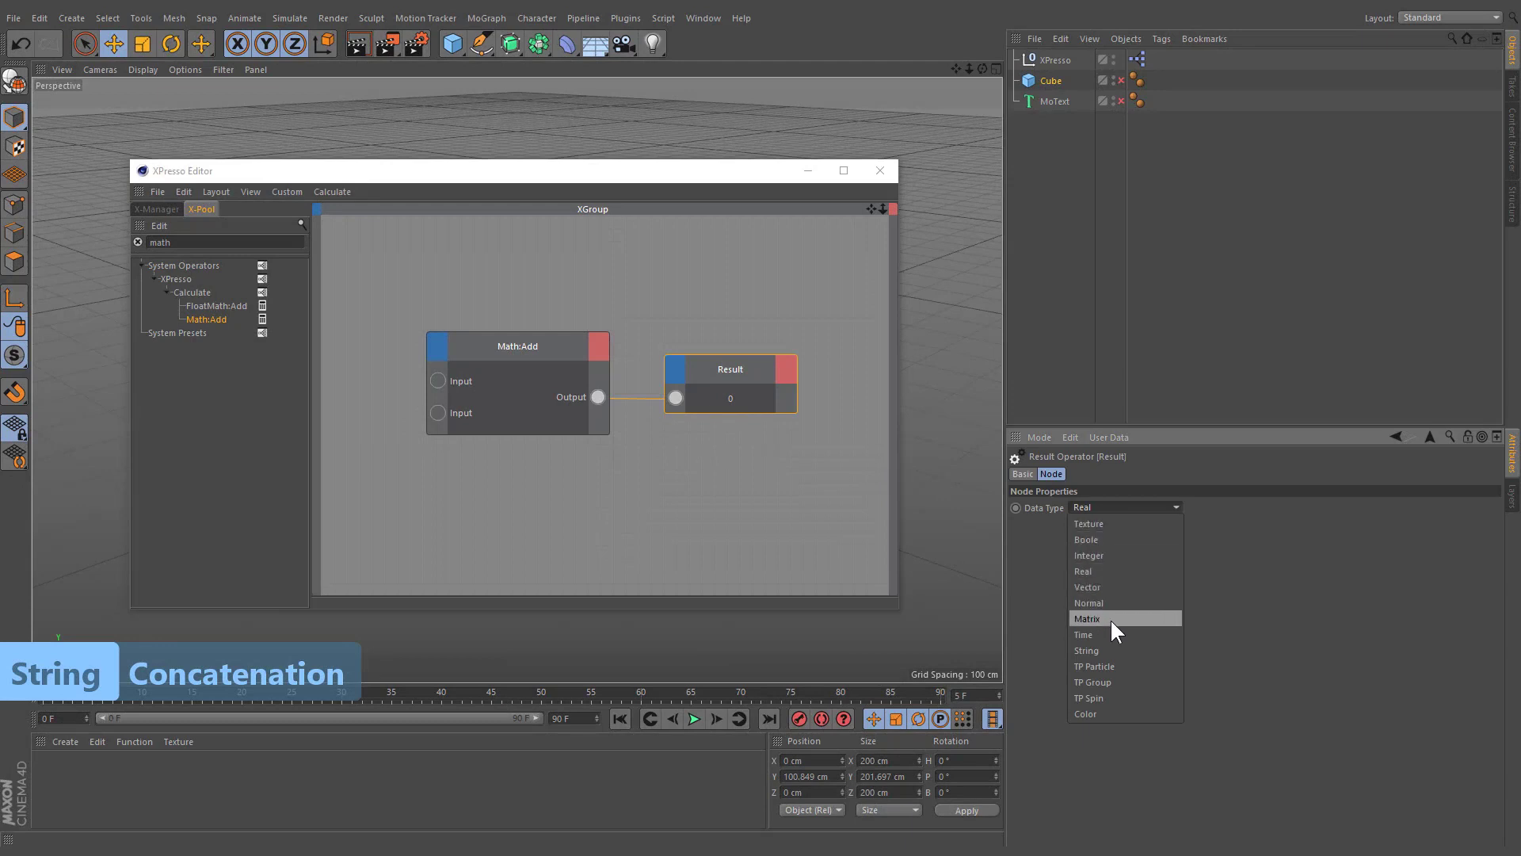
pyautogui.click(1112, 650)
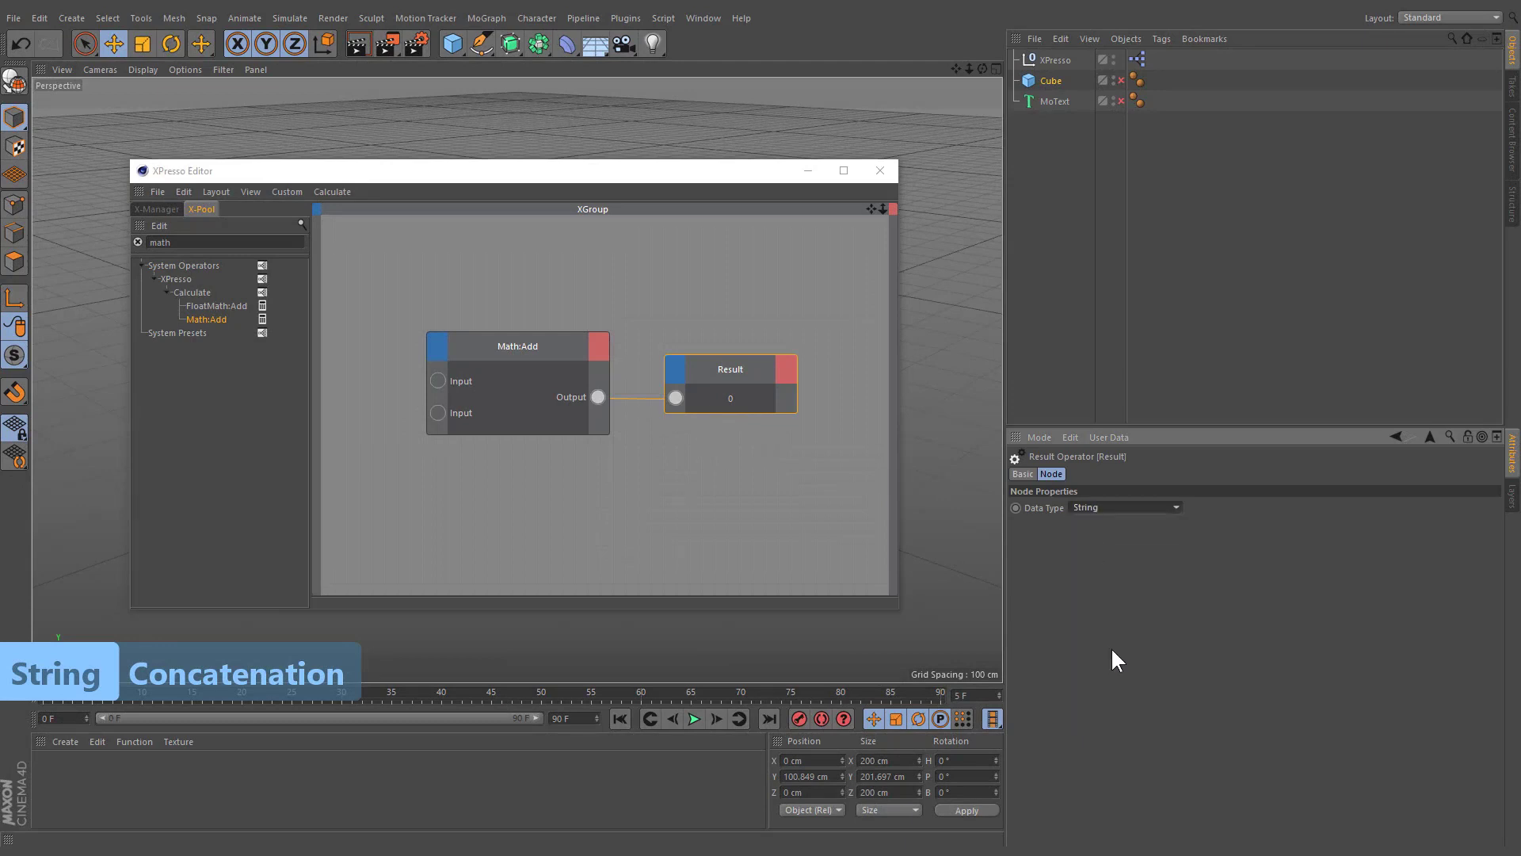
pyautogui.click(561, 428)
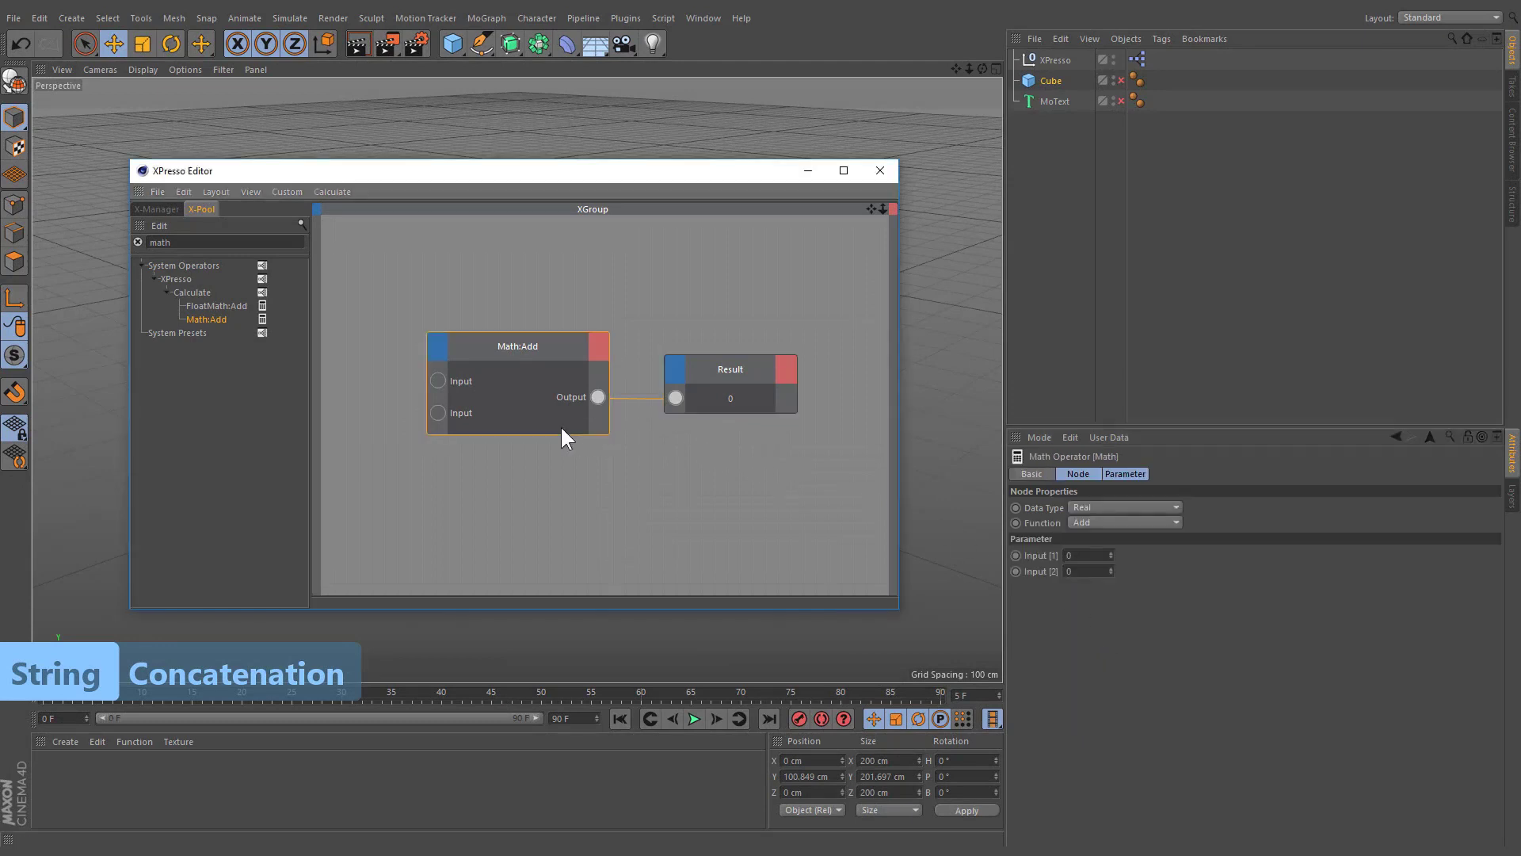
pyautogui.click(1086, 511)
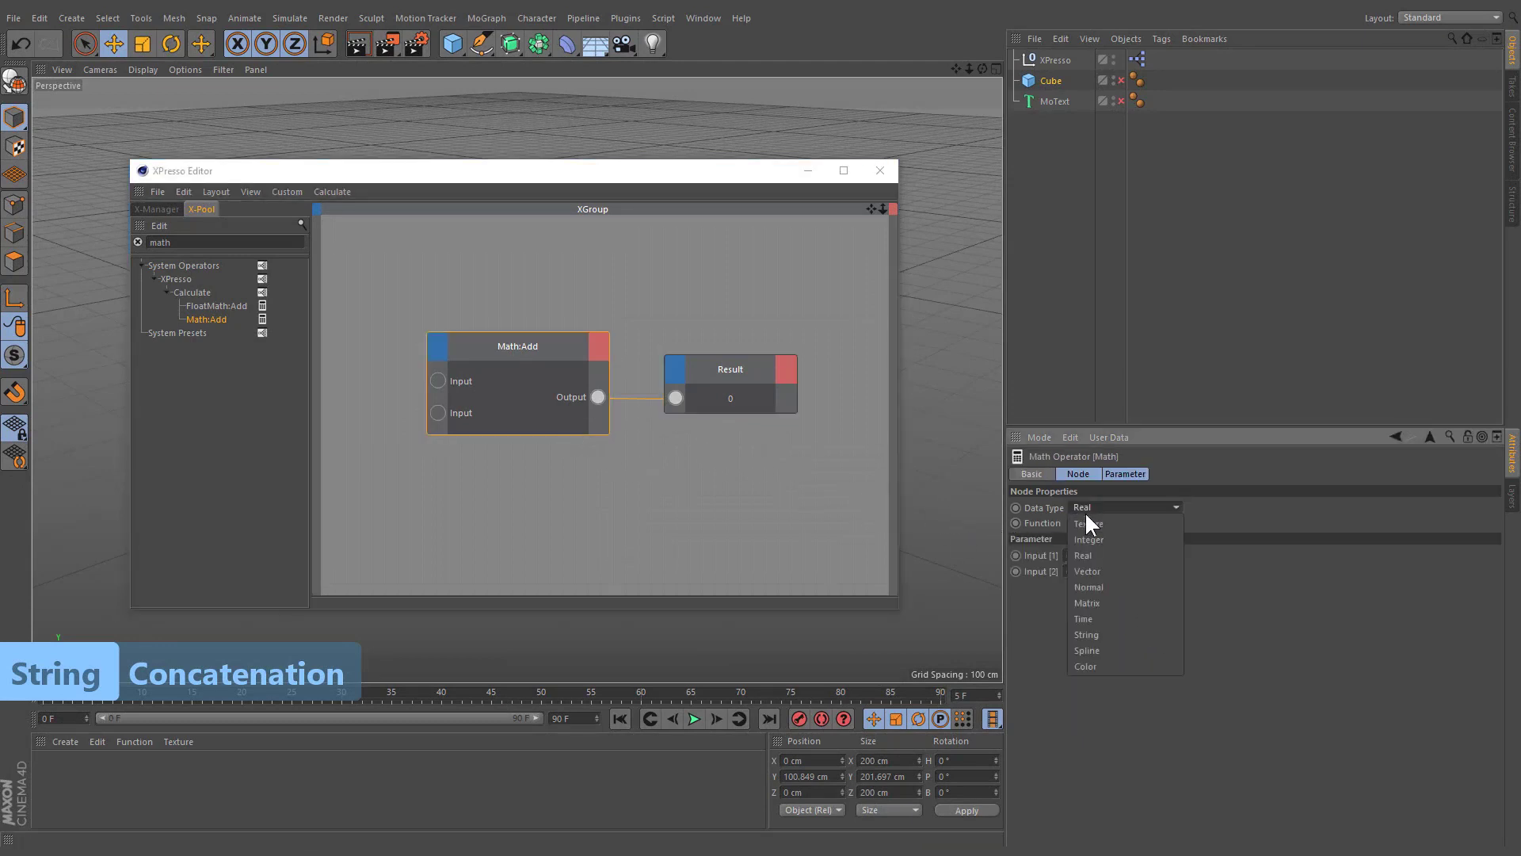
pyautogui.click(1091, 631)
pyautogui.click(1083, 556)
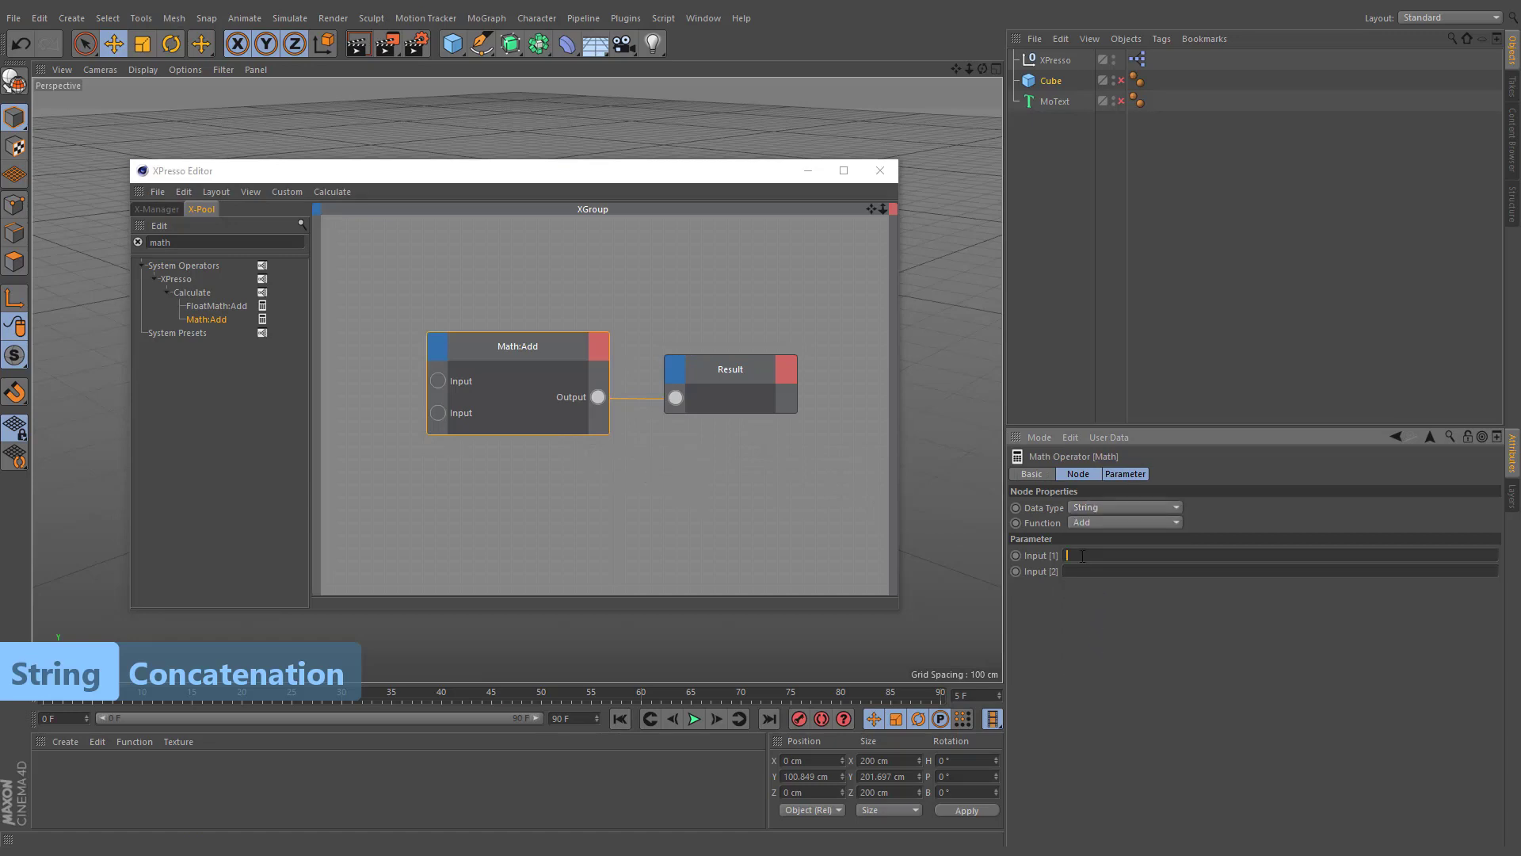
pyautogui.write('snow')
pyautogui.write('ball')
pyautogui.click(1102, 636)
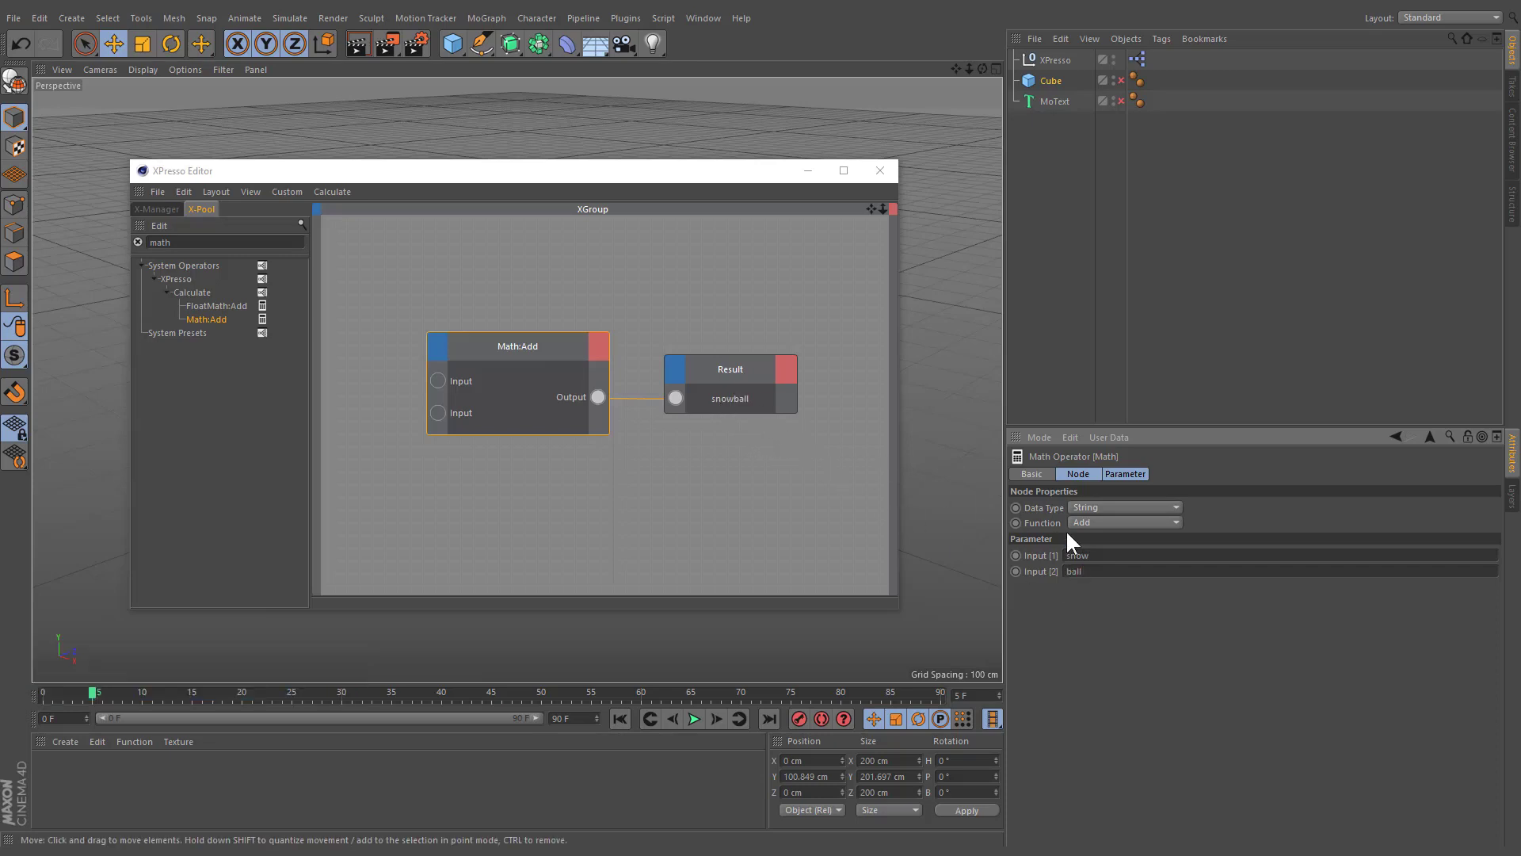
# Replace the string inputs with 5 and 2 so the Result reads 52
pyautogui.doubleClick(1096, 555)
pyautogui.write('5')
pyautogui.doubleClick(1101, 572)
pyautogui.write('2')
pyautogui.click(1107, 594)
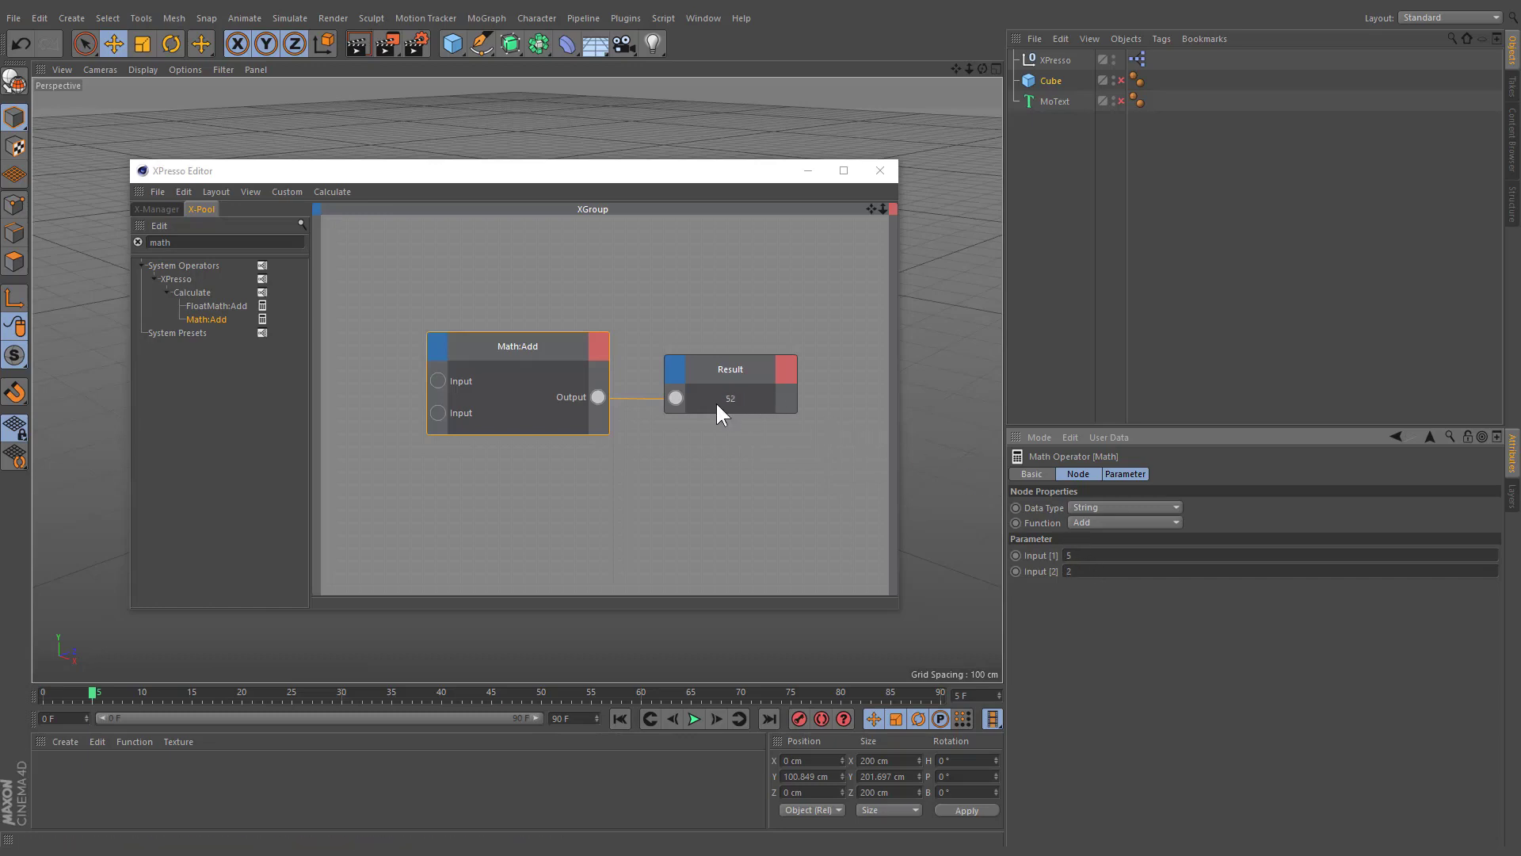
# Set the Result data type to Real and enter pi in Math:Add, reading 3.142
pyautogui.click(725, 372)
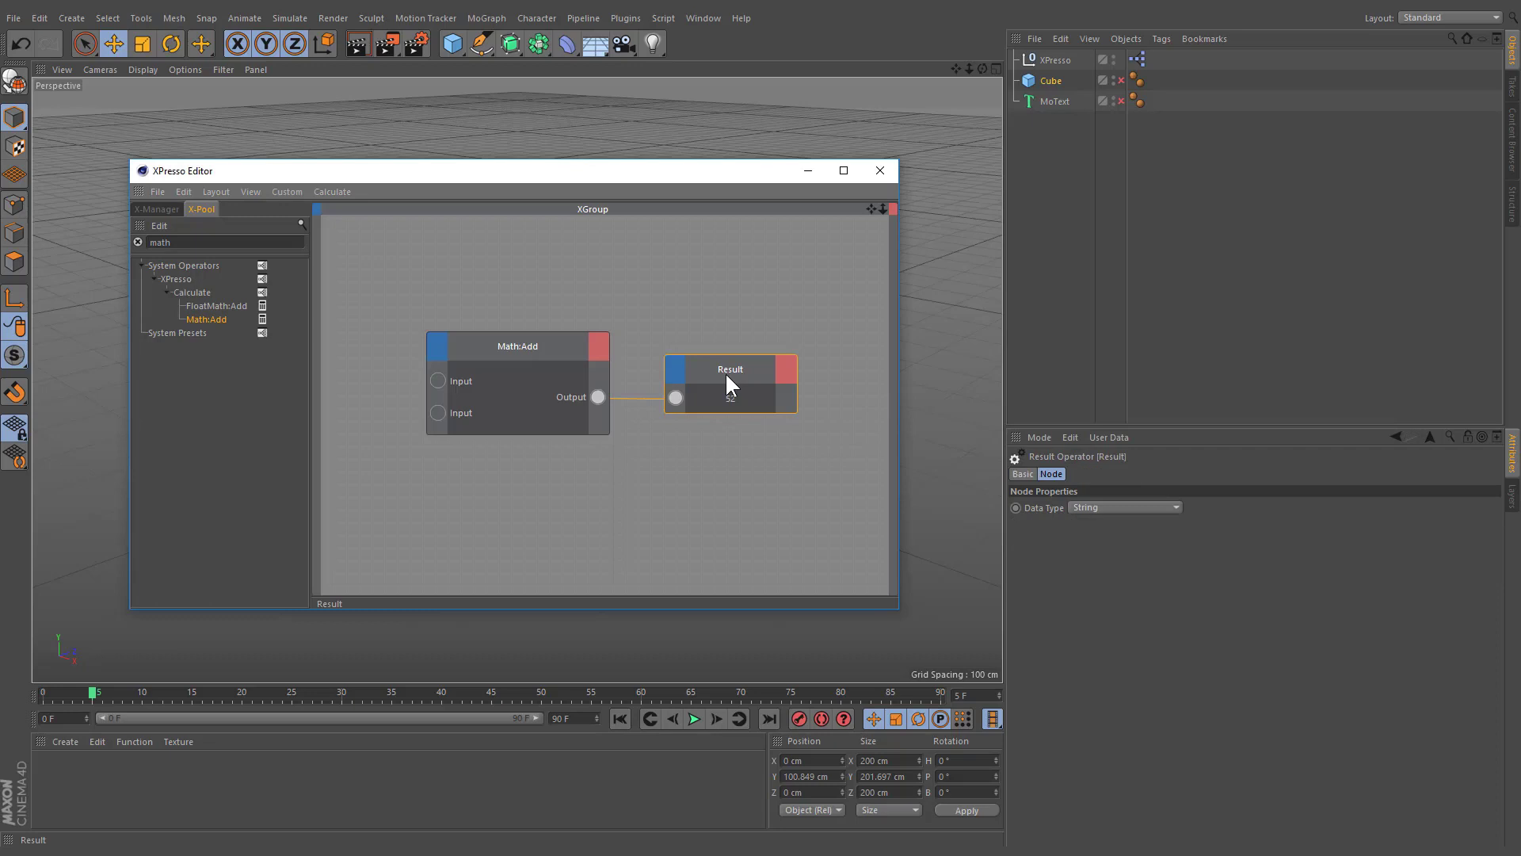
pyautogui.click(1124, 506)
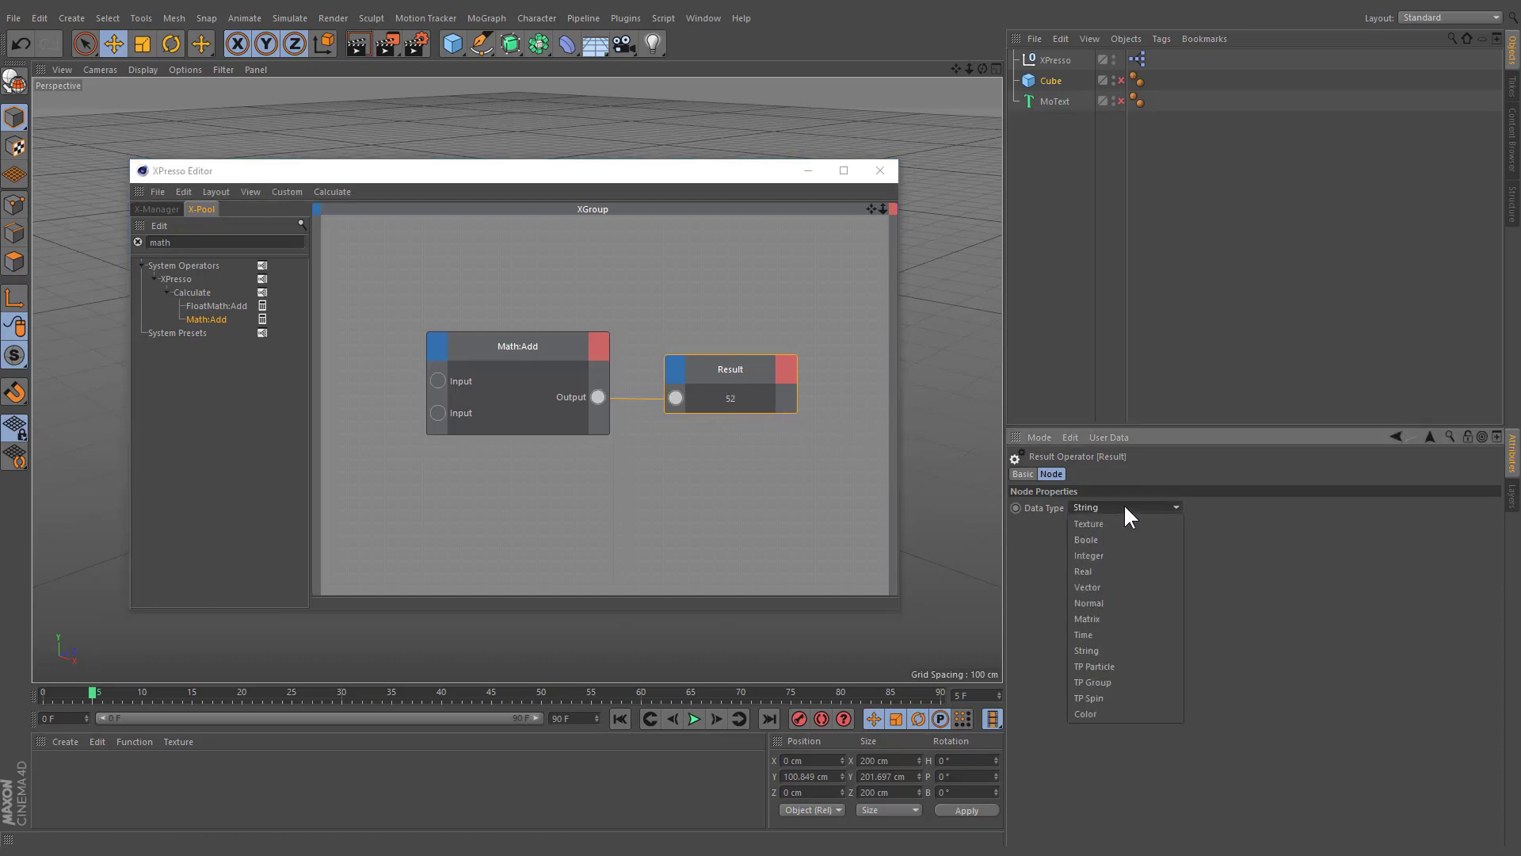
pyautogui.click(1122, 571)
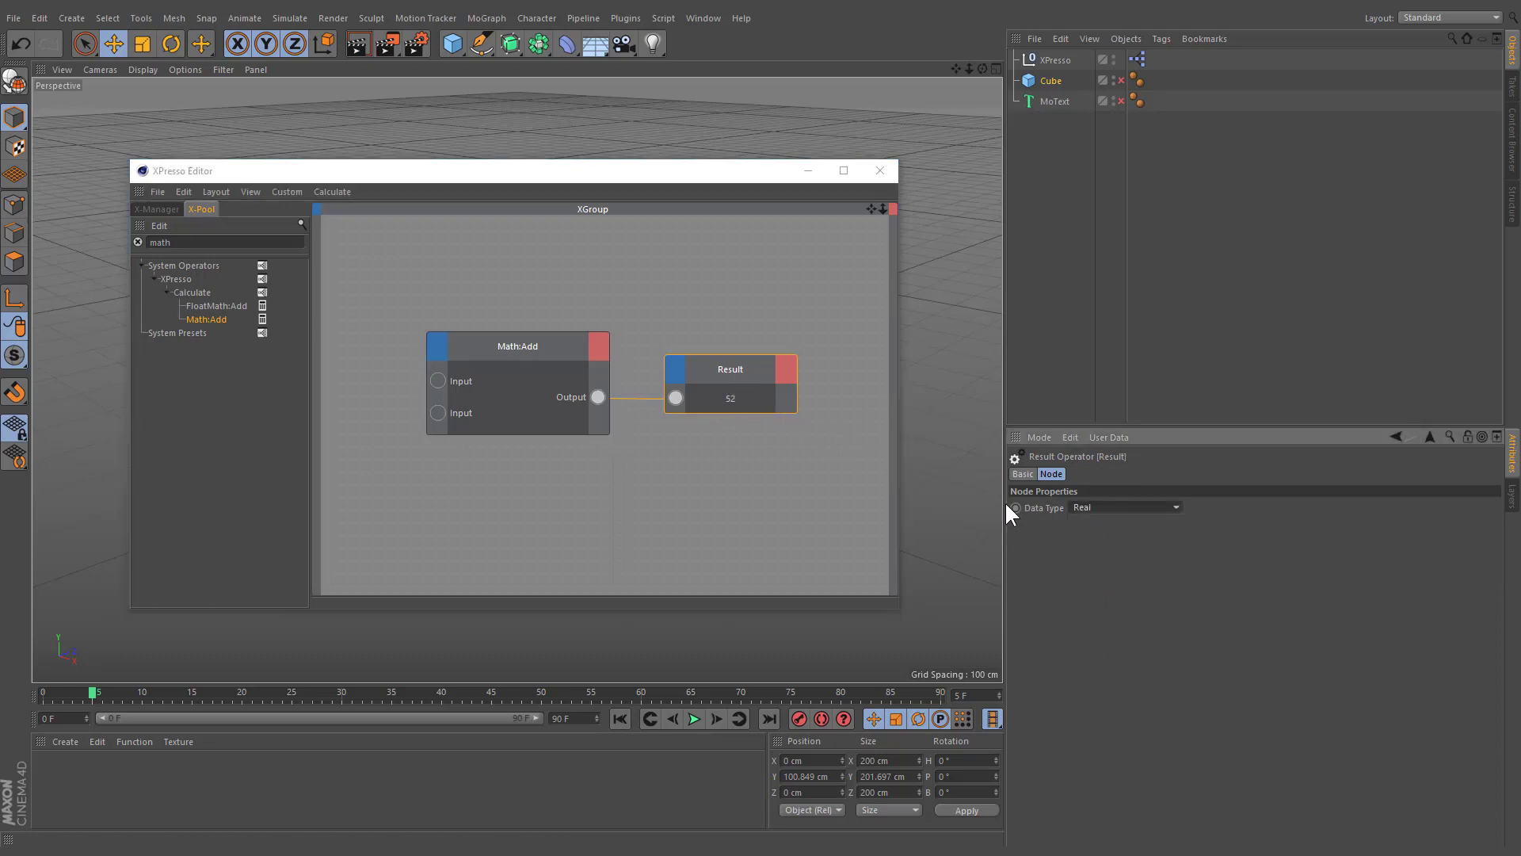
pyautogui.click(540, 406)
pyautogui.click(1114, 555)
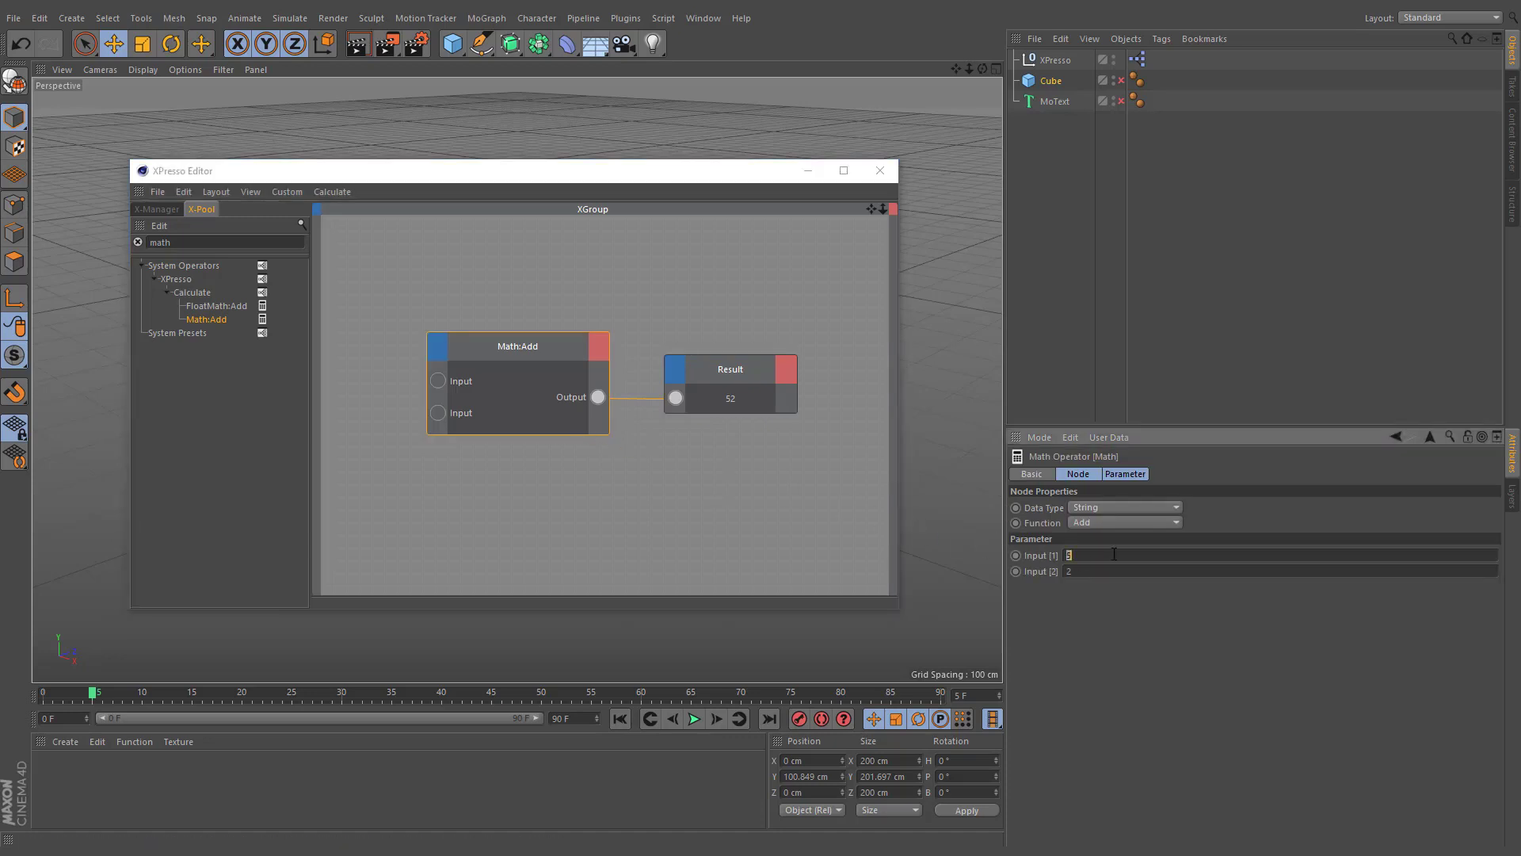
pyautogui.write('p')
pyautogui.doubleClick(1117, 567)
pyautogui.press('Return')
# Switch the Result node's data type back to String
pyautogui.click(734, 401)
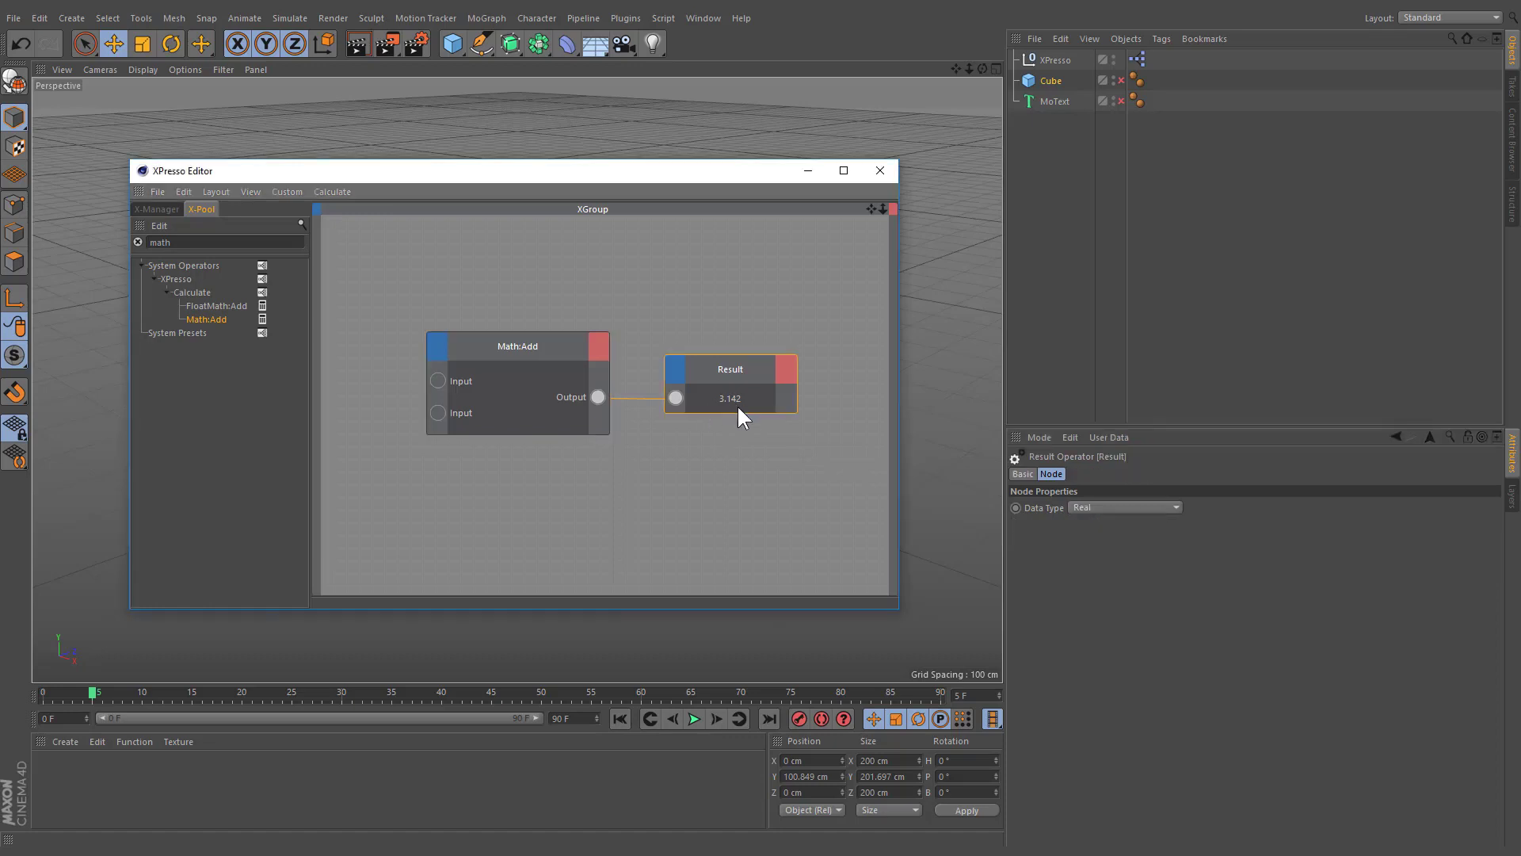
pyautogui.click(1092, 509)
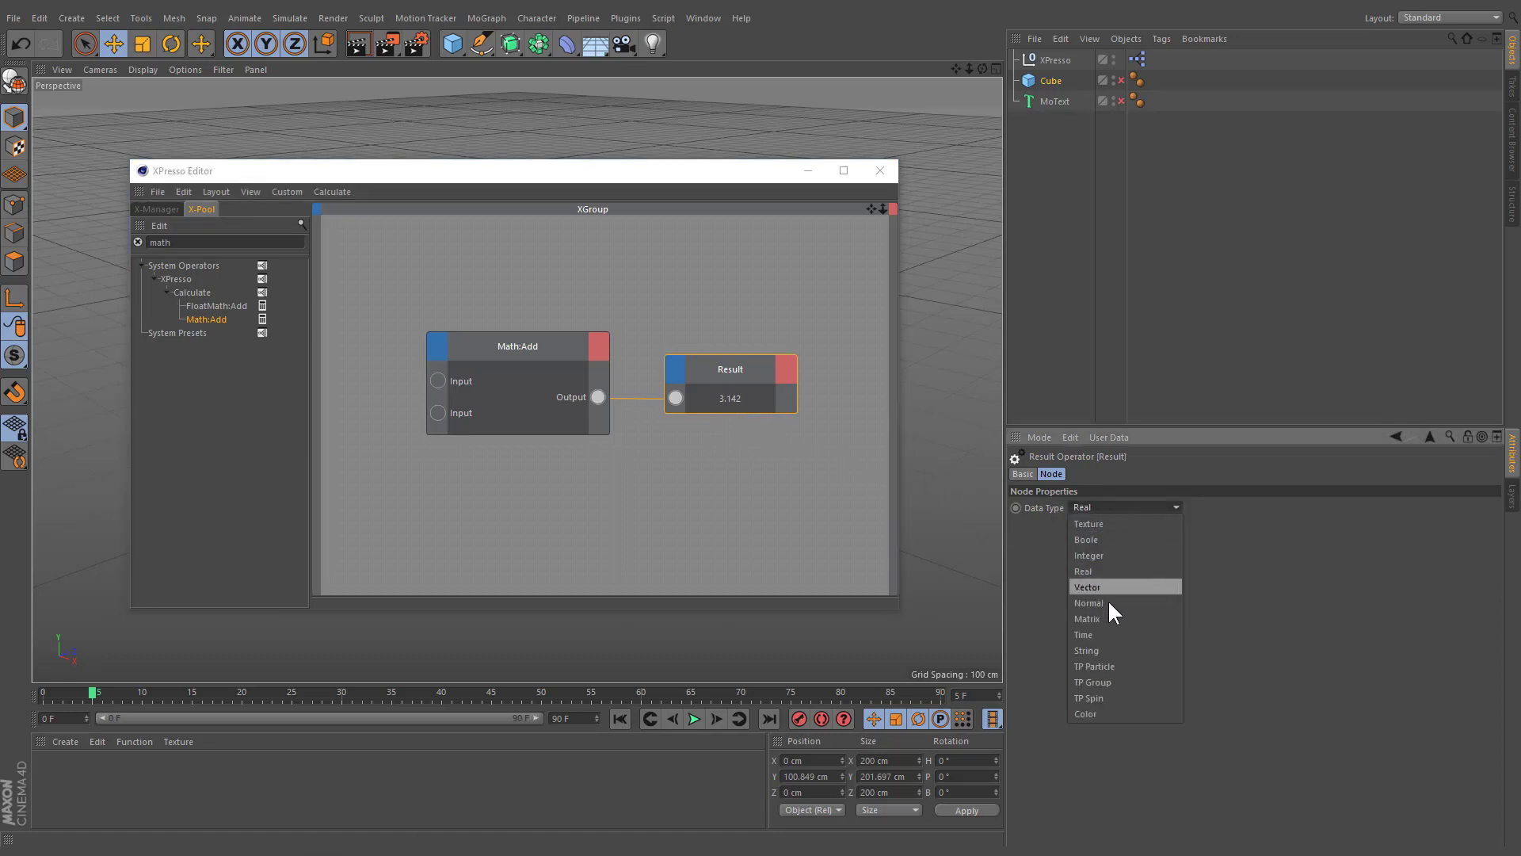
pyautogui.click(1101, 645)
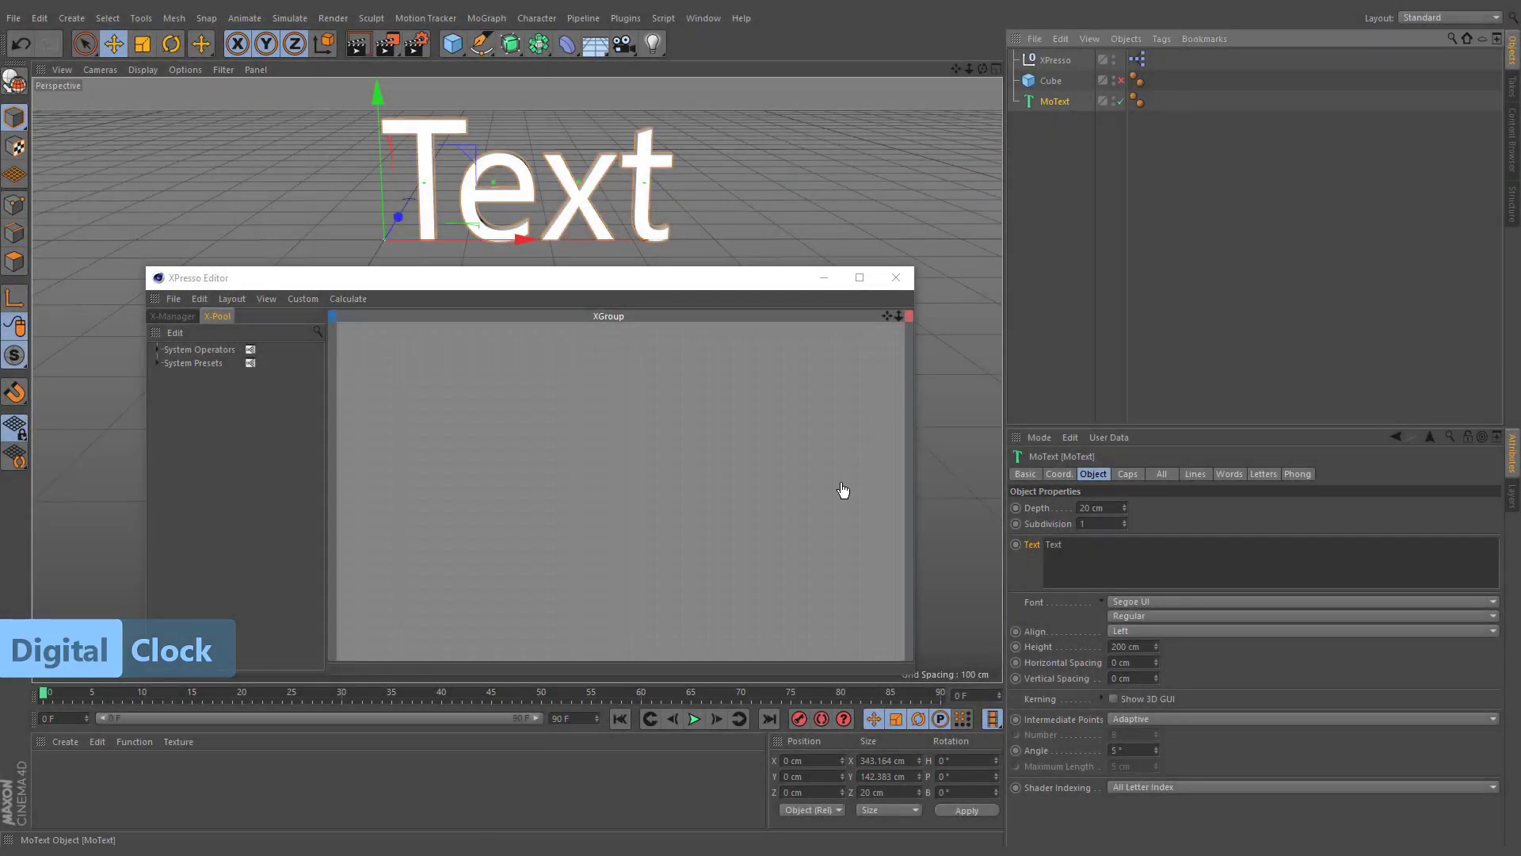
# Add a MoText node with its Text input exposed, plus a Math:Add node from X-Pool
pyautogui.moveTo(843, 491); pyautogui.dragTo(843, 491)
pyautogui.moveTo(1040, 543); pyautogui.dragTo(808, 505)
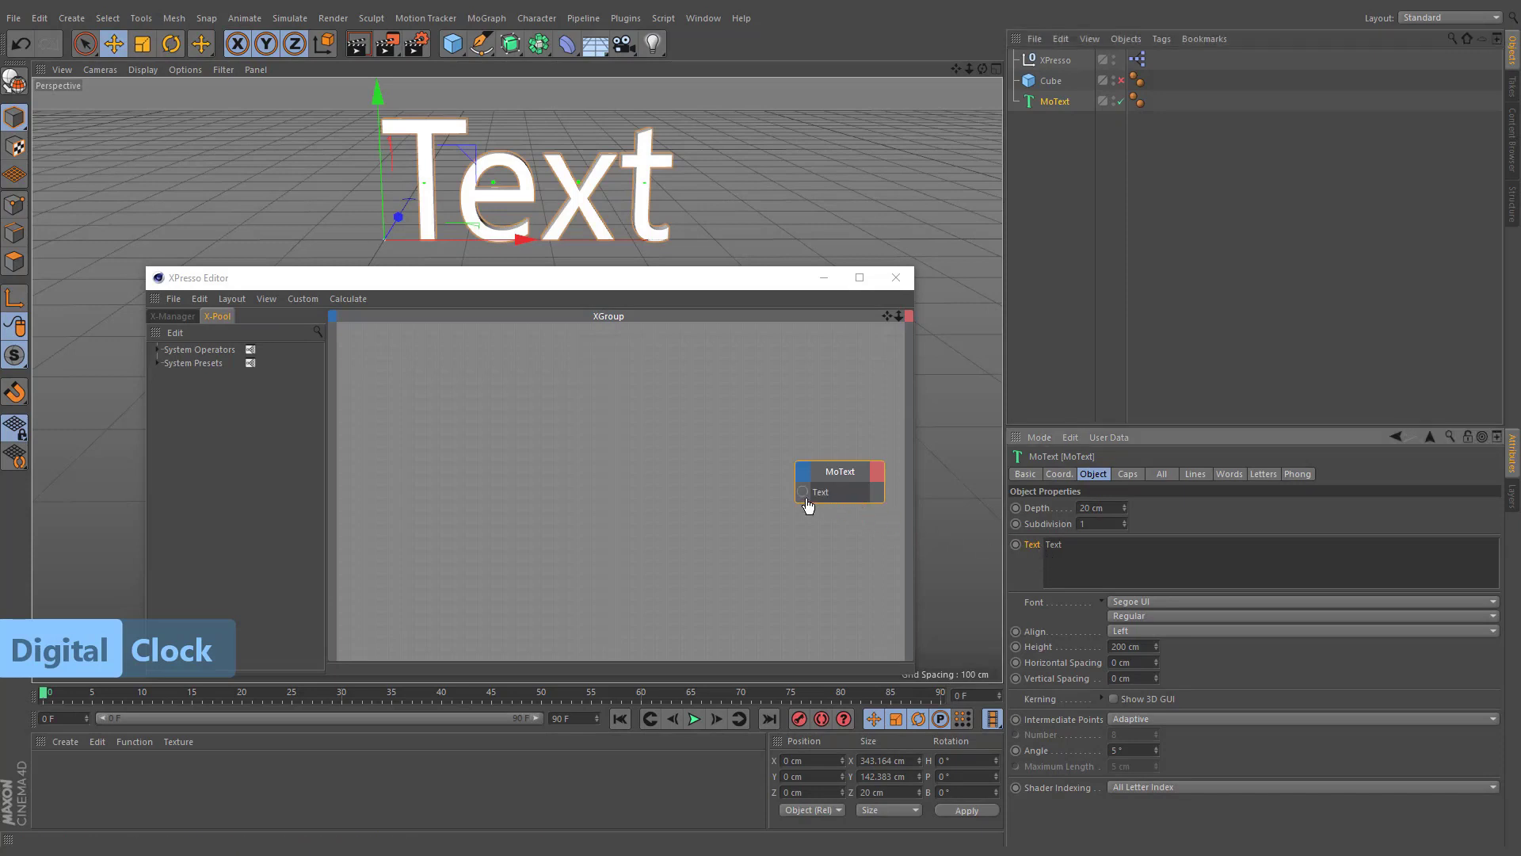
pyautogui.click(317, 333)
pyautogui.write('math')
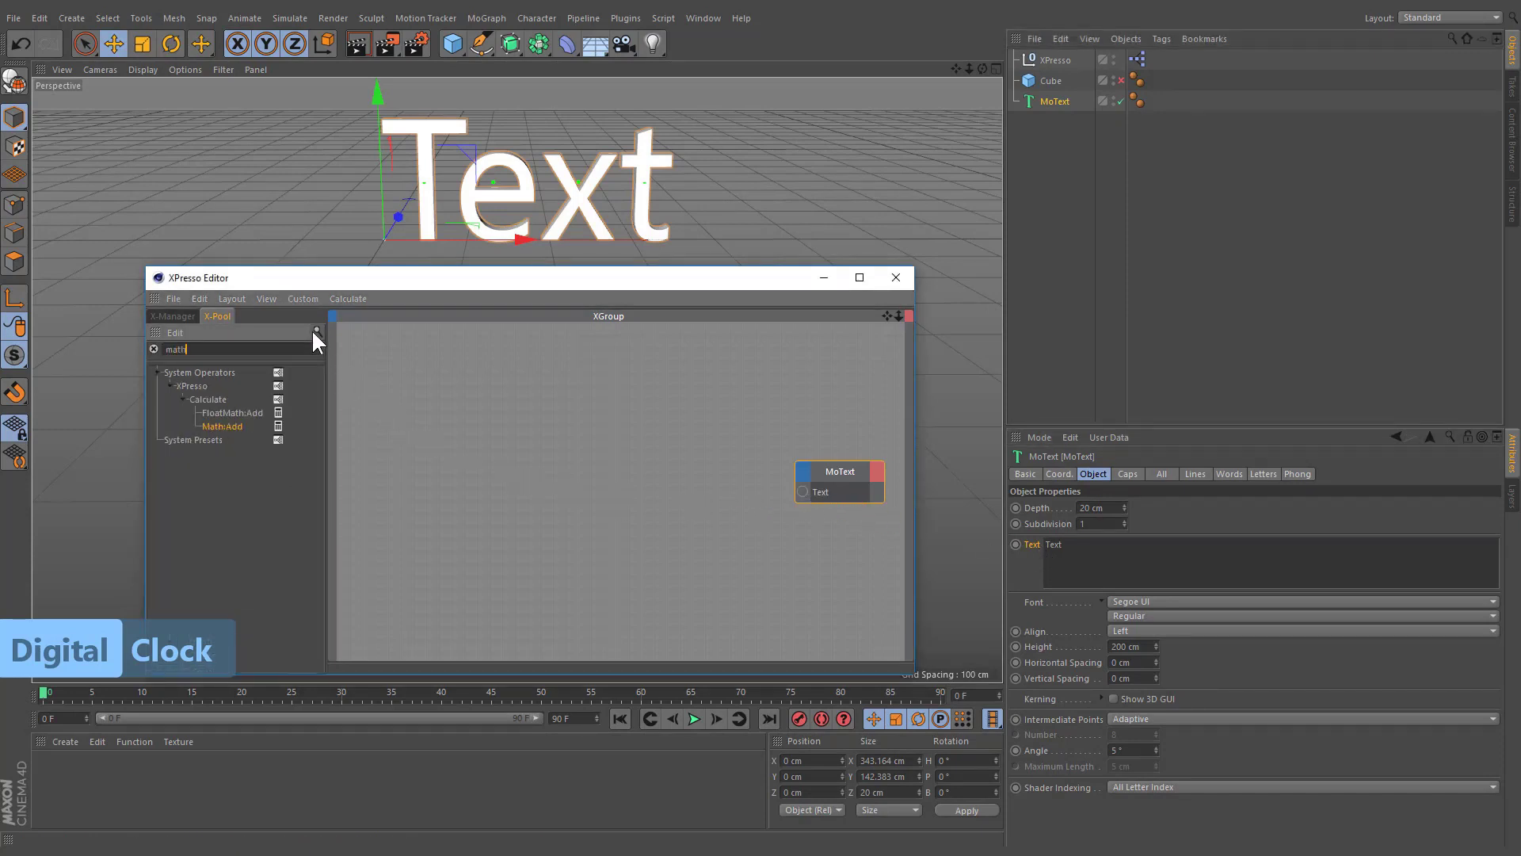
pyautogui.moveTo(228, 420); pyautogui.dragTo(802, 492)
# Make the math node an Integer Modulo with second input 60, then display project settings
pyautogui.click(1096, 505)
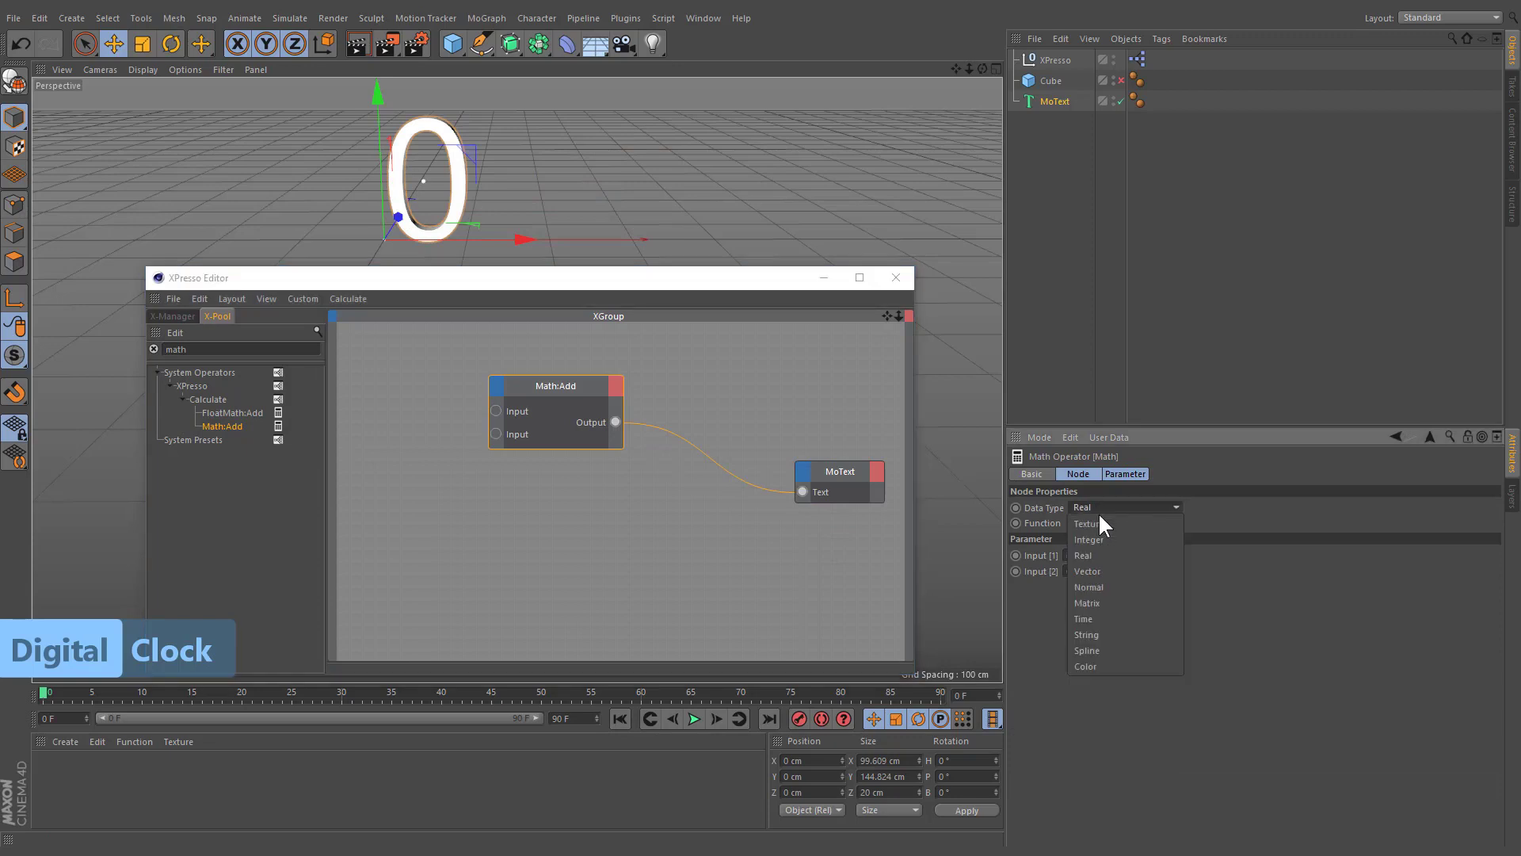
pyautogui.click(1104, 539)
pyautogui.click(1125, 523)
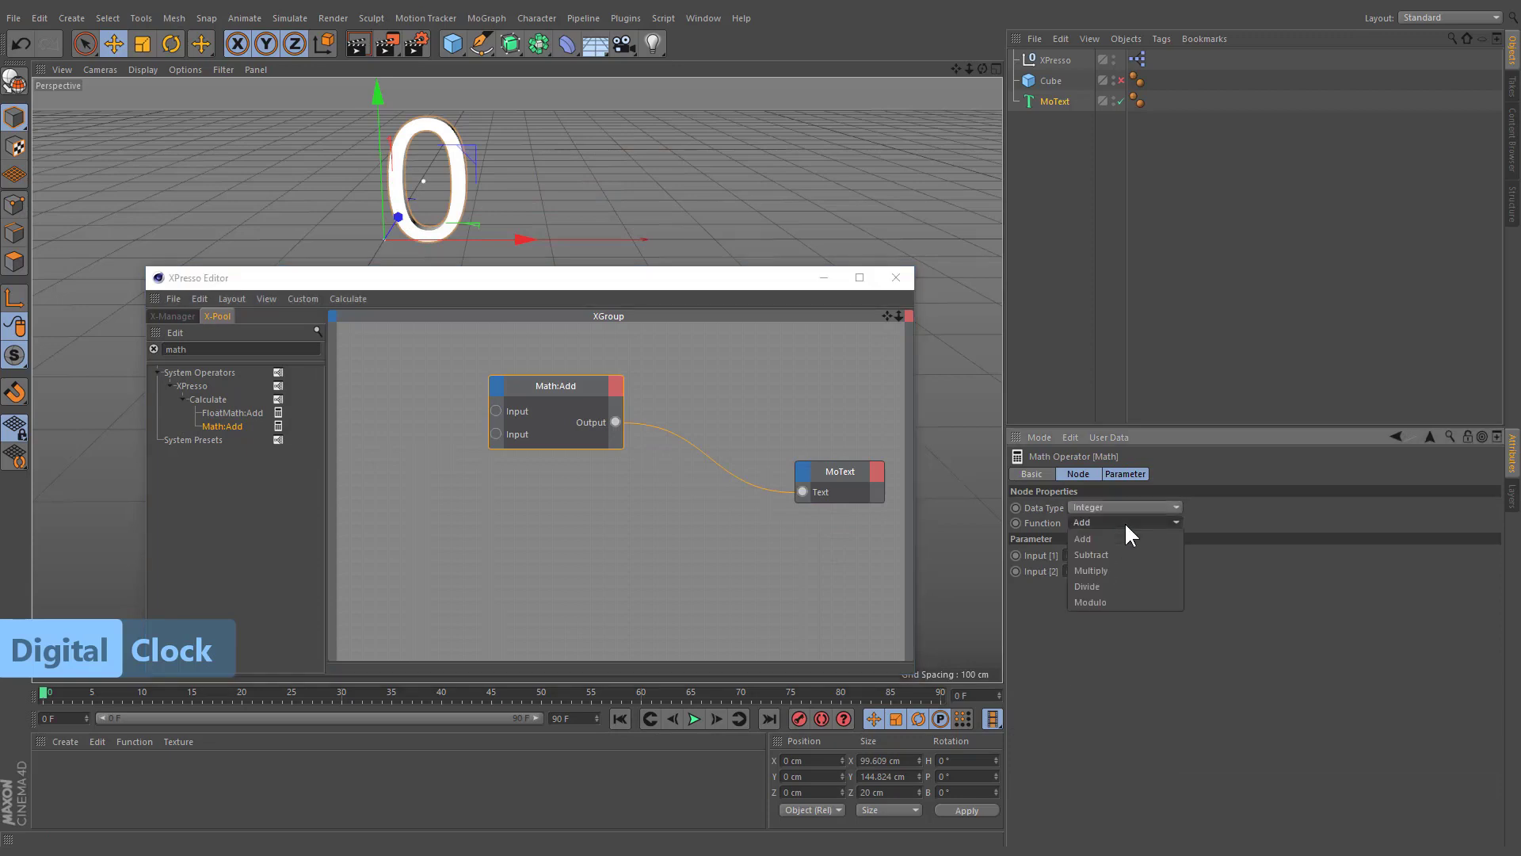
pyautogui.click(1112, 602)
pyautogui.click(1103, 572)
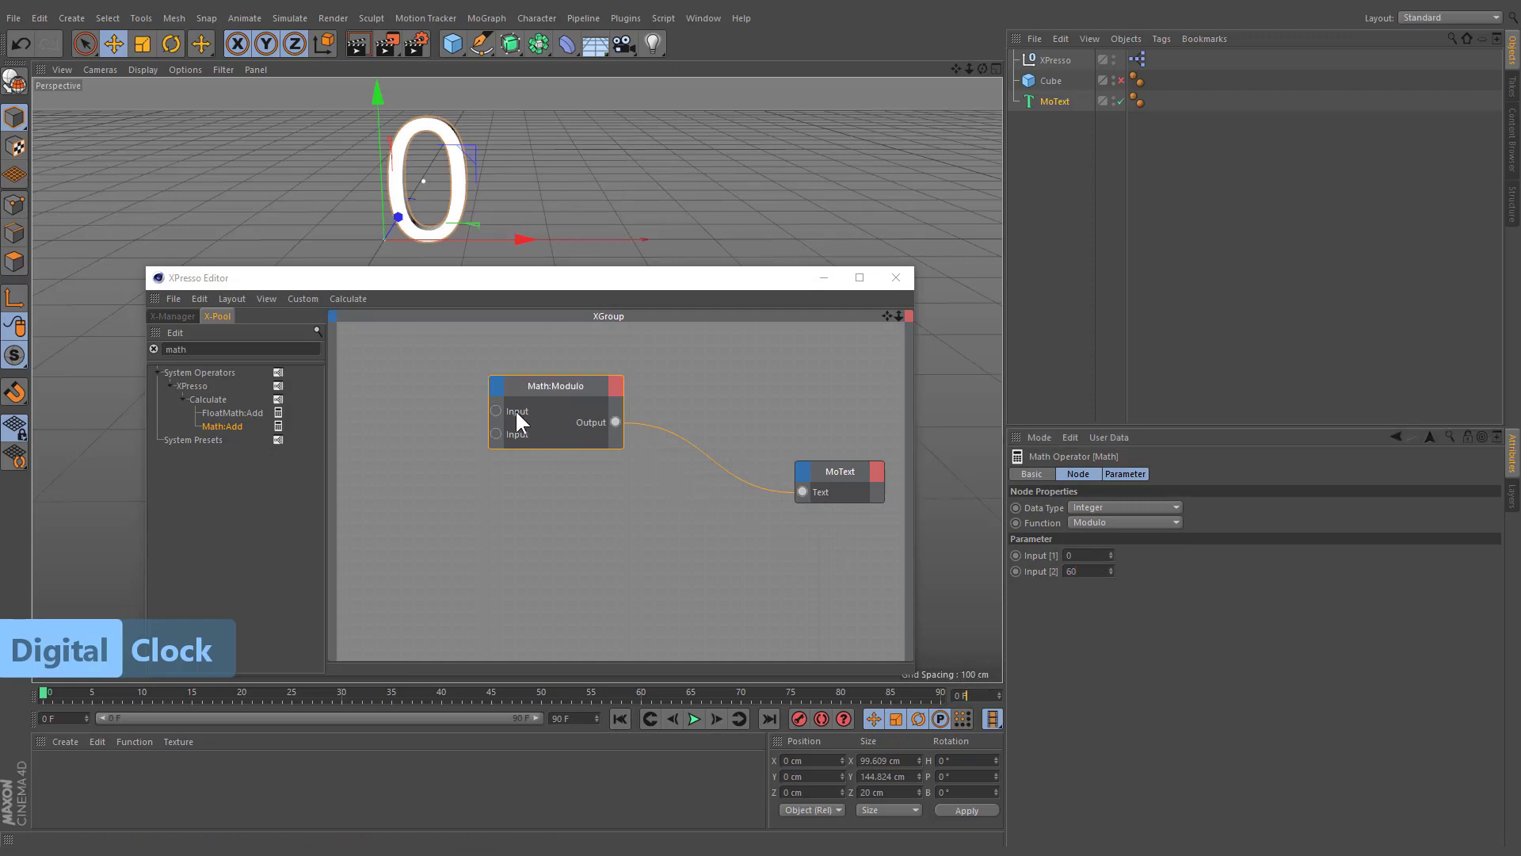
pyautogui.click(1035, 436)
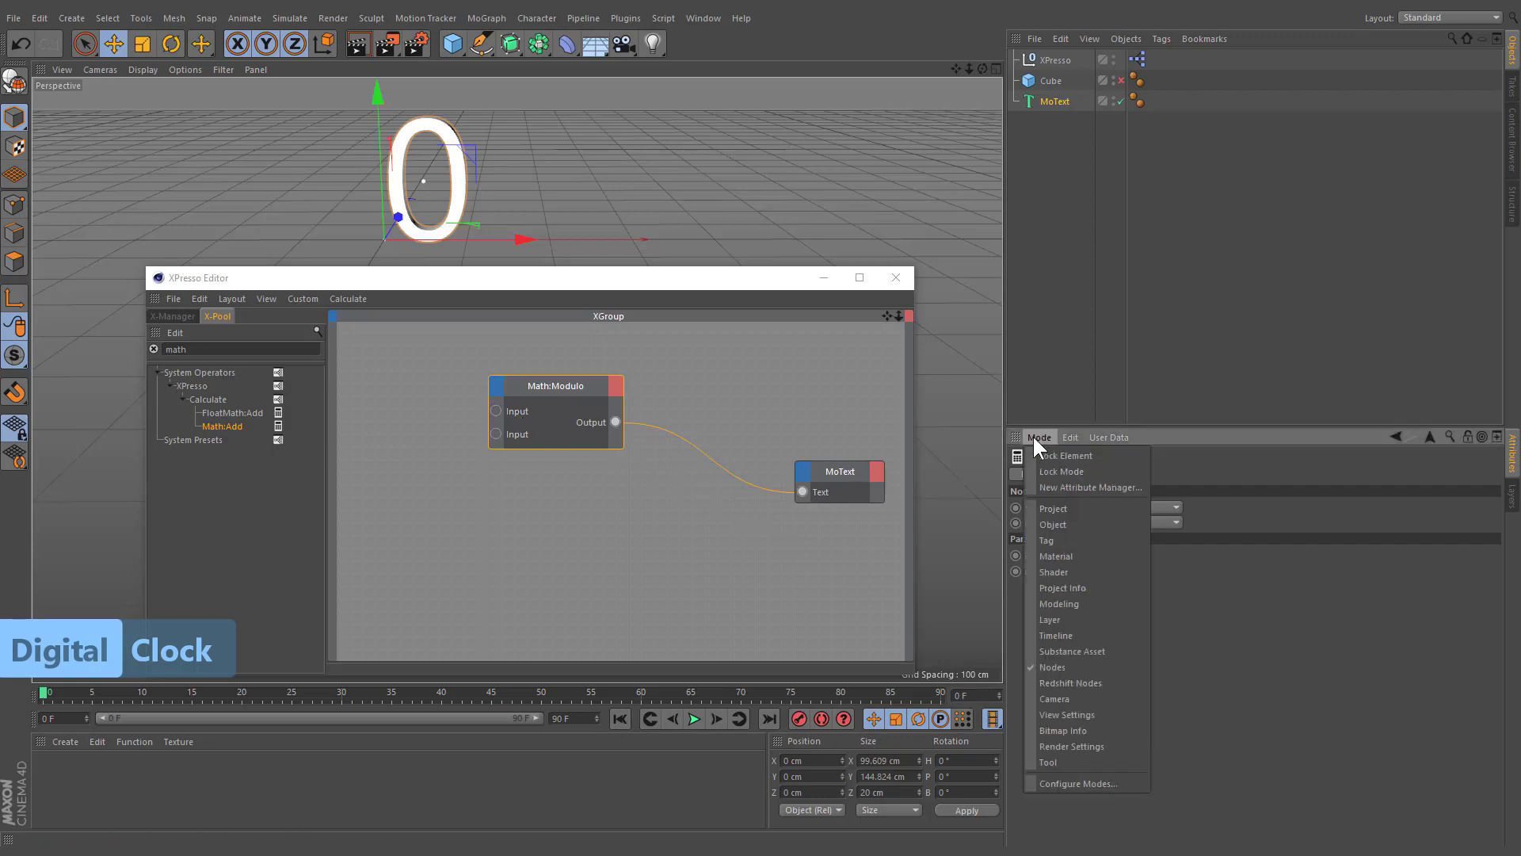
pyautogui.click(1056, 511)
# Add the project as an Object node whose Project Time output drives the Modulo node
pyautogui.moveTo(1021, 459); pyautogui.dragTo(391, 503)
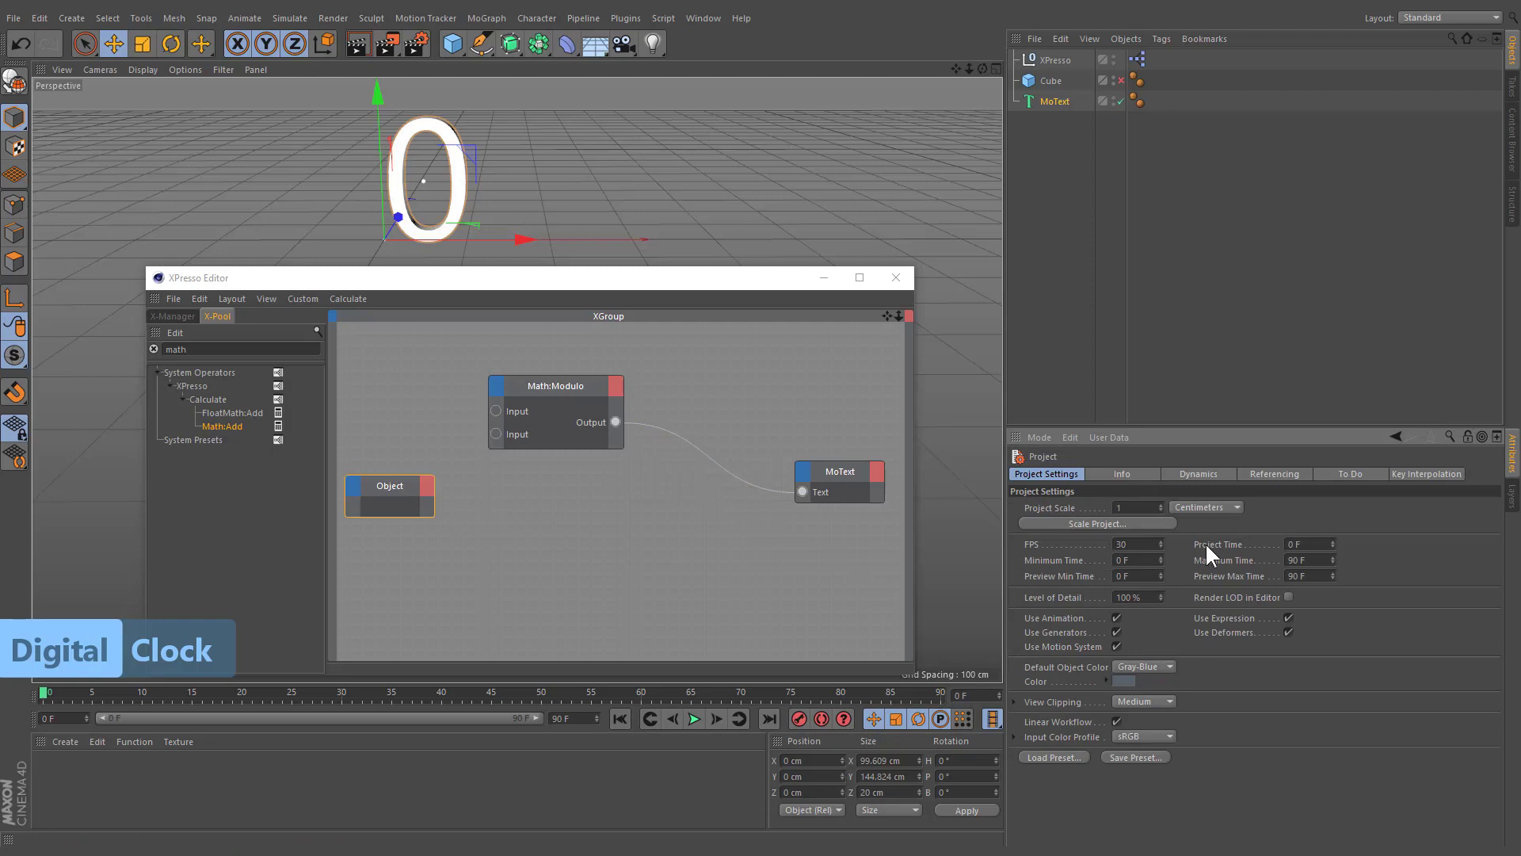
pyautogui.moveTo(1208, 542); pyautogui.dragTo(493, 406)
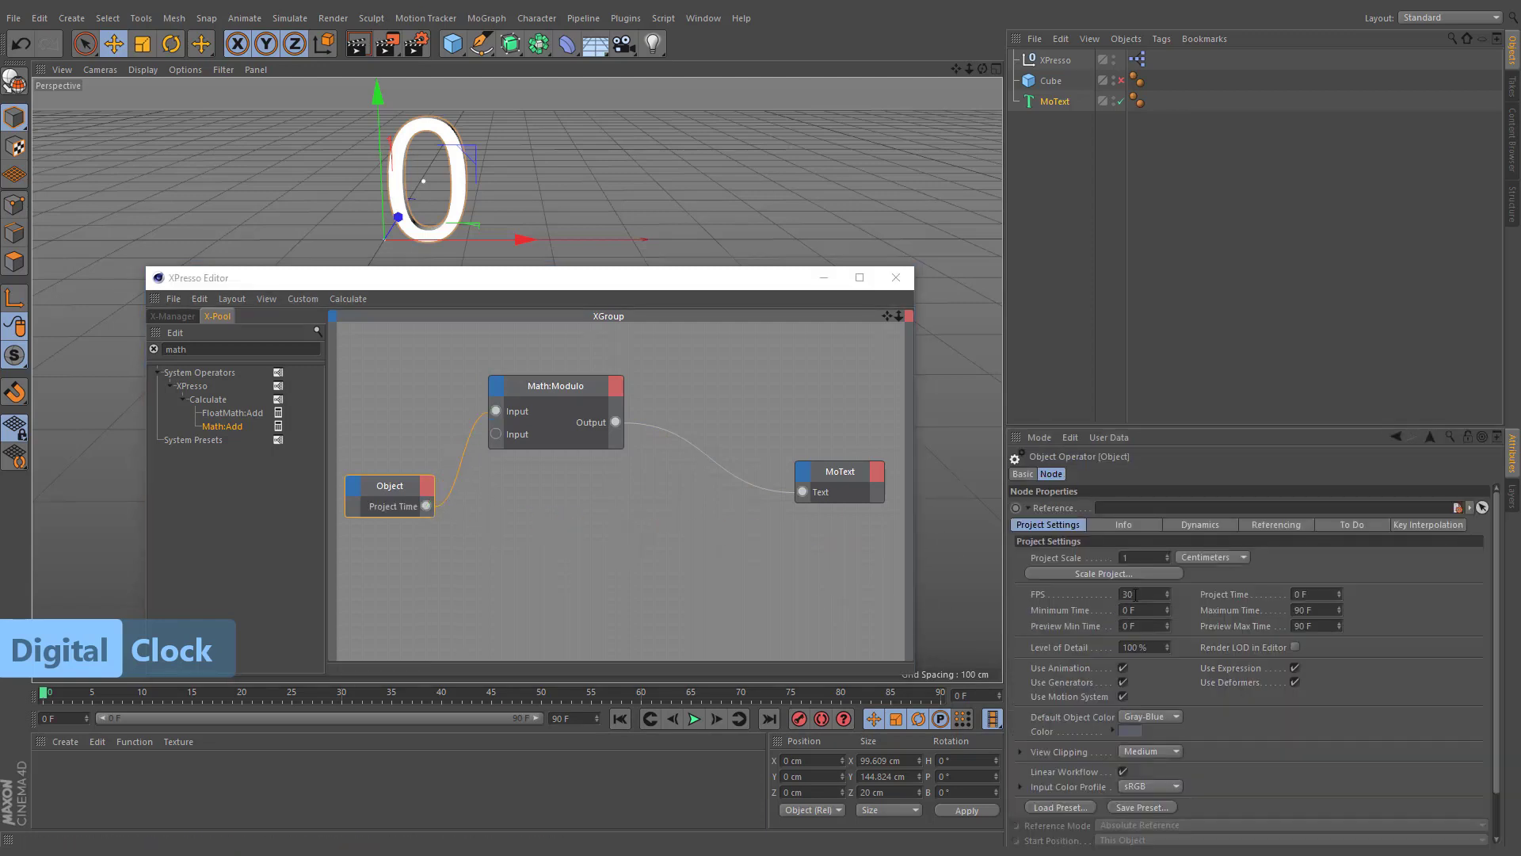
pyautogui.click(1139, 593)
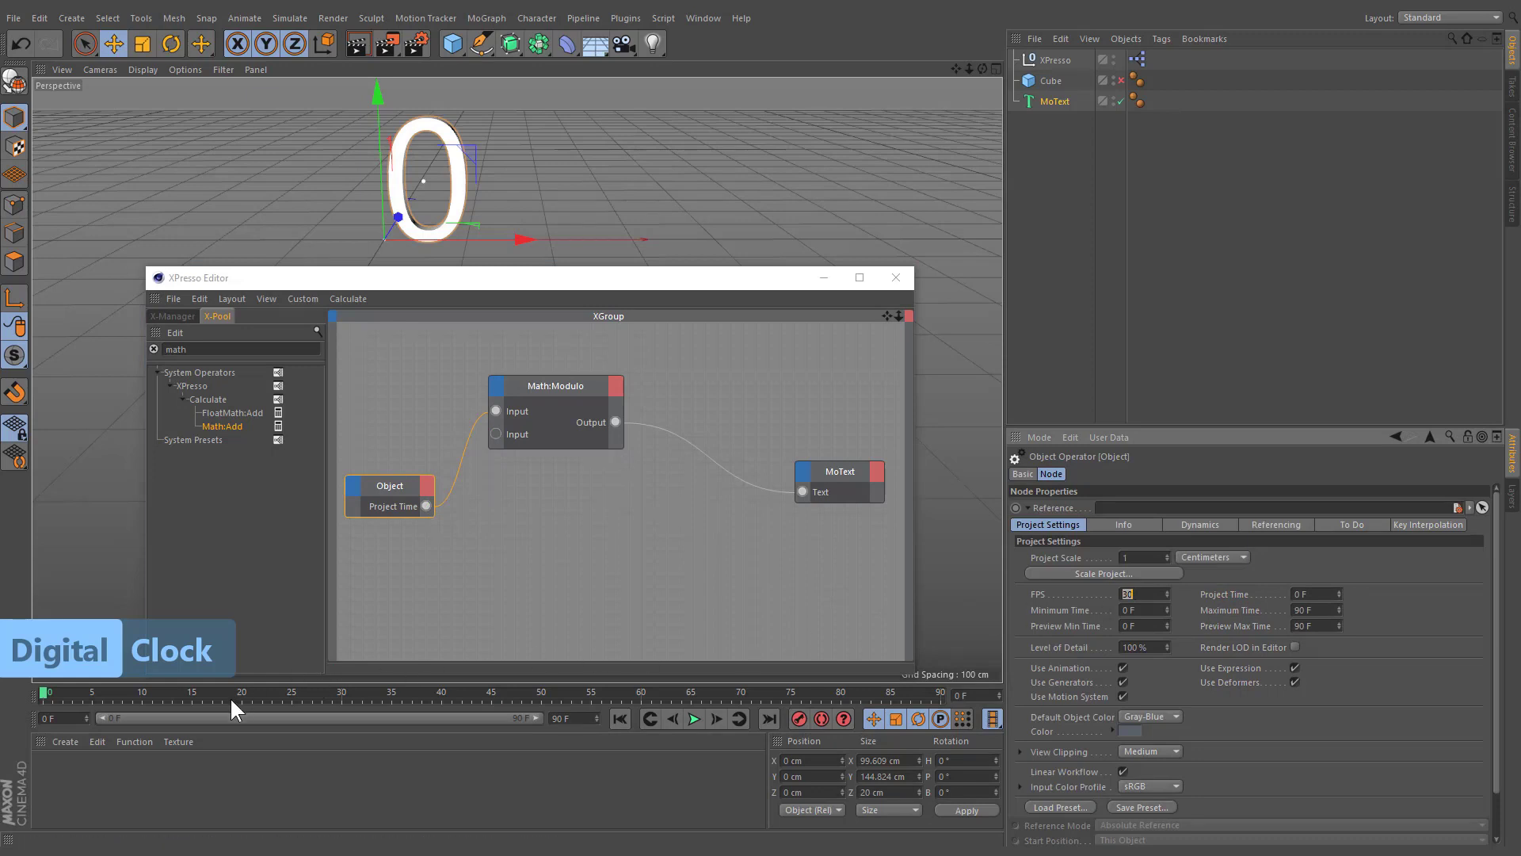
pyautogui.moveTo(219, 688); pyautogui.dragTo(339, 696)
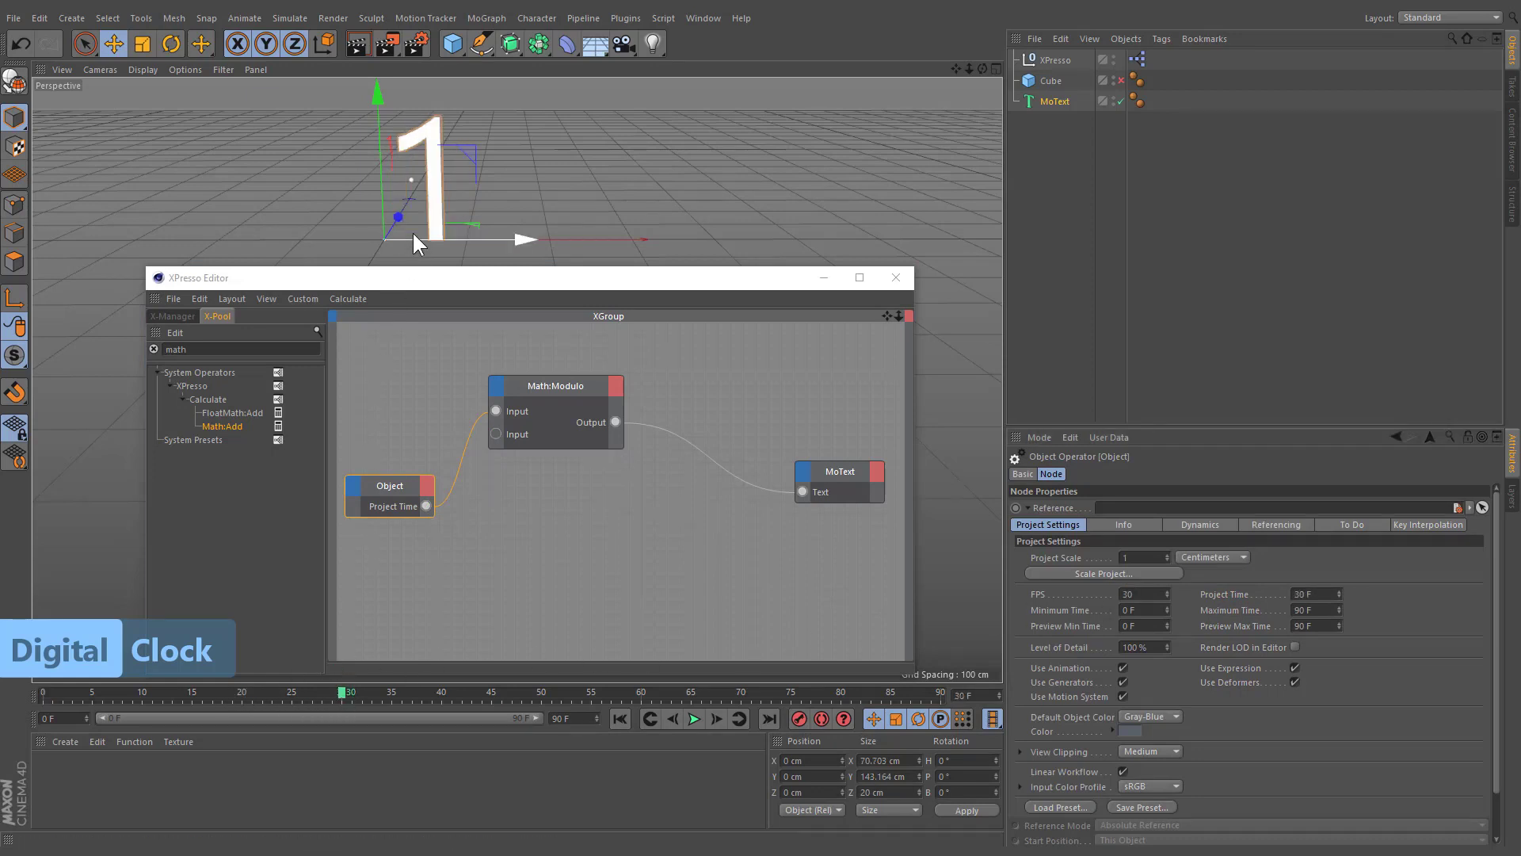
# Extend the animation to 5400 frames and scrub to watch the text count seconds
pyautogui.click(563, 718)
pyautogui.write('5400')
pyautogui.press('Return')
pyautogui.moveTo(60, 693); pyautogui.dragTo(912, 683)
pyautogui.hotkey('shift', 'f')
# Copy the Modulo node as a Divide node wired from Project Time into MoText Text, checking minutes at the last frame
pyautogui.click(572, 396)
pyautogui.keyDown('ctrl'); pyautogui.moveTo(571, 392); pyautogui.dragTo(572, 522); pyautogui.keyUp('ctrl')
pyautogui.click(1105, 524)
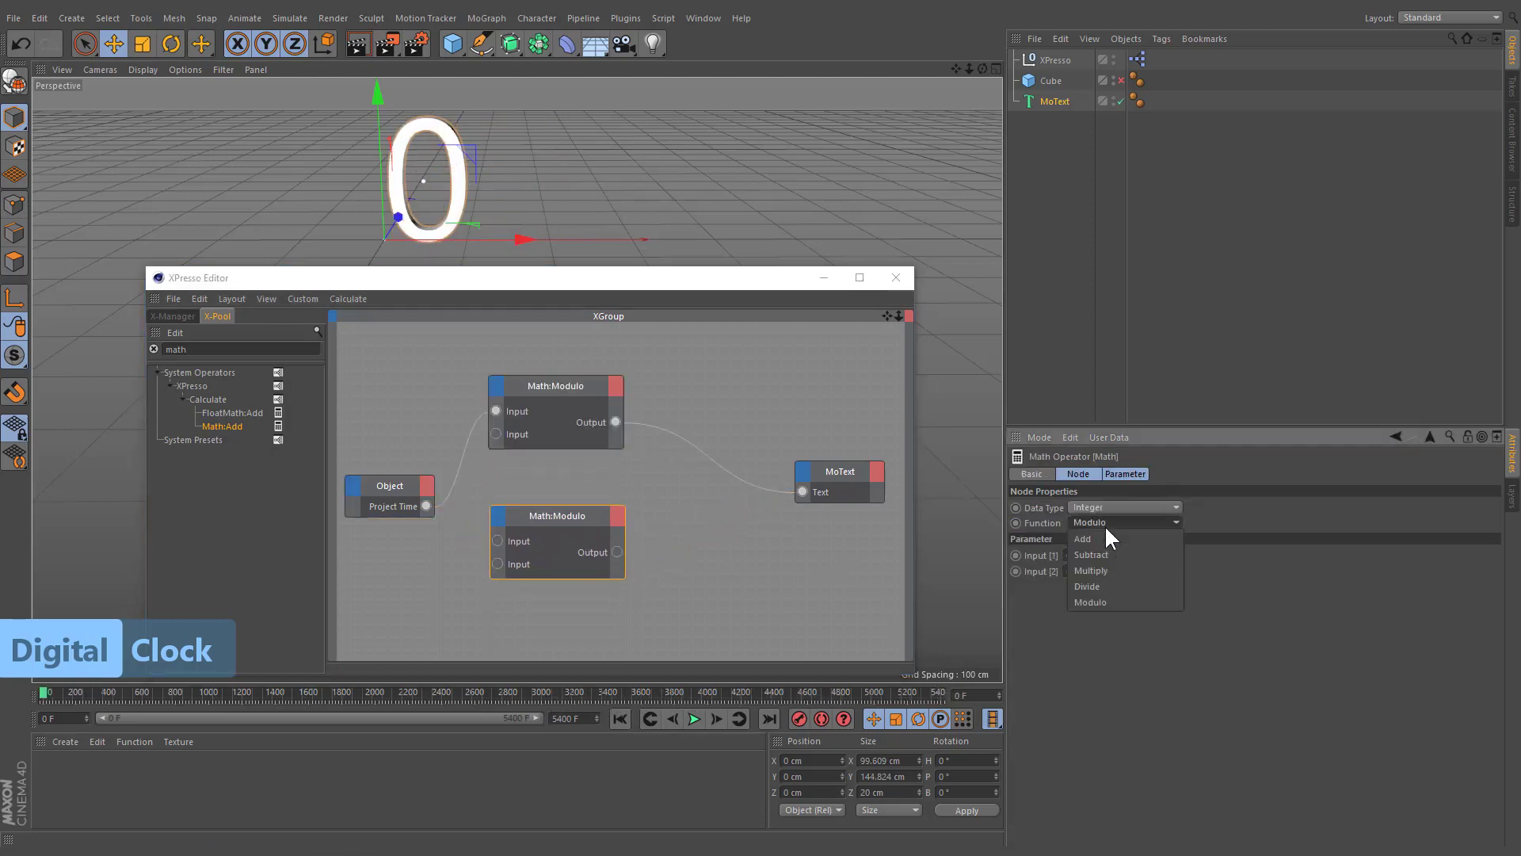
pyautogui.click(1091, 583)
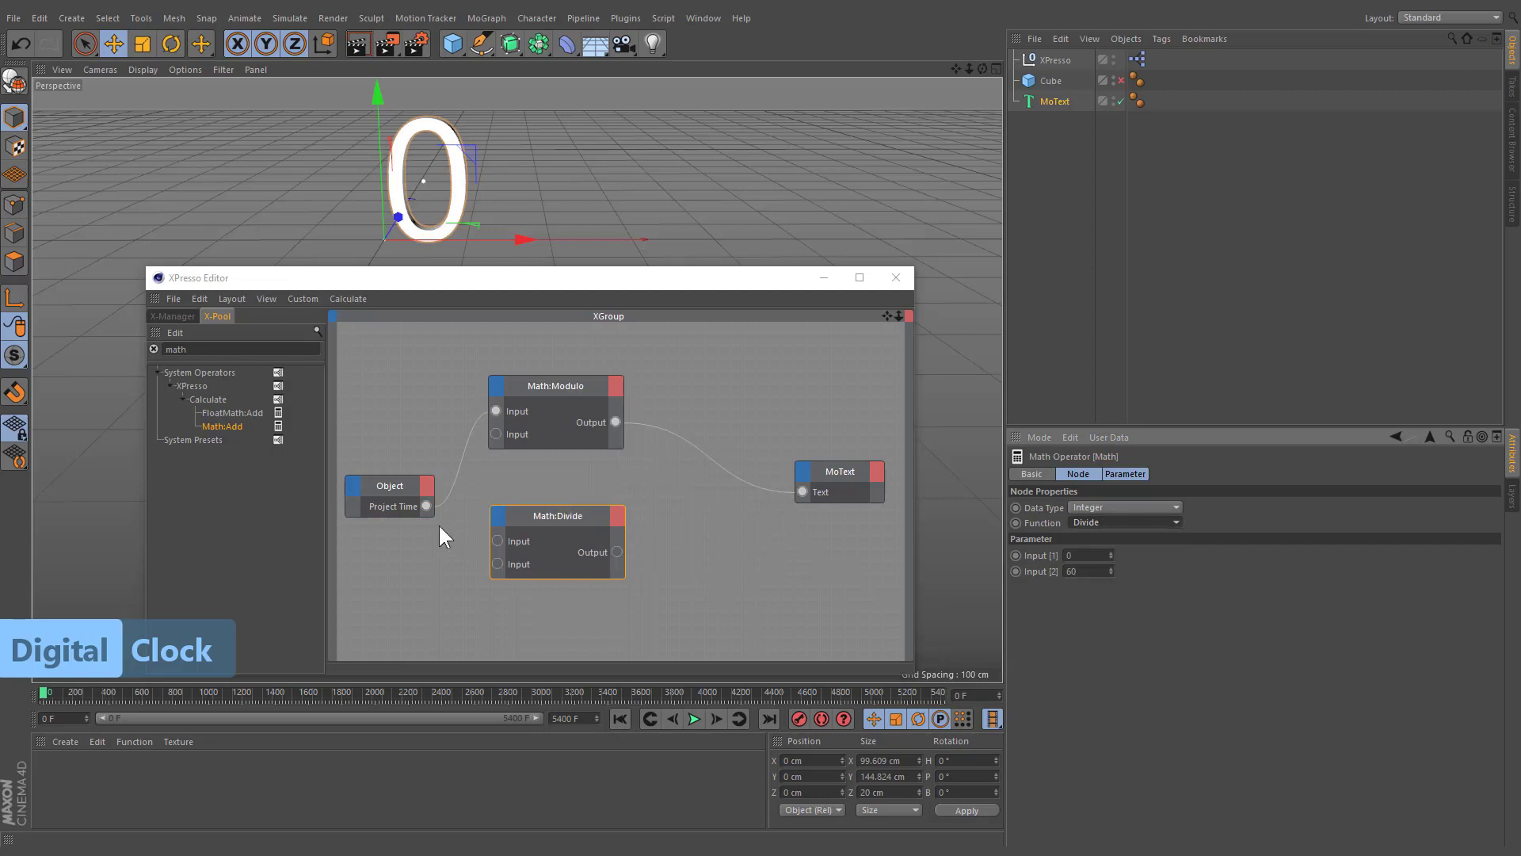
pyautogui.moveTo(426, 506); pyautogui.dragTo(496, 540)
pyautogui.moveTo(617, 552); pyautogui.dragTo(804, 492)
pyautogui.moveTo(55, 689); pyautogui.dragTo(692, 686)
pyautogui.moveTo(875, 697); pyautogui.dragTo(941, 691)
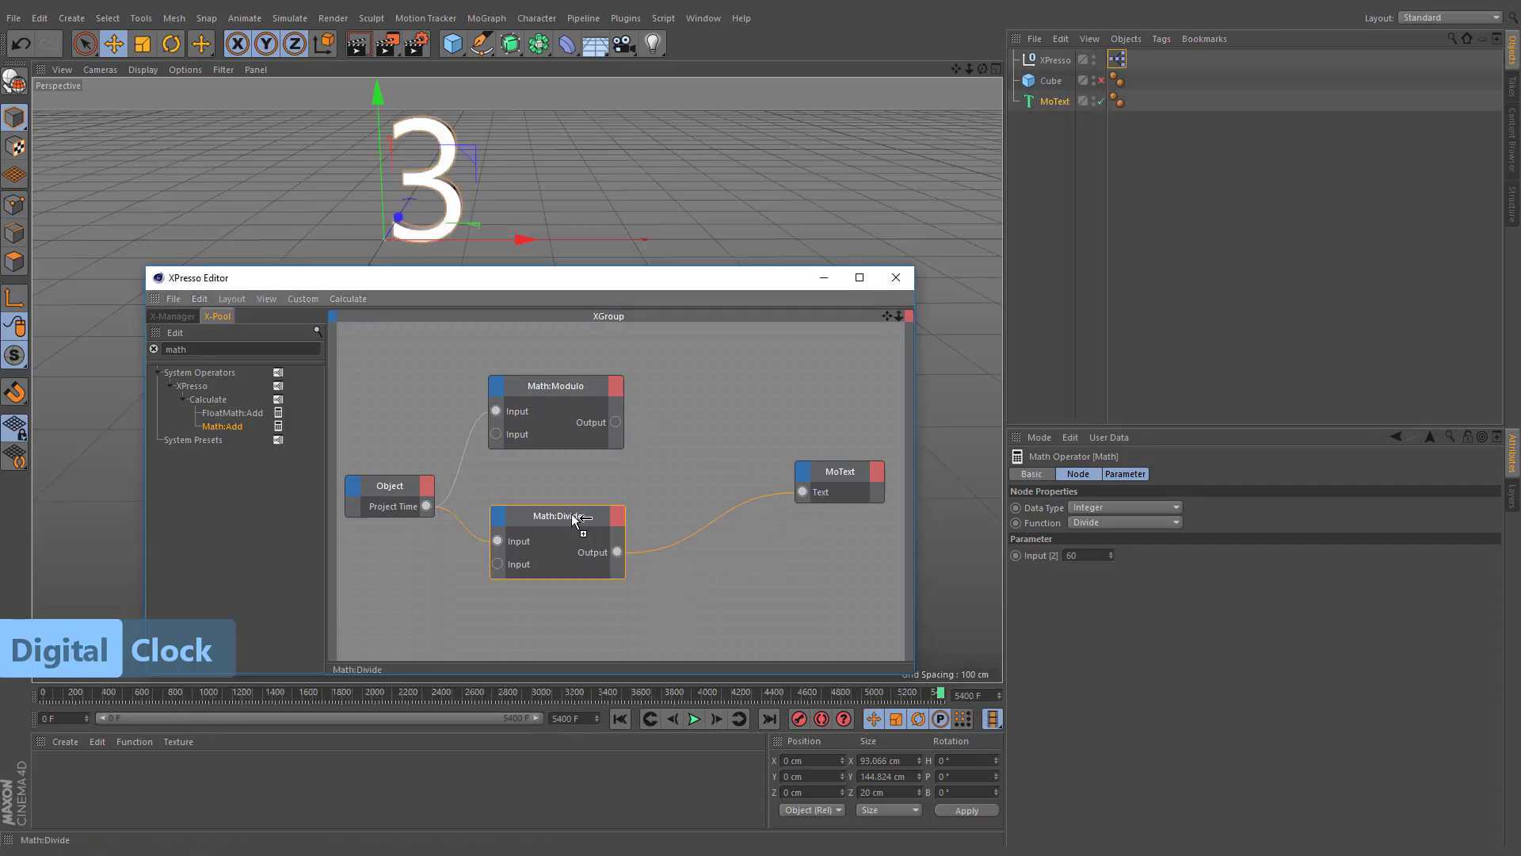
# Duplicate the Divide node beside MoText and set its function to Add
pyautogui.moveTo(555, 517); pyautogui.dragTo(702, 464)
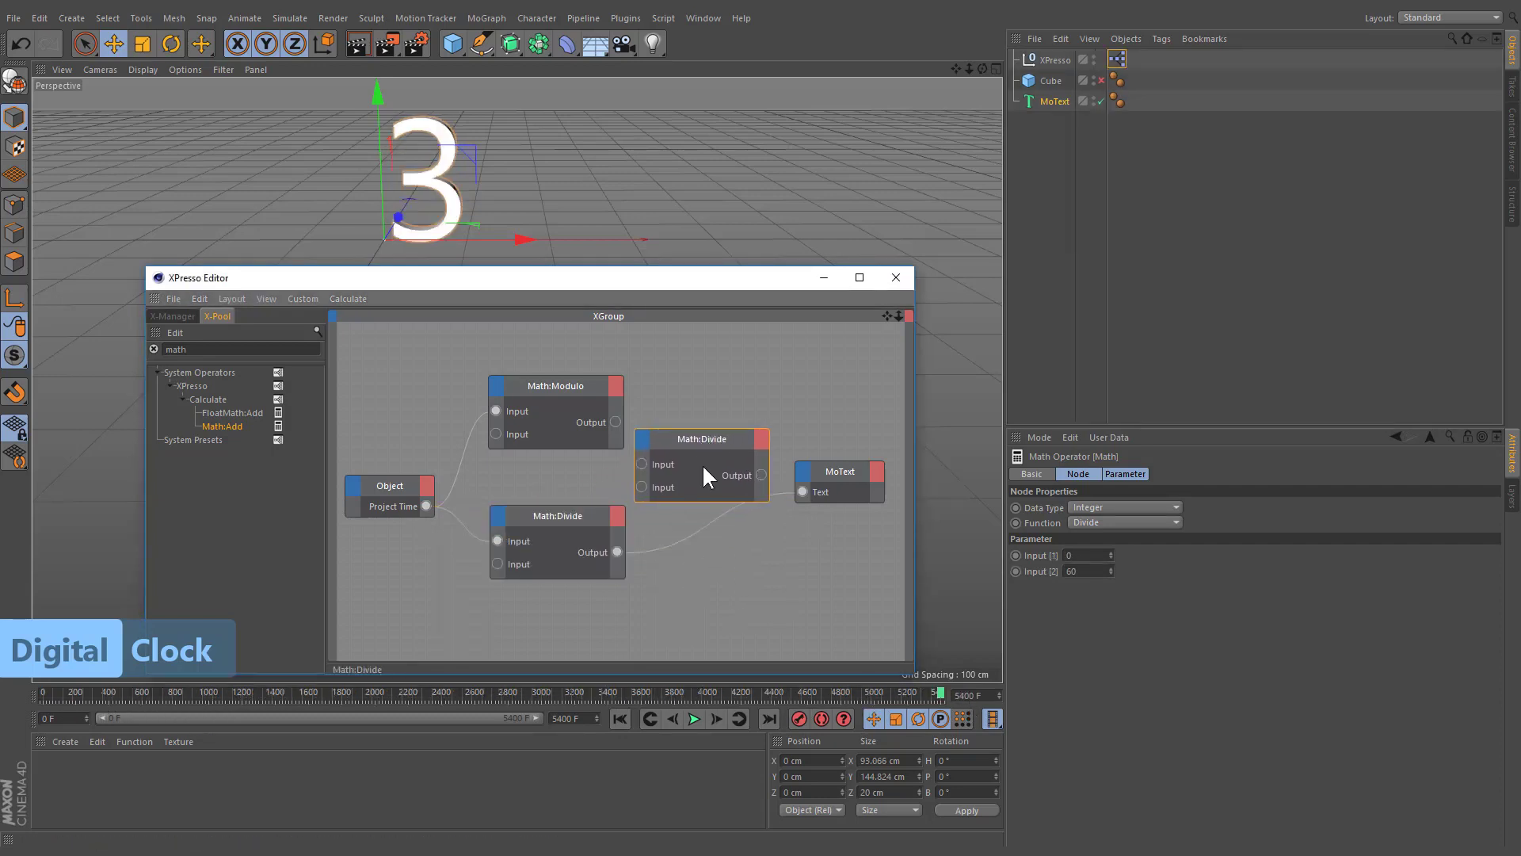
pyautogui.click(1091, 518)
pyautogui.click(1092, 535)
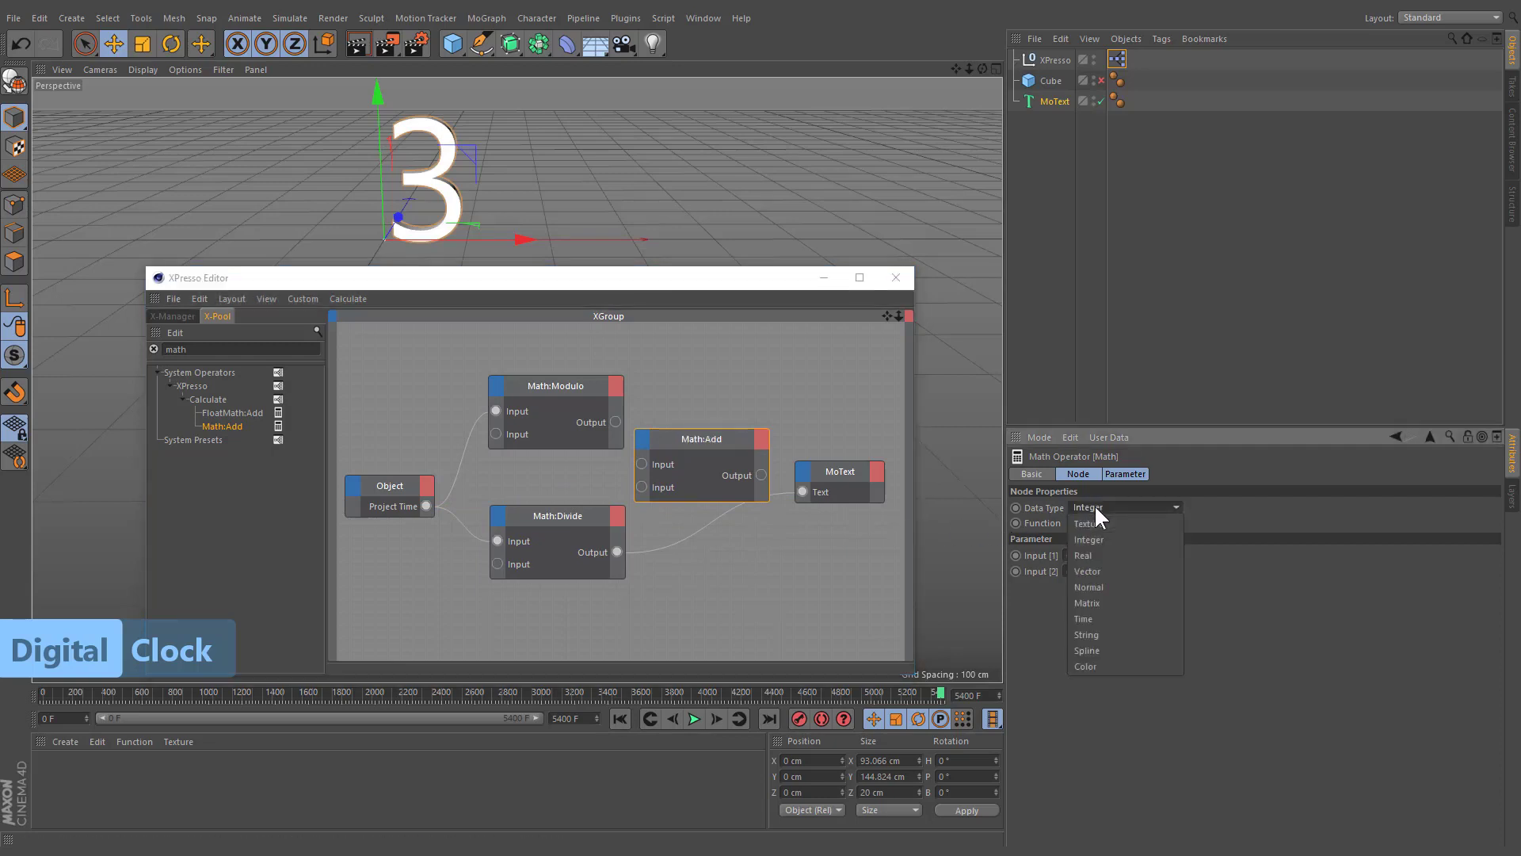